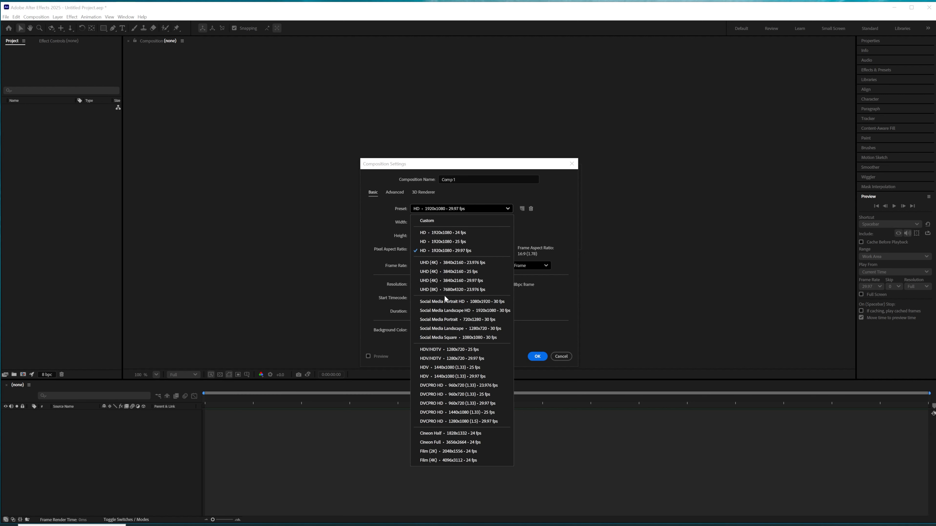
# - Create the composition with the Social Media Portrait HD preset, 1080x1920 at 30 fps
pyautogui.click(446, 302)
pyautogui.click(537, 357)
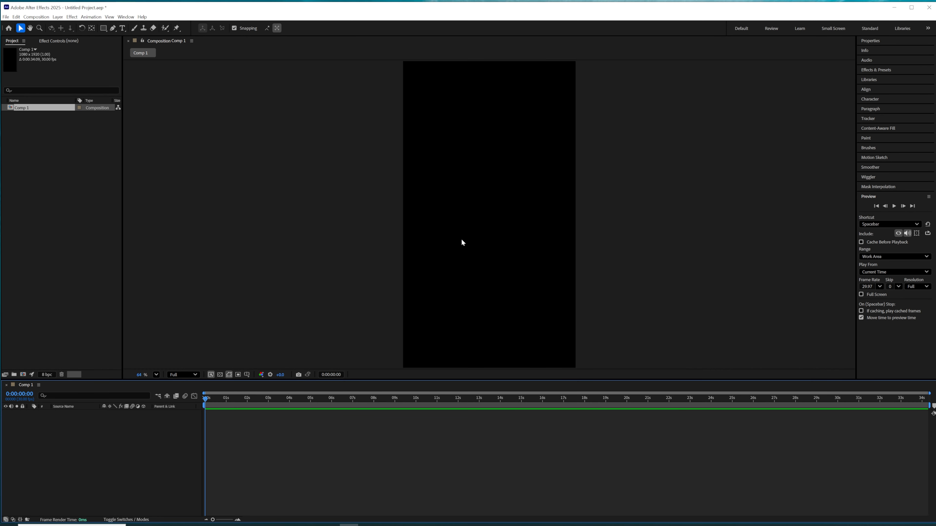
# - Import the logo, model, phone icon, sale and white background images and group them in a project folder named Assets
pyautogui.click(181, 525)
pyautogui.moveTo(546, 194); pyautogui.dragTo(302, 194)
pyautogui.moveTo(484, 194); pyautogui.dragTo(60, 192)
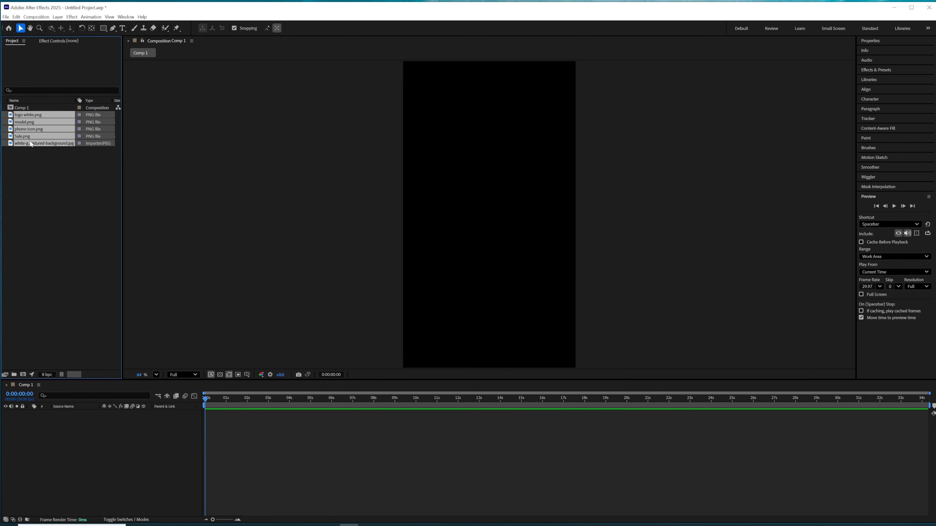
pyautogui.moveTo(31, 145); pyautogui.dragTo(15, 375)
pyautogui.write('Assets')
pyautogui.press('Return')
# - Rename the composition as Main comp
pyautogui.click(24, 114)
pyautogui.press('Return')
pyautogui.write('Main comp')
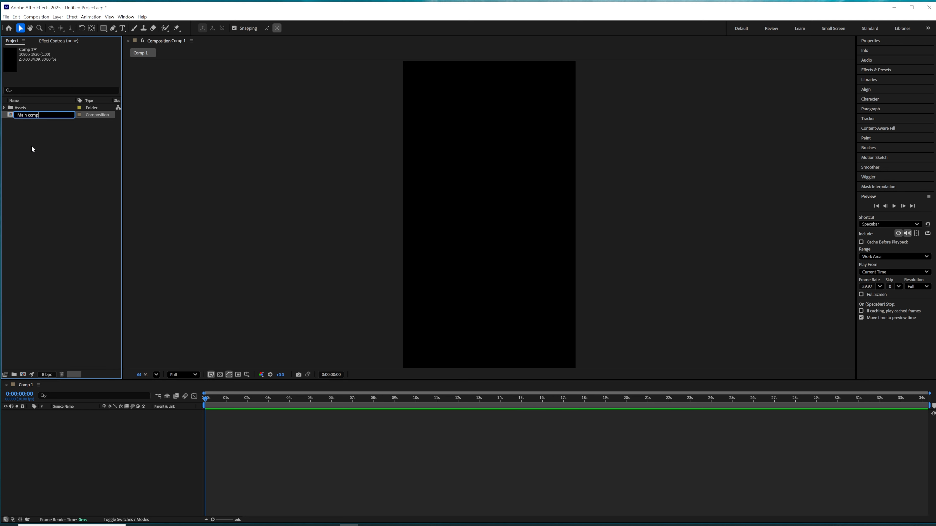
pyautogui.click(38, 151)
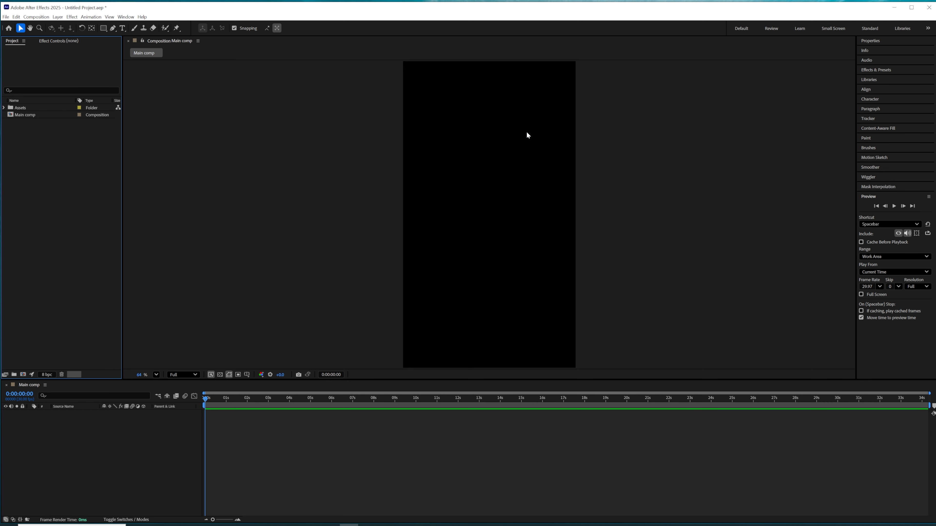
# - Show the rulers and place a horizontal guide about 40 px below the composition's top edge
pyautogui.click(365, 187)
pyautogui.hotkey('ctrl', 'r')
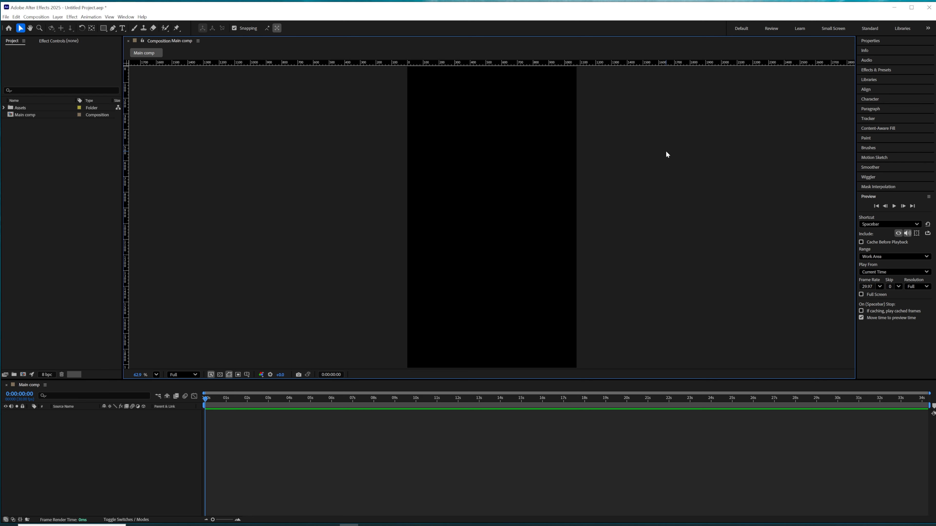
pyautogui.scroll(-1, 666, 150)
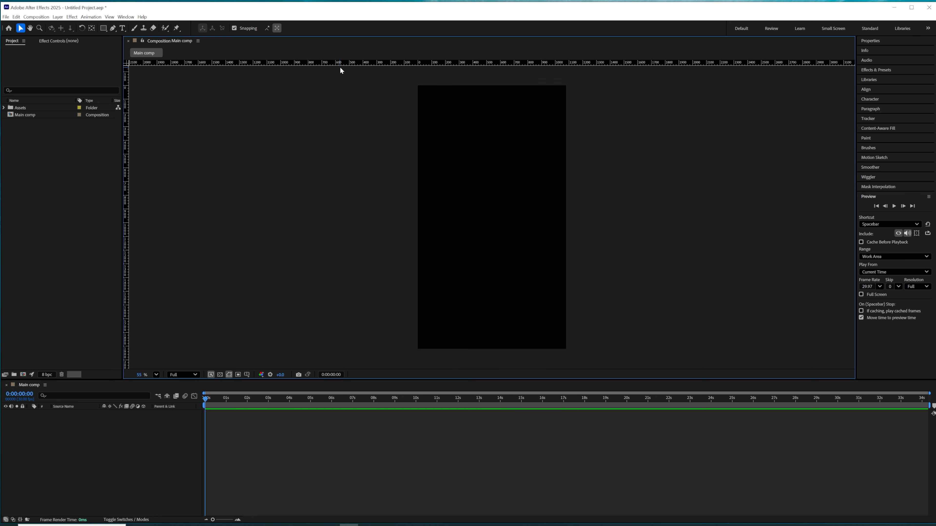
pyautogui.scroll(15, 514, 139)
pyautogui.scroll(8, 513, 138)
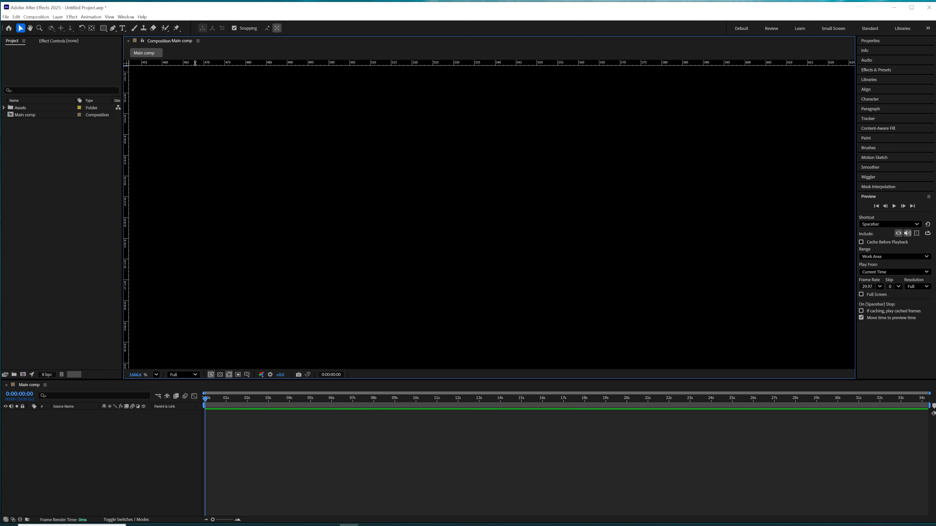
pyautogui.press('/')
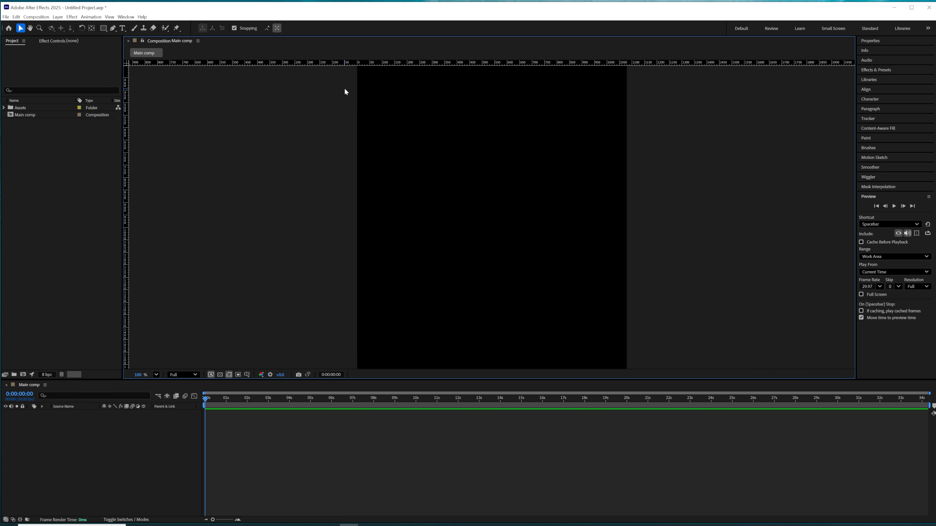
pyautogui.moveTo(351, 85); pyautogui.dragTo(356, 262)
pyautogui.scroll(2, 360, 156)
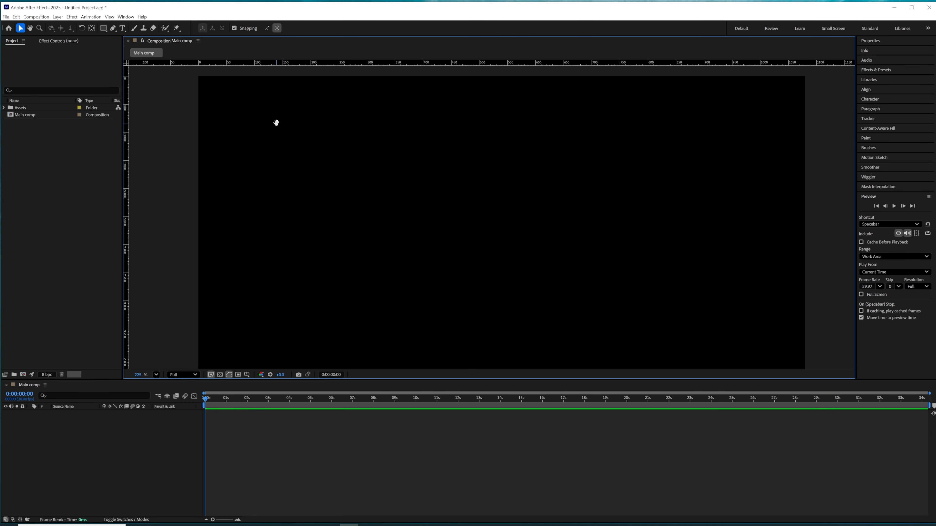
pyautogui.moveTo(277, 122); pyautogui.dragTo(402, 231)
pyautogui.scroll(1, 354, 197)
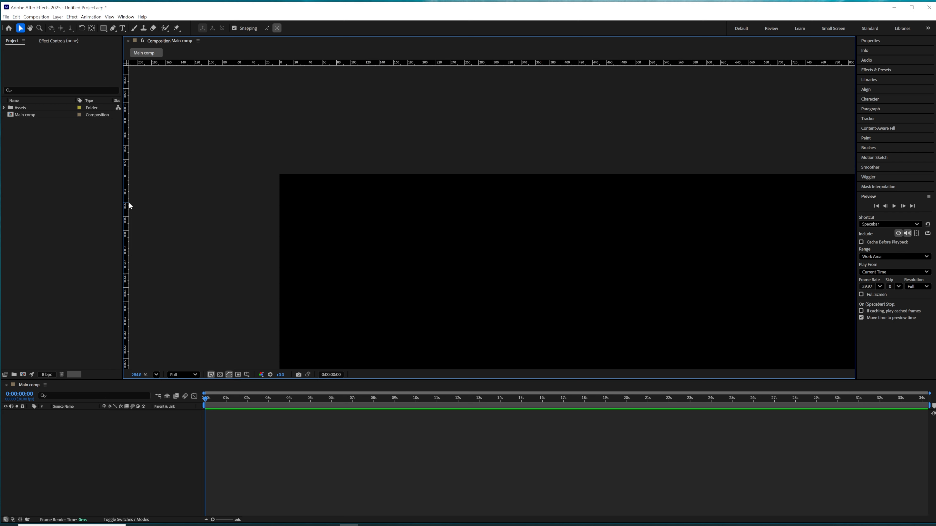
pyautogui.moveTo(290, 64); pyautogui.dragTo(303, 202)
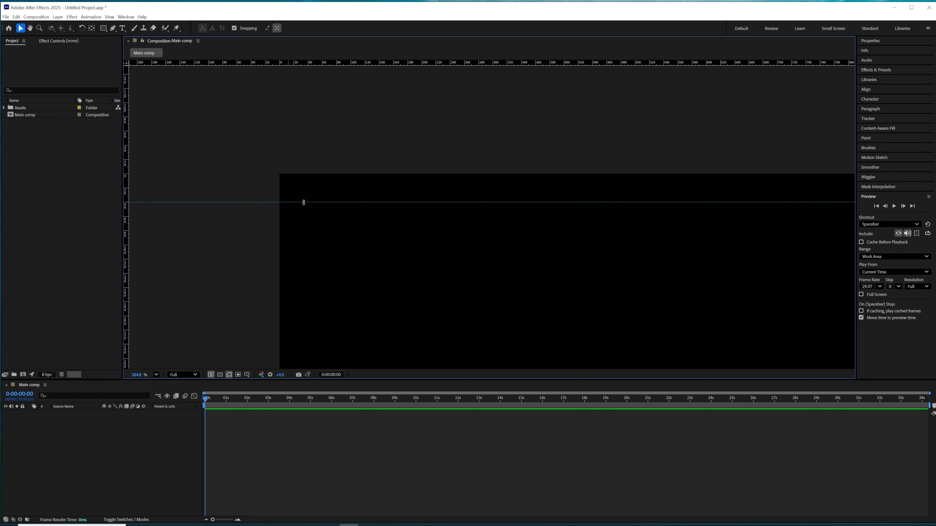
# - Place a horizontal guide about 40 px above the composition's bottom edge
pyautogui.scroll(-3, 466, 243)
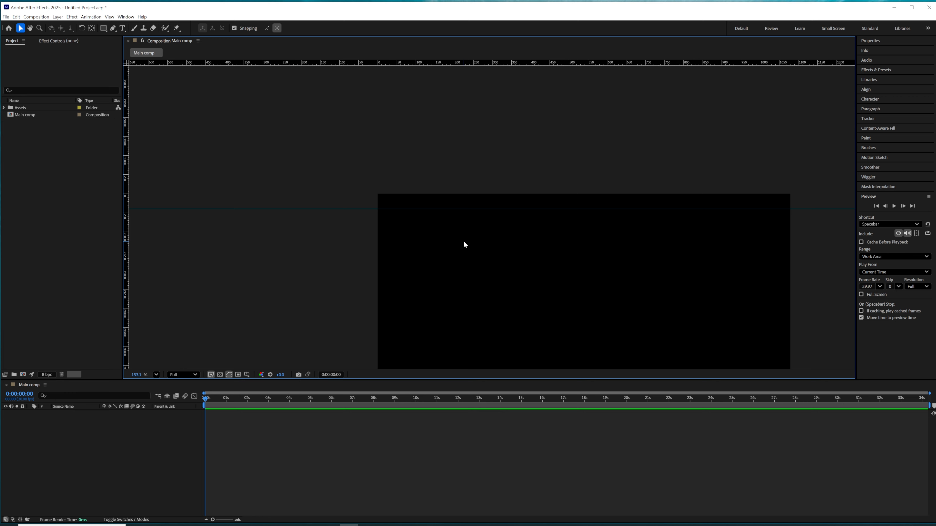
pyautogui.press('space')
pyautogui.moveTo(426, 311); pyautogui.dragTo(283, 15)
pyautogui.moveTo(383, 302); pyautogui.dragTo(458, 10)
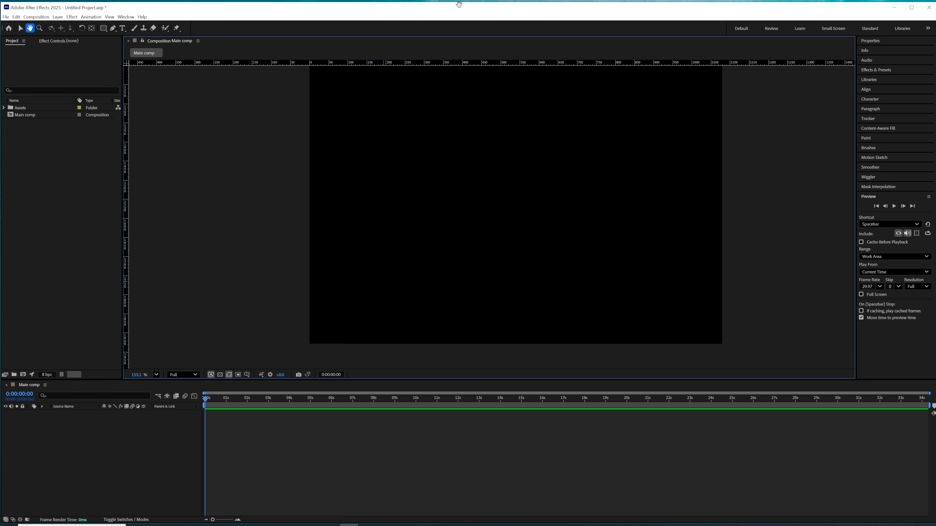
pyautogui.moveTo(470, 245); pyautogui.dragTo(480, 197)
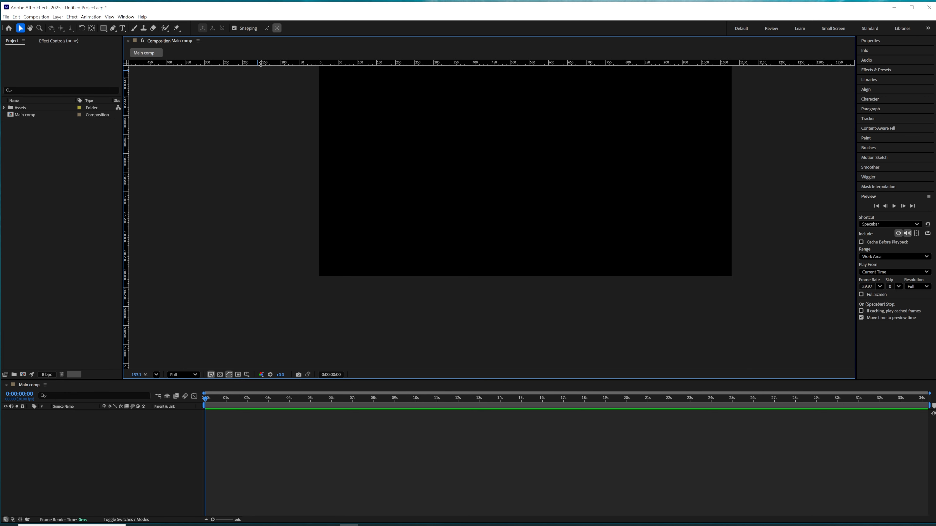
pyautogui.moveTo(265, 62); pyautogui.dragTo(298, 258)
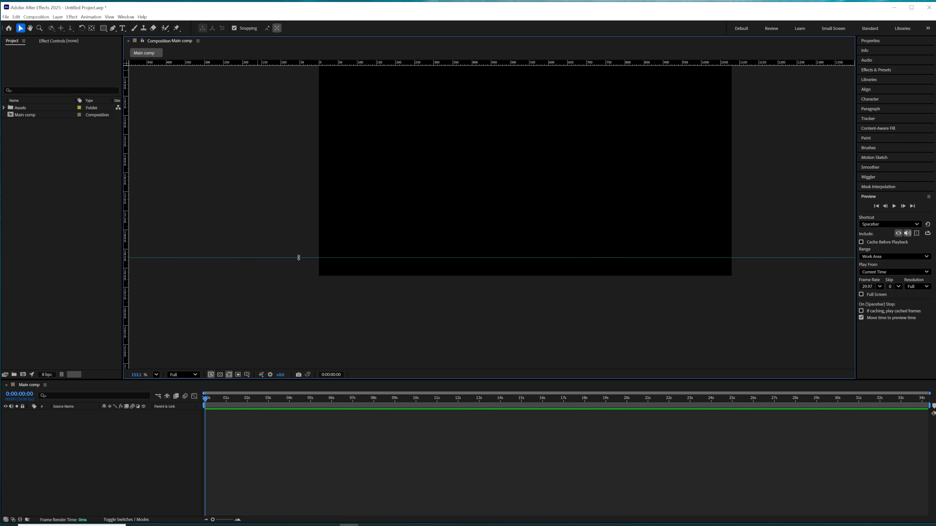
pyautogui.scroll(5, 299, 258)
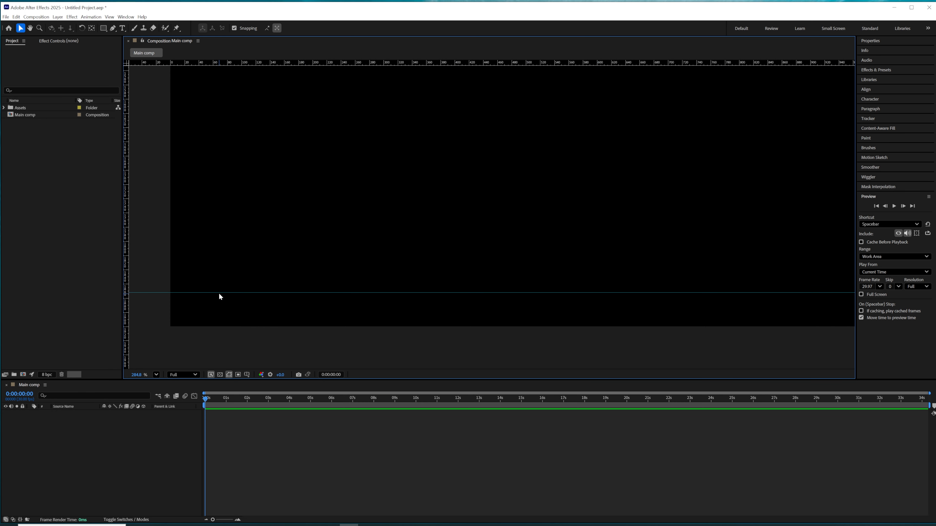
pyautogui.moveTo(221, 293); pyautogui.dragTo(222, 298)
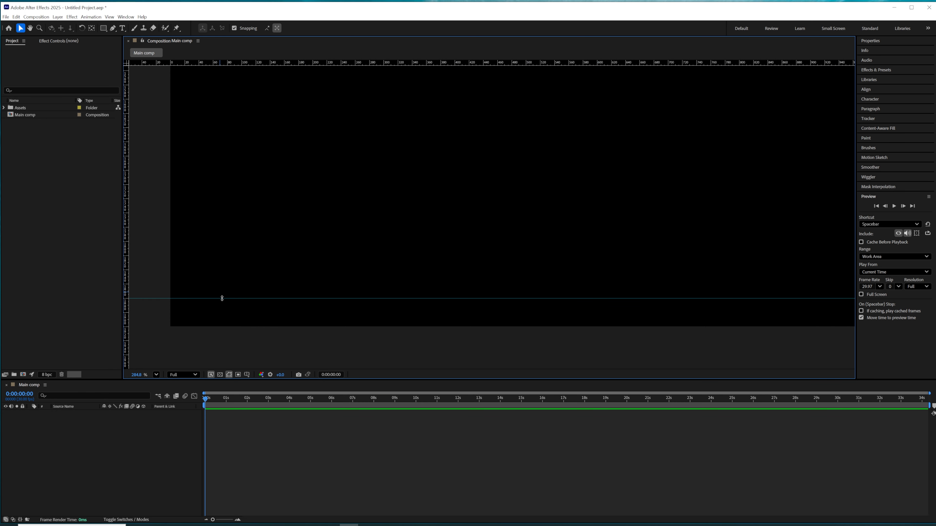
# - Place a vertical guide about 40 px inside the composition's left edge
pyautogui.scroll(-8, 448, 246)
pyautogui.press('h')
pyautogui.moveTo(511, 143); pyautogui.dragTo(518, 267)
pyautogui.press('v')
pyautogui.moveTo(128, 129); pyautogui.dragTo(440, 125)
pyautogui.scroll(4, 449, 126)
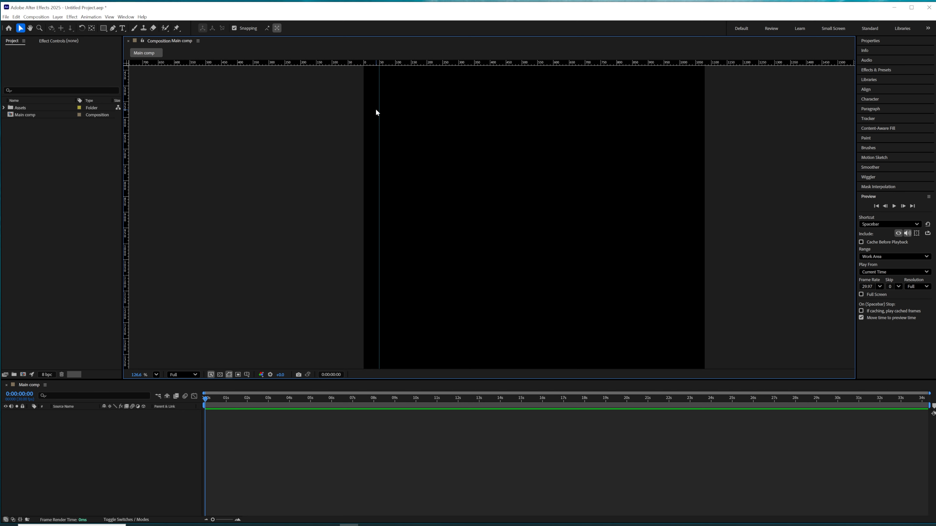
pyautogui.scroll(2, 391, 107)
pyautogui.scroll(1, 319, 104)
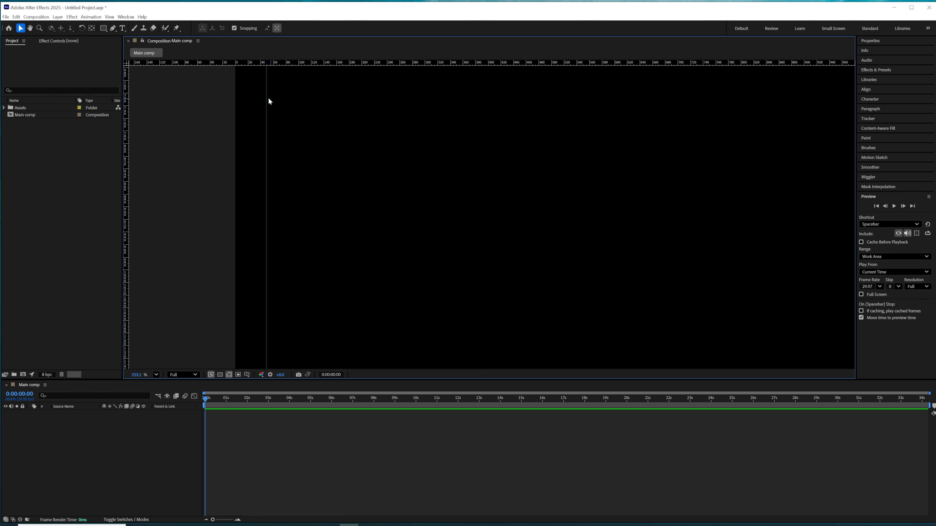
pyautogui.moveTo(264, 97); pyautogui.dragTo(261, 95)
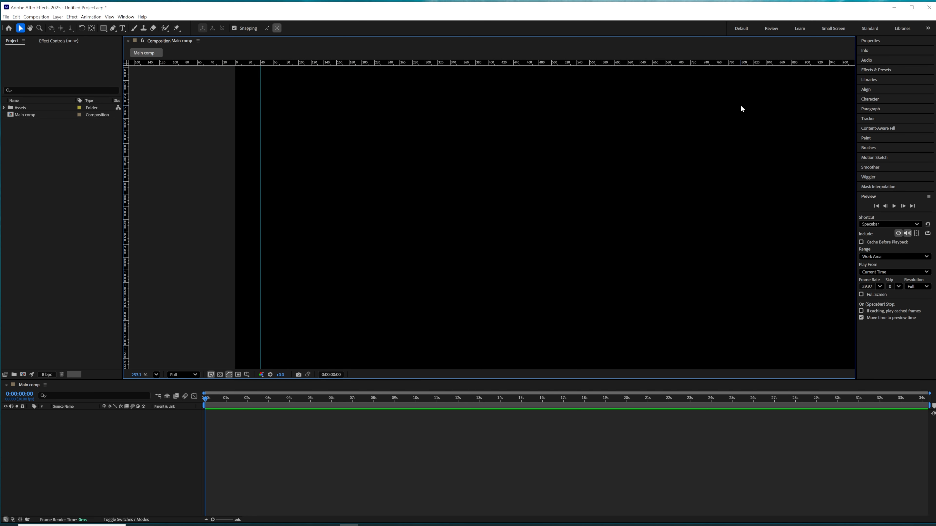
# - Place a vertical guide about 40 px inside the composition's right edge
pyautogui.press('h')
pyautogui.moveTo(789, 151); pyautogui.dragTo(459, 212)
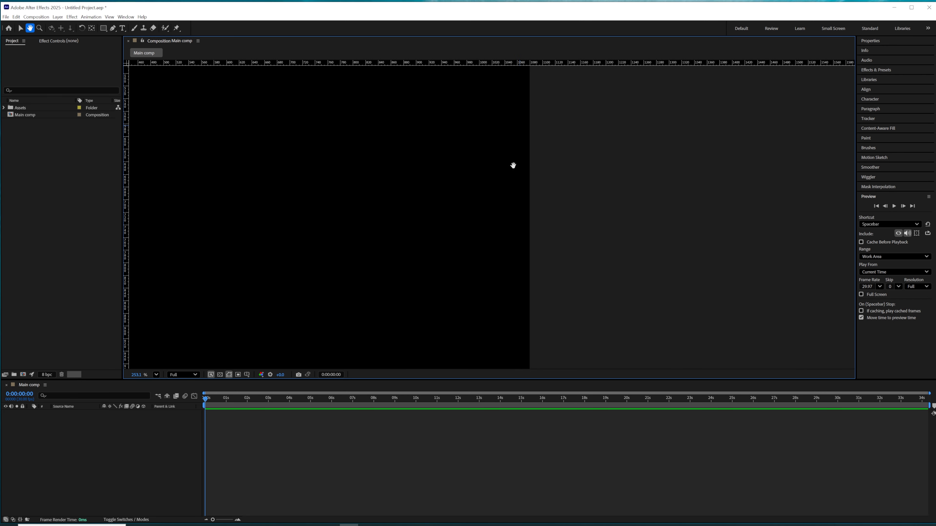
pyautogui.moveTo(517, 109); pyautogui.dragTo(543, 293)
pyautogui.moveTo(554, 190); pyautogui.dragTo(539, 178)
pyautogui.press('v')
pyautogui.moveTo(127, 97); pyautogui.dragTo(523, 110)
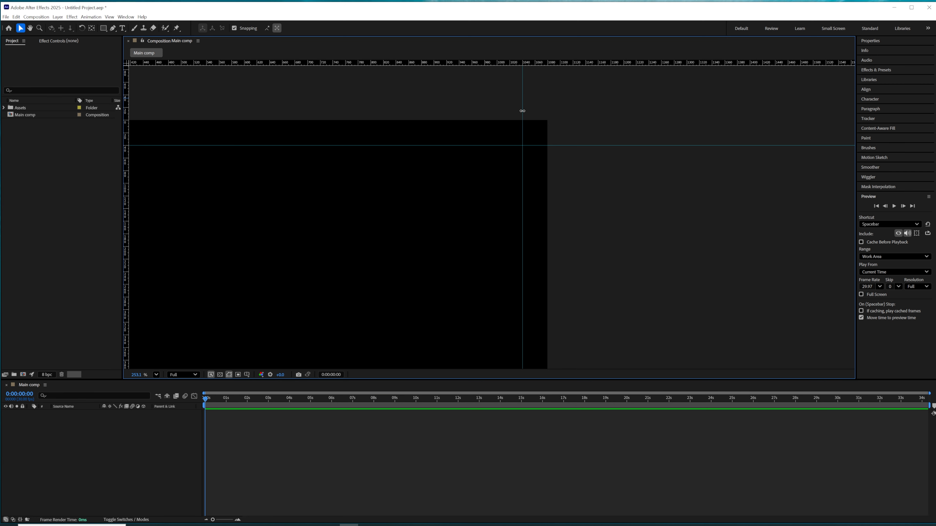
# - Examine the four margin guides around the whole composition frame
pyautogui.scroll(-5, 479, 222)
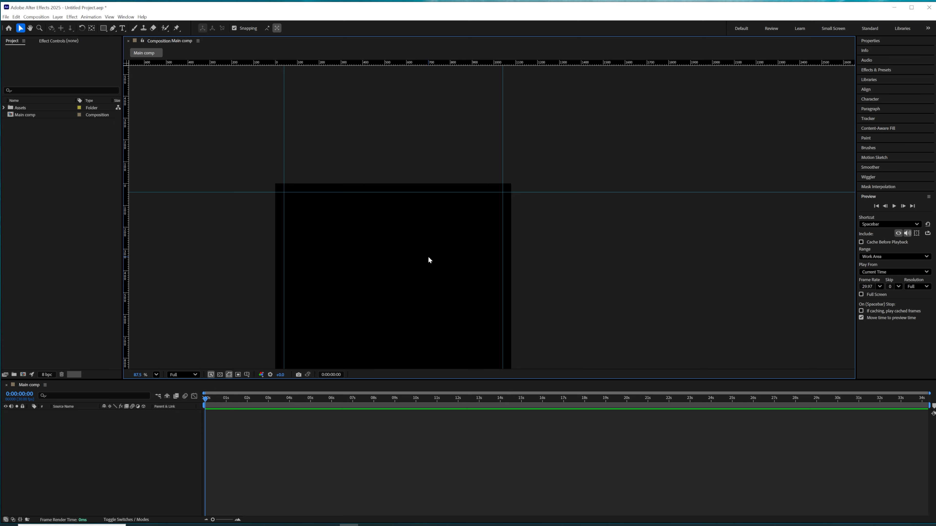
pyautogui.moveTo(453, 236); pyautogui.dragTo(599, 123)
pyautogui.scroll(-3, 522, 184)
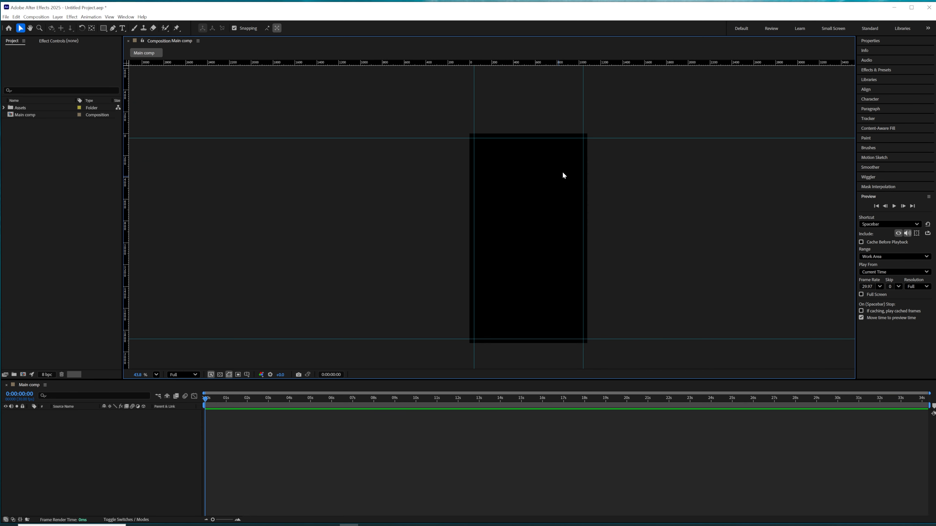
pyautogui.moveTo(550, 173); pyautogui.dragTo(505, 176)
pyautogui.moveTo(530, 212); pyautogui.dragTo(468, 204)
pyautogui.click(156, 374)
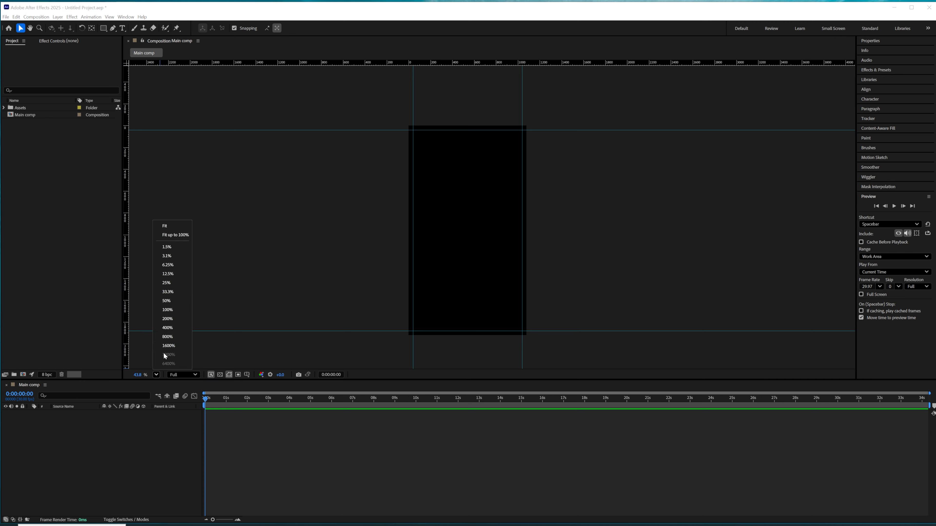
pyautogui.click(174, 224)
pyautogui.scroll(-1, 485, 251)
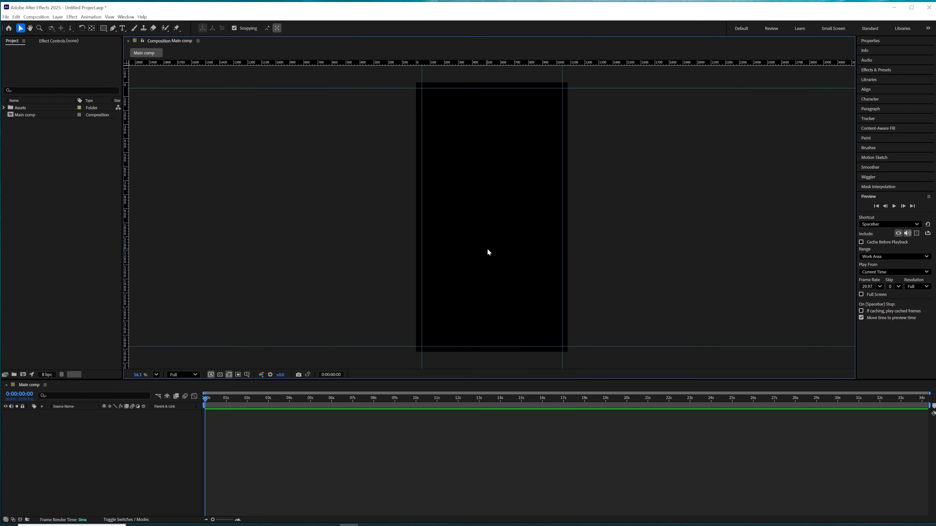
# - Create a black solid layer at the composition size, 1080 x 1920 px
pyautogui.click(57, 17)
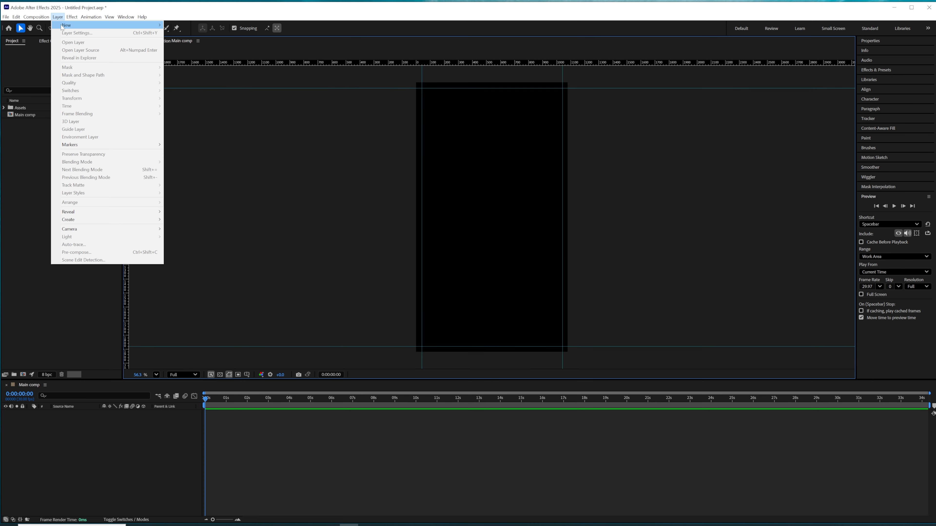
pyautogui.moveTo(62, 26)
pyautogui.click(181, 33)
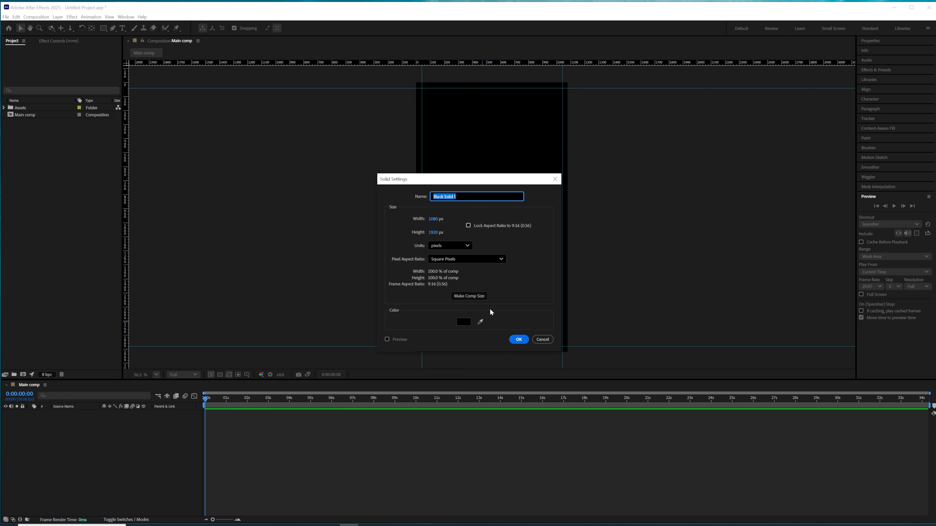
pyautogui.click(519, 340)
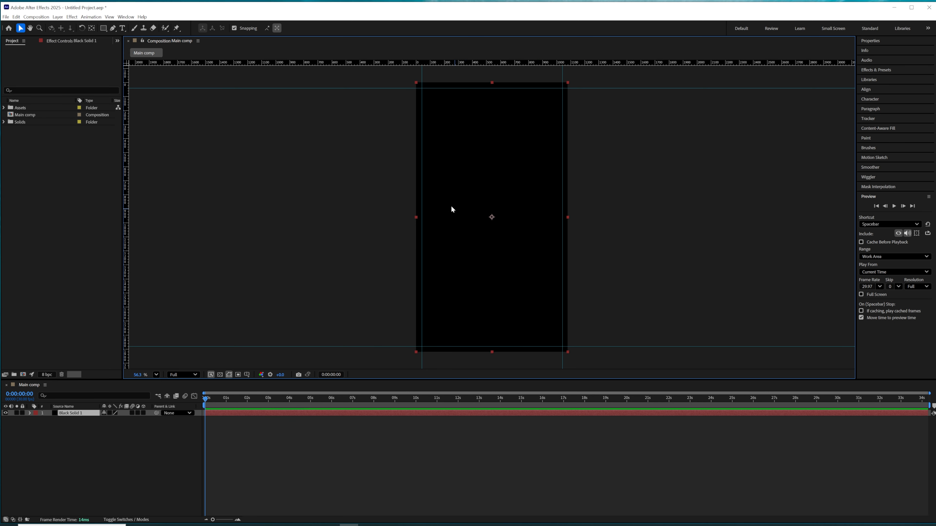
# - Switch to the Libraries workspace and sample the orange swatch from my colors as the solid's colour
pyautogui.click(903, 29)
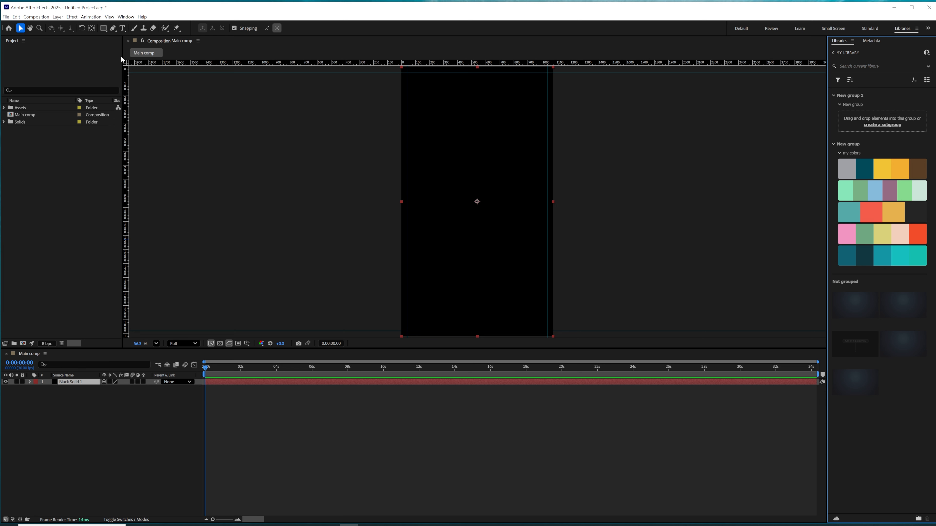
pyautogui.click(57, 17)
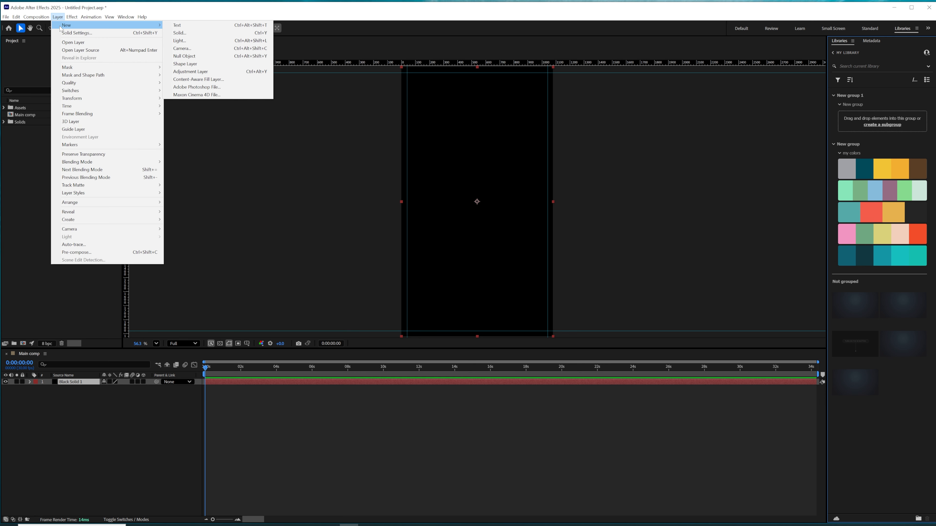
pyautogui.click(81, 31)
pyautogui.click(480, 312)
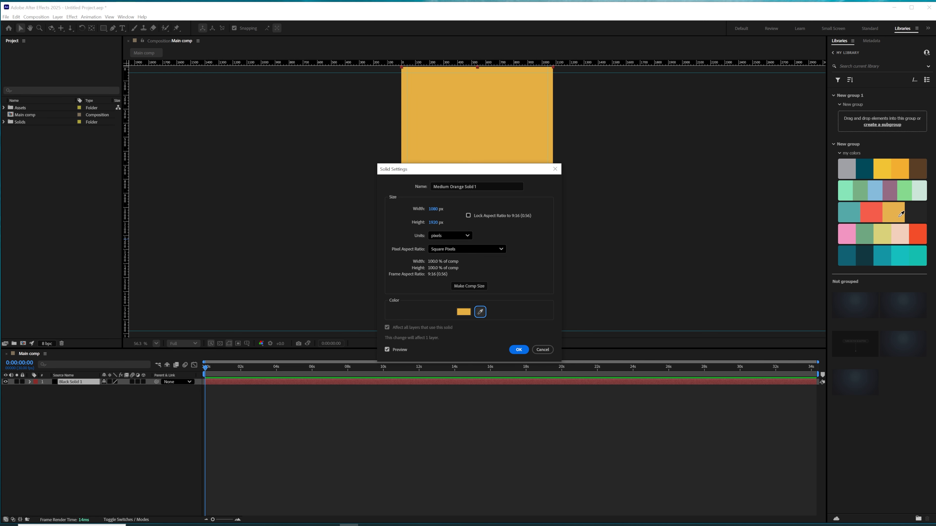
pyautogui.click(904, 211)
# - Lighten the solid's colour to a pale orange of about F3E2C2 and apply the solid settings
pyautogui.click(464, 312)
pyautogui.moveTo(454, 233)
pyautogui.mouseDown()
pyautogui.moveTo(437, 238)
pyautogui.moveTo(415, 266)
pyautogui.moveTo(403, 224)
pyautogui.mouseUp()
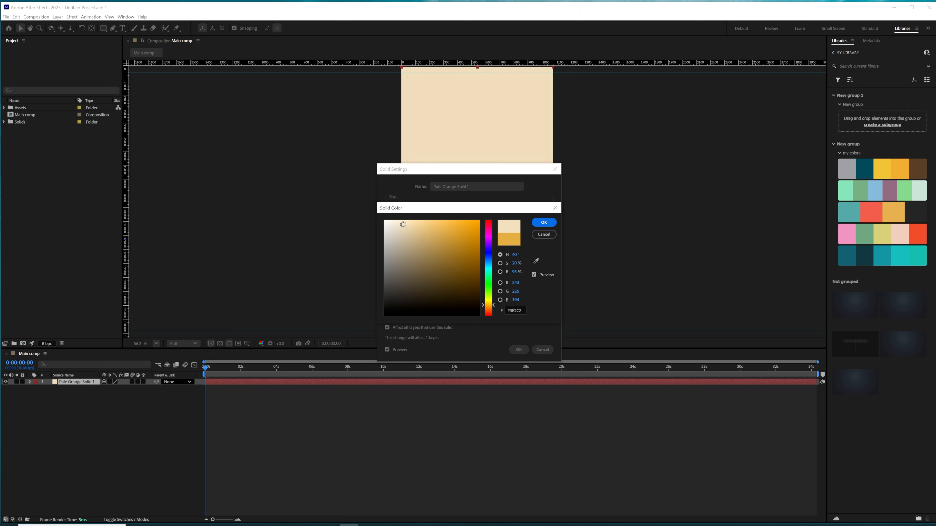
pyautogui.click(544, 223)
pyautogui.click(519, 350)
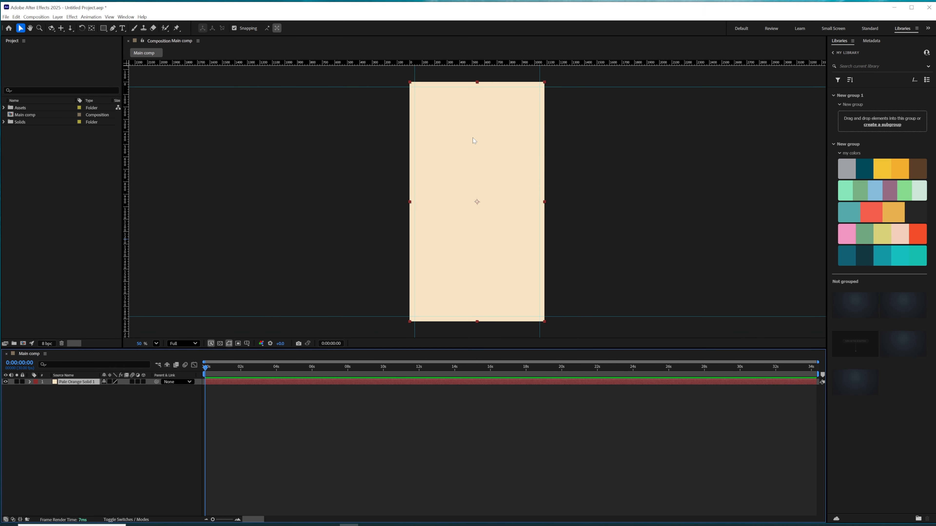
# - Draw a small circle about 28 px wide as a new shape layer in the upper middle of the composition
pyautogui.click(103, 27)
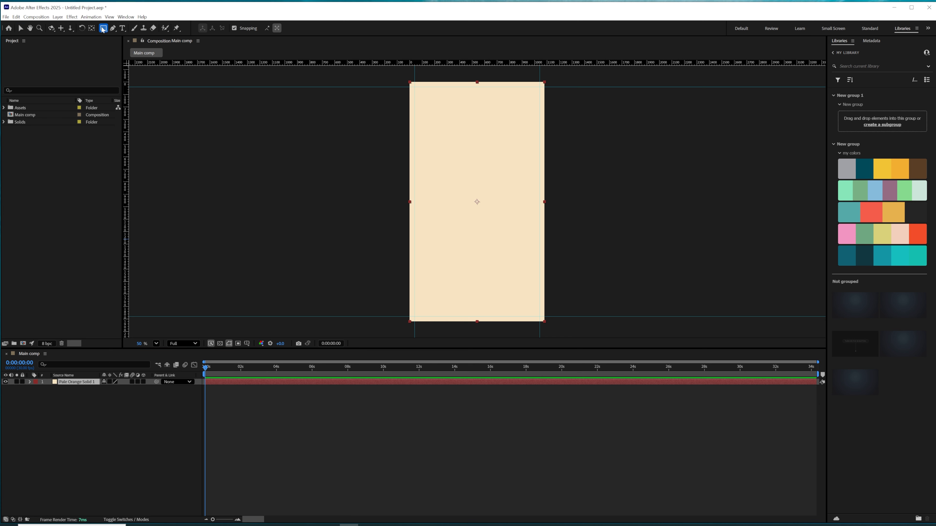
pyautogui.click(136, 45)
pyautogui.click(111, 413)
pyautogui.moveTo(480, 186)
pyautogui.mouseDown()
pyautogui.moveTo(495, 191)
pyautogui.moveTo(476, 172)
pyautogui.mouseUp()
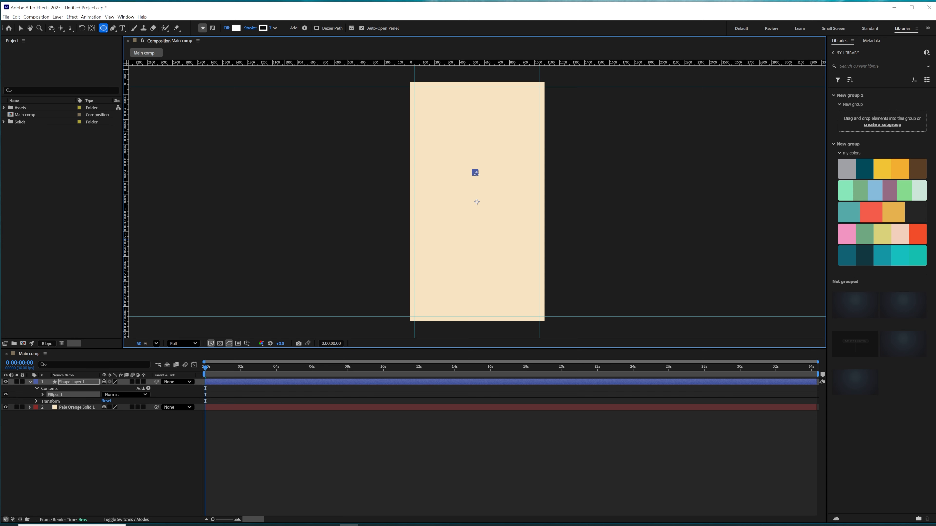
pyautogui.scroll(3, 492, 171)
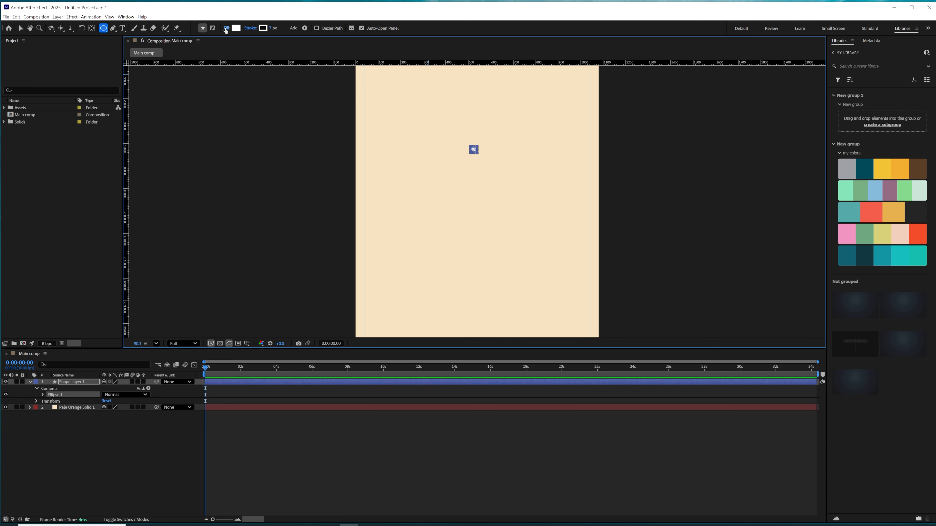
# - Set the circle's fill to none so that it is drawn with its stroke only
pyautogui.click(226, 28)
pyautogui.click(429, 248)
pyautogui.click(478, 288)
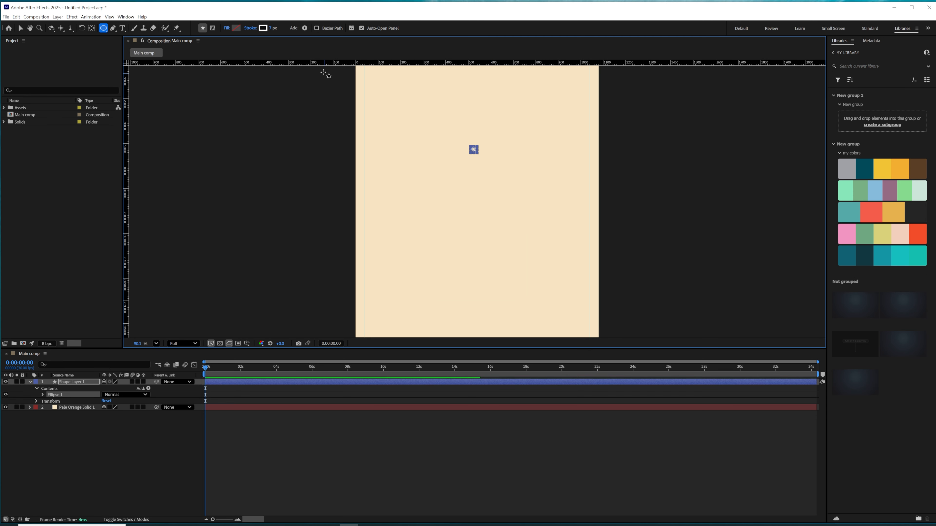
# - Switch to a workspace that includes the layer properties and enlarge that area to show the circle layer's properties
pyautogui.click(928, 28)
pyautogui.click(915, 40)
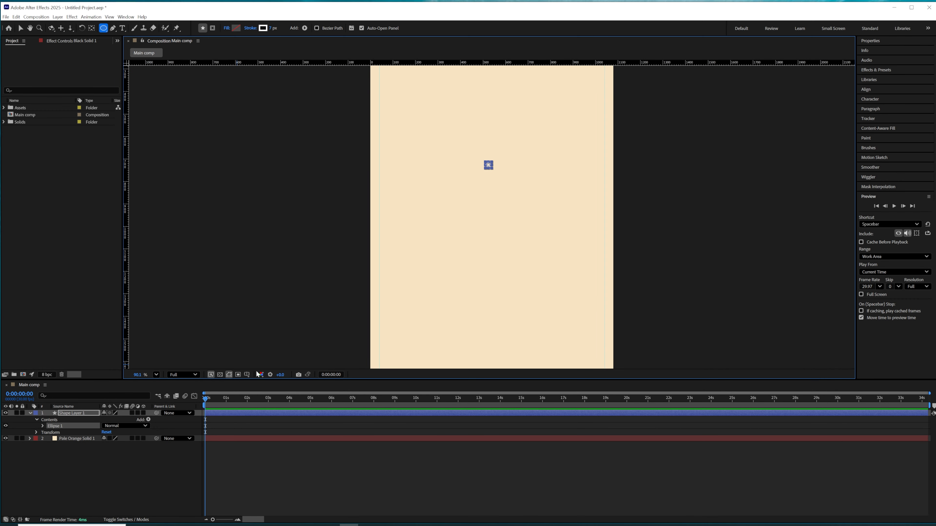
pyautogui.click(72, 414)
pyautogui.click(20, 28)
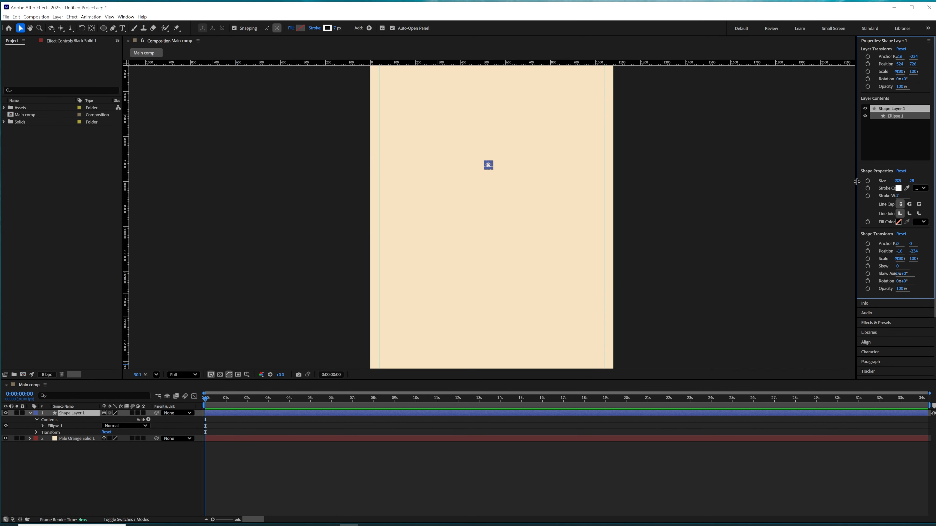
pyautogui.moveTo(857, 184); pyautogui.dragTo(845, 184)
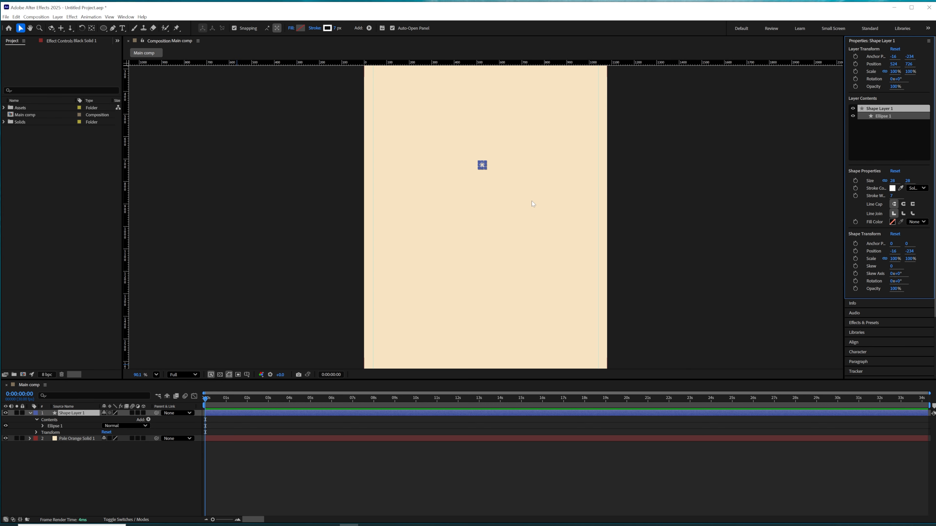
pyautogui.scroll(-1, 534, 203)
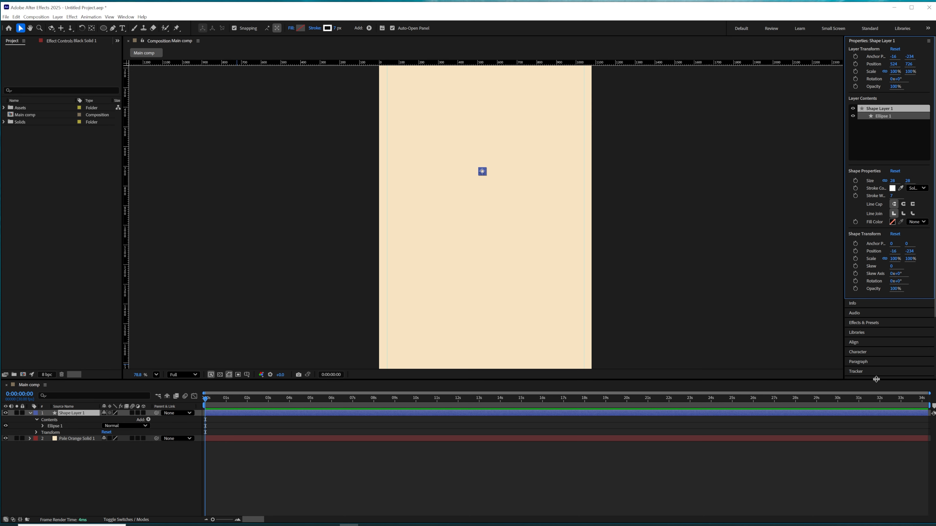
pyautogui.moveTo(876, 379); pyautogui.dragTo(876, 411)
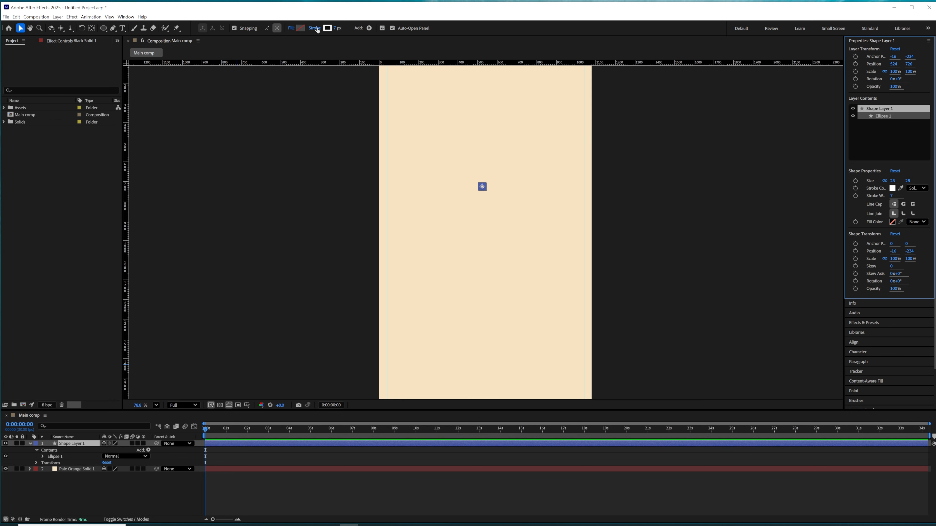
# - Set the circle's stroke colour to a near-black tone and return to the Libraries workspace
pyautogui.click(317, 30)
pyautogui.click(478, 288)
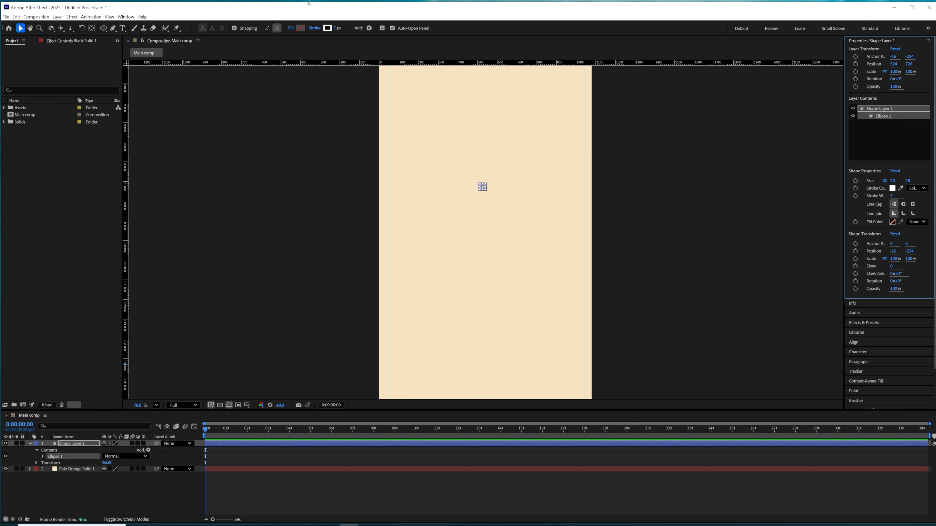
pyautogui.click(329, 28)
pyautogui.click(544, 223)
pyautogui.click(902, 28)
# - Set the circle layer's opacity to 50%
pyautogui.click(81, 383)
pyautogui.press('t')
pyautogui.click(105, 389)
pyautogui.write('50')
pyautogui.click(104, 418)
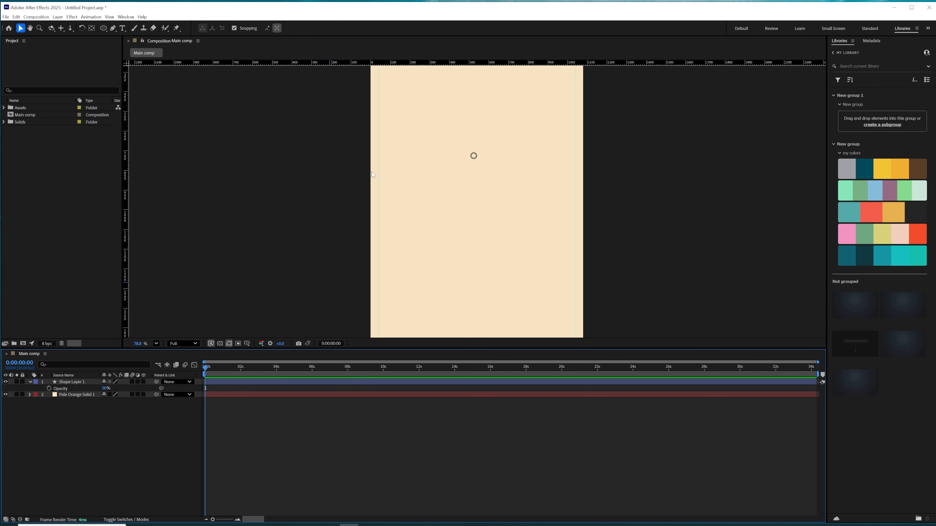
# - Move the circle to the upper right of the composition, just under the top margin guide, at about 892, 54
pyautogui.scroll(-2, 483, 176)
pyautogui.click(476, 172)
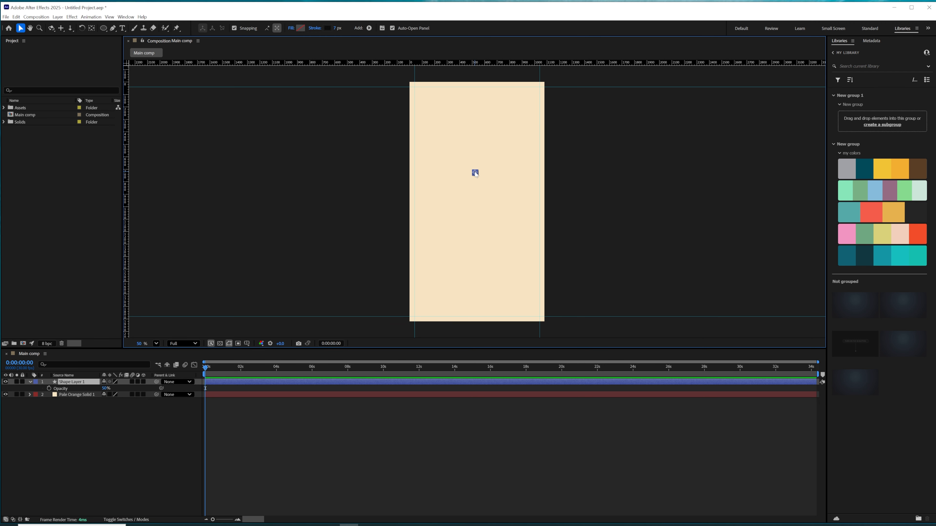
pyautogui.moveTo(529, 92); pyautogui.dragTo(520, 89)
pyautogui.press('Return')
pyautogui.click(66, 384)
# - Return to the workspace with layer properties, add a Repeater to the circle's shape layer and expand its settings
pyautogui.click(30, 383)
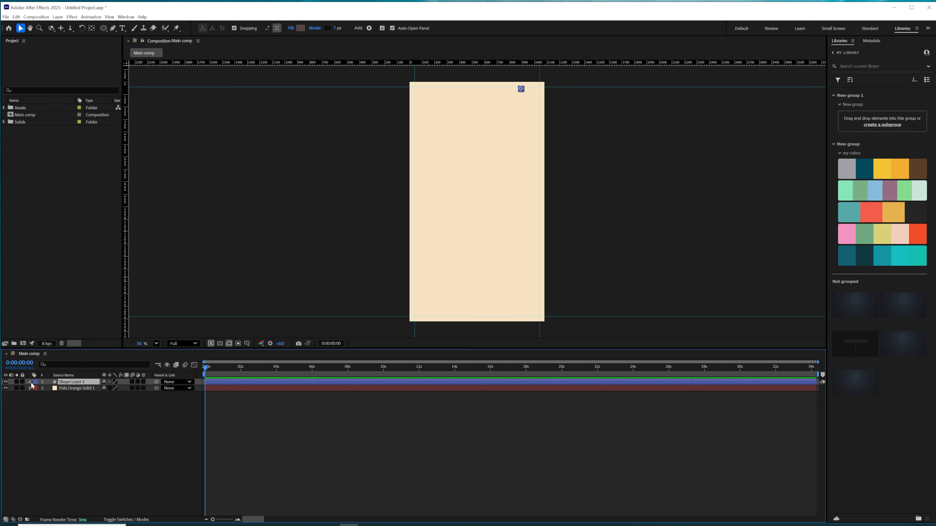
pyautogui.click(30, 382)
pyautogui.click(928, 28)
pyautogui.click(913, 41)
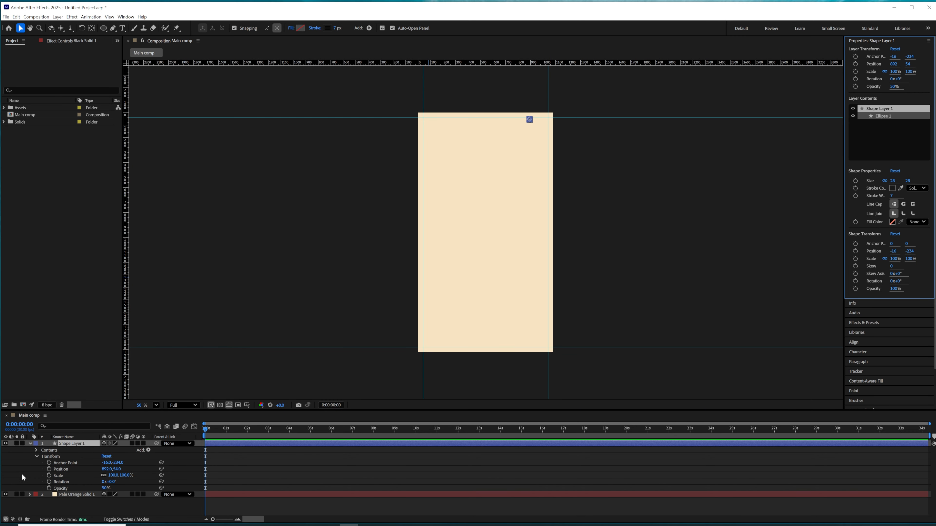
pyautogui.click(149, 450)
pyautogui.click(125, 388)
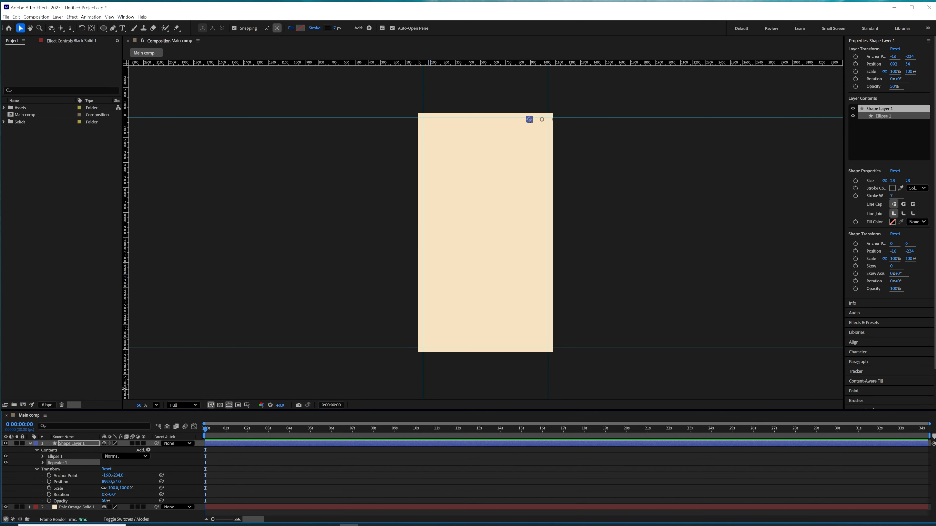
pyautogui.click(43, 464)
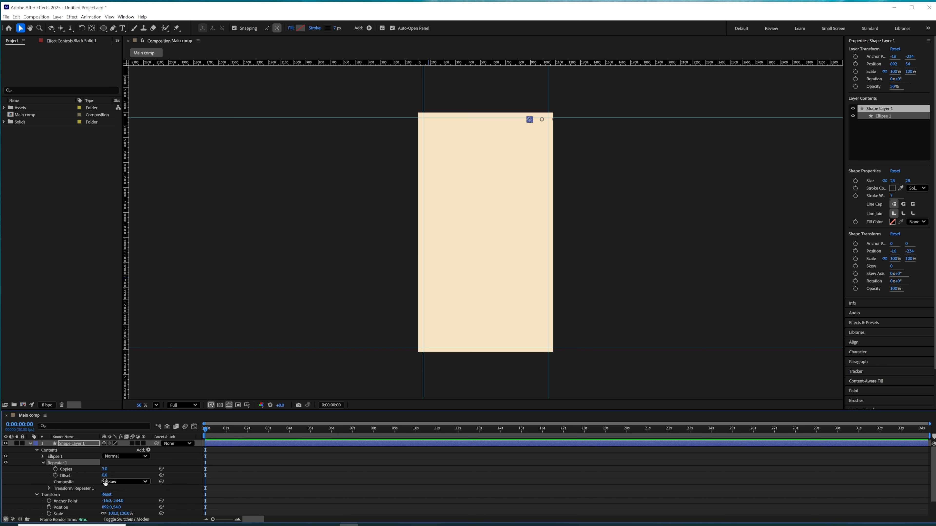
# - Set the Repeater's transform position to 65, 0 to bring the three circles closer together
pyautogui.scroll(-3, 107, 508)
pyautogui.moveTo(109, 488); pyautogui.dragTo(93, 483)
pyautogui.hotkey('ctrl', 'z')
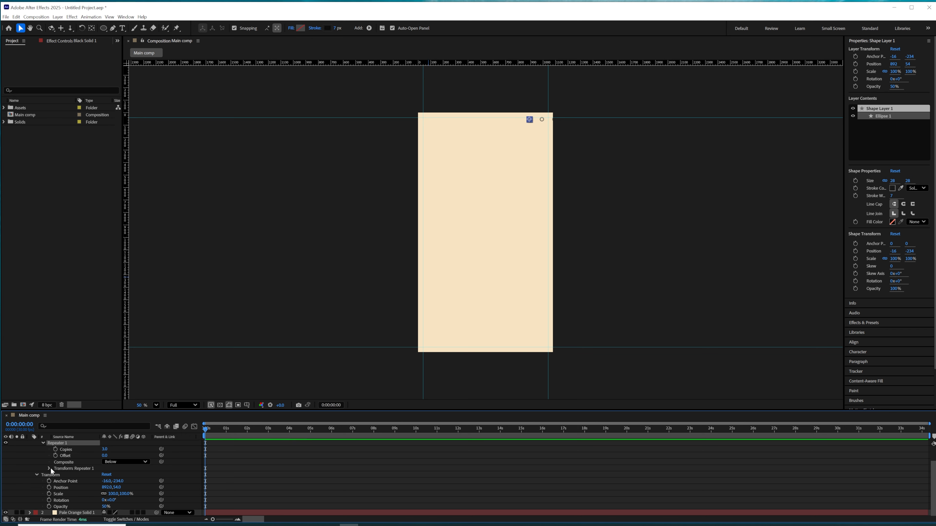
pyautogui.click(49, 469)
pyautogui.moveTo(115, 488); pyautogui.dragTo(106, 486)
pyautogui.hotkey('ctrl', 'z')
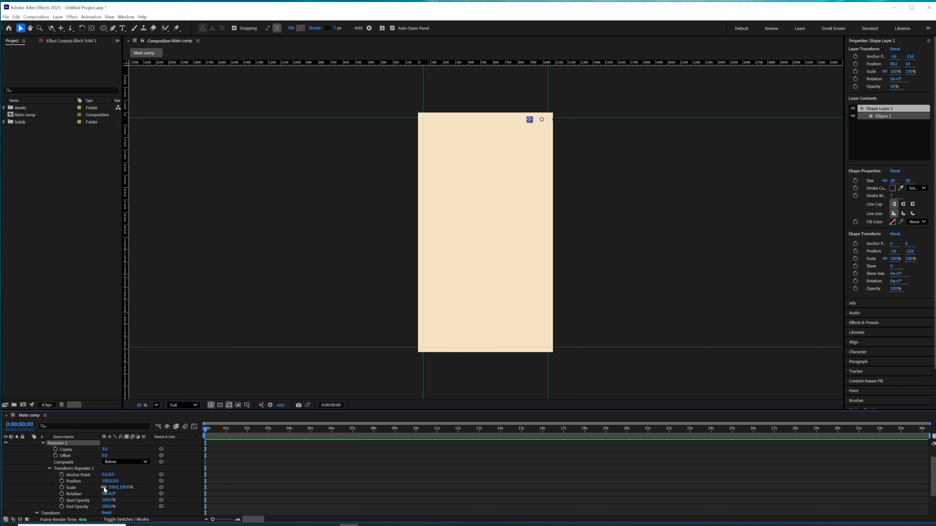
pyautogui.moveTo(108, 482); pyautogui.dragTo(88, 479)
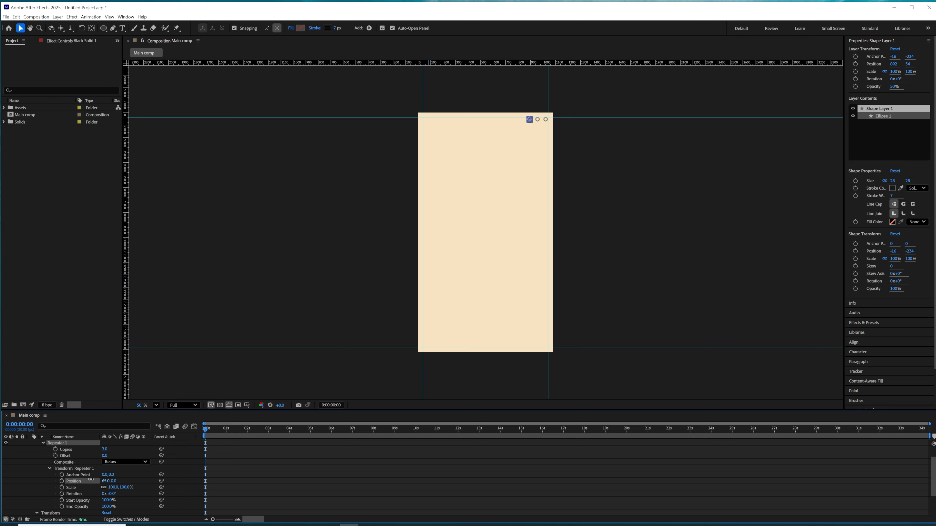
pyautogui.click(238, 476)
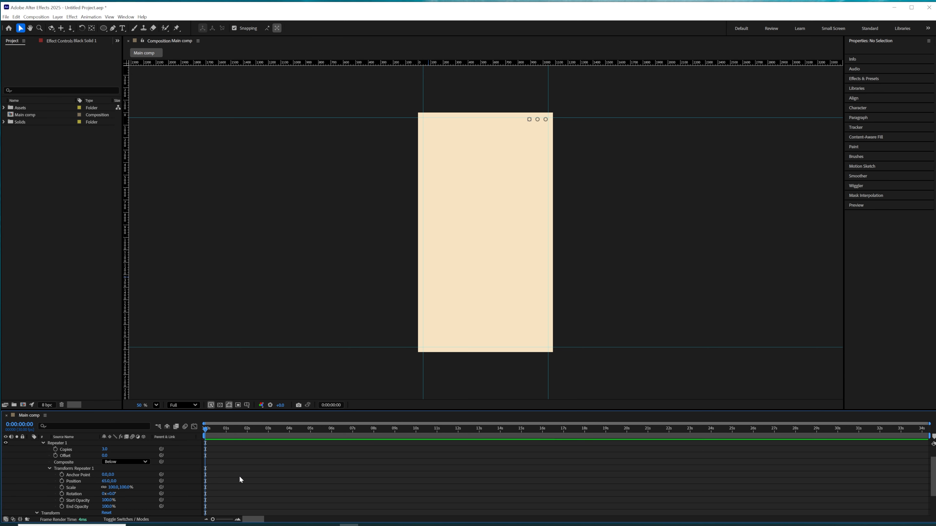
# - Try to move the row of circles near the top-right margin guides and undo the move
pyautogui.scroll(3, 486, 233)
pyautogui.press('h')
pyautogui.moveTo(641, 163); pyautogui.dragTo(648, 226)
pyautogui.scroll(3, 648, 226)
pyautogui.moveTo(661, 158); pyautogui.dragTo(660, 201)
pyautogui.press('v')
pyautogui.click(651, 182)
pyautogui.scroll(1, 65, 445)
pyautogui.click(65, 446)
pyautogui.moveTo(649, 184); pyautogui.dragTo(650, 188)
pyautogui.hotkey('ctrl', 'z')
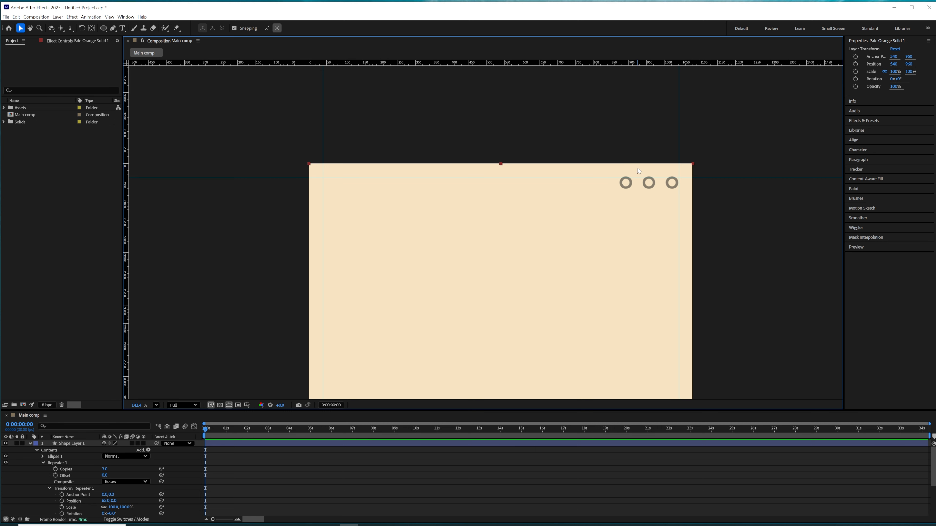
# - Lock the pale orange background solid layer
pyautogui.scroll(-3, 51, 489)
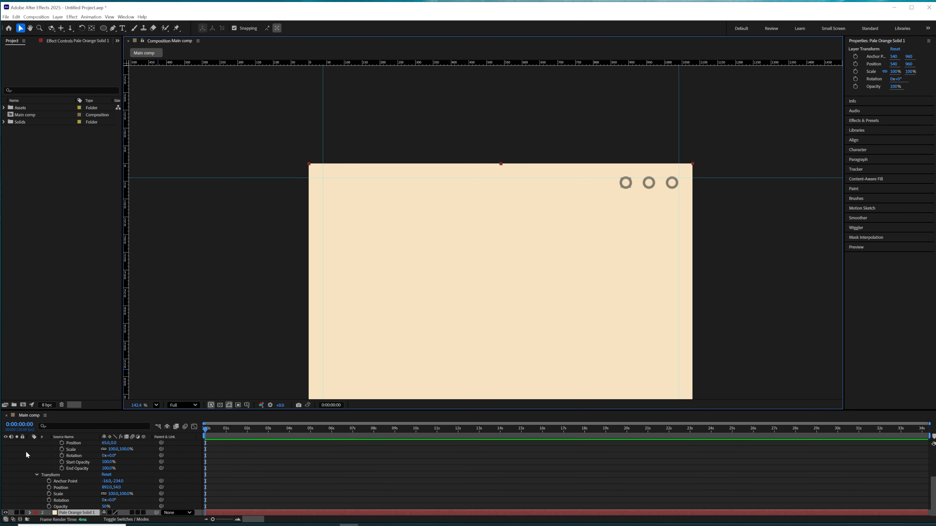
pyautogui.click(23, 513)
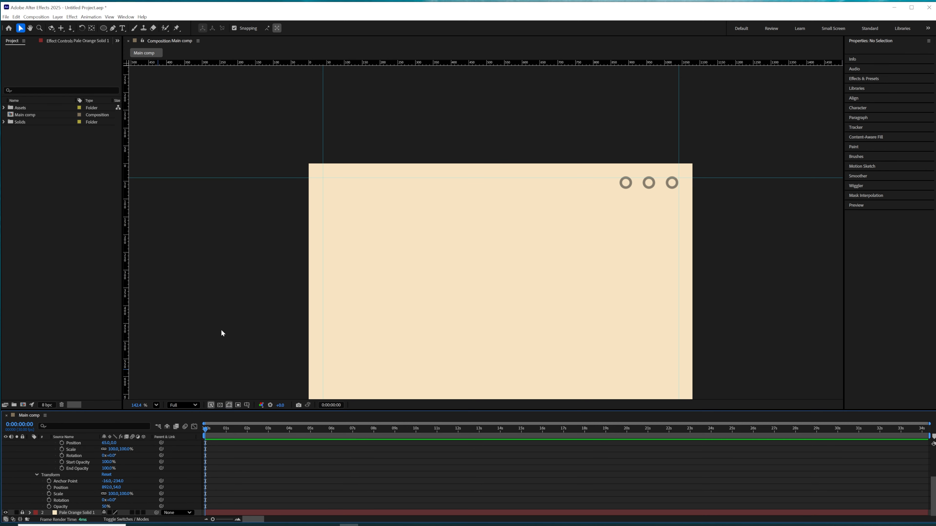
pyautogui.click(650, 186)
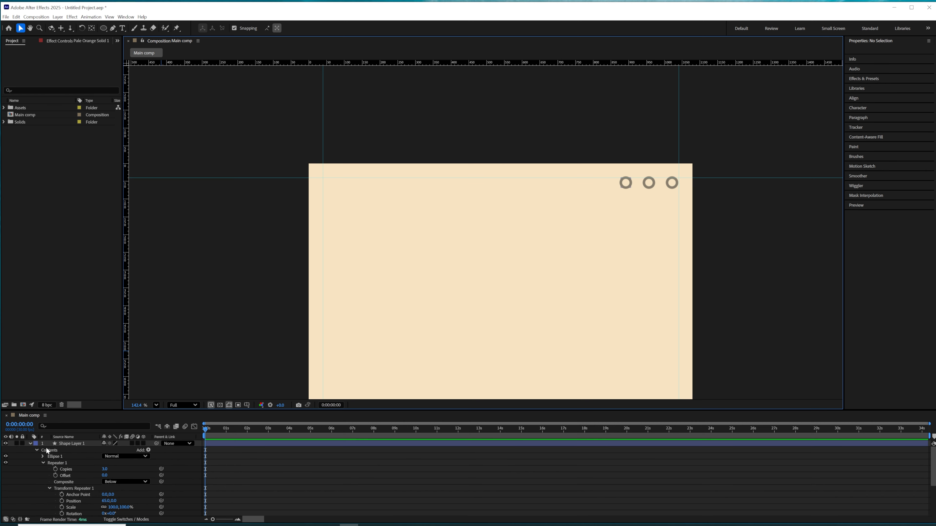
# - Move the row of circles slightly towards the right margin guide, to an X position of about 895.5
pyautogui.click(653, 186)
pyautogui.click(627, 185)
pyautogui.moveTo(627, 186); pyautogui.dragTo(628, 184)
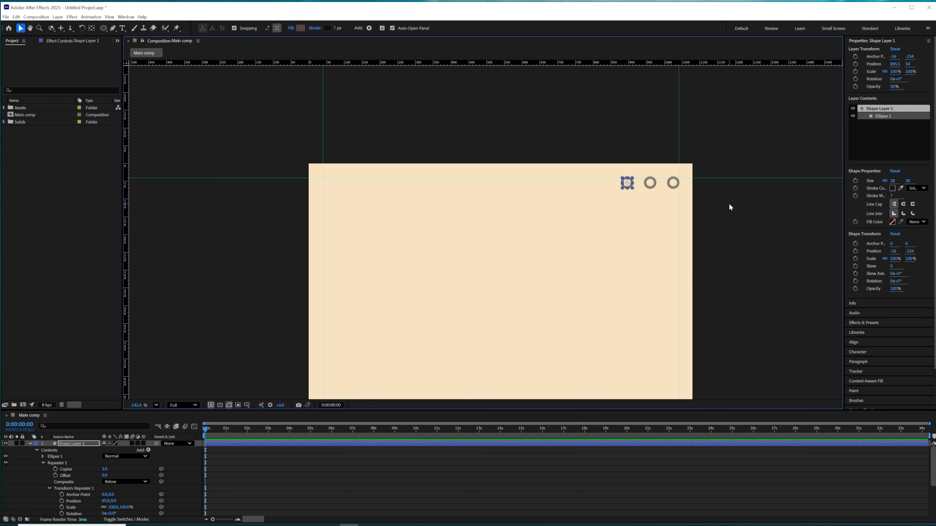
pyautogui.click(727, 221)
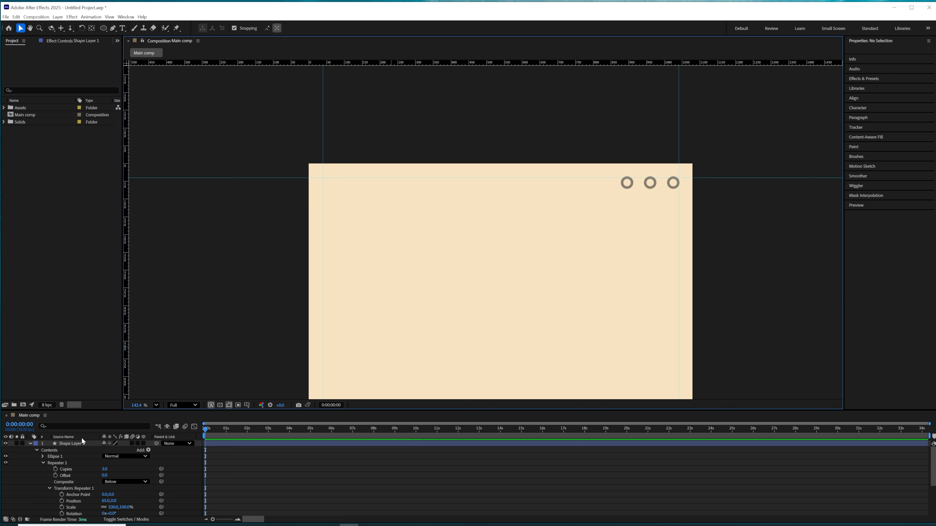
# - Nudge the circles layer down 4 px to a Y position of 58 and collapse its properties
pyautogui.click(83, 444)
pyautogui.press('Down')
pyautogui.press('Down')
pyautogui.press('Down')
pyautogui.press('Down')
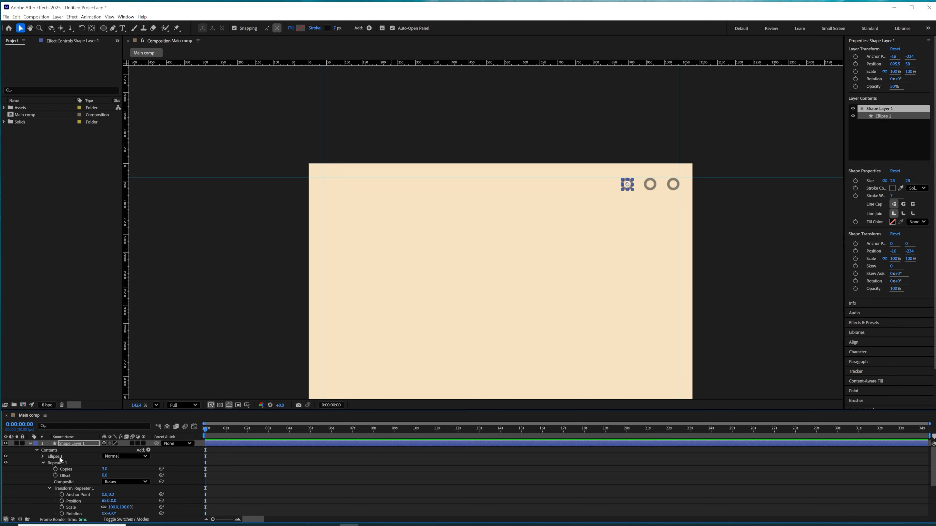
pyautogui.click(30, 443)
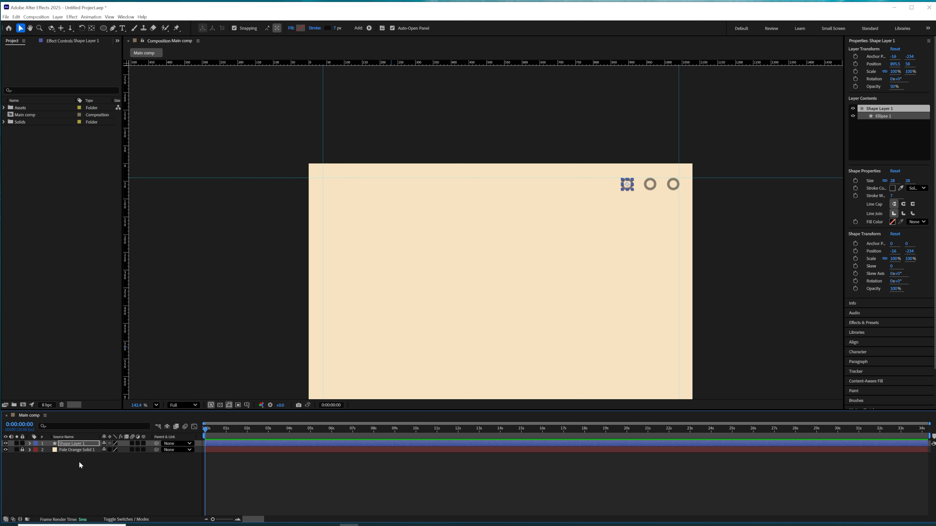
# - Place logo white.png from the Assets folder in the upper-left area of the composition
pyautogui.click(4, 108)
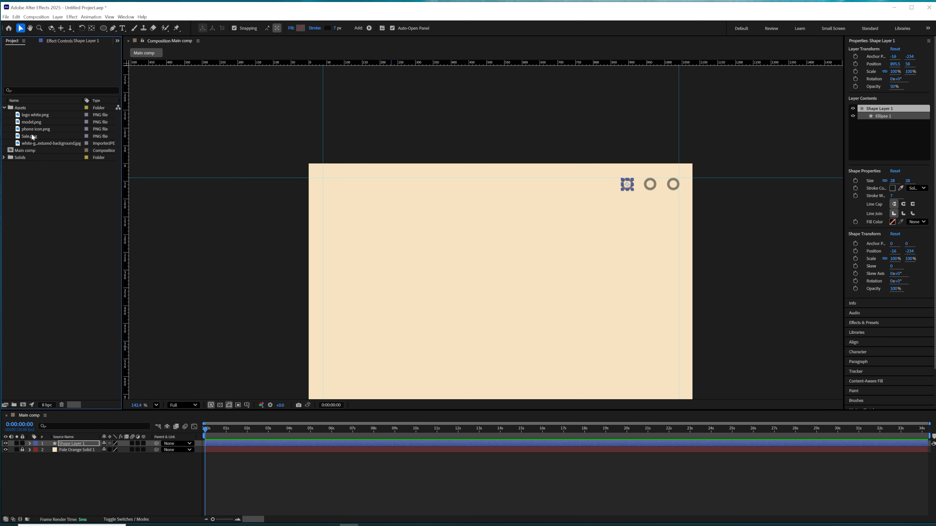
pyautogui.click(33, 114)
pyautogui.moveTo(33, 114); pyautogui.dragTo(340, 199)
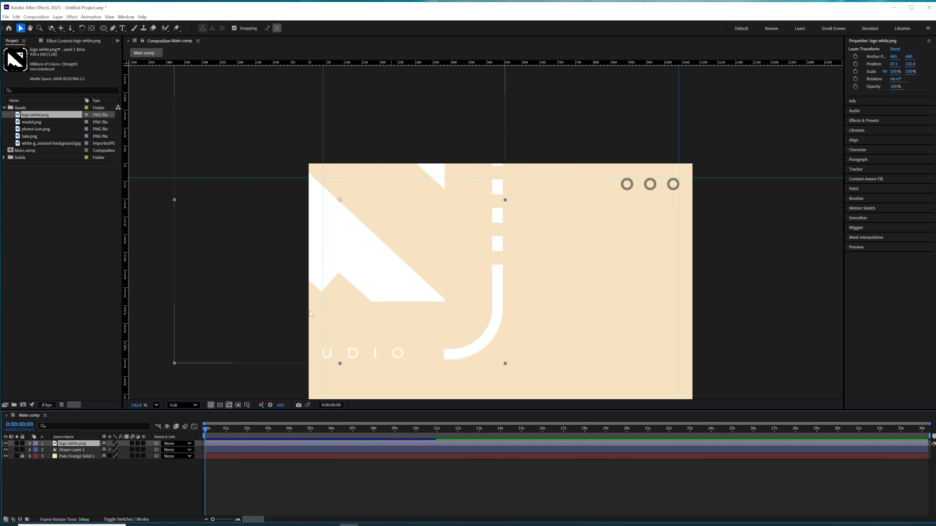
# - Scale the logo to 12% and align its upper-left corner with the left and top margin guides
pyautogui.press('s')
pyautogui.moveTo(112, 450); pyautogui.dragTo(80, 456)
pyautogui.moveTo(339, 212); pyautogui.dragTo(342, 210)
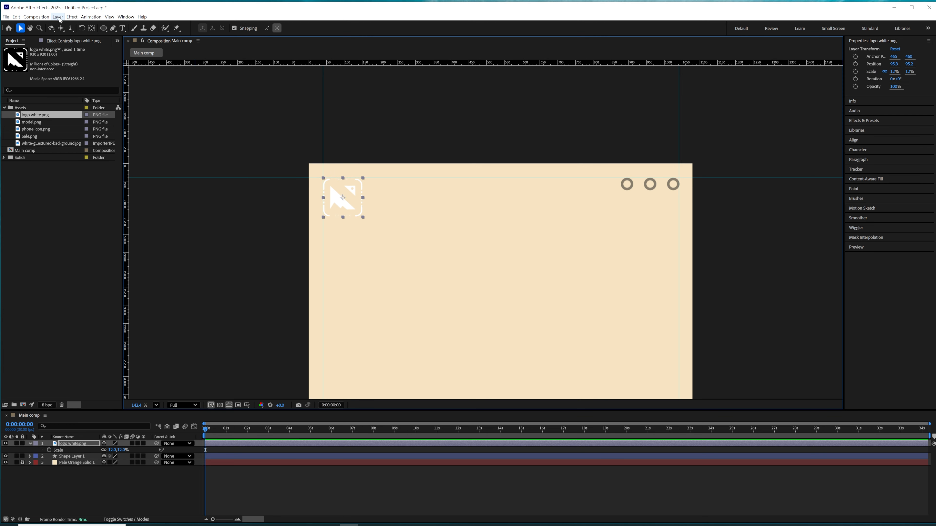
# - Apply a Fill effect to the logo and sample its colour from the grey-brown circles, 8E8575
pyautogui.click(70, 17)
pyautogui.click(79, 33)
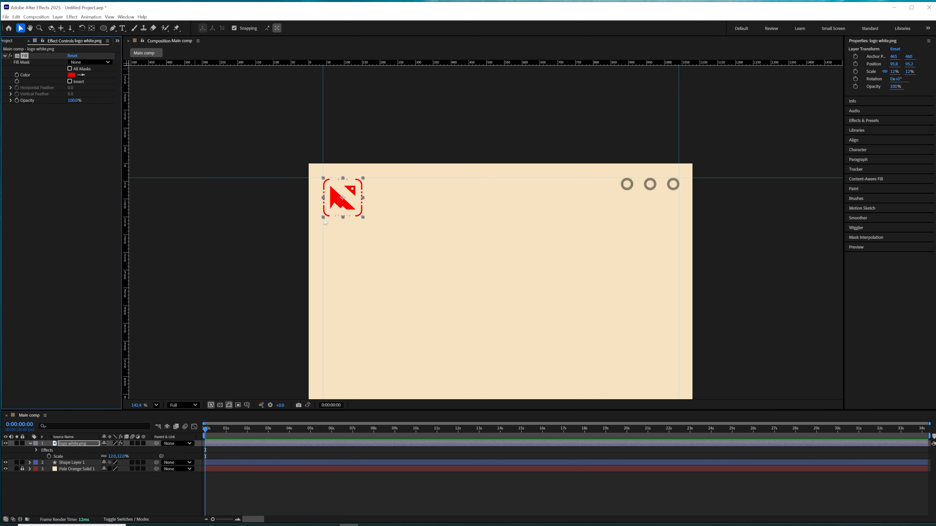
pyautogui.click(75, 76)
pyautogui.click(536, 261)
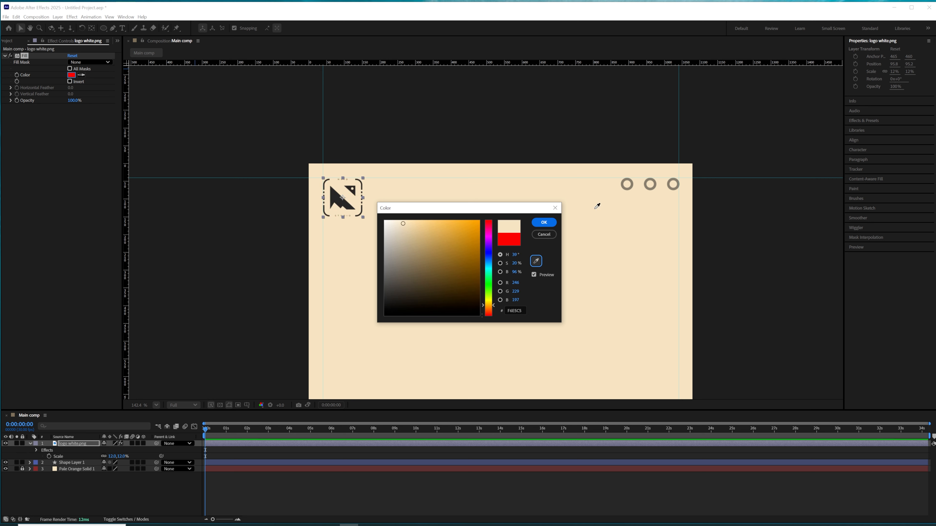
pyautogui.click(622, 189)
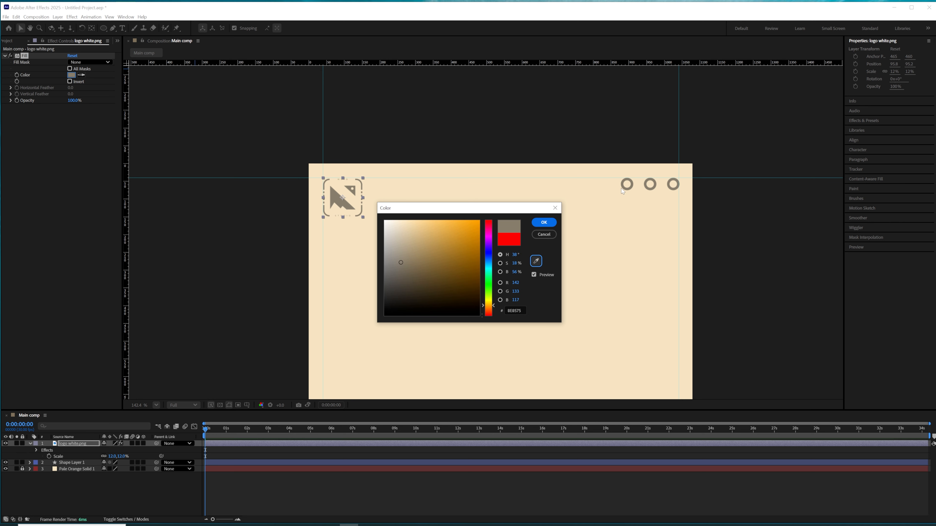
pyautogui.click(544, 223)
pyautogui.click(97, 507)
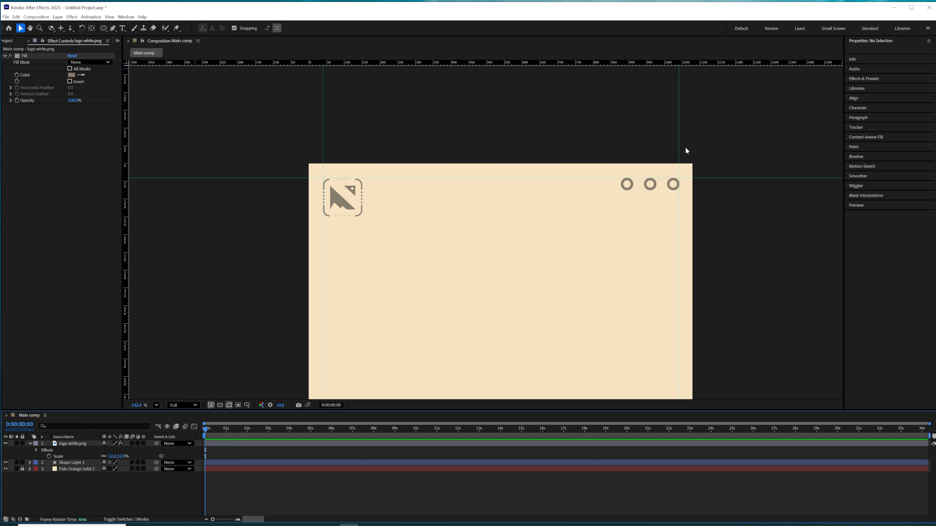
# - Collapse the logo's properties and place phone icon.png from the Assets folder in the lower-left area of the composition
pyautogui.click(73, 444)
pyautogui.click(29, 444)
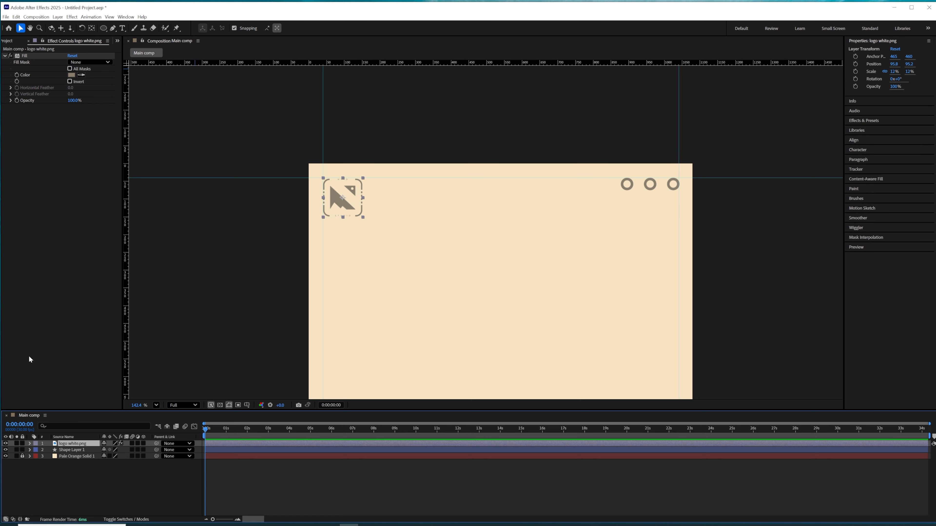
pyautogui.click(9, 41)
pyautogui.click(36, 129)
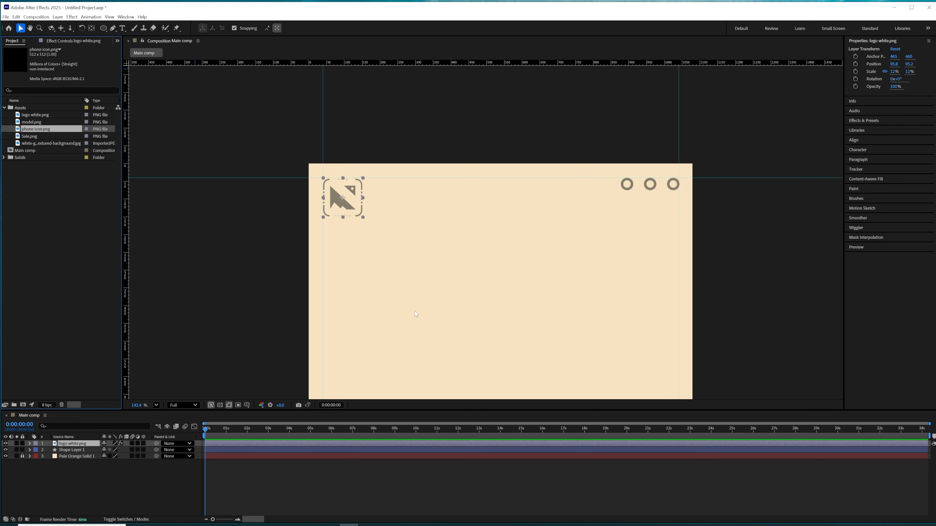
pyautogui.scroll(-4, 473, 311)
pyautogui.moveTo(520, 341); pyautogui.dragTo(538, 107)
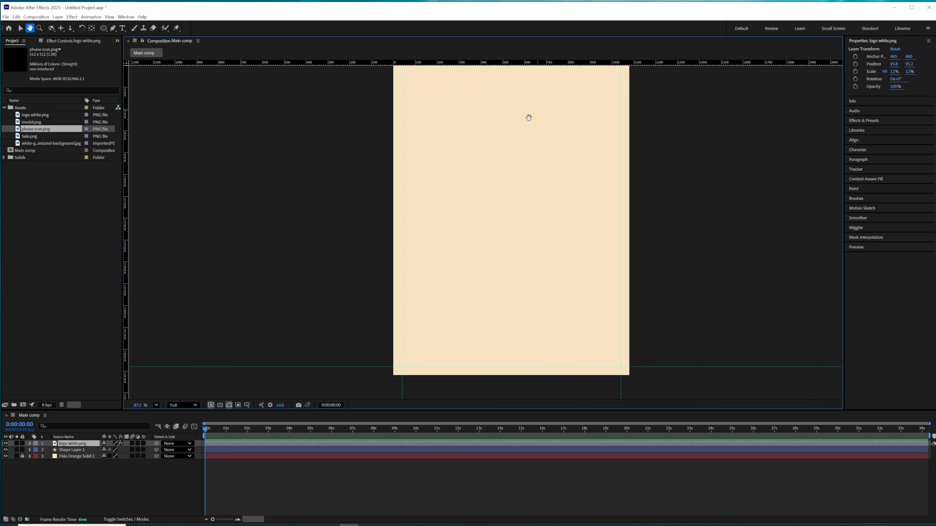
pyautogui.moveTo(32, 130); pyautogui.dragTo(412, 357)
# - Scale the phone icon to 8% and align it with the left and bottom margin guides
pyautogui.press('s')
pyautogui.moveTo(113, 451); pyautogui.dragTo(83, 451)
pyautogui.scroll(-1, 519, 283)
pyautogui.scroll(-1, 519, 283)
pyautogui.scroll(4, 519, 283)
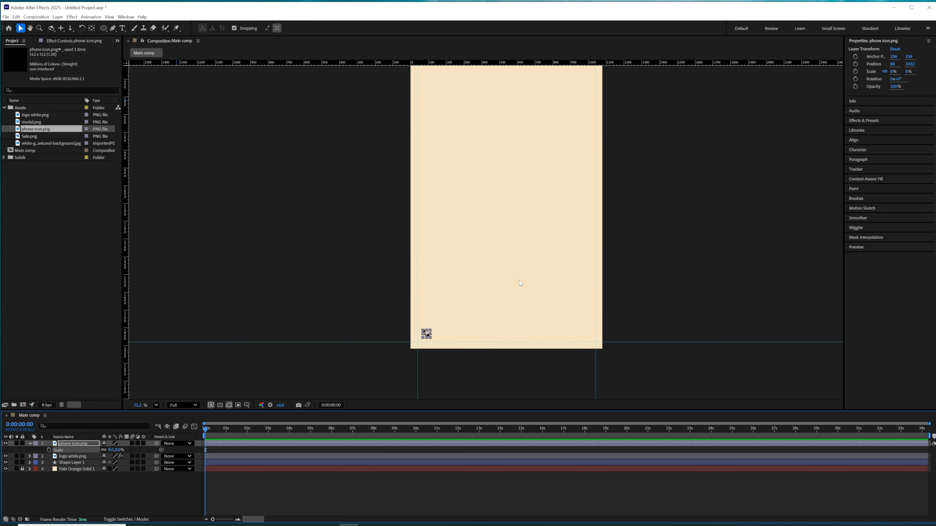
pyautogui.moveTo(457, 326); pyautogui.dragTo(505, 220)
pyautogui.moveTo(452, 271); pyautogui.dragTo(445, 277)
# - Set the phone icon's opacity to 50%
pyautogui.press('t')
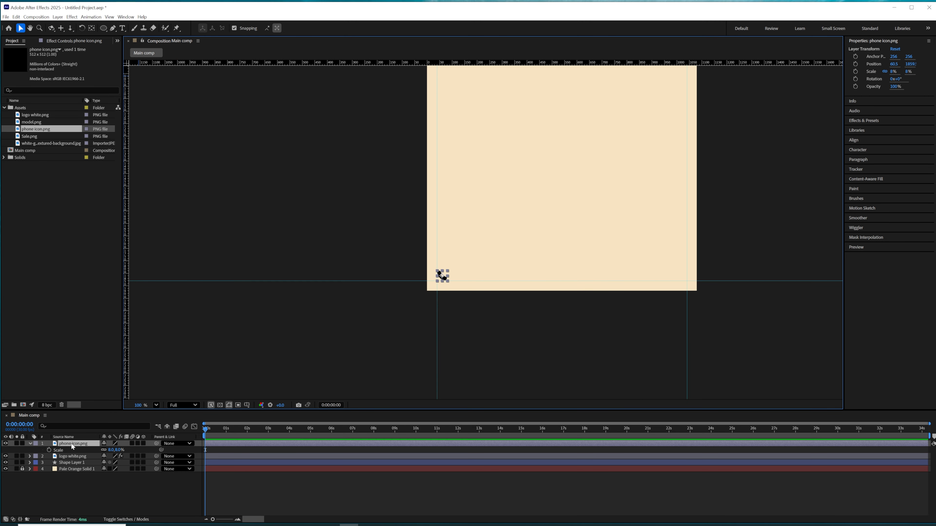
pyautogui.click(106, 450)
pyautogui.write('50')
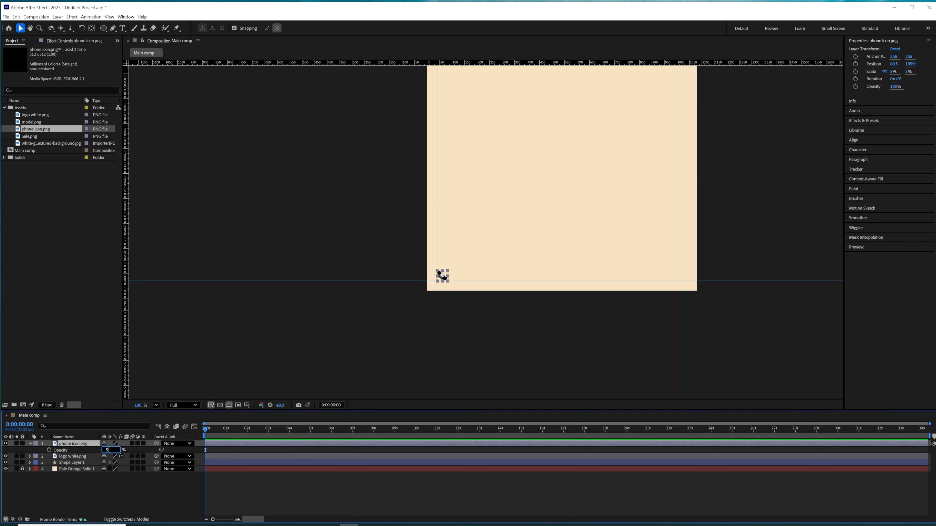
pyautogui.click(114, 499)
# - Add a text layer with a placeholder phone number and position it just right of the phone icon
pyautogui.hotkey('ctrl', 't')
pyautogui.click(455, 276)
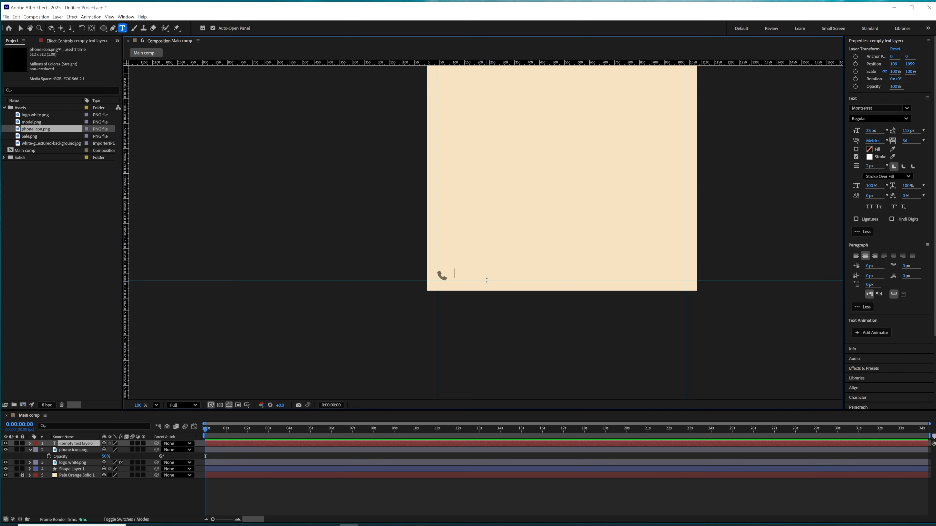
pyautogui.write('000 00 000 00')
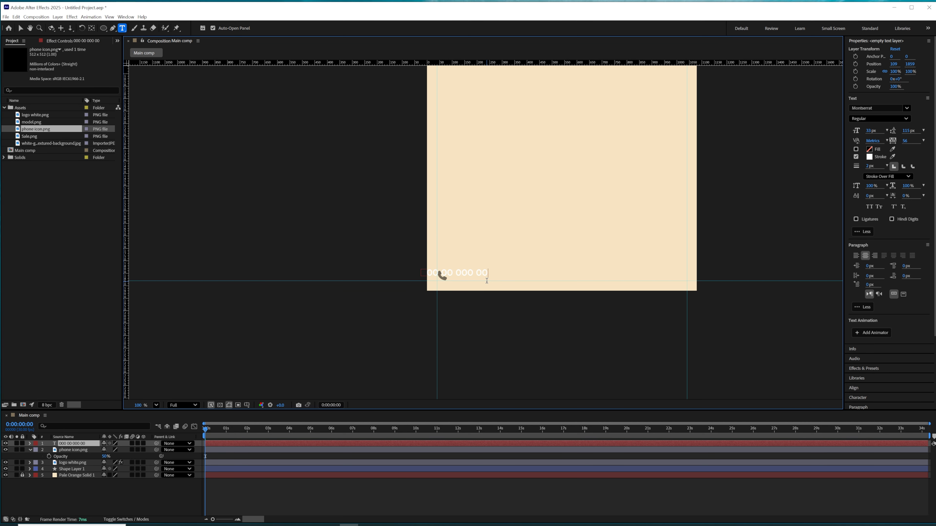
pyautogui.press('Escape')
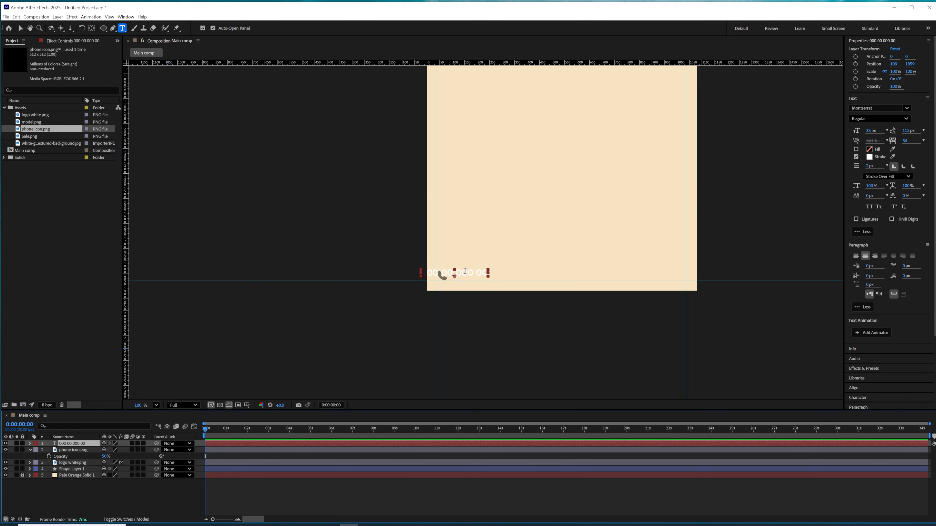
pyautogui.press('v')
pyautogui.moveTo(464, 275); pyautogui.dragTo(495, 276)
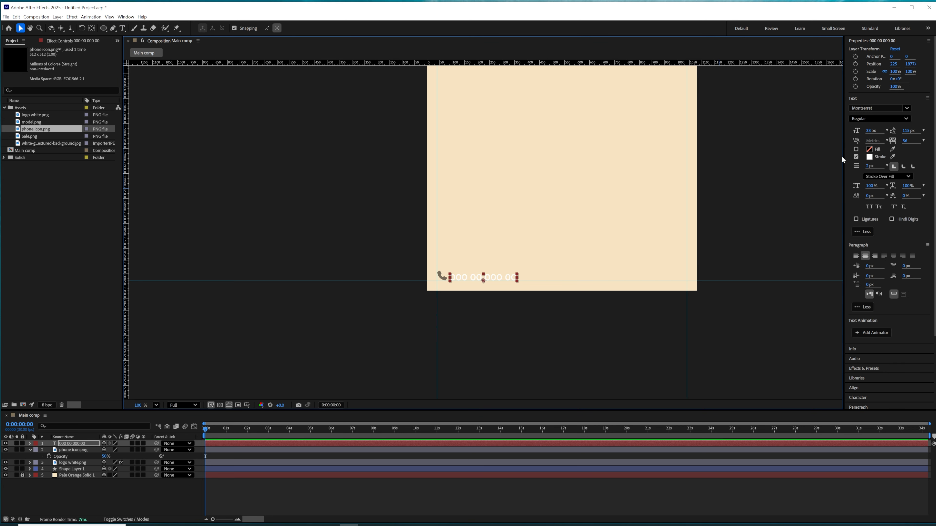
# - Give the phone number text a solid fill without stroke, sampling the colour from the phone icon
pyautogui.click(892, 149)
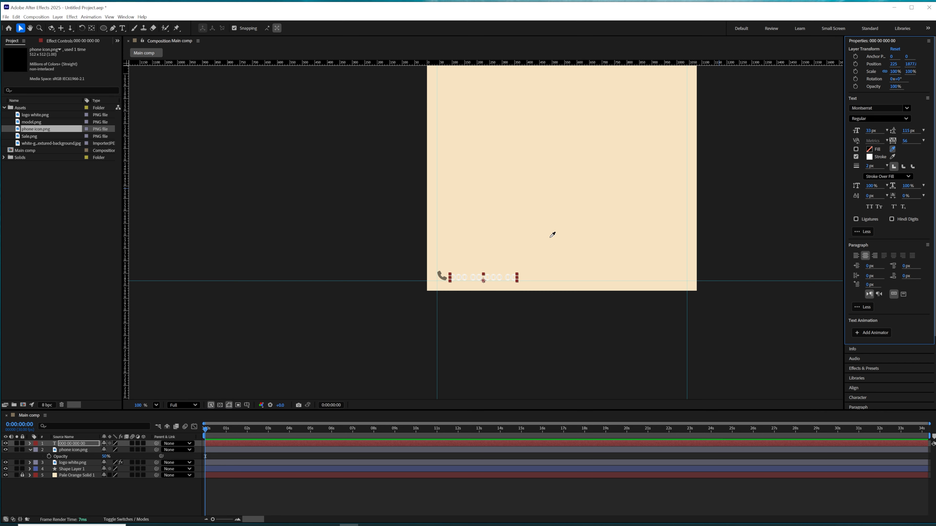
pyautogui.click(440, 276)
pyautogui.click(300, 498)
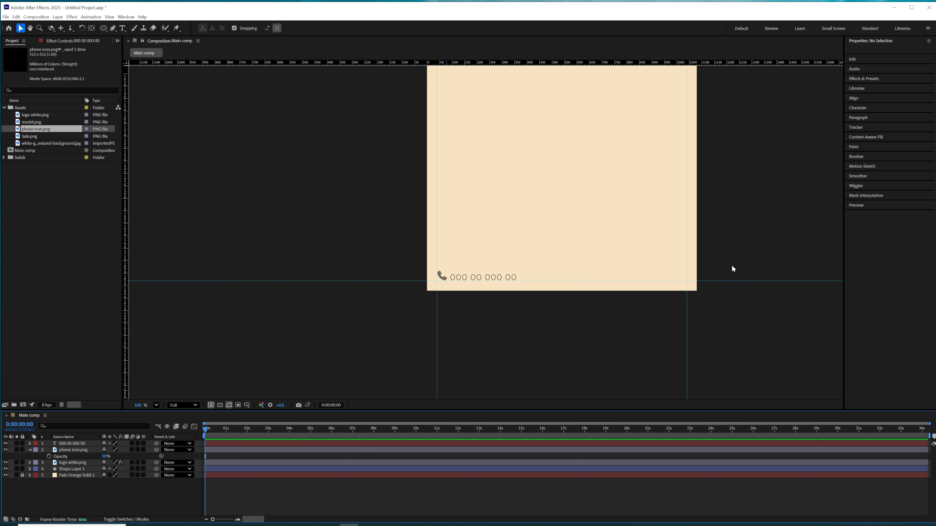
# - Duplicate the phone number text and place the copy in the lower-right area against the right margin guide
pyautogui.click(74, 444)
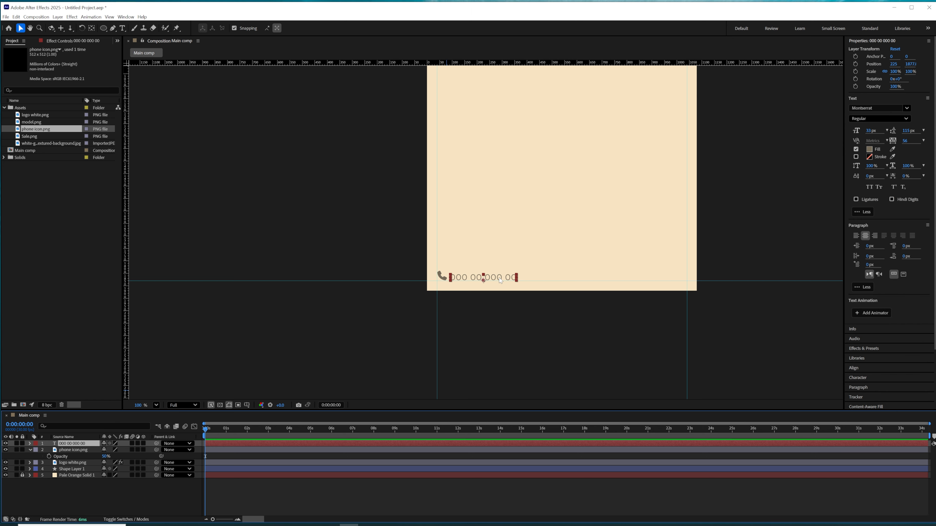
pyautogui.hotkey('ctrl', 'd')
pyautogui.moveTo(500, 280); pyautogui.dragTo(666, 277)
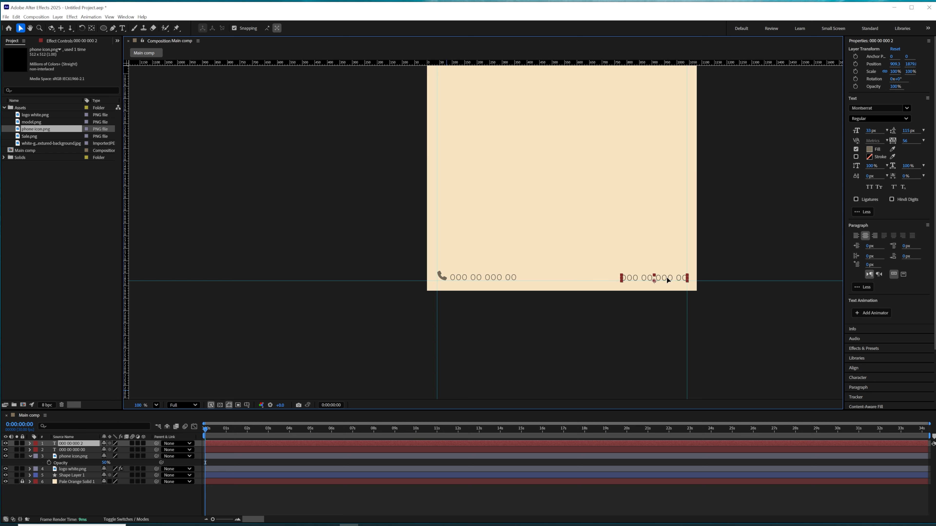
pyautogui.doubleClick(87, 445)
pyautogui.write('www.')
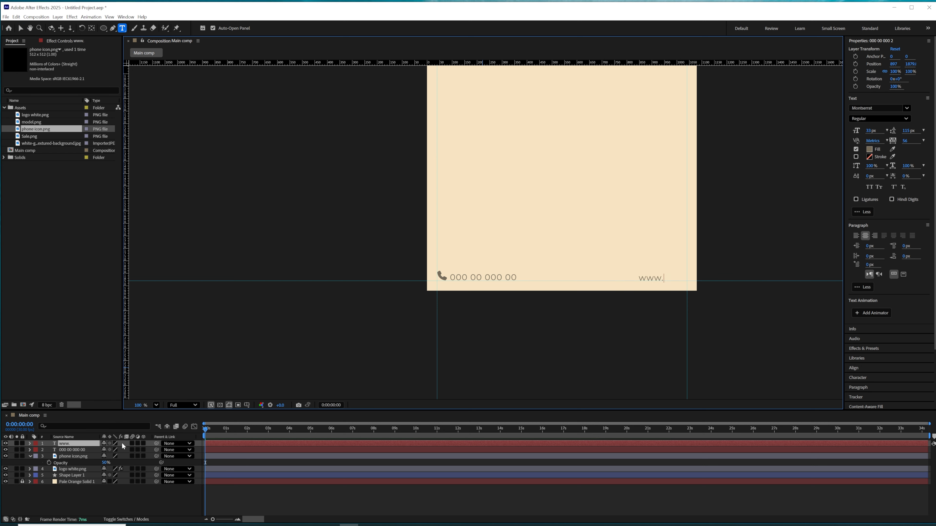
pyautogui.write('yoursite.com')
pyautogui.click(76, 444)
# - Scale the website text to 81% and align its right end with the right margin guide
pyautogui.press('s')
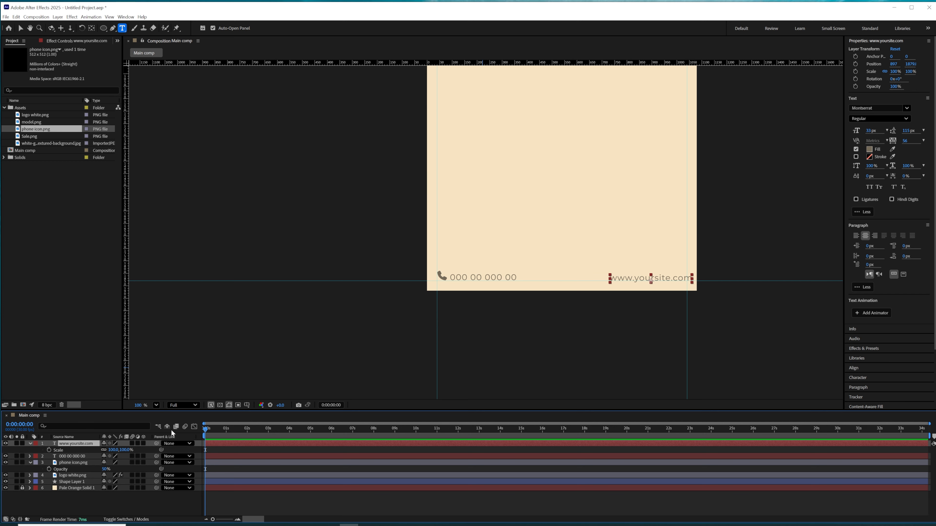
pyautogui.moveTo(114, 450); pyautogui.dragTo(106, 450)
pyautogui.scroll(3, 738, 327)
pyautogui.press('v')
pyautogui.moveTo(747, 299); pyautogui.dragTo(753, 299)
pyautogui.scroll(-5, 564, 345)
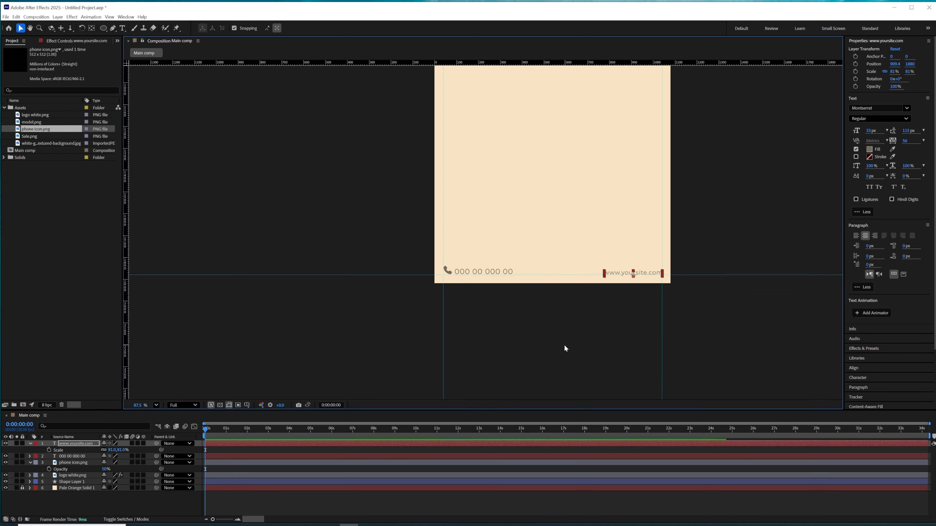
pyautogui.scroll(2, 661, 270)
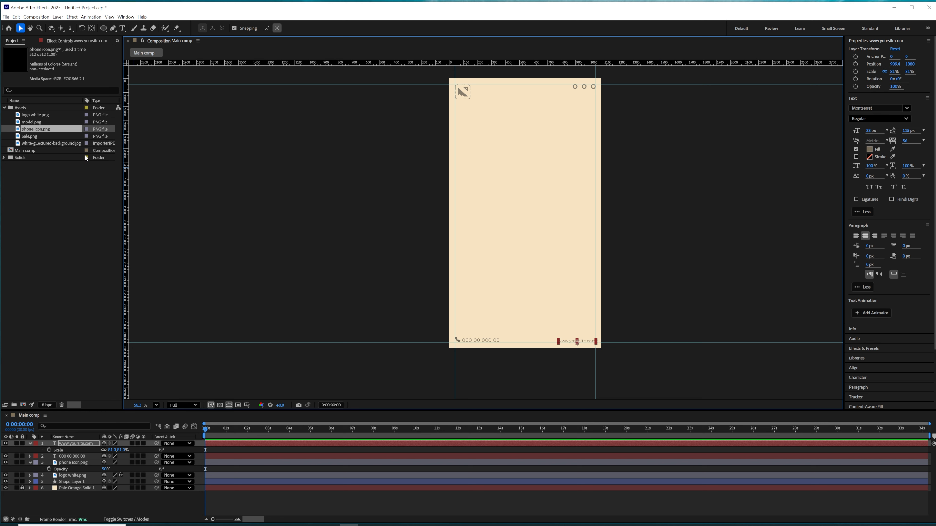
pyautogui.click(566, 99)
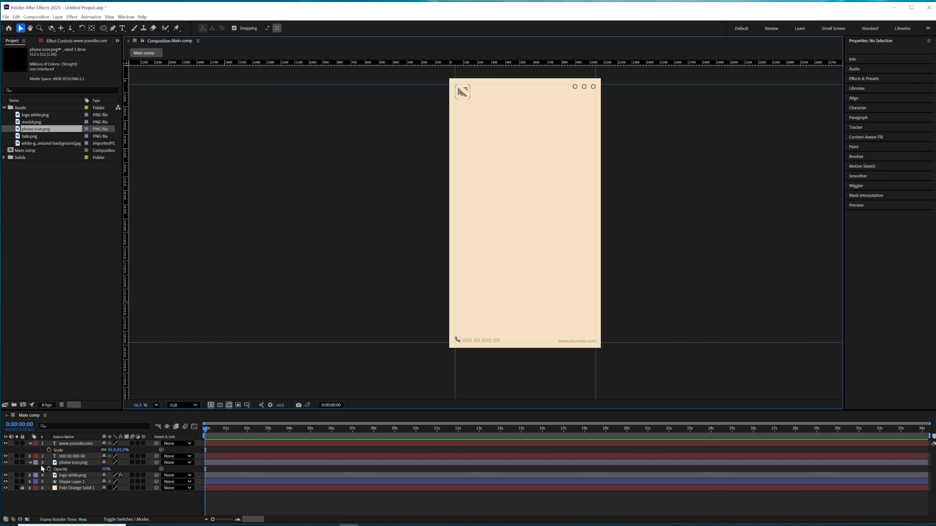
# - Duplicate the circles shape layer, rename the copy Grid and move it below the logo to about X 234, Y 401
pyautogui.click(71, 484)
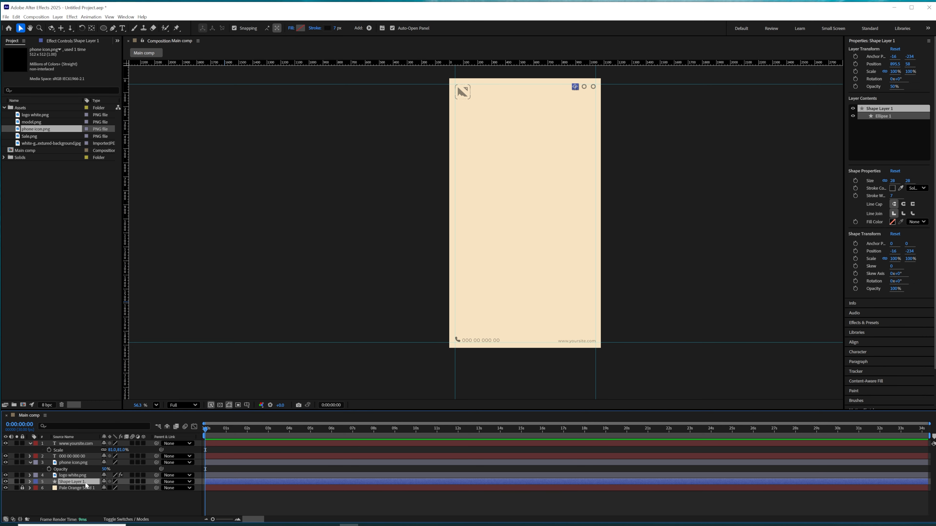
pyautogui.hotkey('ctrl', 'd')
pyautogui.press('Return')
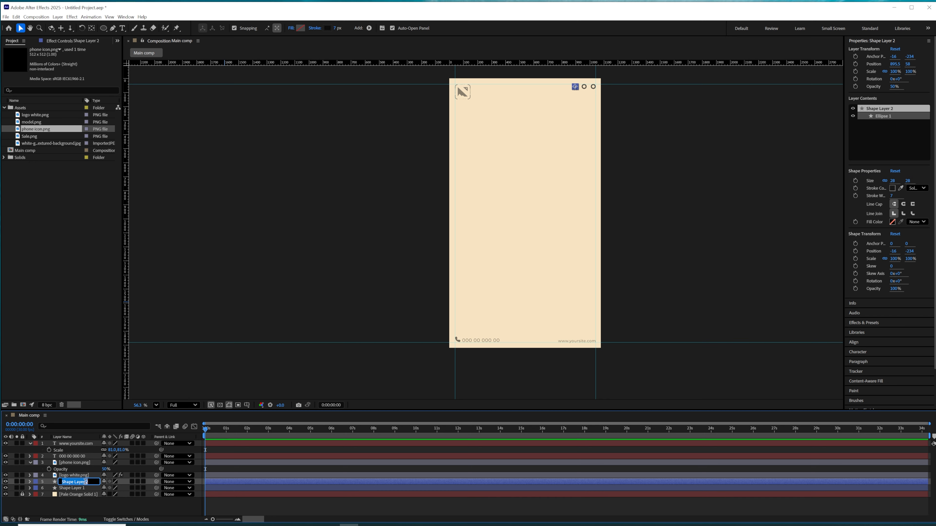
pyautogui.write('Grid')
pyautogui.press('Return')
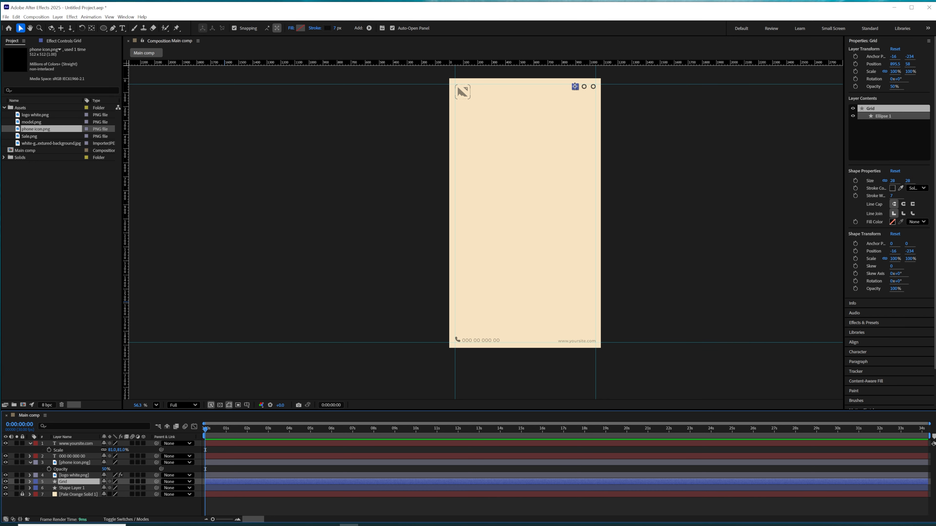
pyautogui.moveTo(576, 90); pyautogui.dragTo(478, 135)
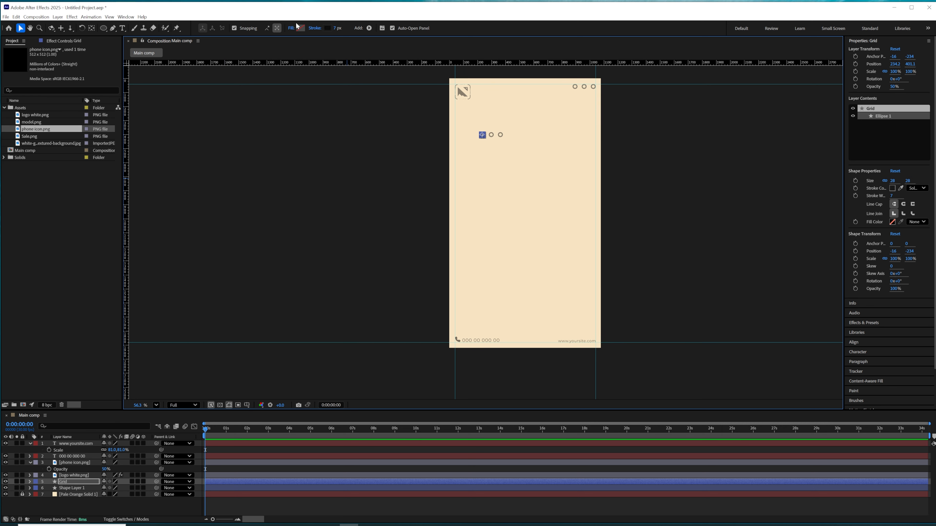
# - Remove the stroke from the Grid circles and set their fill colour to black
pyautogui.click(316, 28)
pyautogui.click(427, 249)
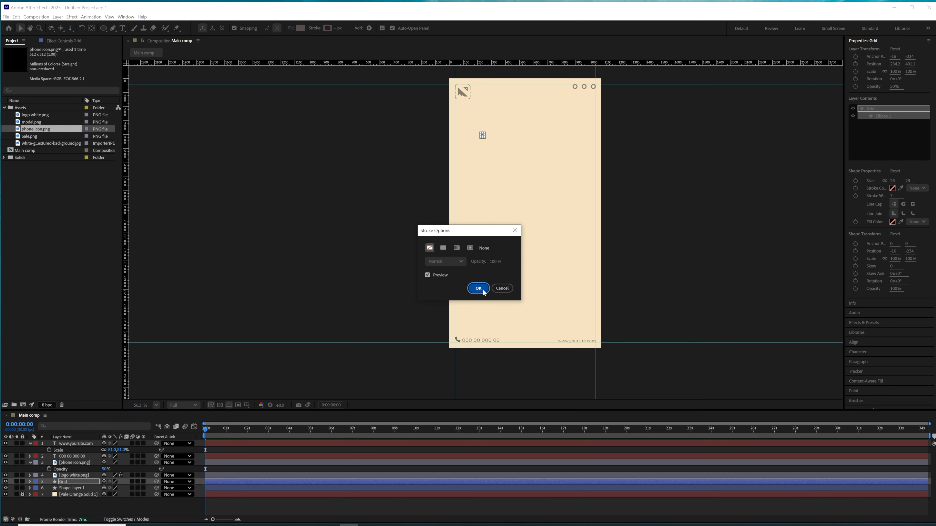
pyautogui.click(481, 289)
pyautogui.click(301, 28)
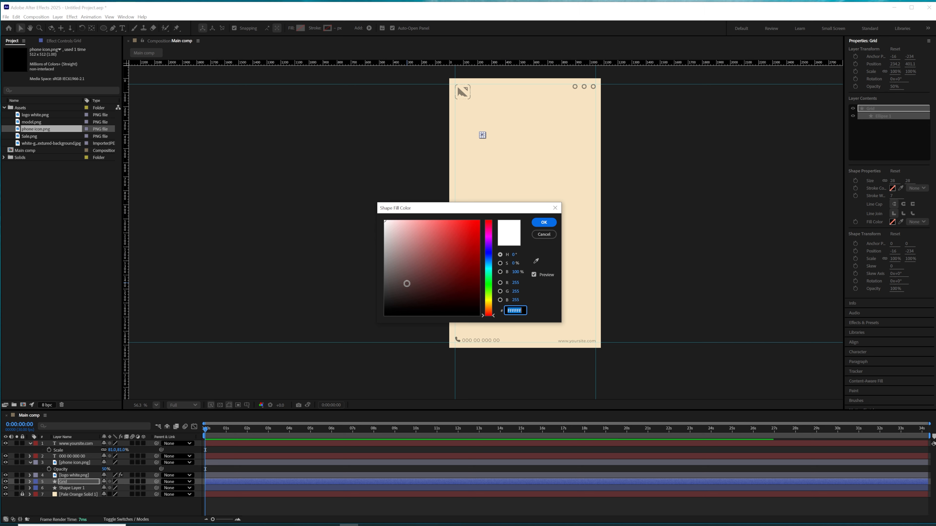
pyautogui.moveTo(405, 281); pyautogui.dragTo(250, 340)
pyautogui.click(542, 223)
# - Set the Grid layer's repeater to 4 copies with a horizontal position offset of 35
pyautogui.scroll(4, 520, 179)
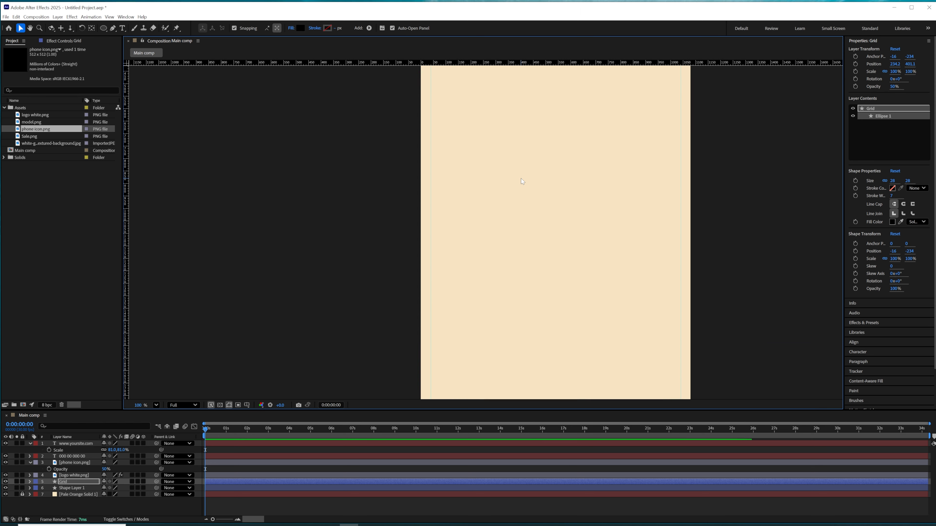
pyautogui.moveTo(523, 133); pyautogui.dragTo(526, 210)
pyautogui.click(29, 484)
pyautogui.click(29, 482)
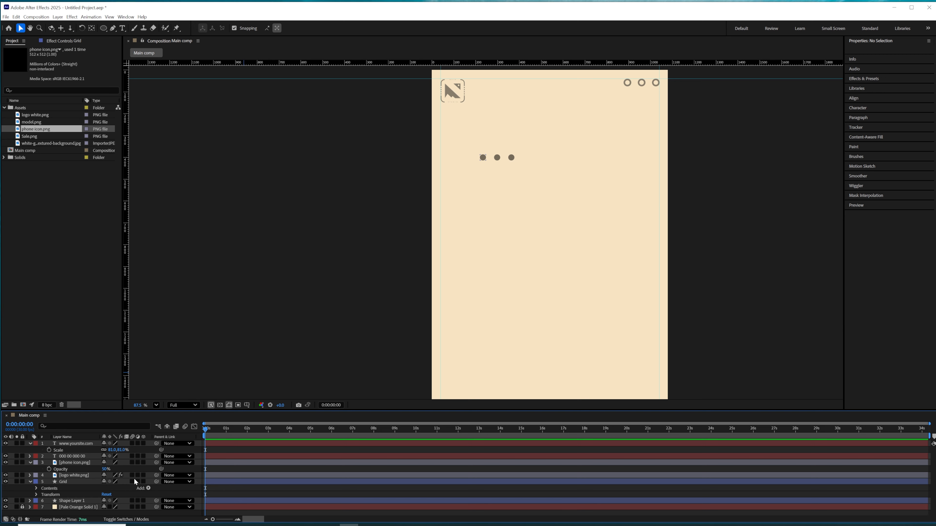
pyautogui.click(37, 489)
pyautogui.click(44, 502)
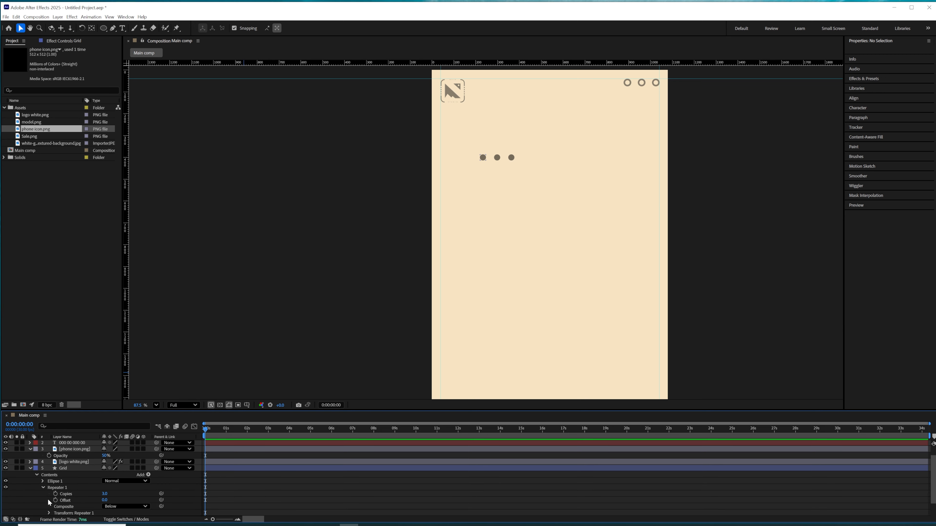
pyautogui.moveTo(167, 410); pyautogui.dragTo(182, 333)
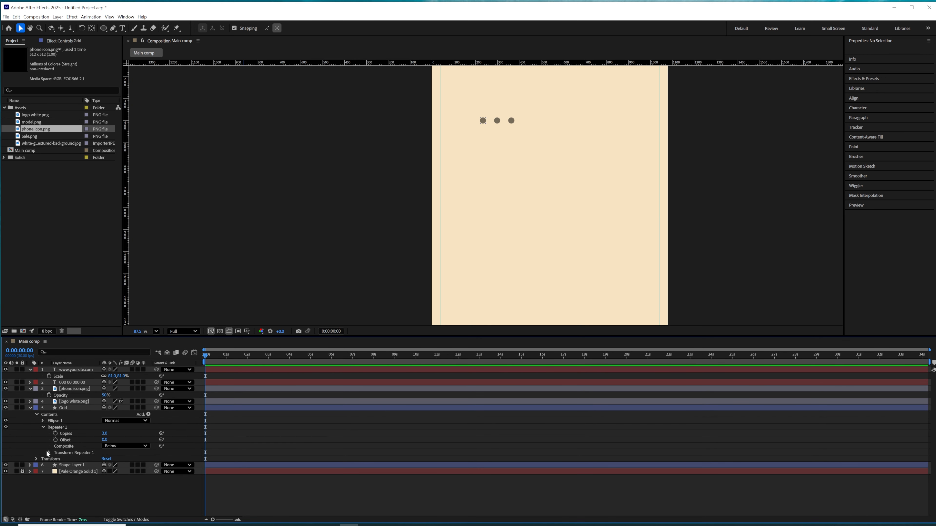
pyautogui.click(104, 434)
pyautogui.write('4')
pyautogui.press('Return')
pyautogui.click(48, 453)
pyautogui.moveTo(104, 465); pyautogui.dragTo(95, 466)
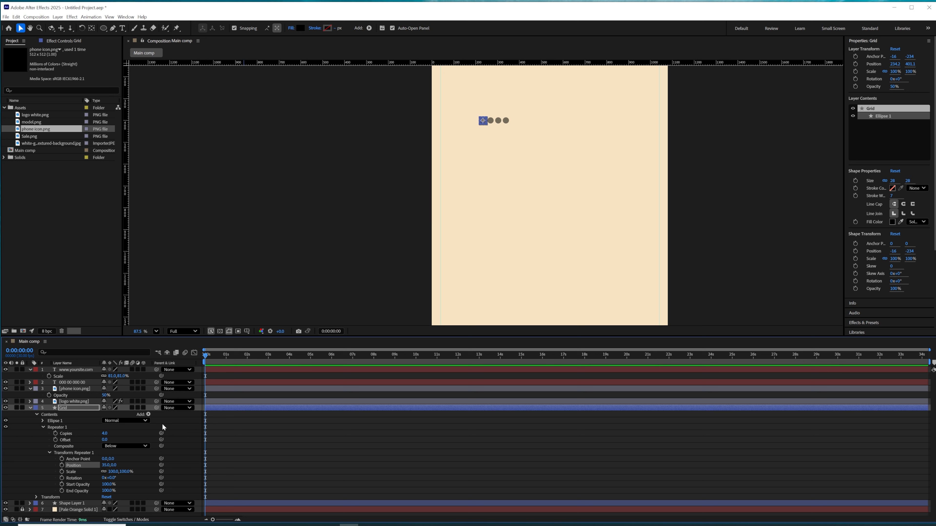
# - Reduce the Grid layer's ellipse path size to 11 by 11
pyautogui.click(43, 421)
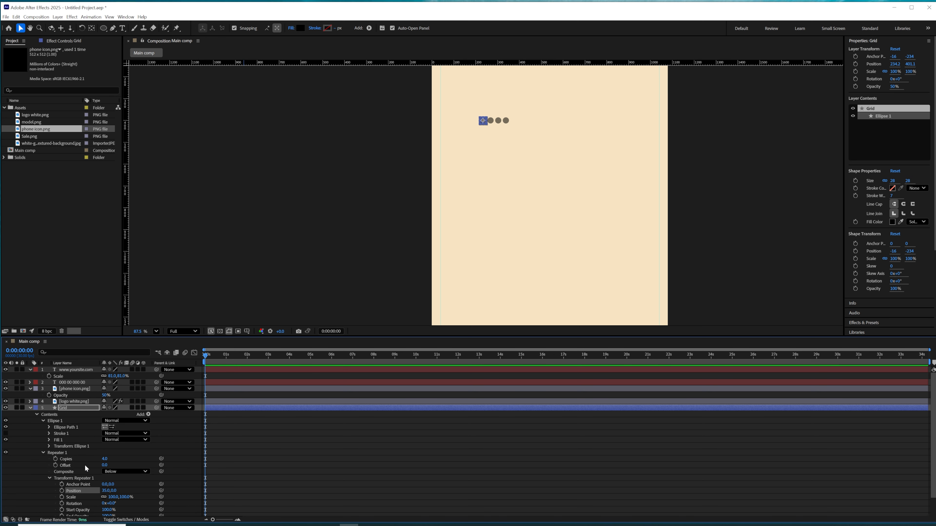
pyautogui.click(50, 428)
pyautogui.moveTo(111, 434); pyautogui.dragTo(105, 434)
pyautogui.scroll(-3, 514, 209)
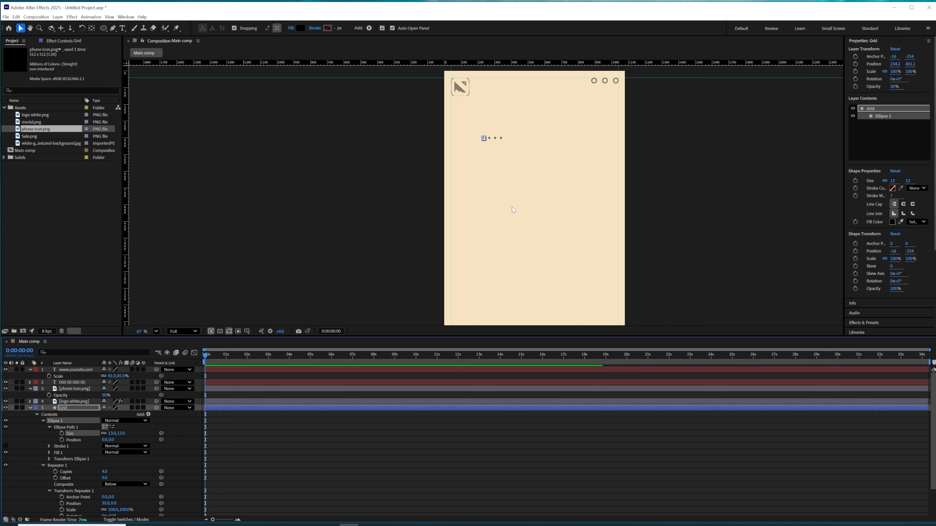
pyautogui.moveTo(111, 434); pyautogui.dragTo(110, 434)
# - Tighten the Grid dots by setting the repeater's horizontal position offset to 16
pyautogui.scroll(-2, 151, 437)
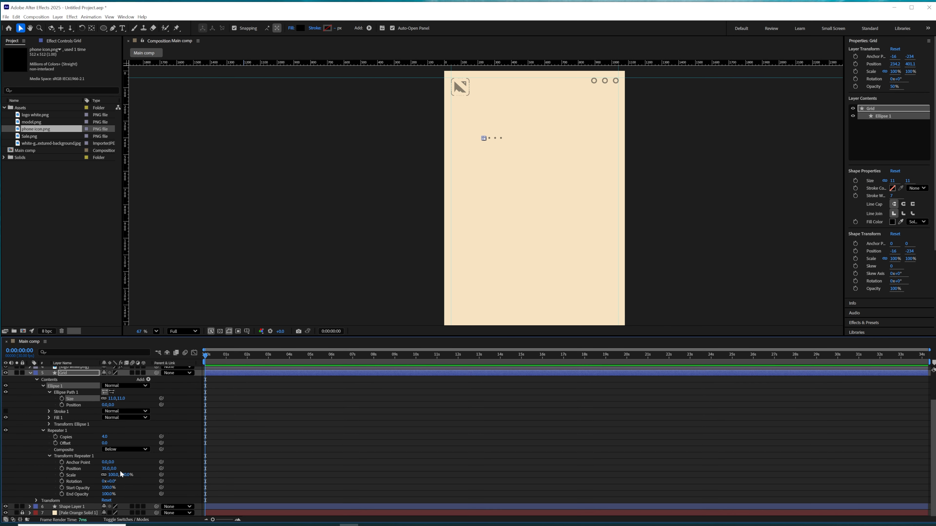
pyautogui.moveTo(106, 469); pyautogui.dragTo(98, 470)
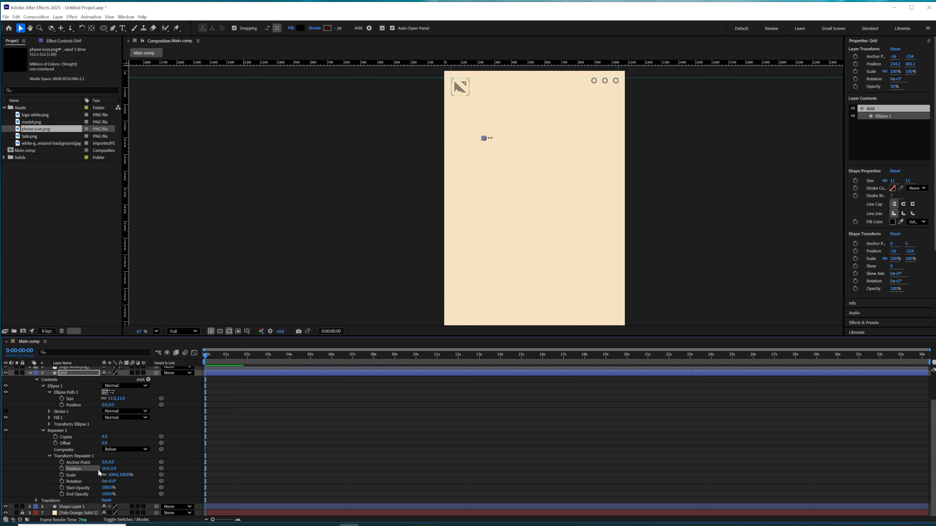
pyautogui.click(258, 440)
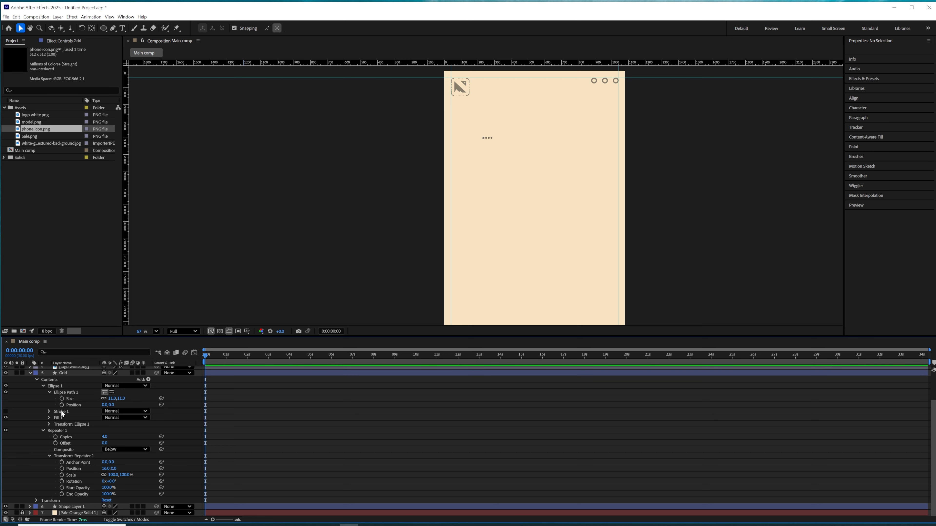
# - Duplicate the Grid layer's repeater and set the copy's horizontal position offset to 0
pyautogui.scroll(2, 62, 414)
pyautogui.click(54, 466)
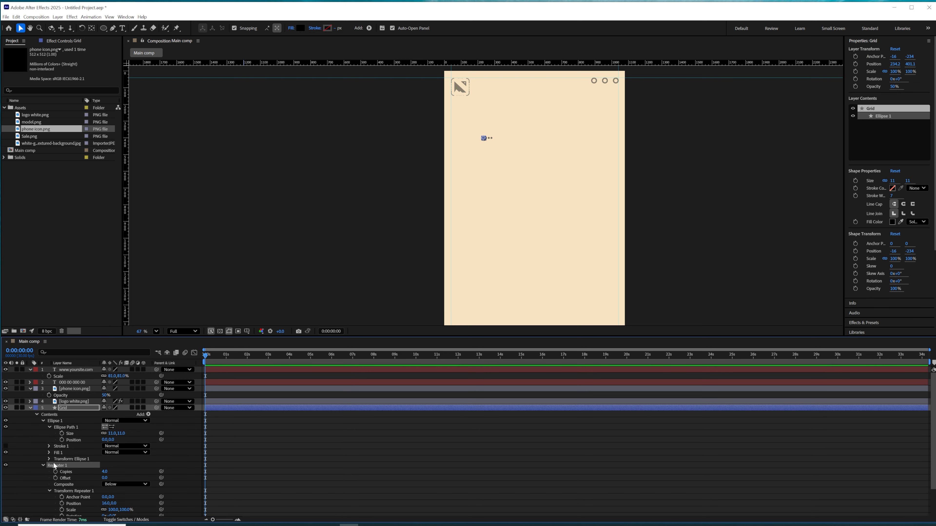
pyautogui.hotkey('ctrl', 'd')
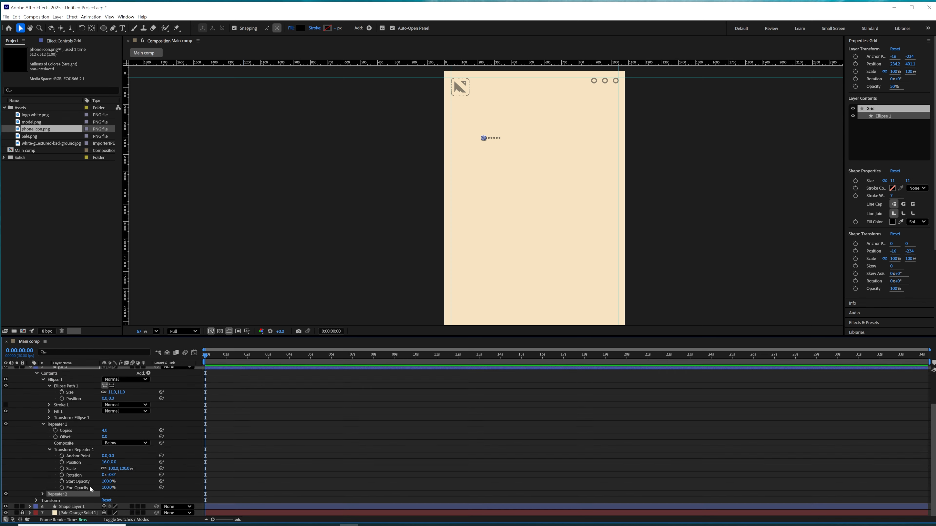
pyautogui.click(42, 494)
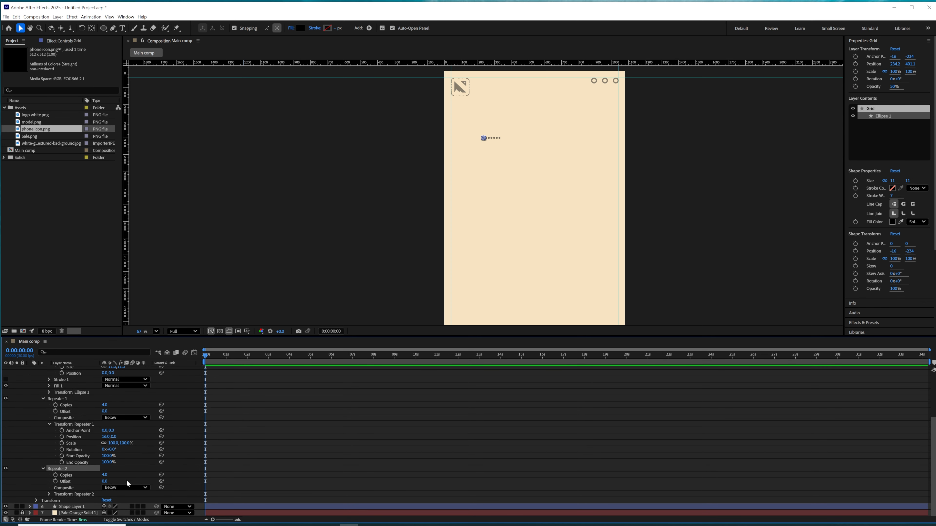
pyautogui.click(49, 494)
pyautogui.click(107, 487)
pyautogui.write('0')
pyautogui.click(136, 483)
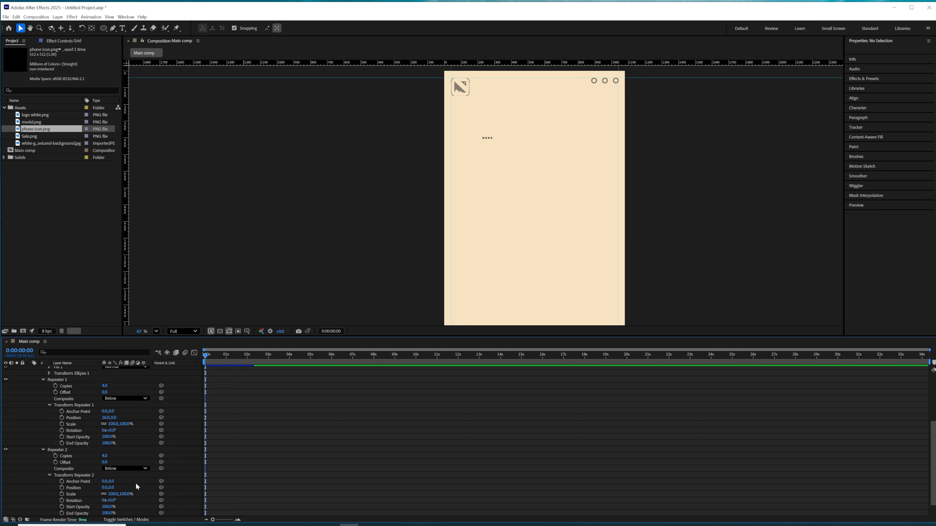
# - Set the second repeater's vertical position offset to about 14 to form a 4-by-4 dot grid
pyautogui.click(111, 488)
pyautogui.write('14')
pyautogui.press('Return')
pyautogui.moveTo(121, 481); pyautogui.dragTo(123, 482)
pyautogui.click(145, 478)
# - Duplicate the Grid layer and place the copy in the lower right of the poster, at about 833, 1465
pyautogui.scroll(5, 46, 419)
pyautogui.click(77, 408)
pyautogui.click(29, 408)
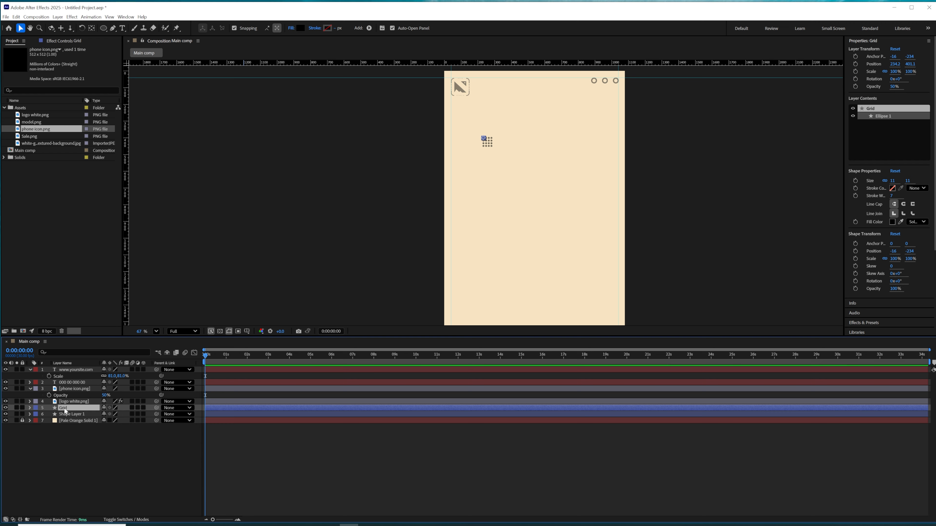
pyautogui.hotkey('ctrl', 'd')
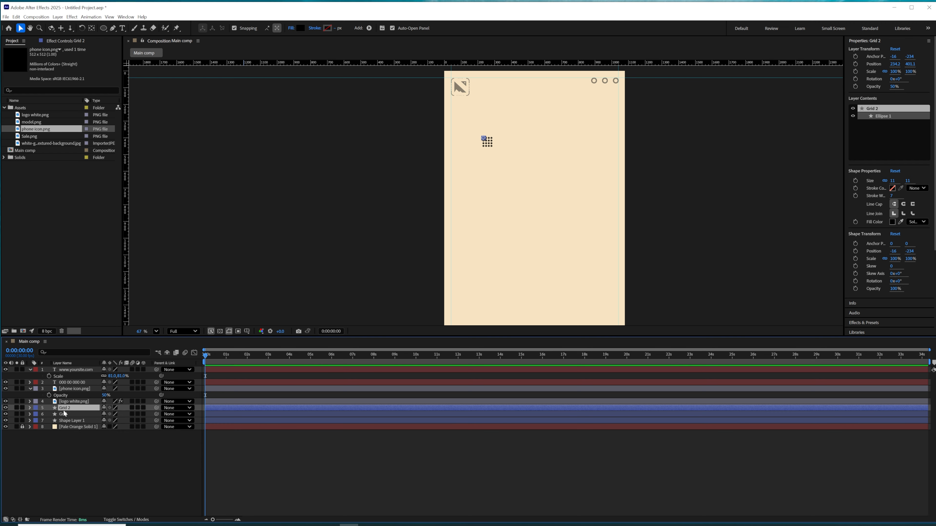
pyautogui.click(493, 149)
pyautogui.moveTo(484, 140); pyautogui.dragTo(585, 300)
pyautogui.scroll(-3, 580, 236)
pyautogui.moveTo(541, 255); pyautogui.dragTo(543, 267)
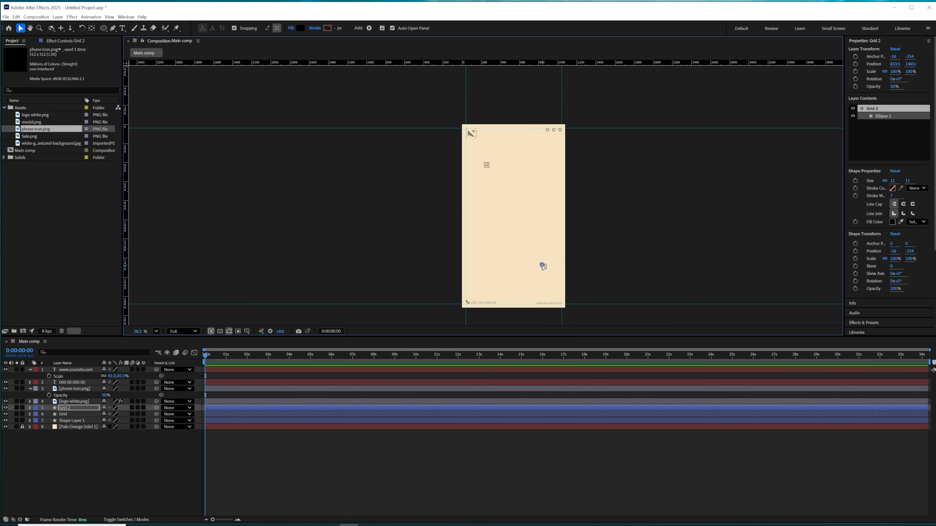
# - Duplicate the lower-right dot grid and place the copy in the lower left area of the poster, at nearly the same height
pyautogui.hotkey('ctrl', 'd')
pyautogui.moveTo(543, 266); pyautogui.dragTo(485, 251)
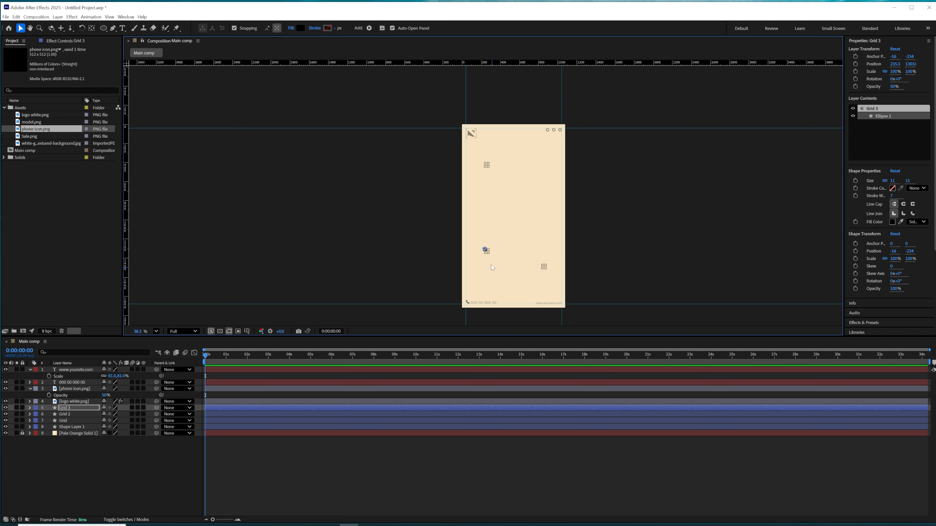
pyautogui.moveTo(484, 249); pyautogui.dragTo(476, 260)
pyautogui.click(544, 266)
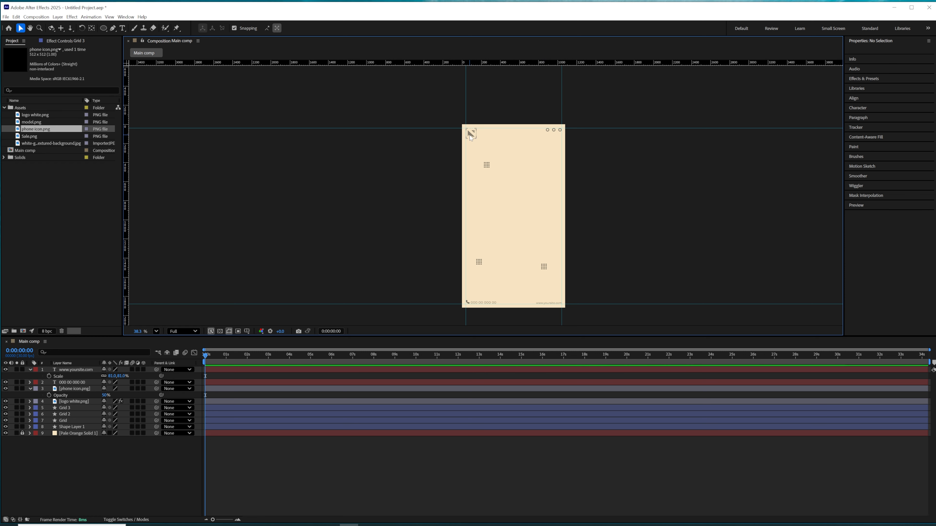
# - Add a text layer reading "New Arrivals" with a font size of 152 px in the upper part of the poster
pyautogui.click(122, 28)
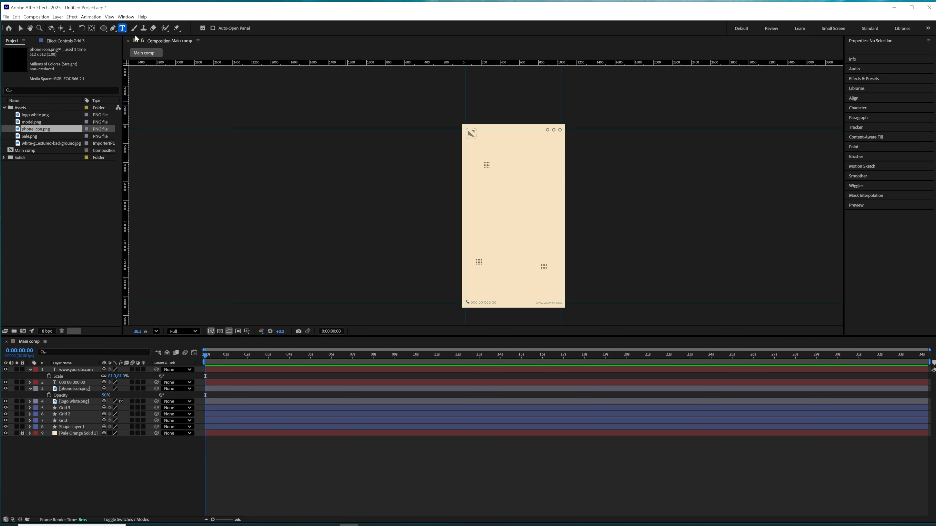
pyautogui.click(499, 178)
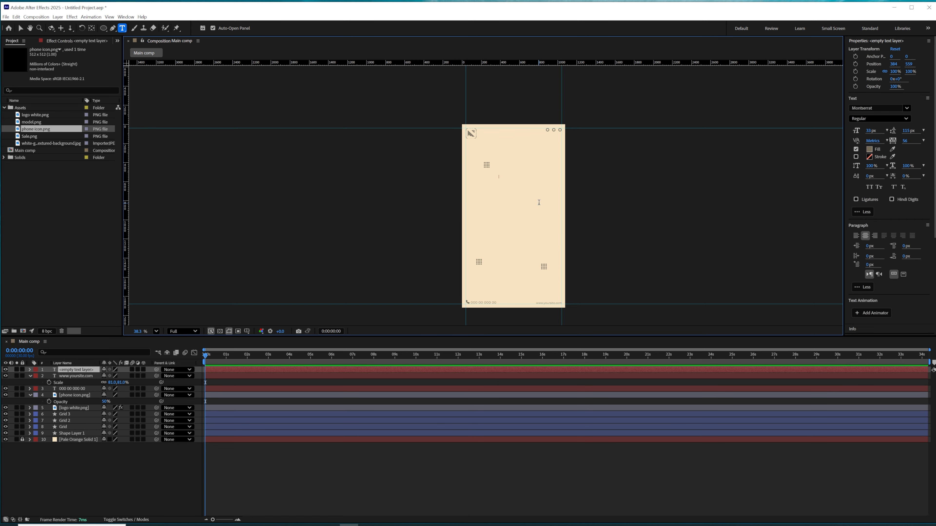
pyautogui.moveTo(872, 131); pyautogui.dragTo(908, 122)
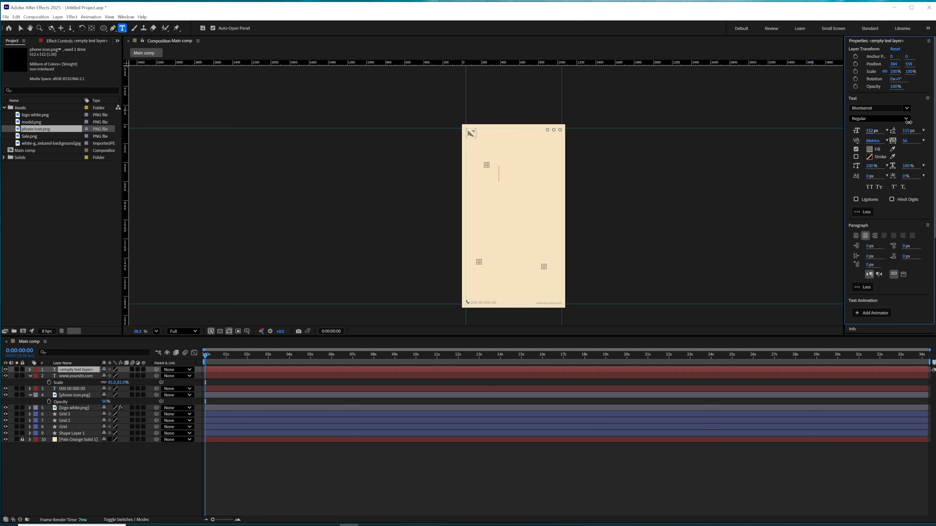
pyautogui.write('new')
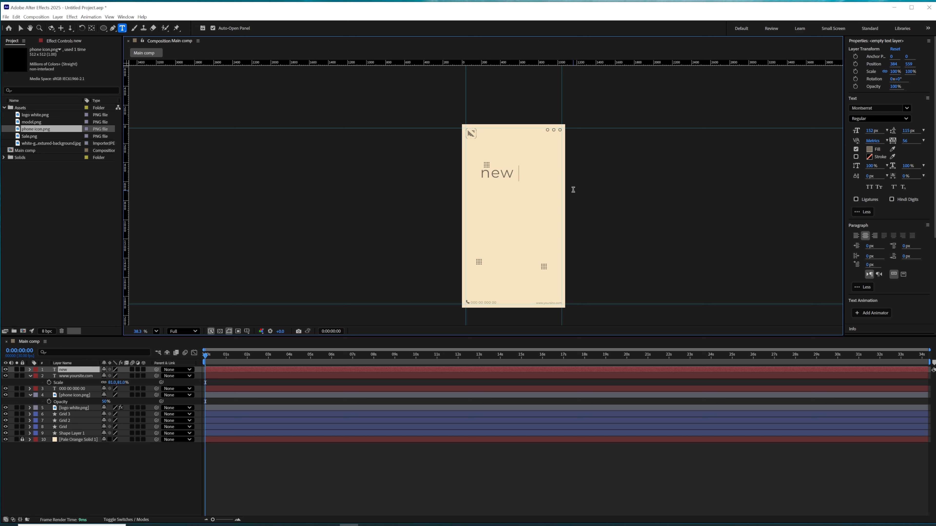
pyautogui.press('BackSpace')
pyautogui.press('BackSpace')
pyautogui.press('BackSpace')
pyautogui.write('New Arrivals')
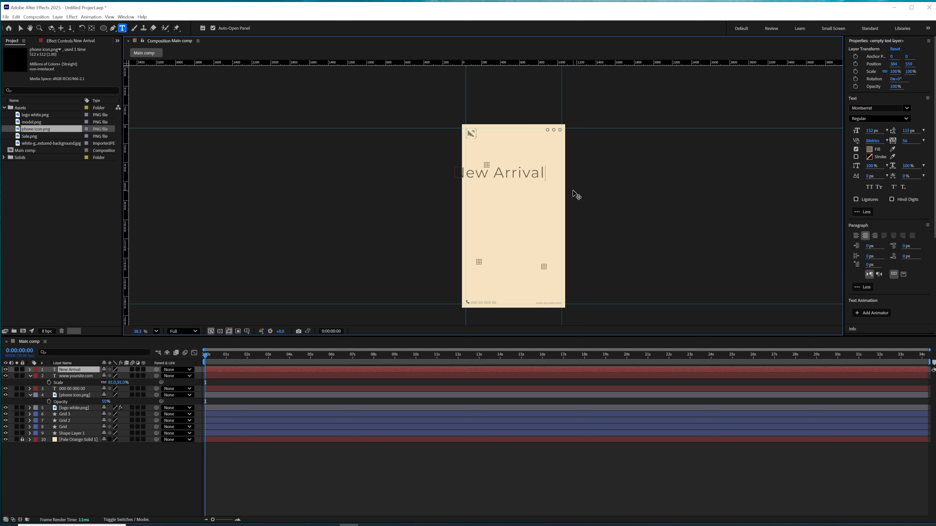
# - Break the heading into two lines, with "New" above "Arrivals"
pyautogui.click(82, 372)
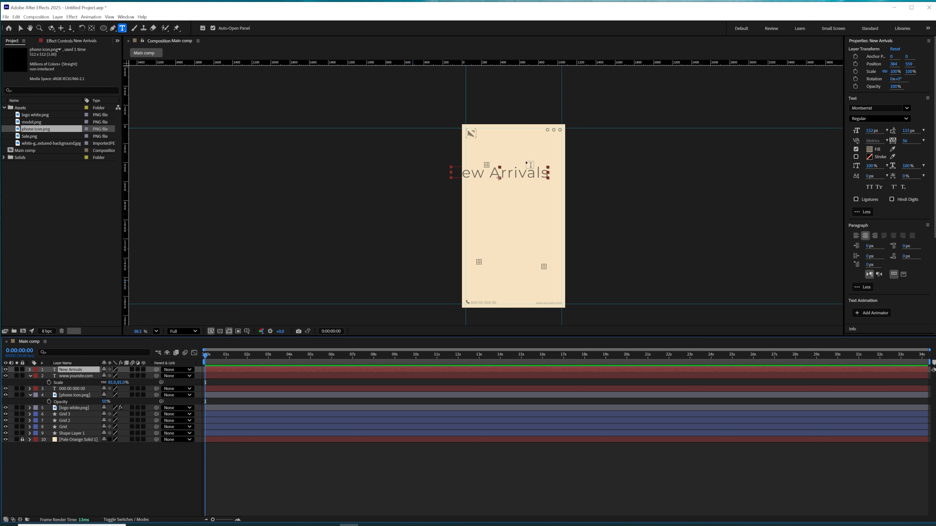
pyautogui.click(490, 173)
pyautogui.press('Return')
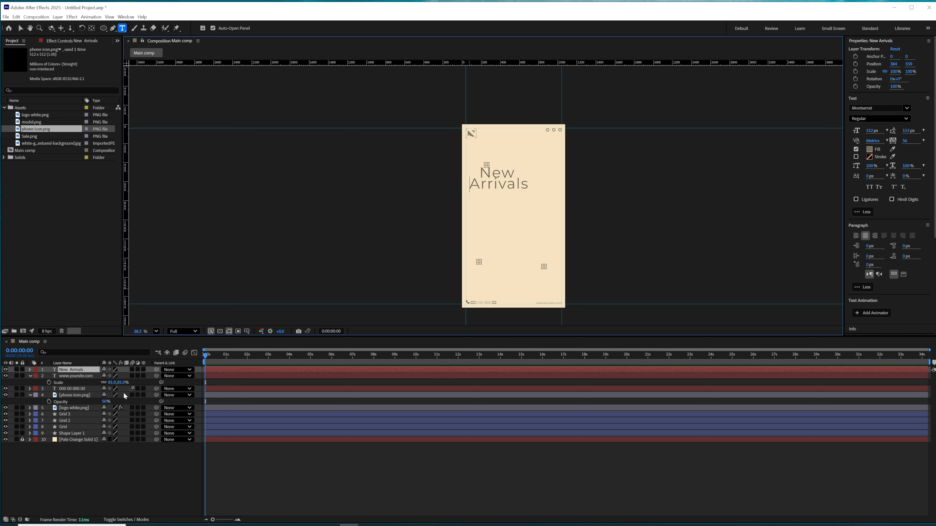
pyautogui.click(70, 371)
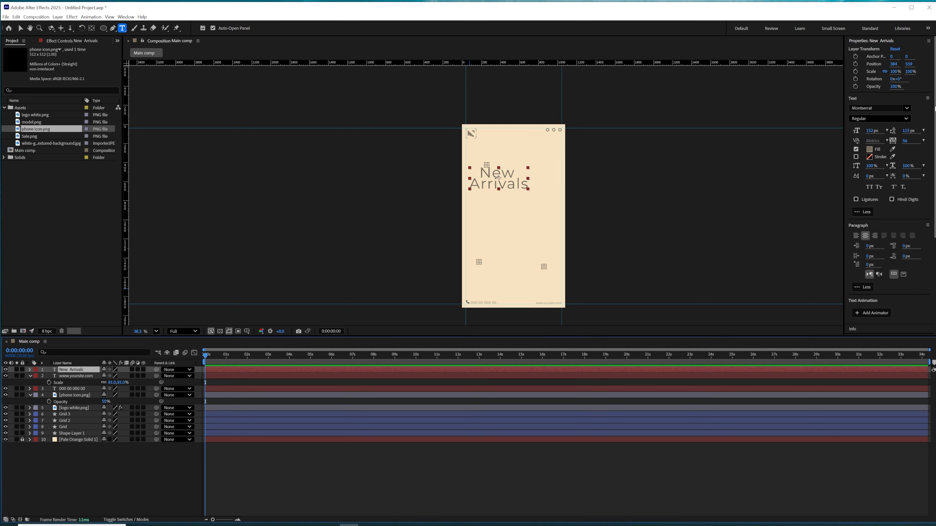
# - Center the New Arrivals text in the composition, then raise it to a vertical position of about 566
pyautogui.scroll(-4, 865, 220)
pyautogui.click(865, 221)
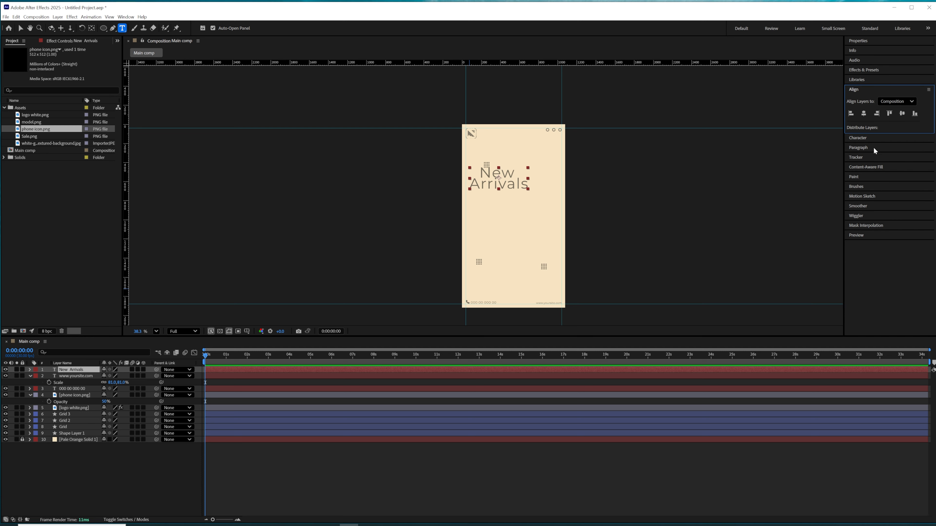
pyautogui.click(863, 113)
pyautogui.click(903, 114)
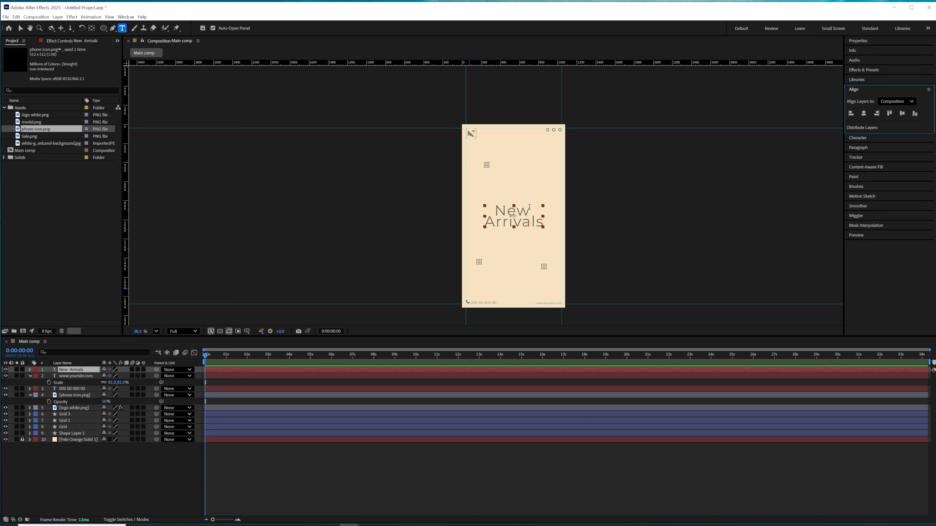
pyautogui.press('v')
pyautogui.moveTo(526, 220); pyautogui.dragTo(528, 185)
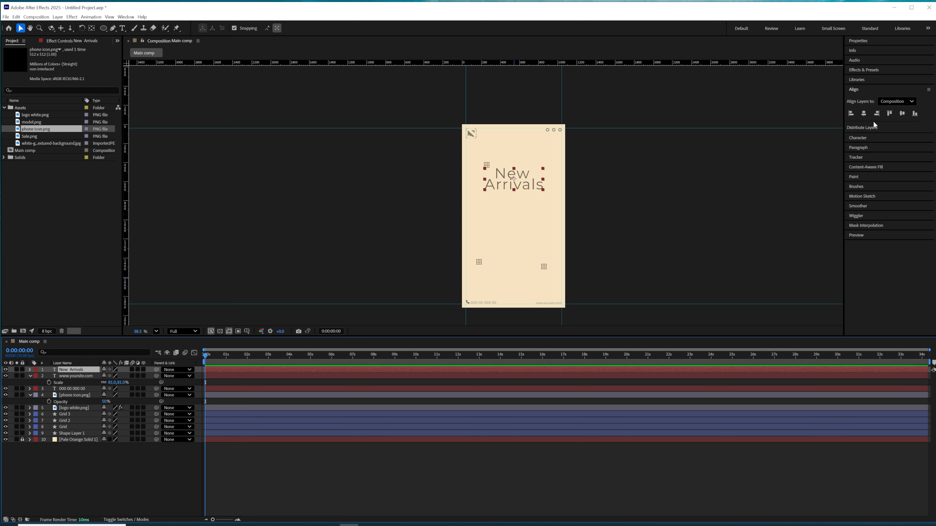
# - Try the Montserrat ExtraBold Italic and ExtraBold styles on the New Arrivals text
pyautogui.click(858, 41)
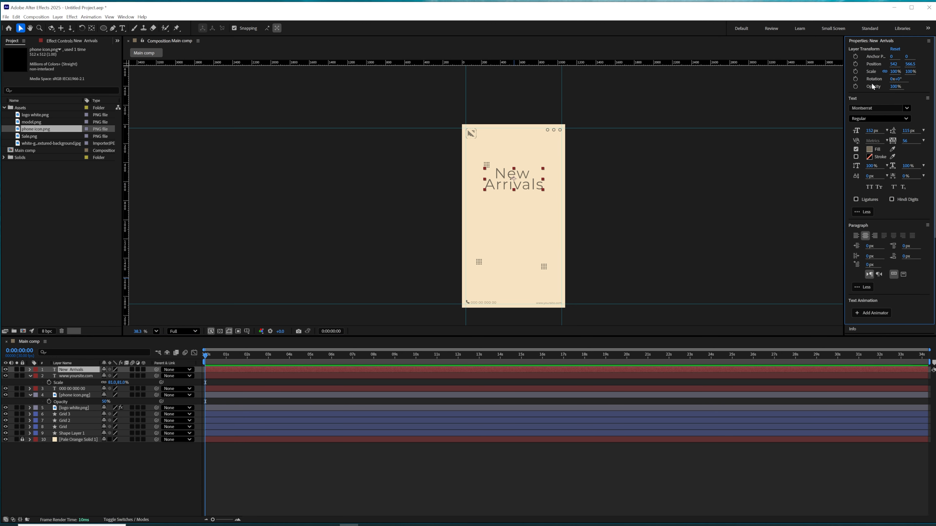
pyautogui.click(897, 120)
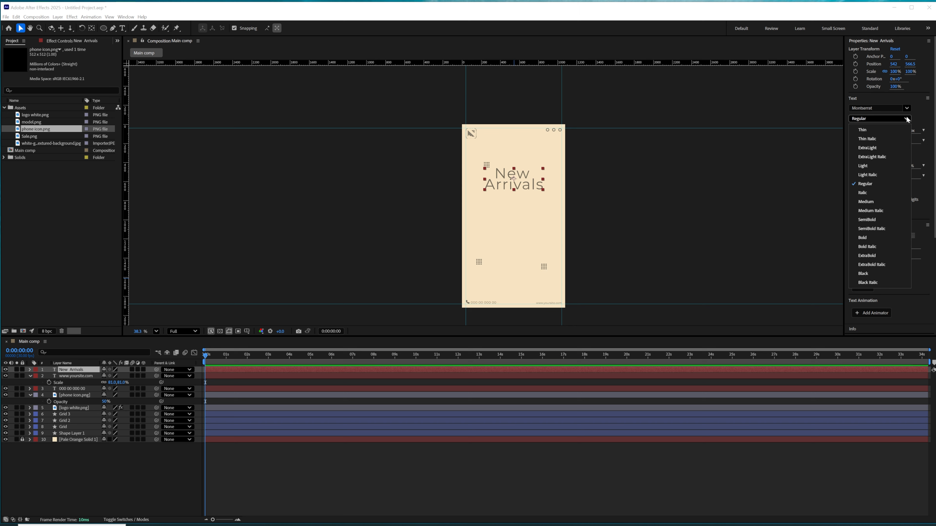
pyautogui.click(870, 264)
pyautogui.click(869, 119)
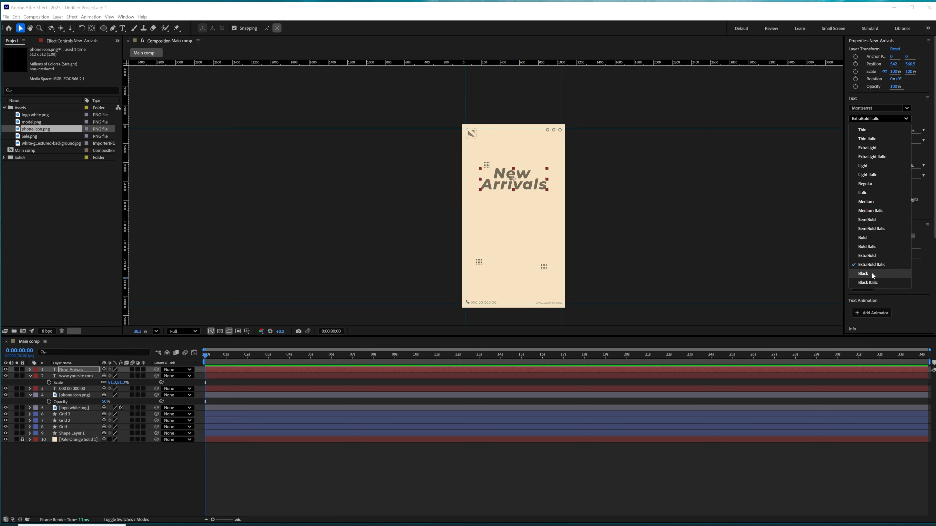
pyautogui.click(871, 256)
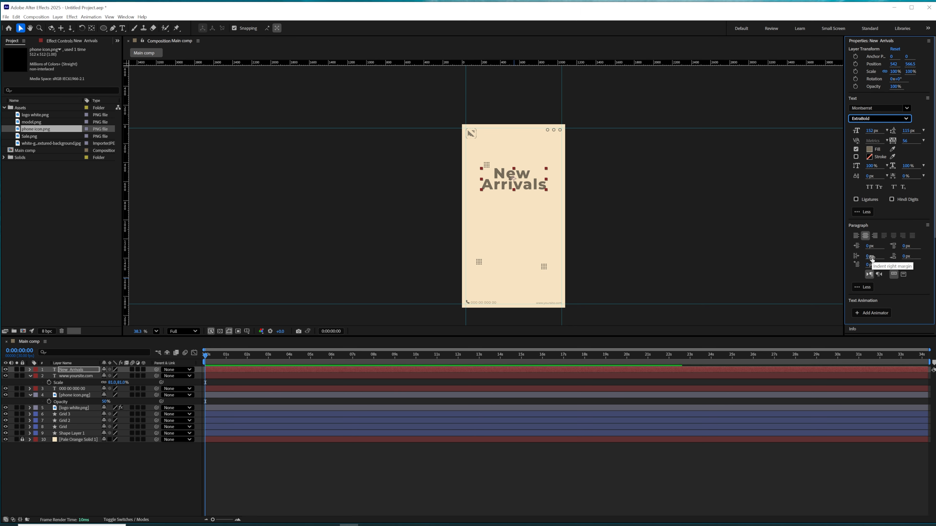
# - Change the New Arrivals text's font to Insaniburger
pyautogui.click(875, 108)
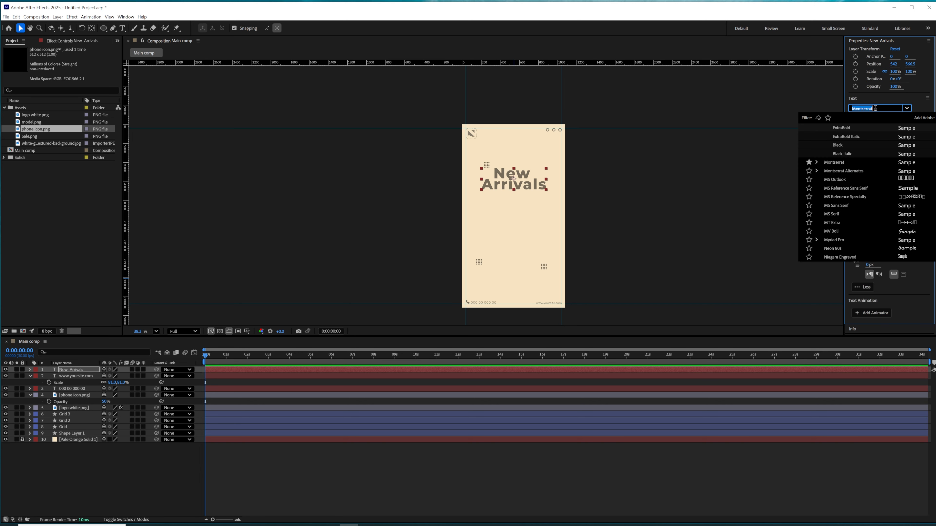
pyautogui.write('insa')
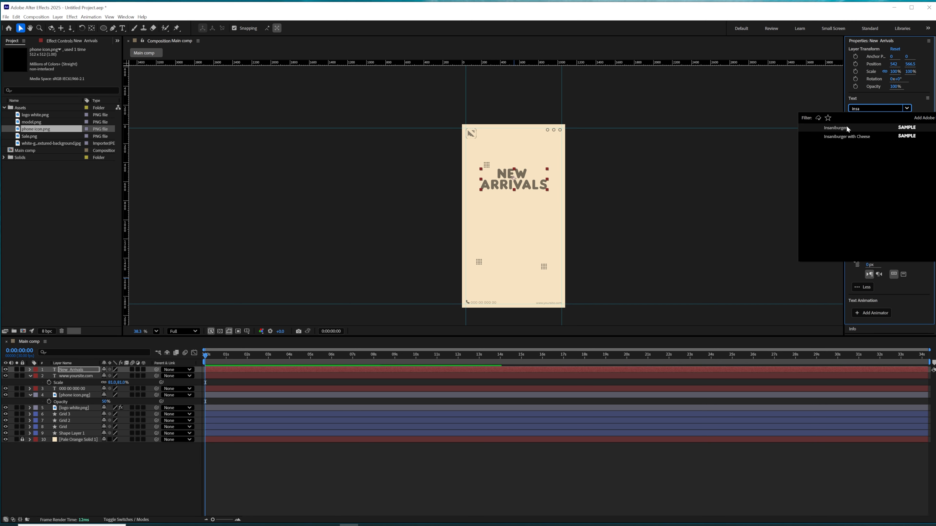
pyautogui.click(849, 129)
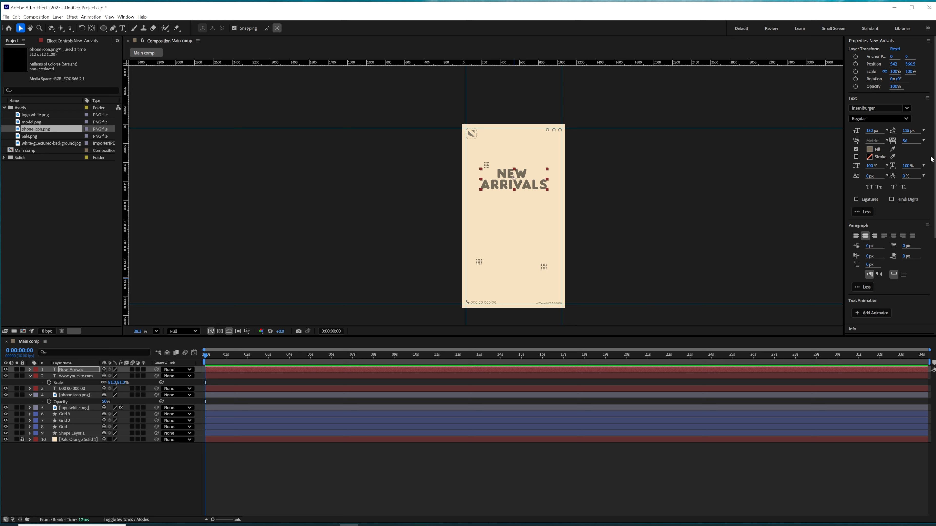
# - Duplicate the New Arrivals text layer and replace the copy's wording with "limited time only" on three lines
pyautogui.click(80, 370)
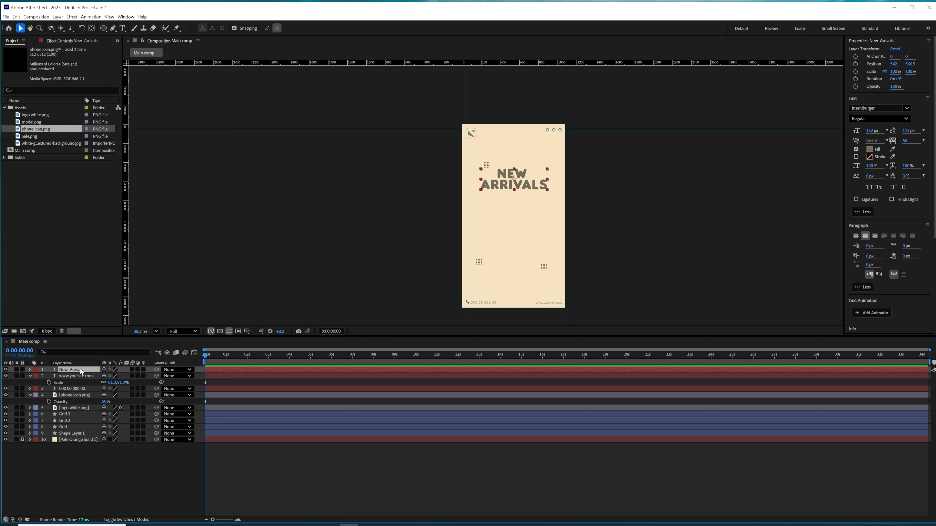
pyautogui.hotkey('ctrl', 'd')
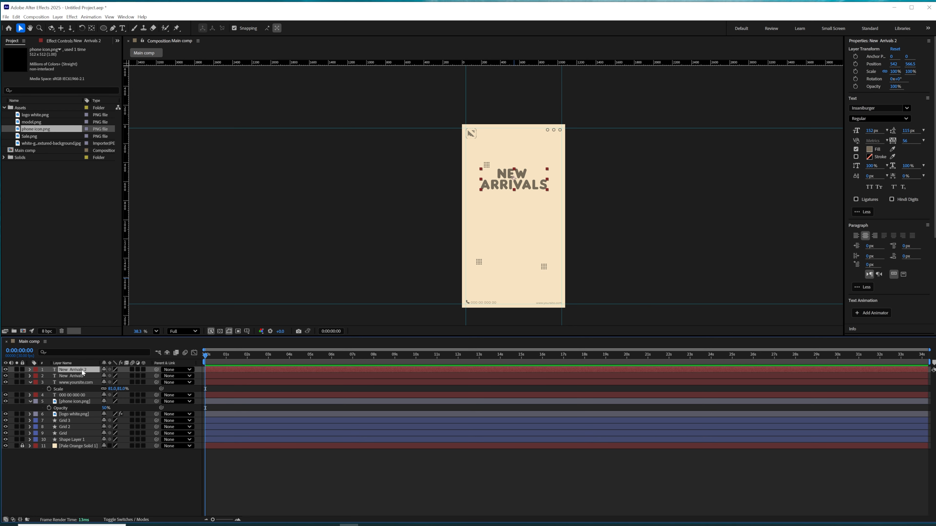
pyautogui.doubleClick(68, 370)
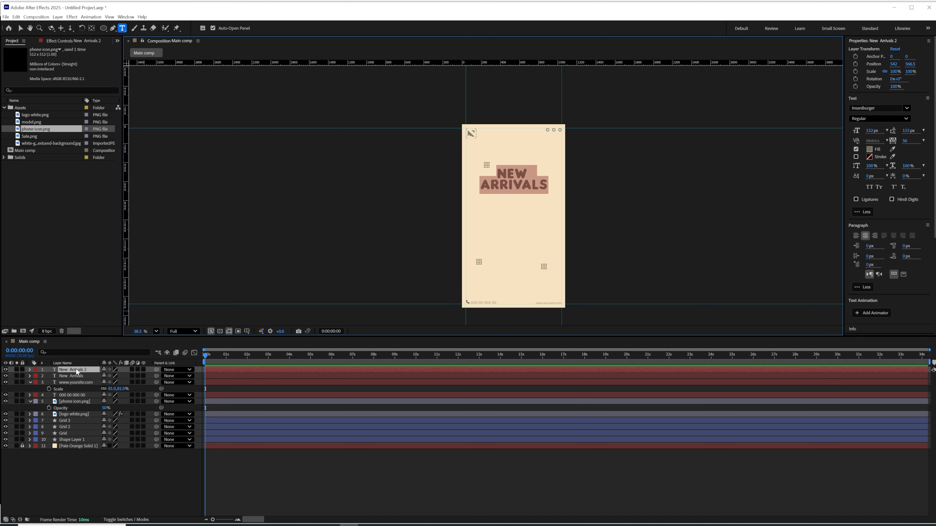
pyautogui.write('limit')
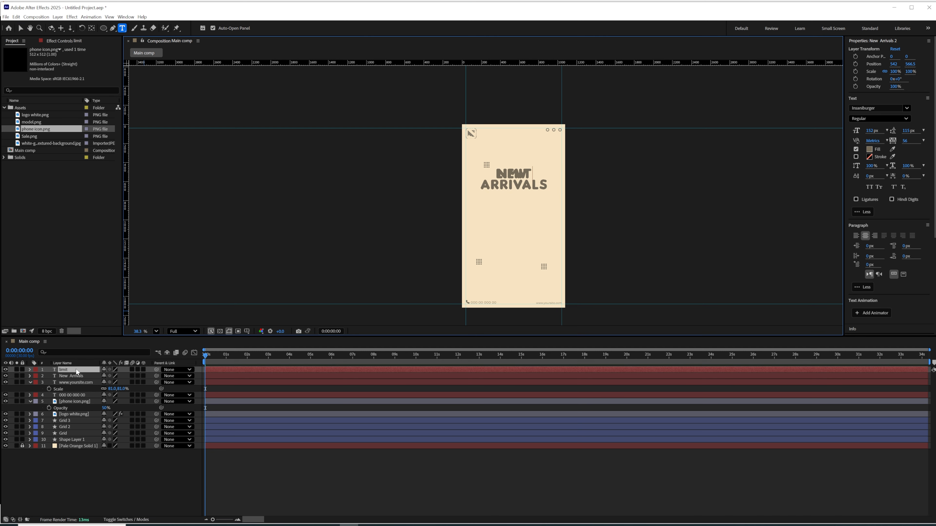
pyautogui.write('ed time only')
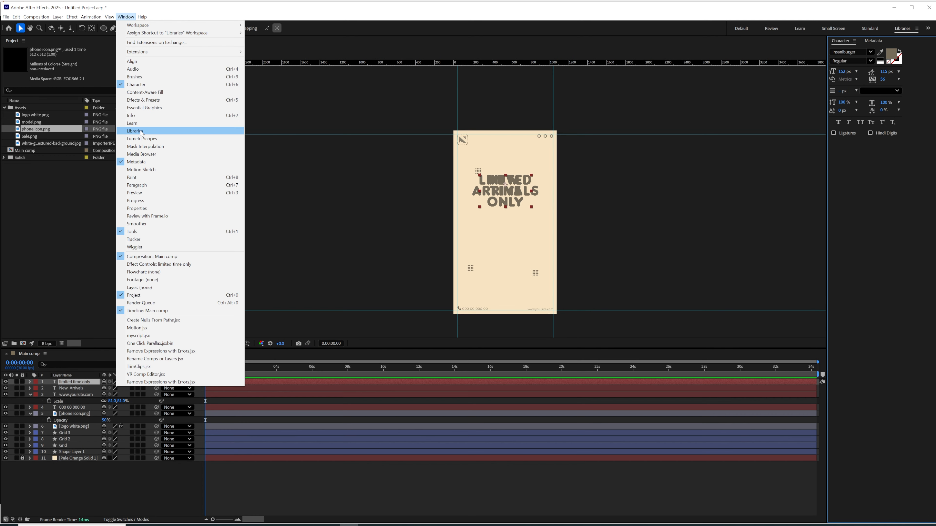
# - Show the colour library and fill the "limited time only" text with the orange sampled from the my colors swatches
pyautogui.click(141, 131)
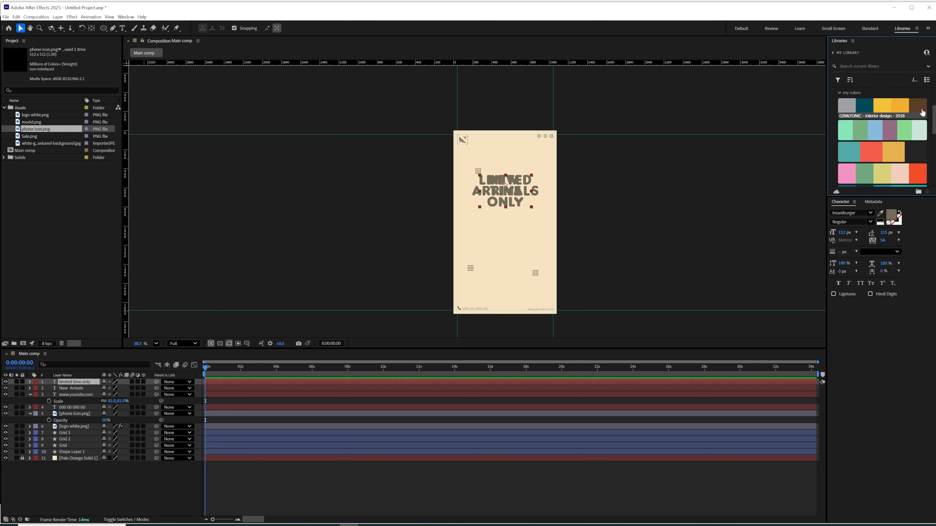
pyautogui.click(84, 382)
pyautogui.click(880, 213)
pyautogui.click(894, 146)
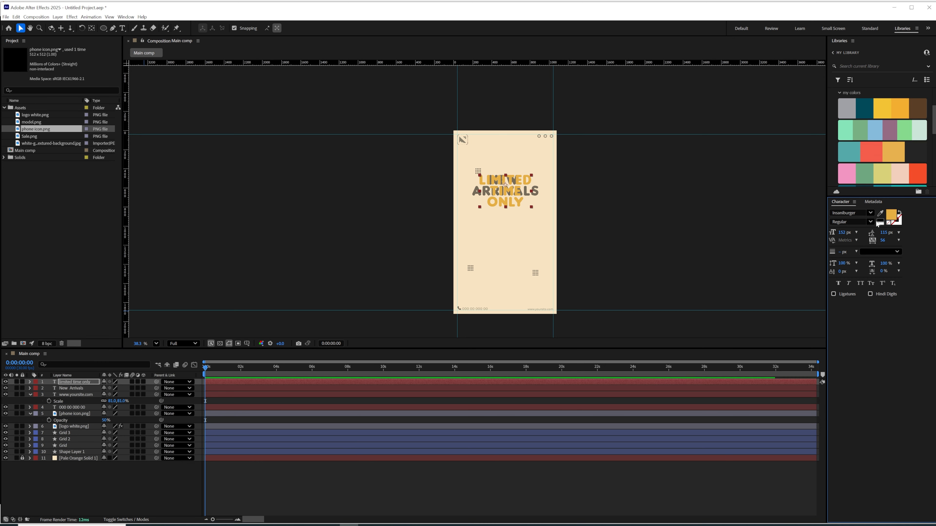
# - Give the "limited time only" text a white stroke
pyautogui.click(893, 219)
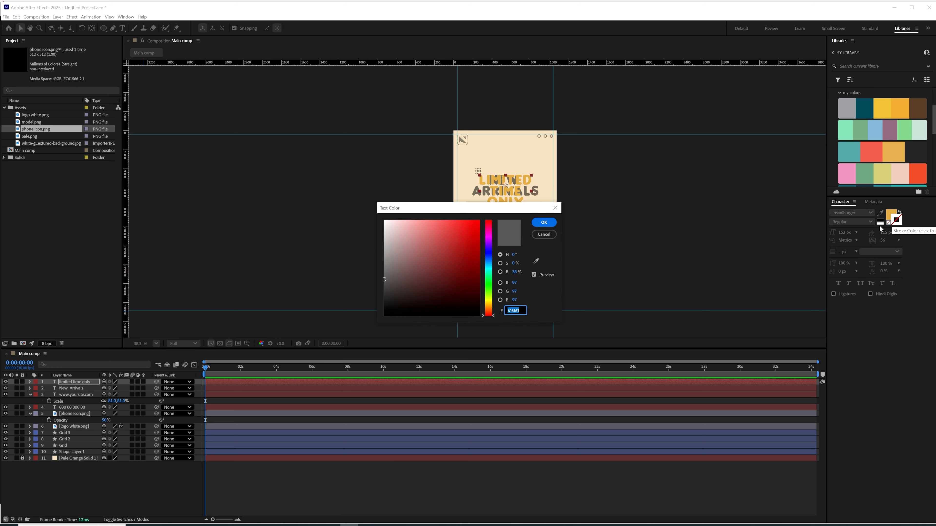
pyautogui.click(385, 222)
pyautogui.click(544, 222)
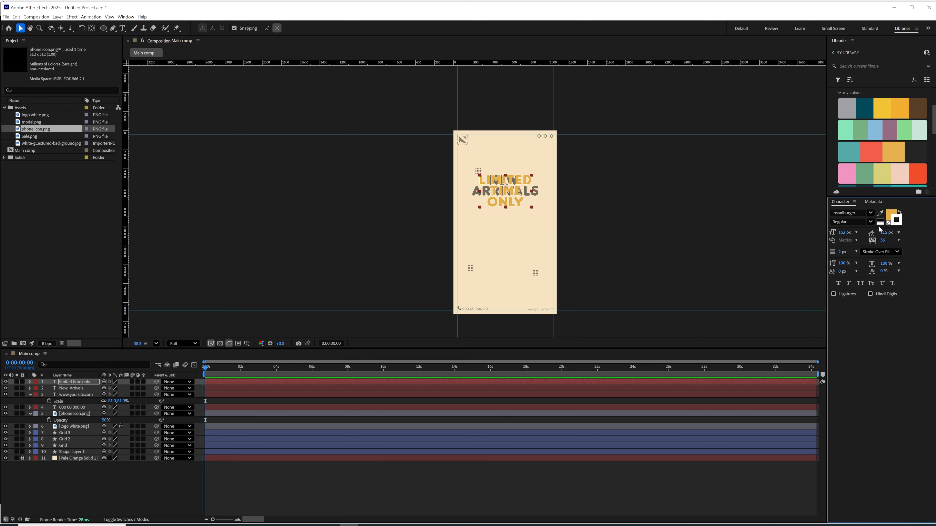
# - Fill the New Arrivals text with the teal sampled from the my colors swatches and give it a white stroke
pyautogui.click(74, 389)
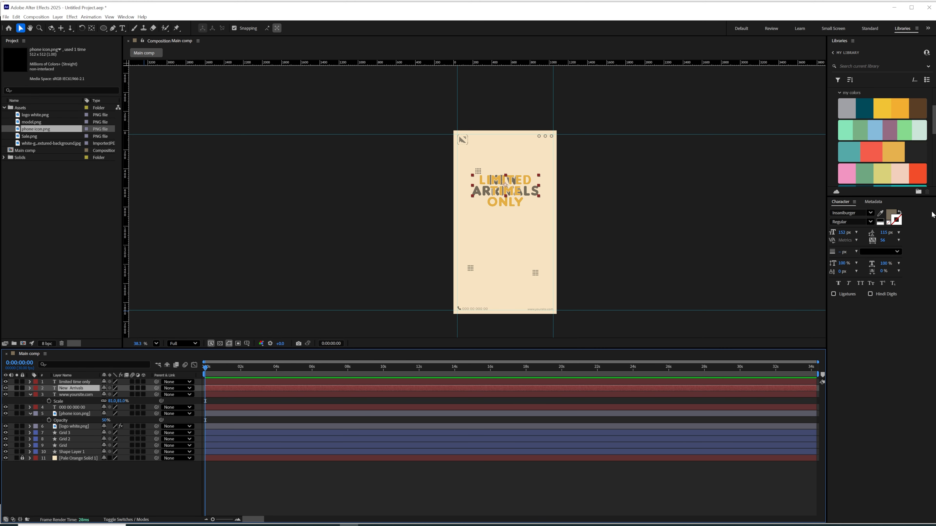
pyautogui.click(880, 213)
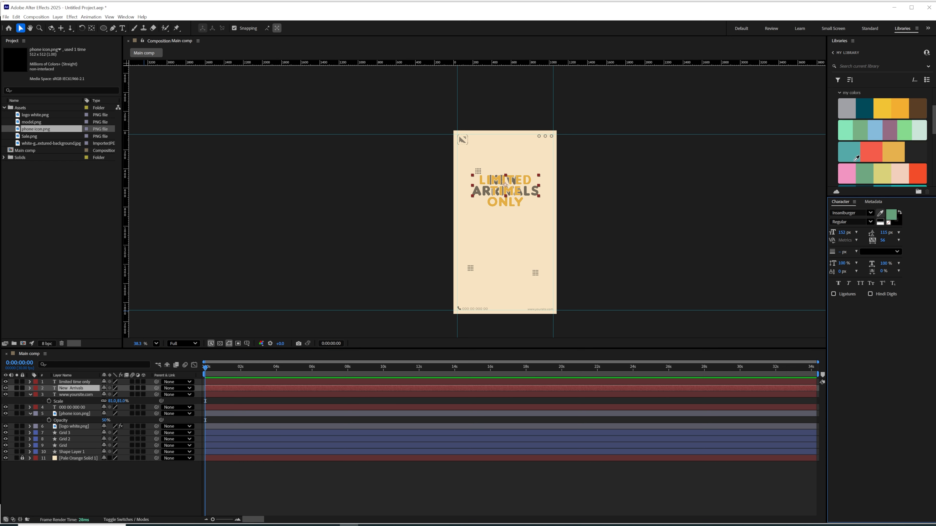
pyautogui.click(849, 153)
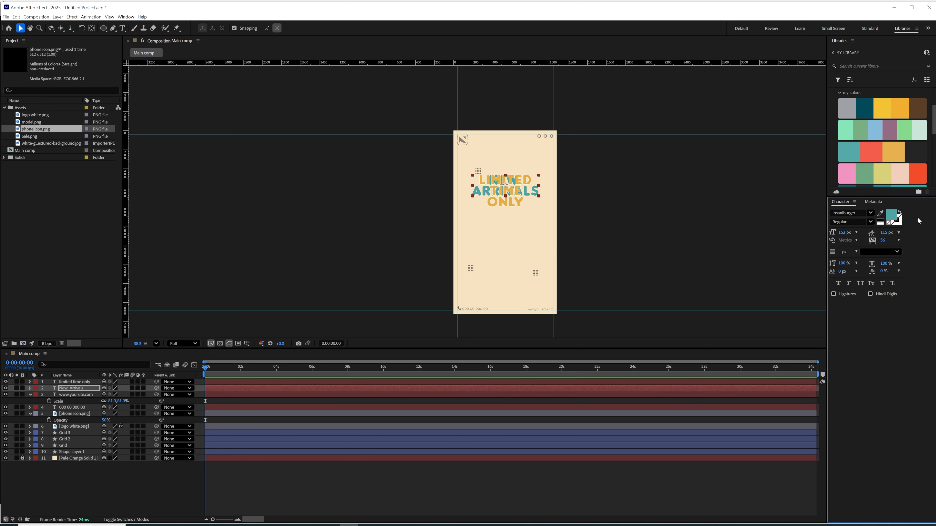
pyautogui.click(897, 223)
pyautogui.click(897, 223)
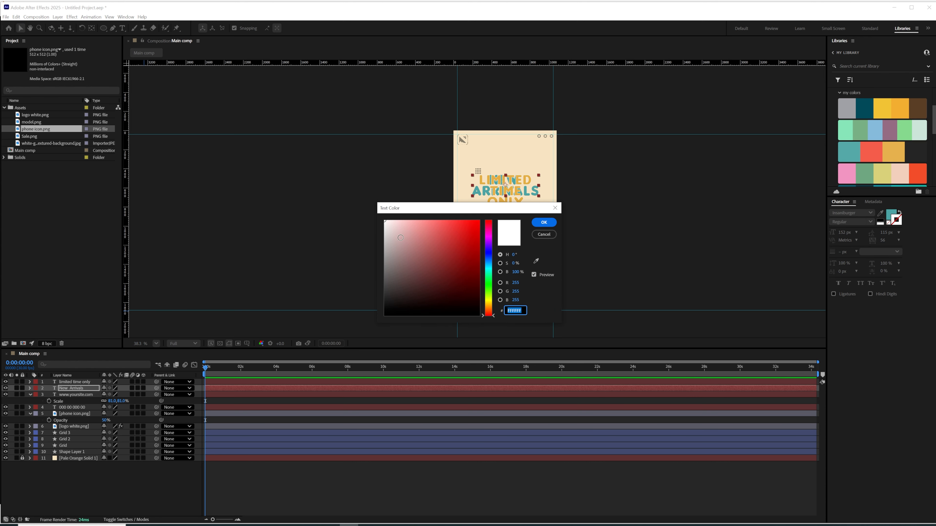
pyautogui.click(550, 223)
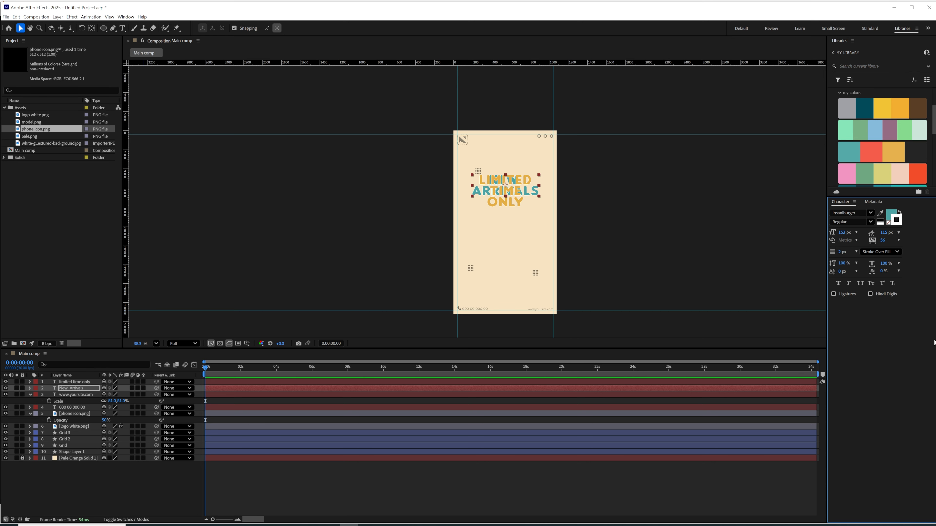
# - Add a Drop Shadow layer style to the "limited time only" text and check it isolated against the solid background
pyautogui.click(74, 381)
pyautogui.rightClick(74, 382)
pyautogui.moveTo(102, 217)
pyautogui.moveTo(110, 270)
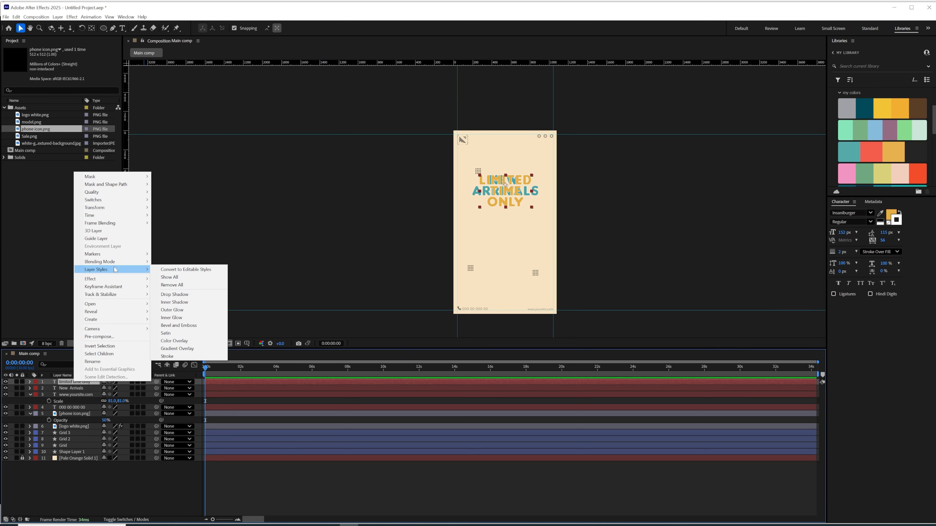
pyautogui.click(181, 294)
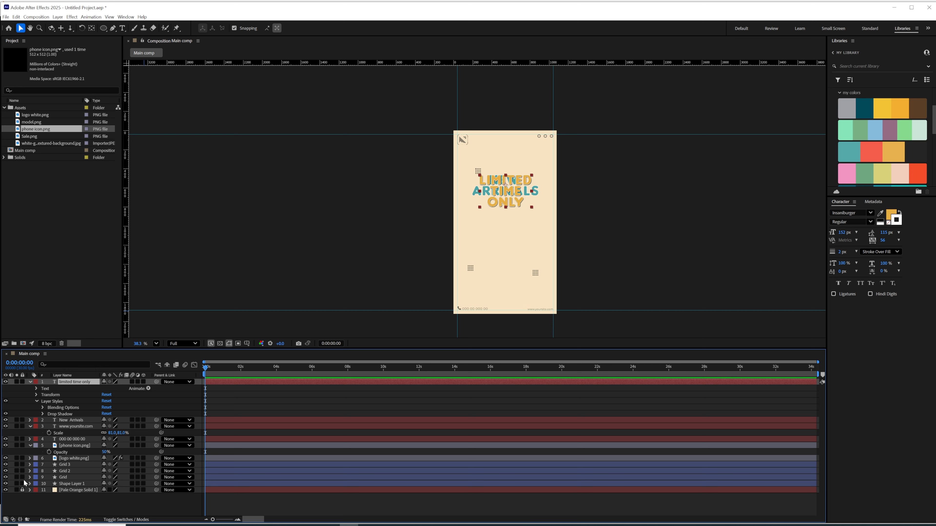
pyautogui.click(16, 490)
pyautogui.click(17, 382)
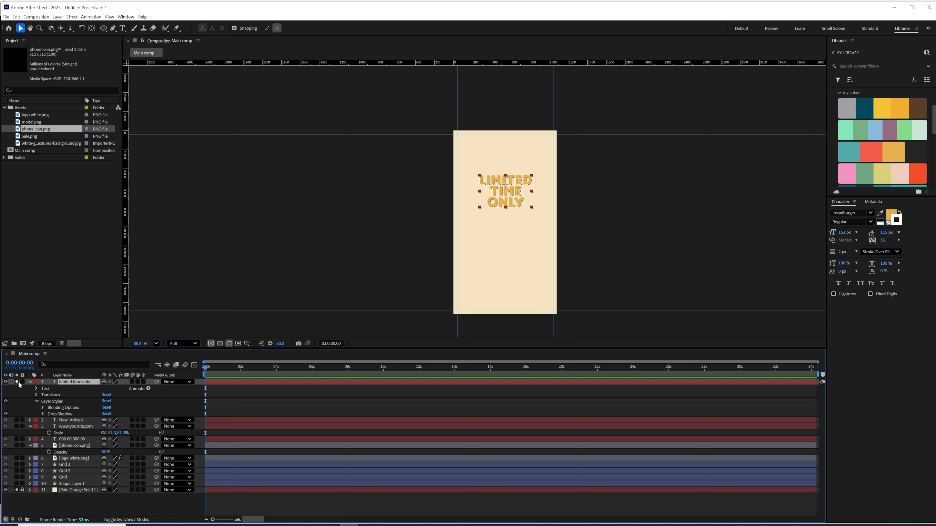
pyautogui.scroll(5, 612, 237)
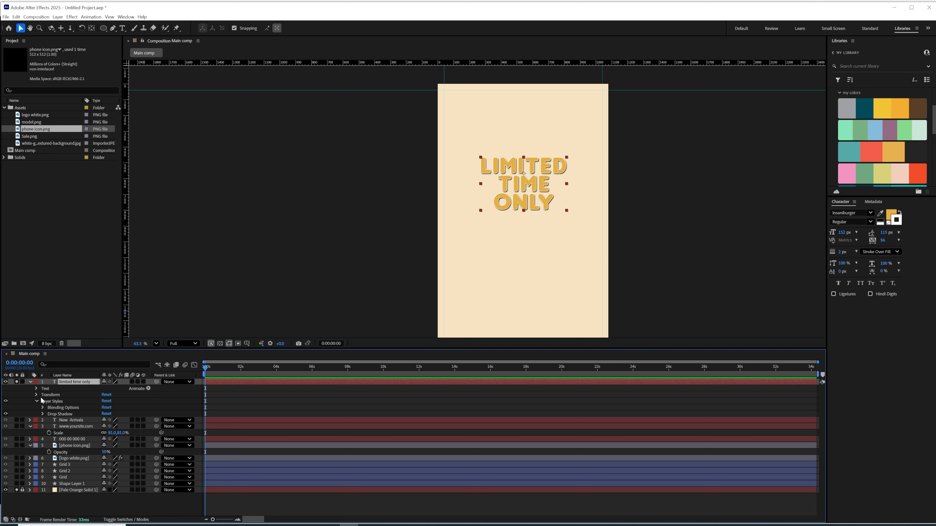
pyautogui.click(16, 382)
pyautogui.click(16, 489)
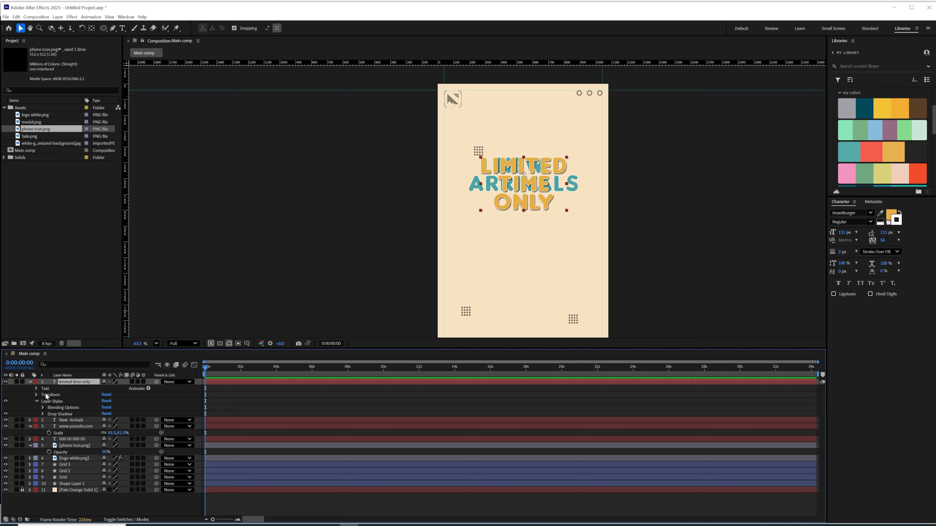
# - Copy the layer styles of the "limited time only" text onto the New Arrivals text layer
pyautogui.click(52, 402)
pyautogui.click(16, 17)
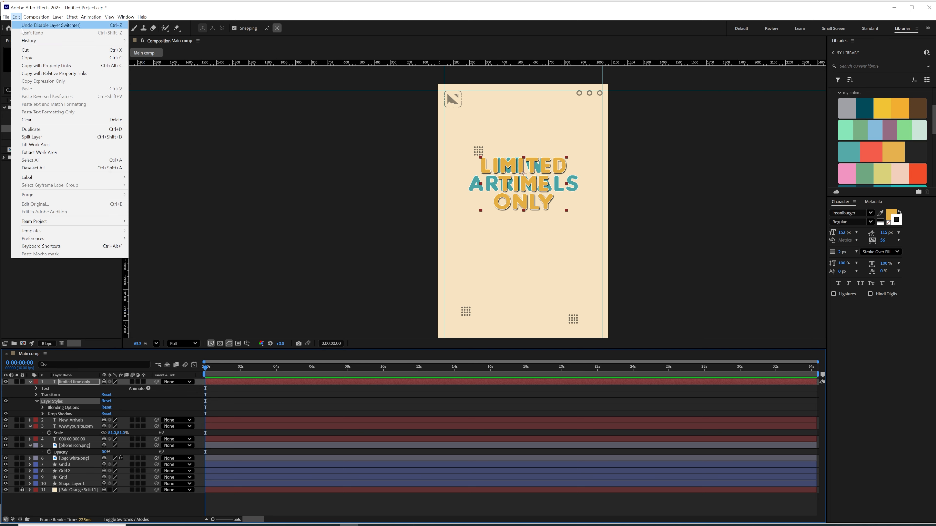
pyautogui.click(24, 58)
pyautogui.click(72, 421)
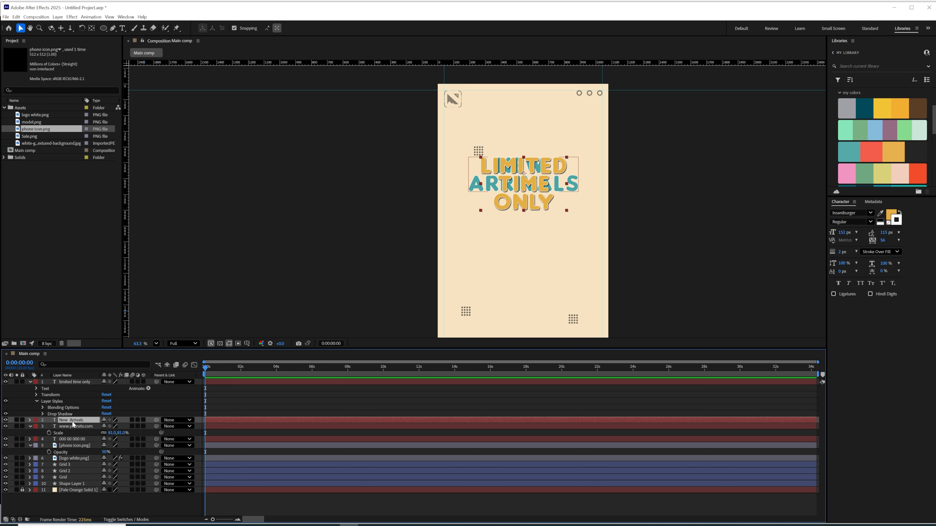
pyautogui.click(16, 17)
pyautogui.click(29, 89)
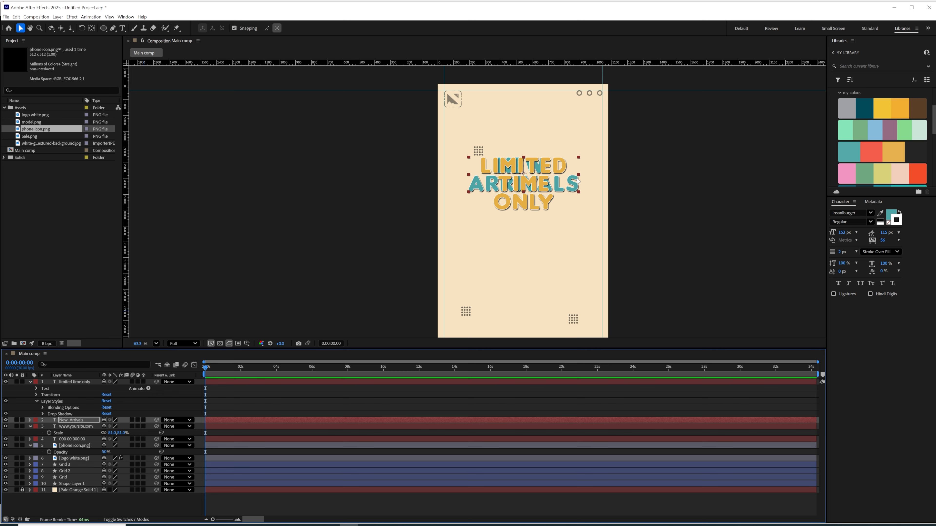
pyautogui.press(',')
# - Collapse the "limited time only" layer's properties and move the layer below New Arrivals in the stack
pyautogui.click(45, 382)
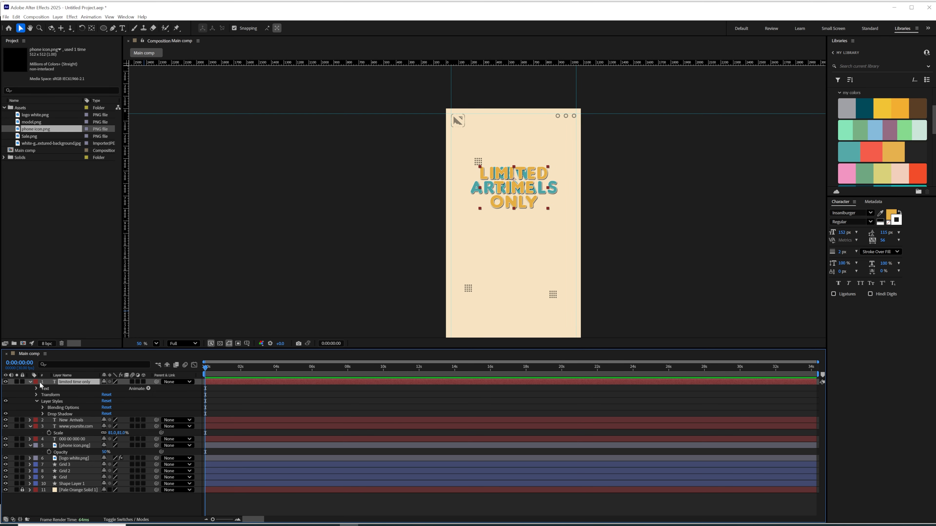
pyautogui.click(30, 383)
pyautogui.doubleClick(73, 383)
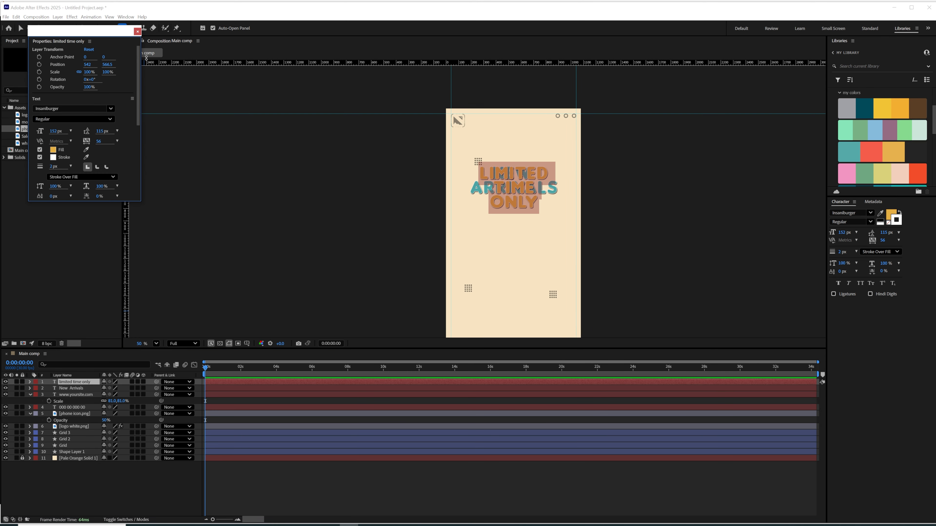
pyautogui.click(138, 31)
pyautogui.moveTo(75, 382); pyautogui.dragTo(78, 397)
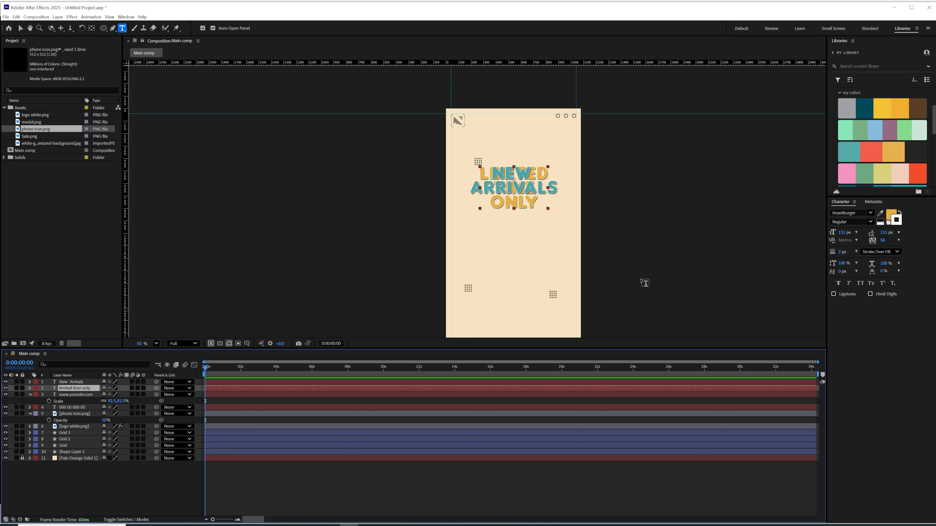
# - Place model.png at the centre of the composition as the topmost layer
pyautogui.scroll(-3, 577, 282)
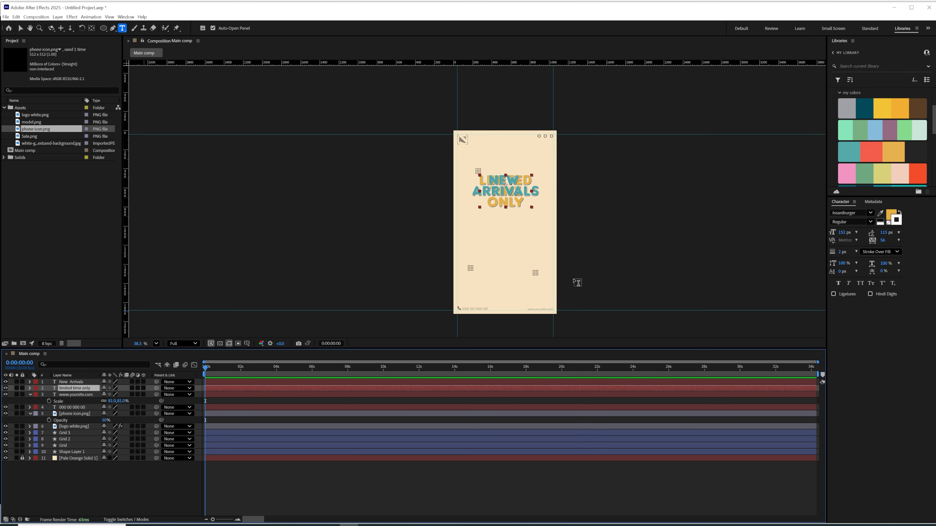
pyautogui.click(157, 344)
pyautogui.click(165, 355)
pyautogui.scroll(-1, 466, 222)
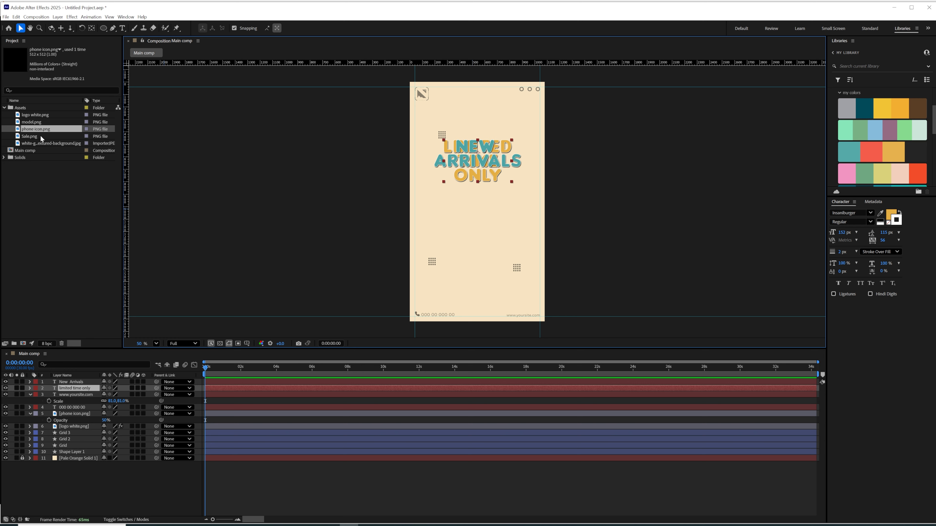
pyautogui.click(32, 136)
pyautogui.moveTo(32, 122); pyautogui.dragTo(478, 242)
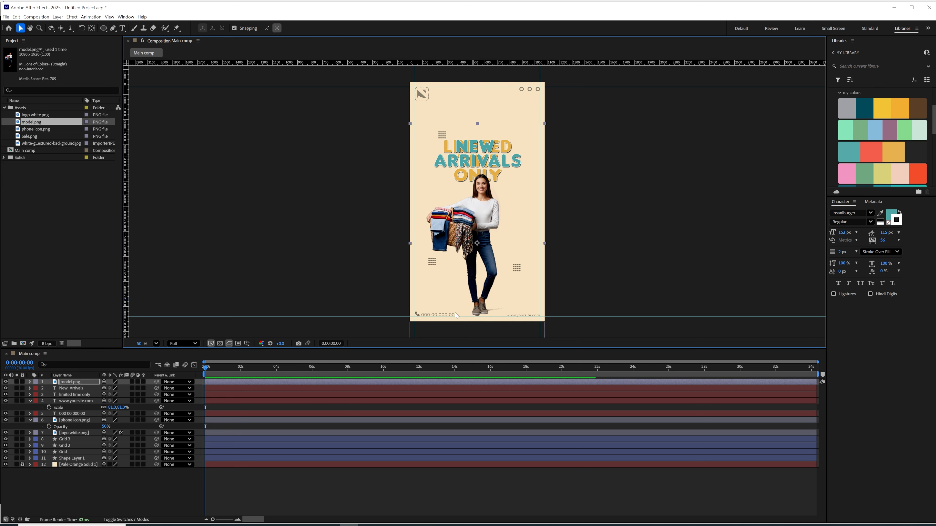
# - Scale the model image to 87% and position it below the headline with her feet just inside the lower margin
pyautogui.press('s')
pyautogui.moveTo(121, 389); pyautogui.dragTo(118, 389)
pyautogui.moveTo(486, 232); pyautogui.dragTo(486, 247)
pyautogui.moveTo(117, 388); pyautogui.dragTo(124, 393)
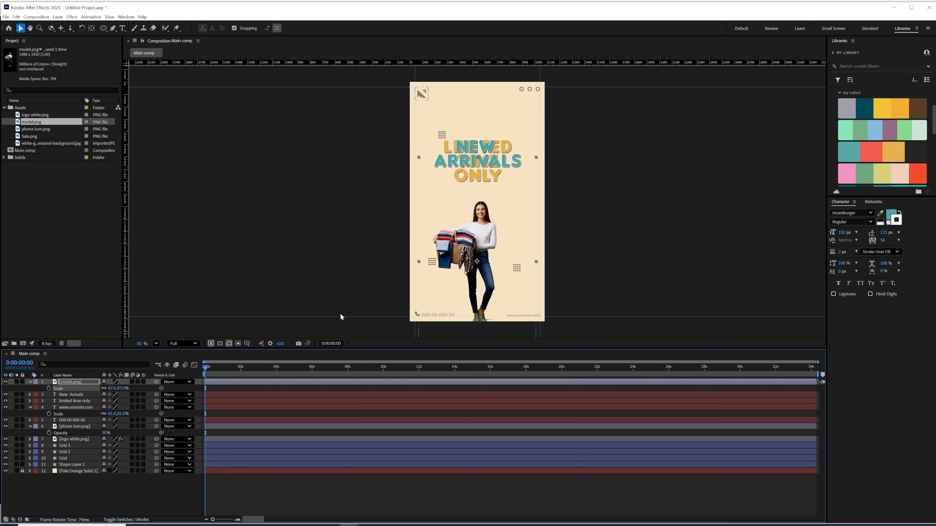
pyautogui.moveTo(479, 281); pyautogui.dragTo(481, 273)
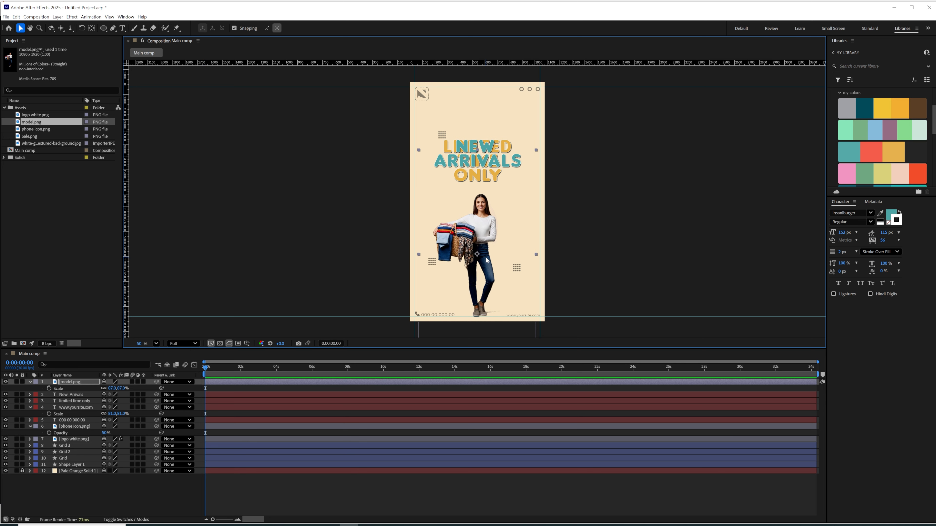
# - Move the upper dot grid higher and slightly to the right, clear above the headline
pyautogui.click(68, 446)
pyautogui.click(64, 458)
pyautogui.moveTo(439, 133); pyautogui.dragTo(446, 114)
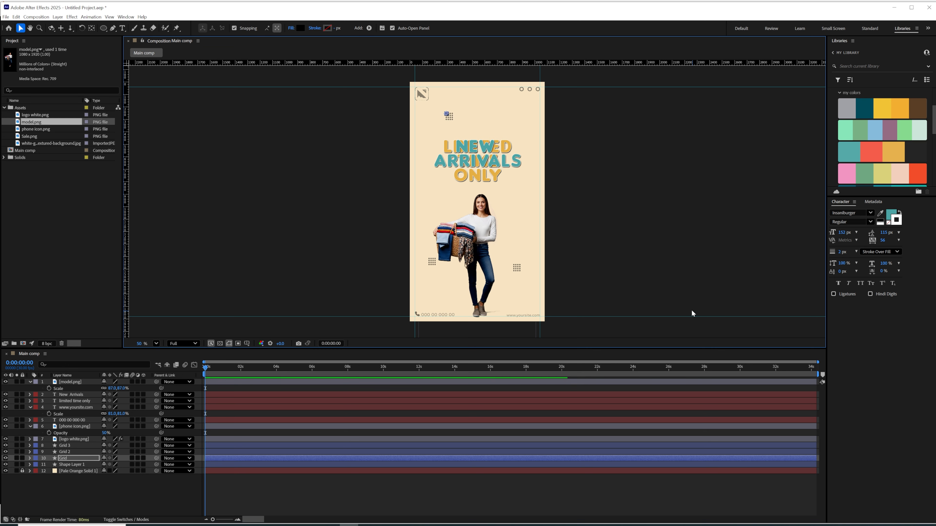
# - Draw a closed black wave shape with the Pen tool across the lower half of the composition, extending past both side edges
pyautogui.click(84, 500)
pyautogui.click(113, 28)
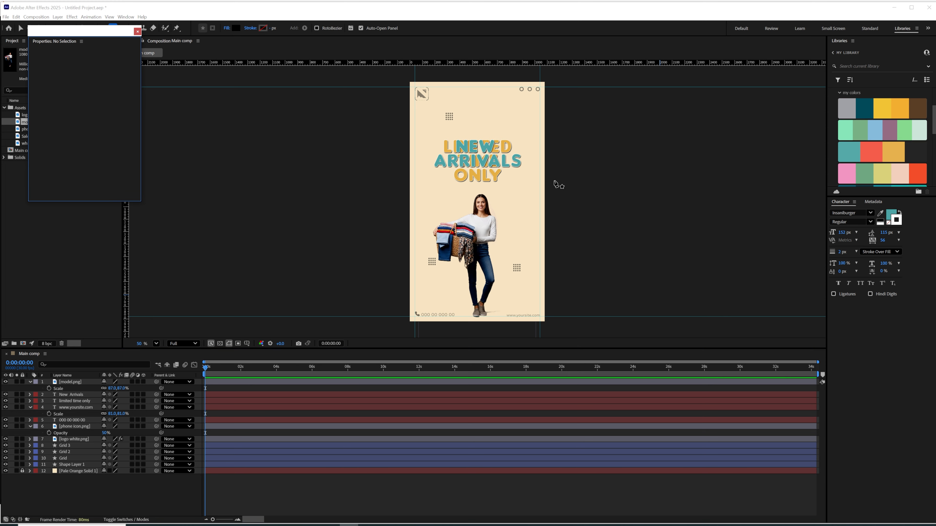
pyautogui.click(550, 156)
pyautogui.moveTo(523, 198); pyautogui.dragTo(441, 225)
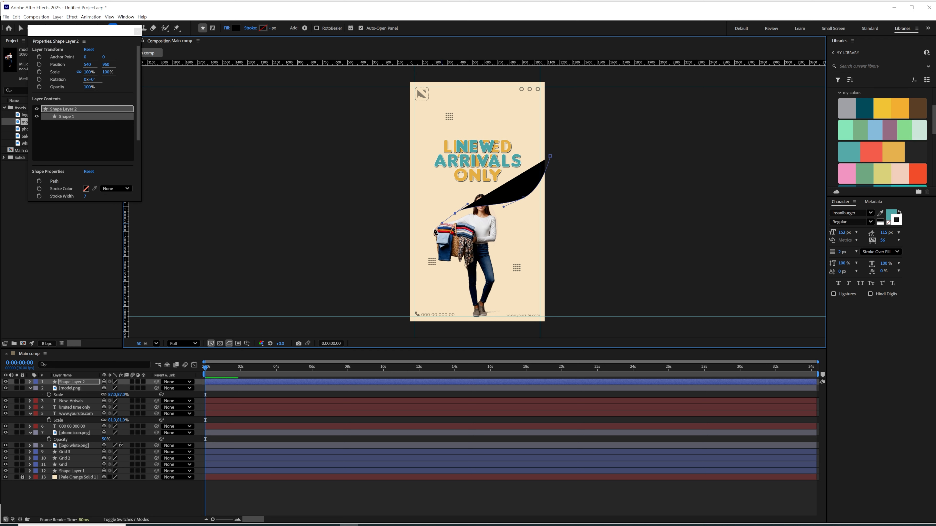
pyautogui.moveTo(396, 270); pyautogui.dragTo(569, 303)
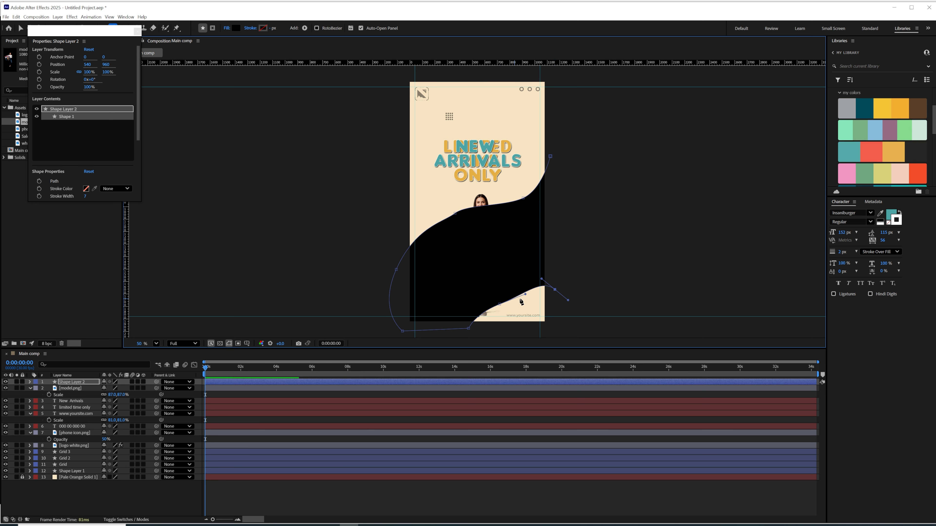
pyautogui.moveTo(500, 305); pyautogui.dragTo(514, 299)
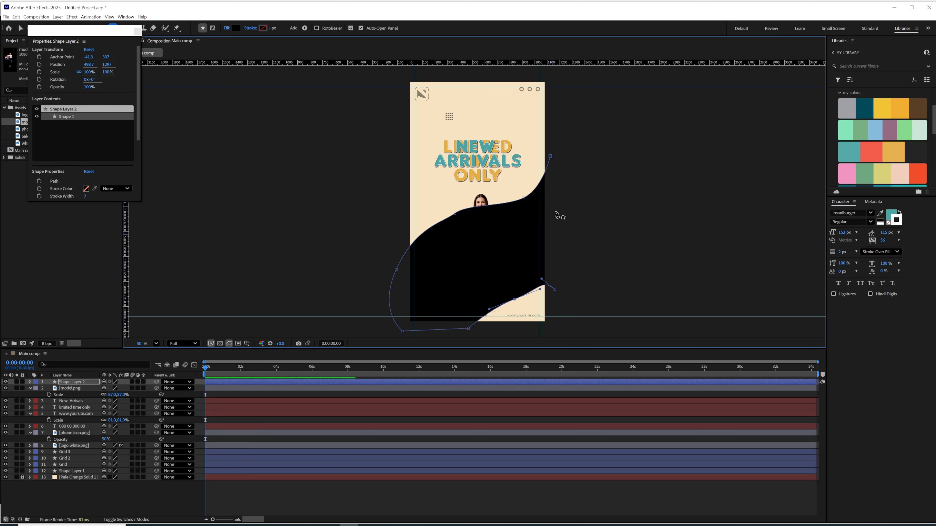
pyautogui.click(550, 157)
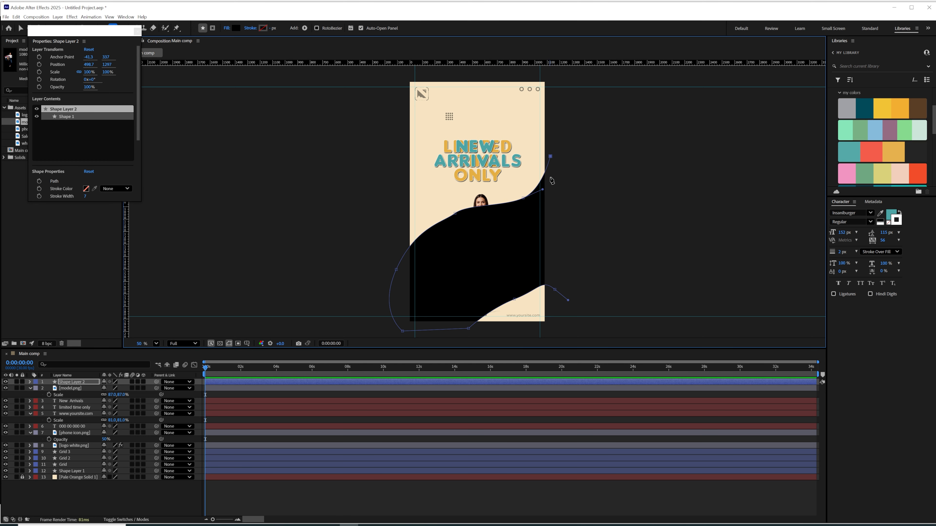
pyautogui.click(555, 290)
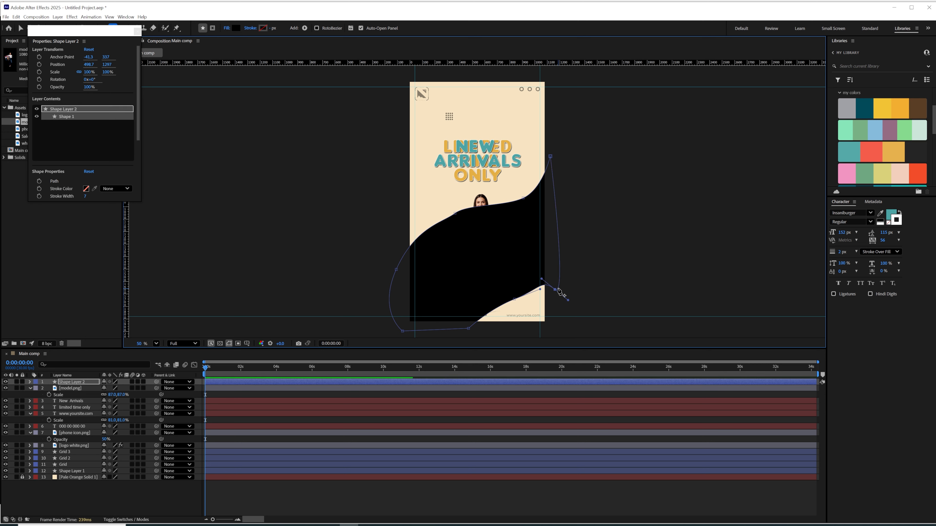
# - Reshape the wave's points and handles so its upper edge rises steeply beside the model and its lower edge curves above the website text
pyautogui.moveTo(555, 290)
pyautogui.mouseDown()
pyautogui.moveTo(573, 297)
pyautogui.moveTo(568, 279)
pyautogui.mouseUp()
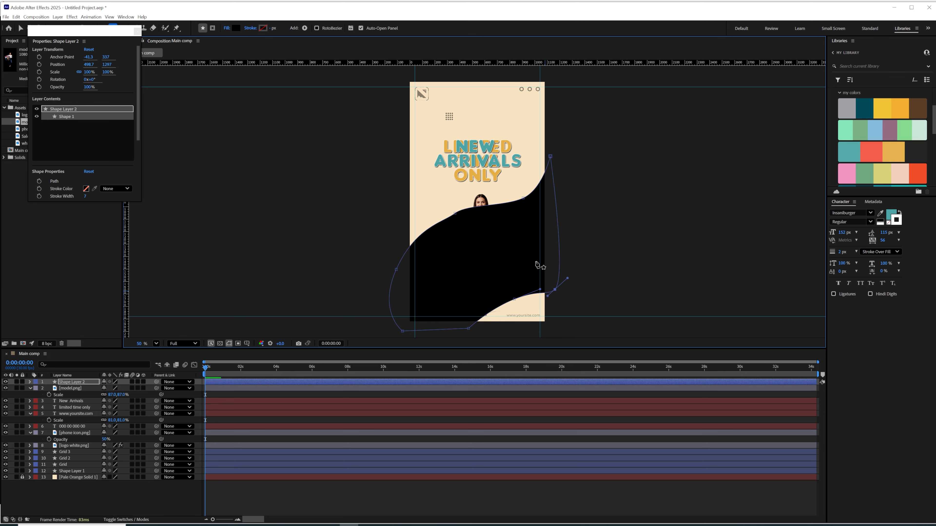
pyautogui.moveTo(453, 216); pyautogui.dragTo(481, 238)
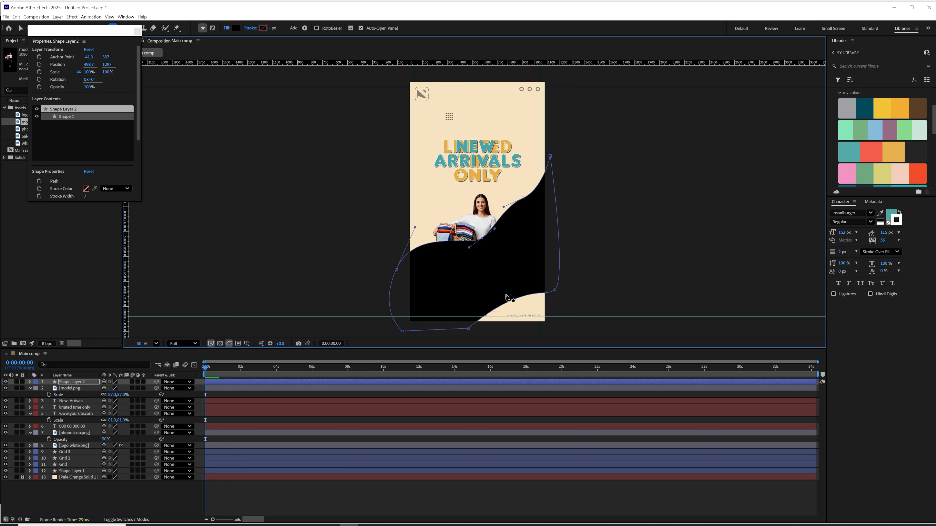
pyautogui.moveTo(514, 299); pyautogui.dragTo(514, 304)
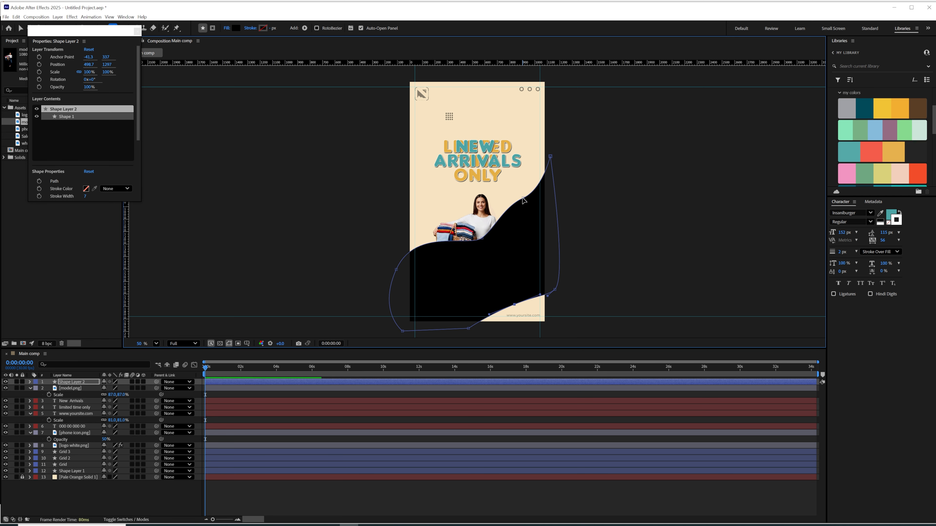
pyautogui.moveTo(522, 198); pyautogui.dragTo(563, 182)
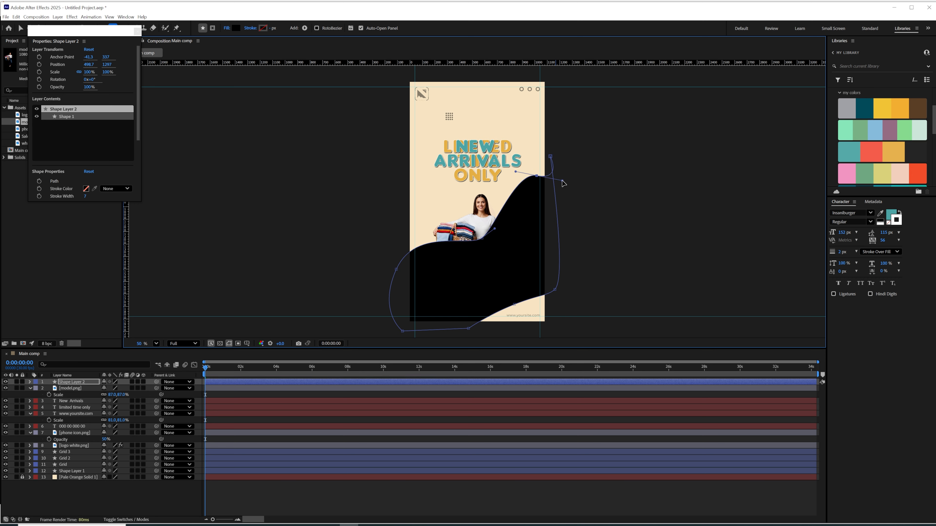
pyautogui.moveTo(495, 228)
pyautogui.mouseDown()
pyautogui.moveTo(486, 235)
pyautogui.moveTo(492, 227)
pyautogui.moveTo(498, 247)
pyautogui.moveTo(500, 235)
pyautogui.mouseUp()
pyautogui.click(515, 304)
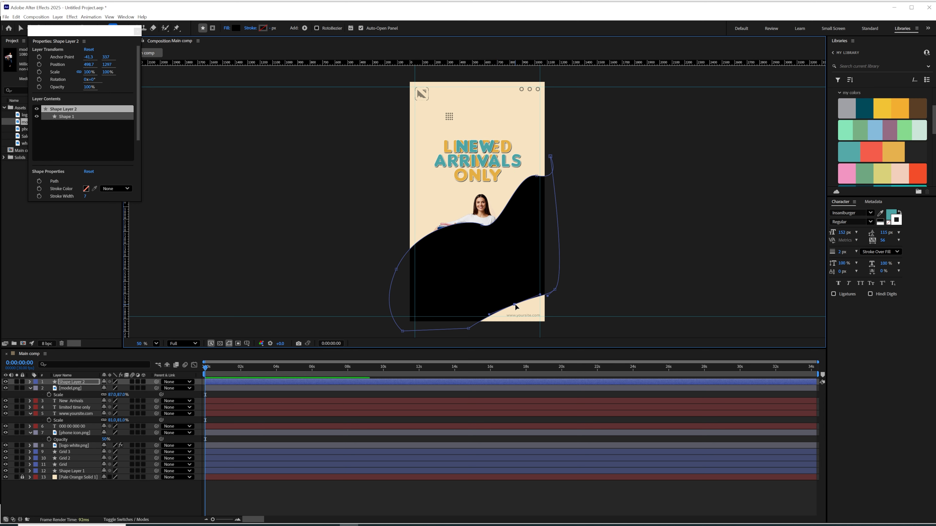
pyautogui.moveTo(540, 295); pyautogui.dragTo(539, 310)
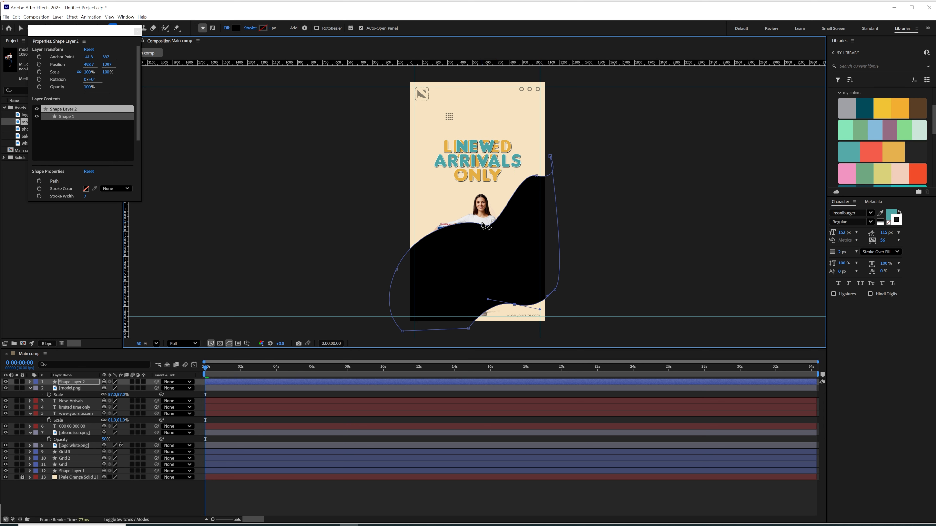
pyautogui.moveTo(481, 225); pyautogui.dragTo(482, 221)
pyautogui.moveTo(538, 176); pyautogui.dragTo(549, 162)
pyautogui.moveTo(482, 222); pyautogui.dragTo(490, 221)
pyautogui.click(403, 332)
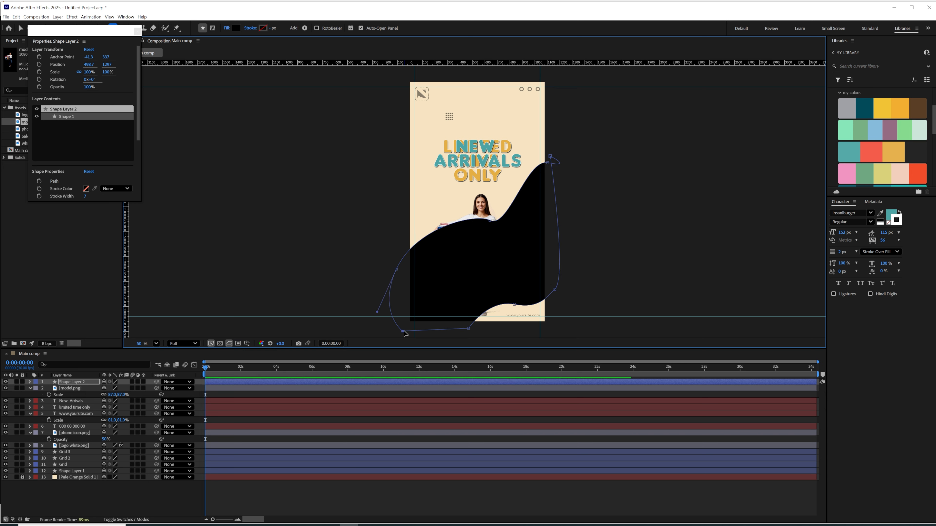
pyautogui.click(892, 214)
pyautogui.press('Return')
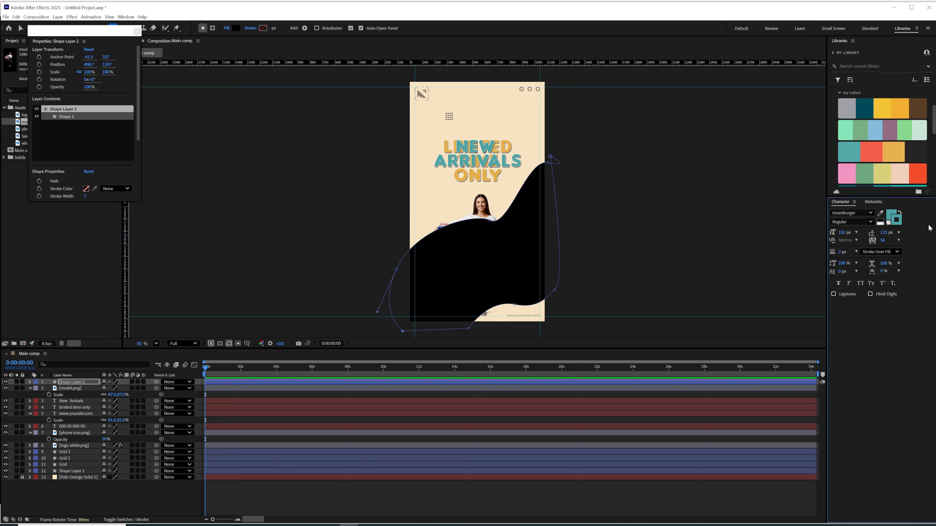
pyautogui.click(889, 223)
pyautogui.click(890, 213)
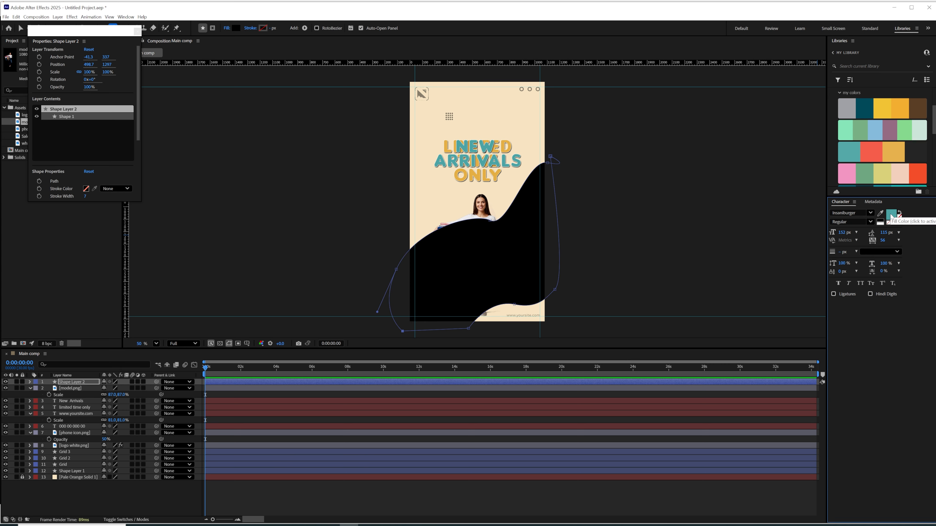
pyautogui.click(881, 214)
pyautogui.click(856, 155)
# - Change the wave shape's fill to the teal 55A9A8 sampled from the library swatches
pyautogui.click(88, 382)
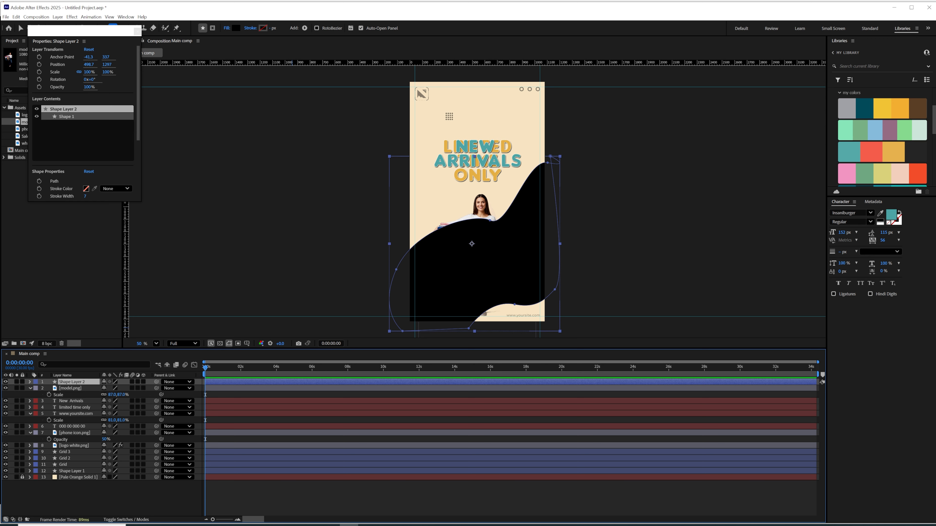
pyautogui.click(928, 28)
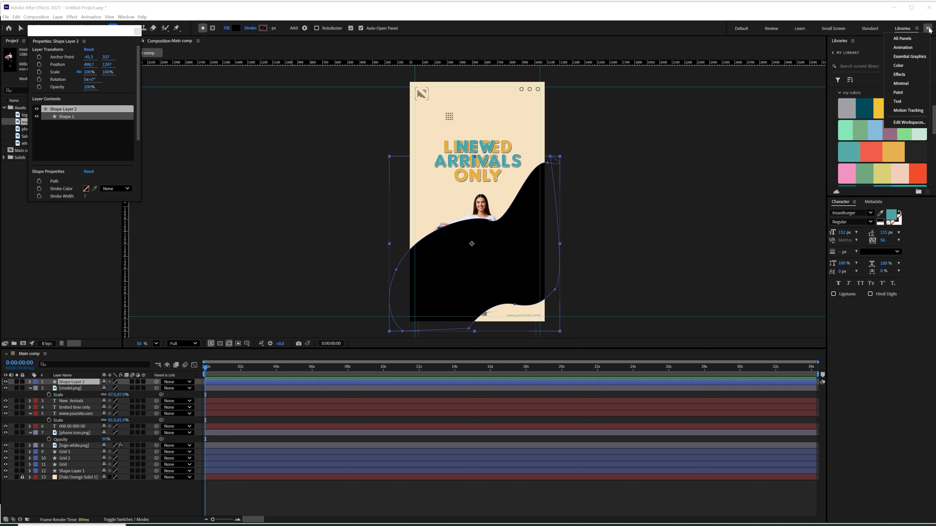
pyautogui.click(137, 32)
pyautogui.click(137, 33)
pyautogui.click(230, 32)
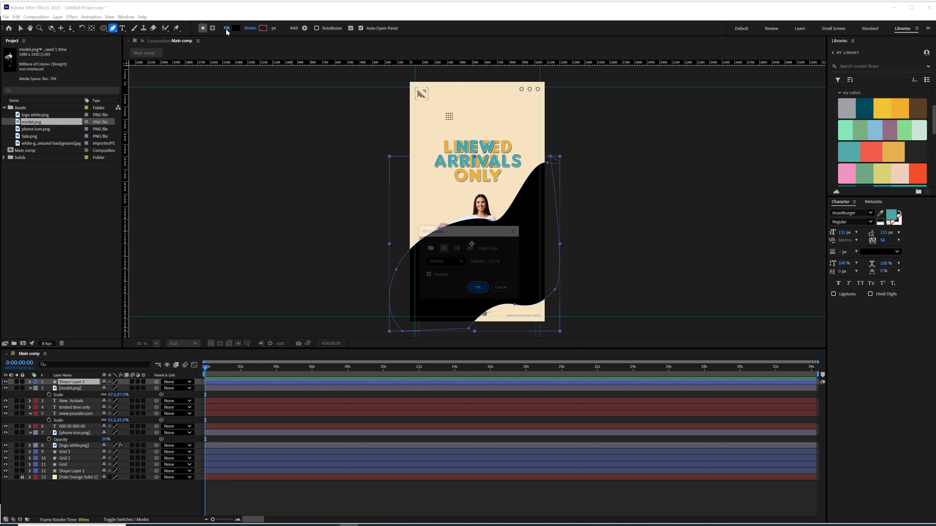
pyautogui.press('Escape')
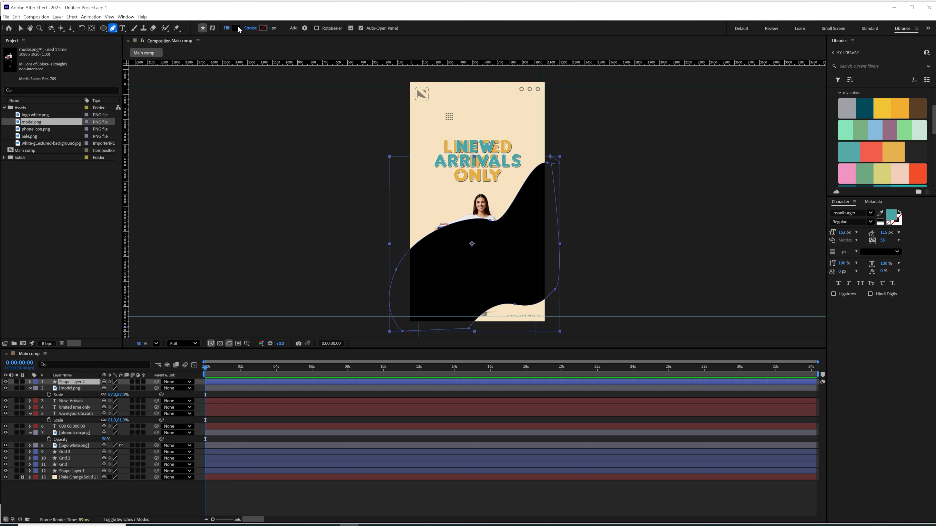
pyautogui.click(235, 28)
pyautogui.click(537, 261)
pyautogui.click(849, 151)
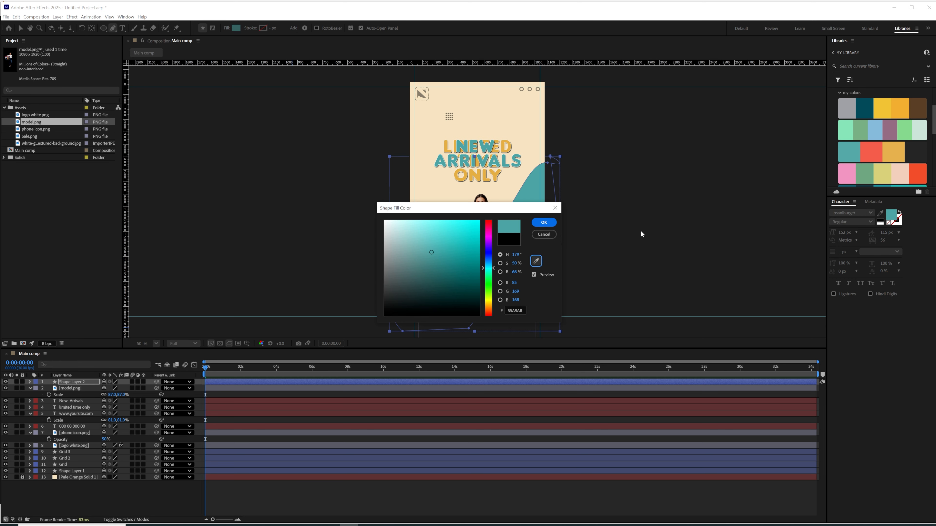
pyautogui.click(543, 222)
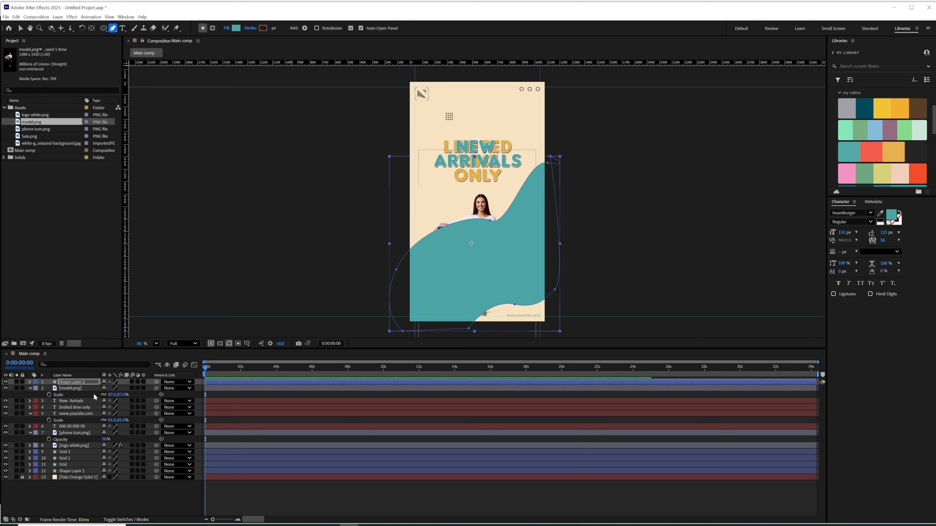
# - Move the wave layer down the layer stack to sit directly above the locked background solid
pyautogui.click(88, 383)
pyautogui.moveTo(88, 383); pyautogui.dragTo(83, 475)
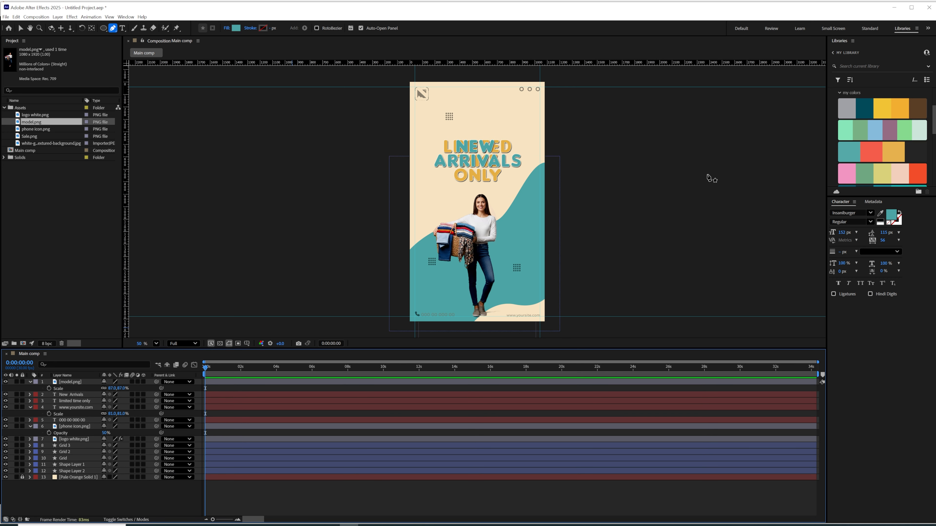
pyautogui.scroll(-2, 608, 207)
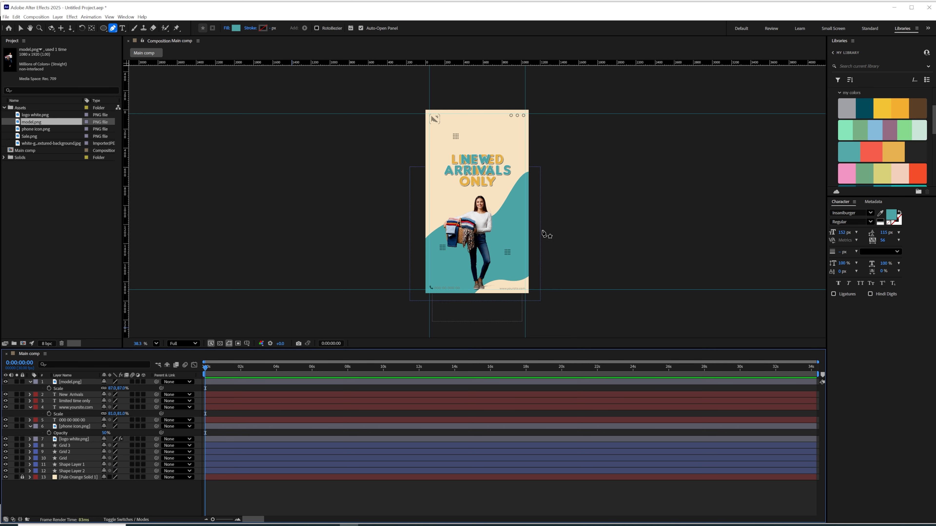
pyautogui.press('v')
pyautogui.press('.')
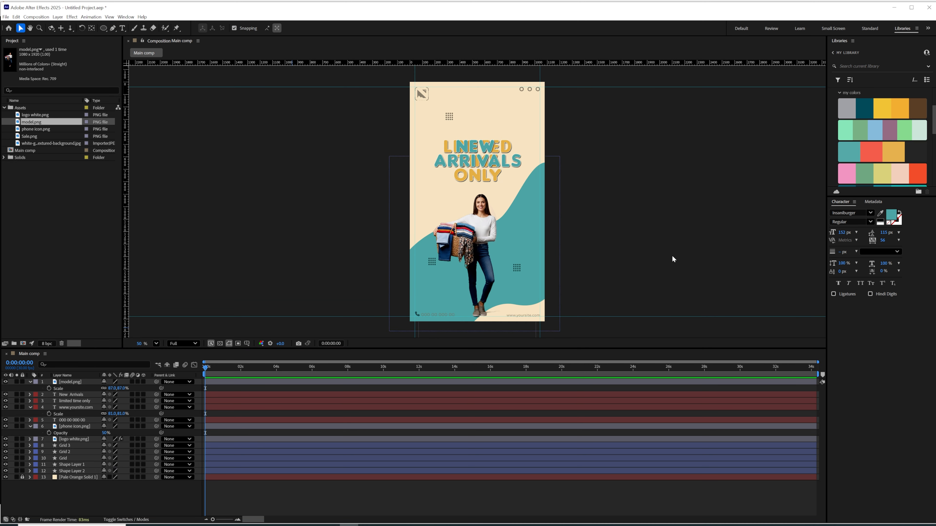
# - Create a new pale orange solid layer covering the composition and apply the Fractal Noise effect to it
pyautogui.click(57, 16)
pyautogui.moveTo(62, 25)
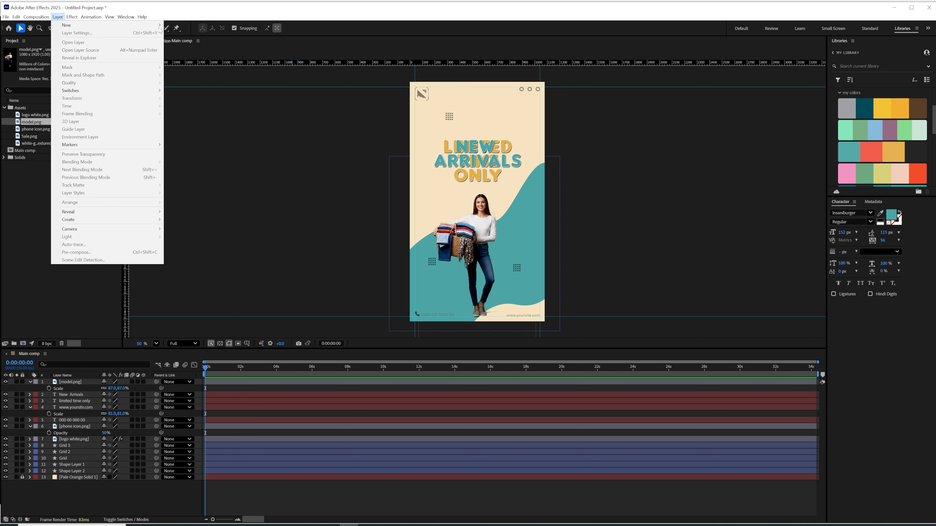
pyautogui.click(185, 34)
pyautogui.click(511, 342)
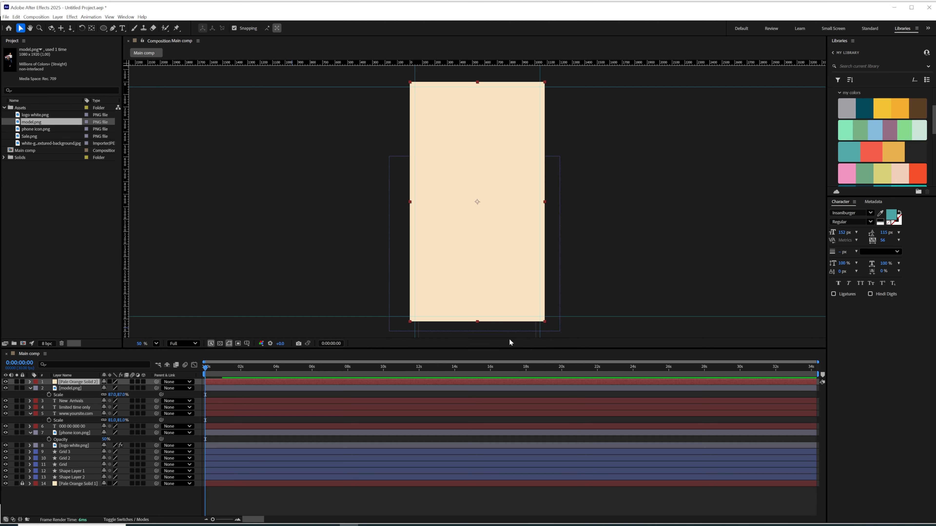
pyautogui.click(73, 18)
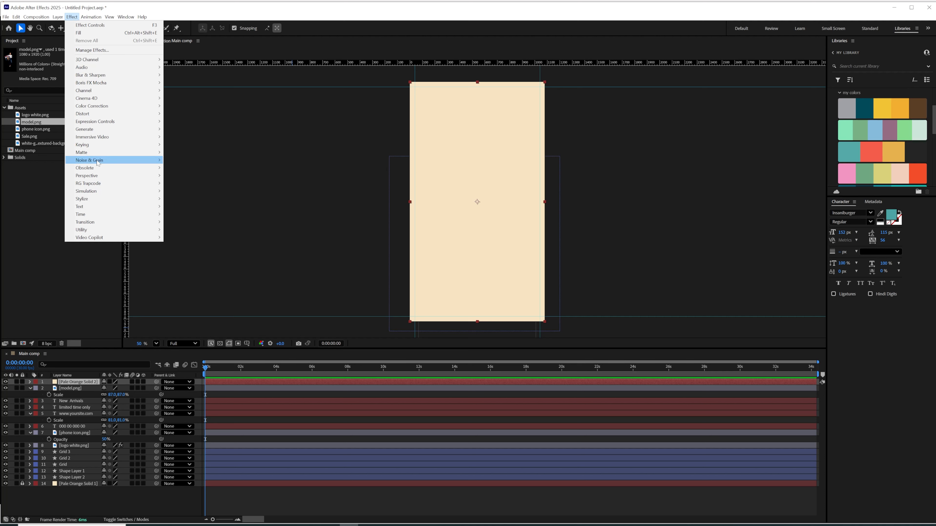
pyautogui.moveTo(110, 159)
pyautogui.click(210, 179)
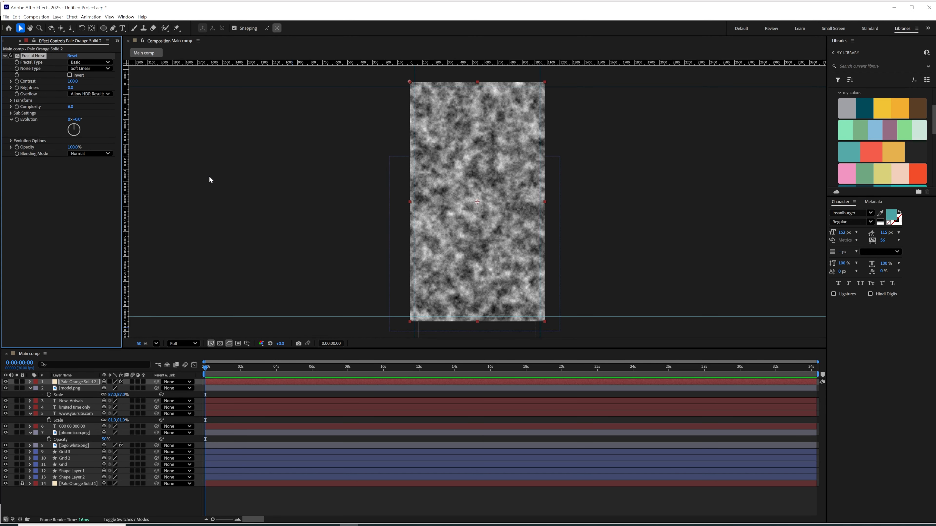
# - Add CC Light Rays to the noise solid with transfer mode None and move the rays' centre beside the model's upper legs
pyautogui.click(72, 17)
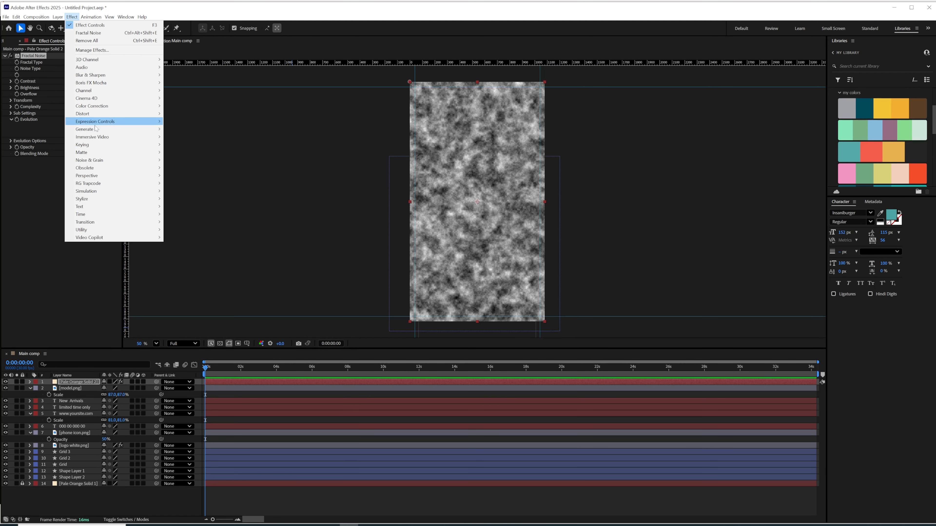
pyautogui.moveTo(110, 129)
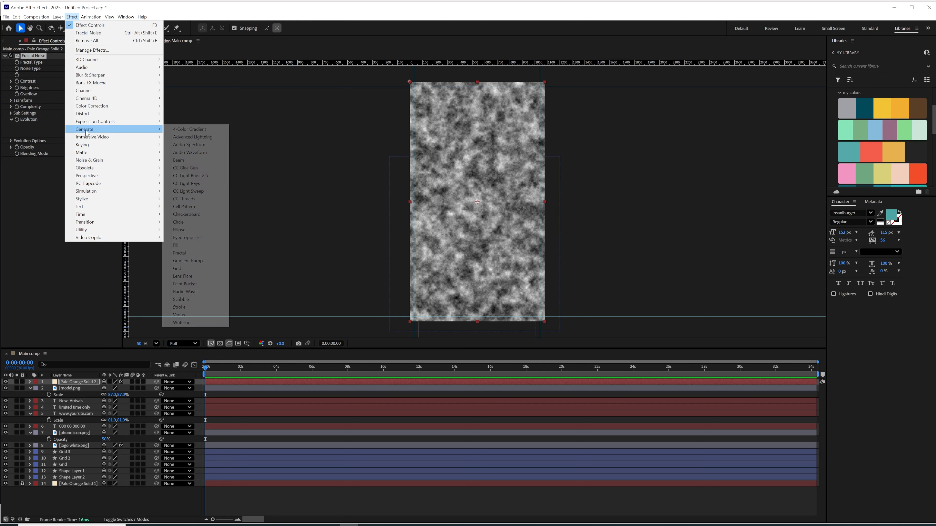
pyautogui.click(195, 184)
pyautogui.click(106, 224)
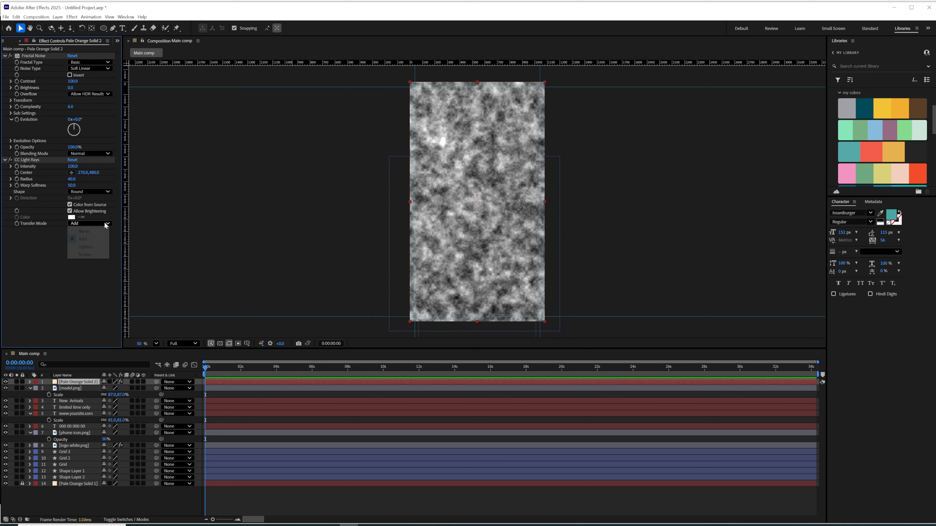
pyautogui.click(94, 232)
pyautogui.moveTo(444, 142); pyautogui.dragTo(491, 255)
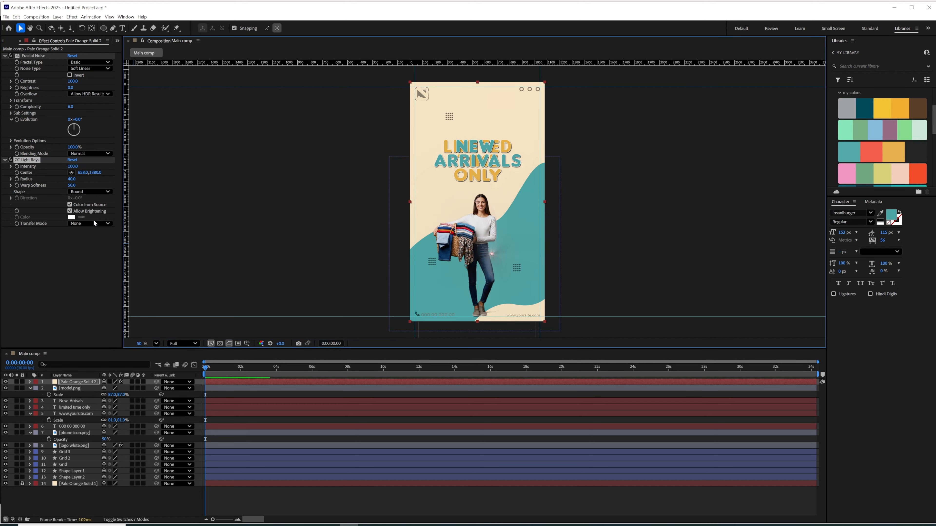
# - Set the noise solid's blending mode to Add and enlarge the light rays to a radius of about 115, centred on the model's upper legs
pyautogui.click(125, 520)
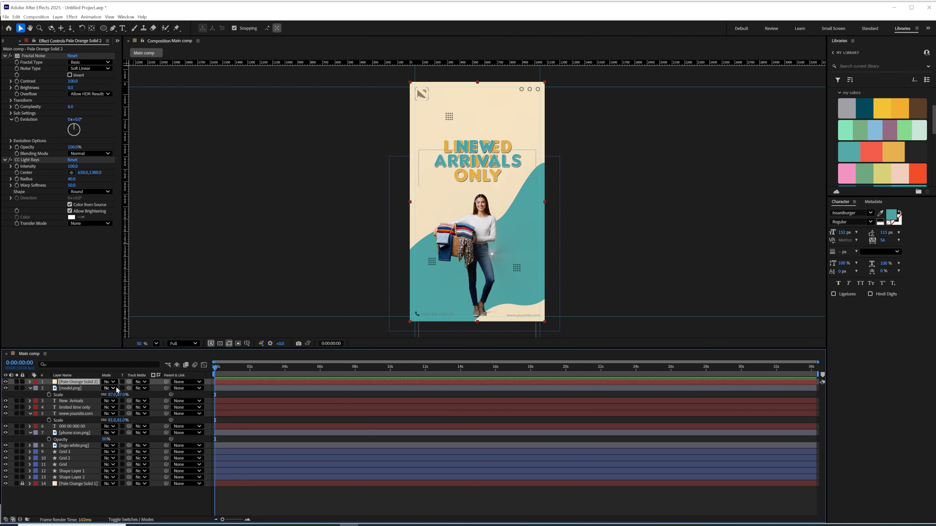
pyautogui.click(109, 382)
pyautogui.click(119, 152)
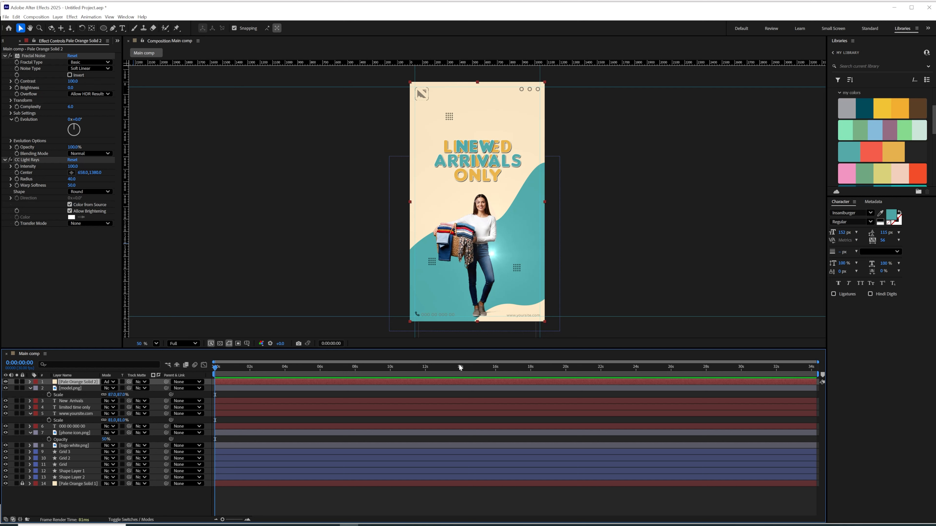
pyautogui.moveTo(71, 179); pyautogui.dragTo(93, 172)
pyautogui.moveTo(492, 254); pyautogui.dragTo(483, 255)
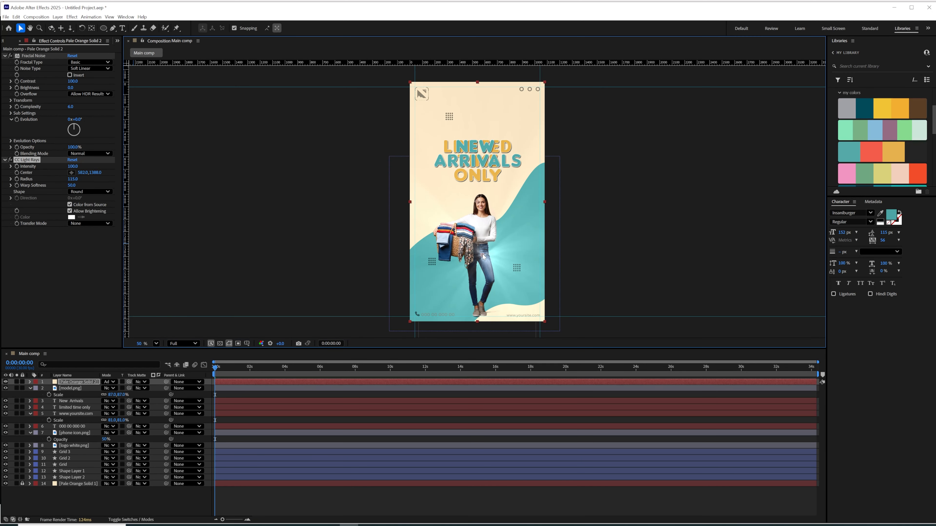
# - Move the noise solid beneath the dot grid layers, directly above Shape Layer 1
pyautogui.moveTo(86, 385); pyautogui.dragTo(79, 472)
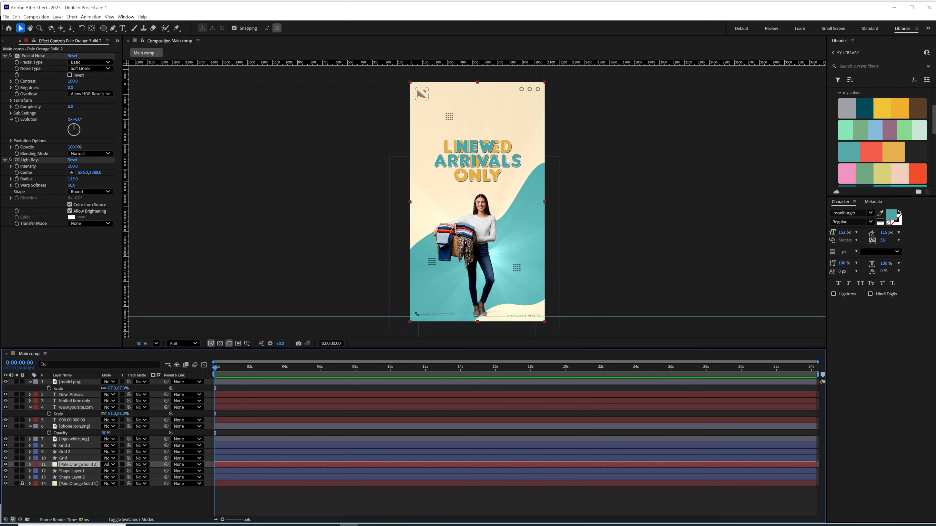
pyautogui.scroll(-1, 549, 200)
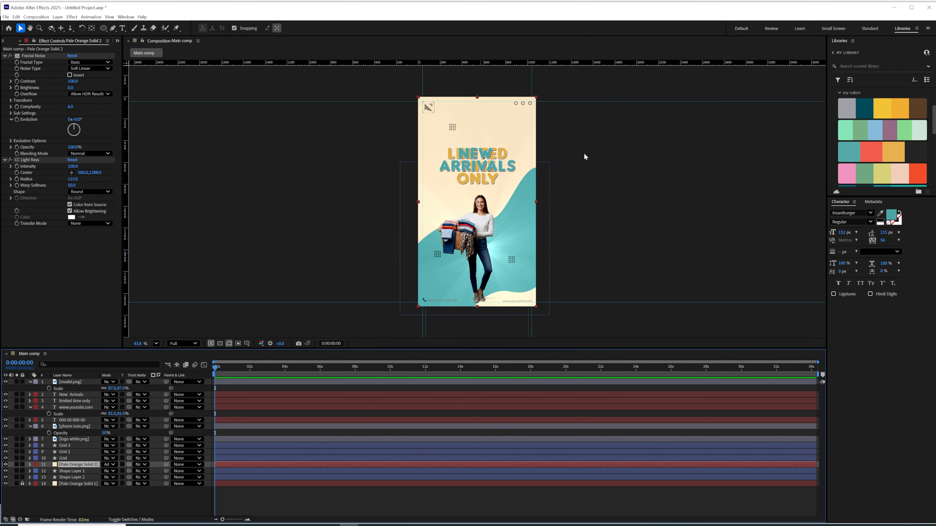
pyautogui.click(610, 272)
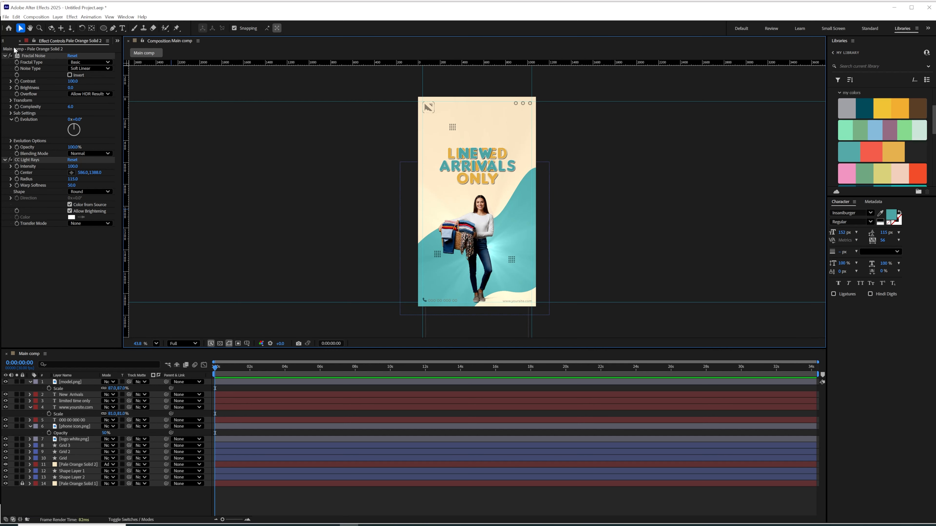
# - Create a new 1080x1920, 30 fps composition named "Sales sign"
pyautogui.click(6, 42)
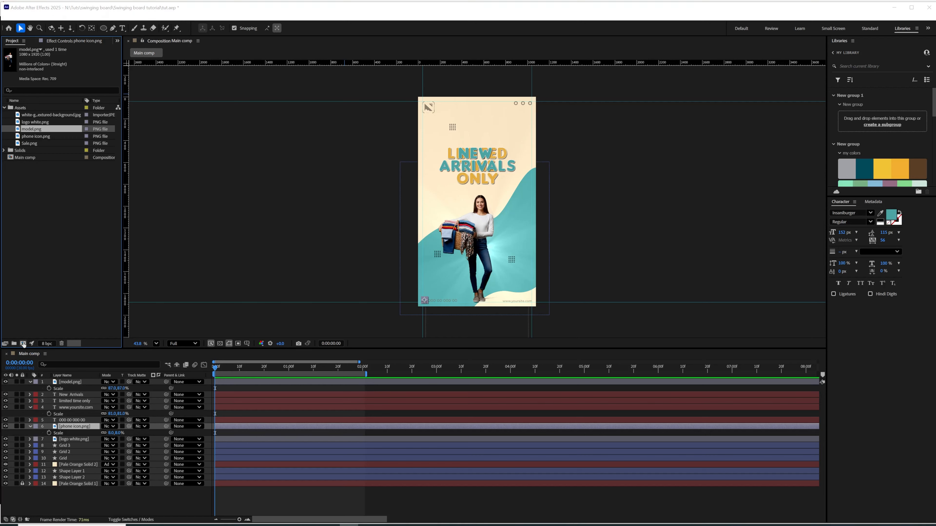
pyautogui.click(24, 343)
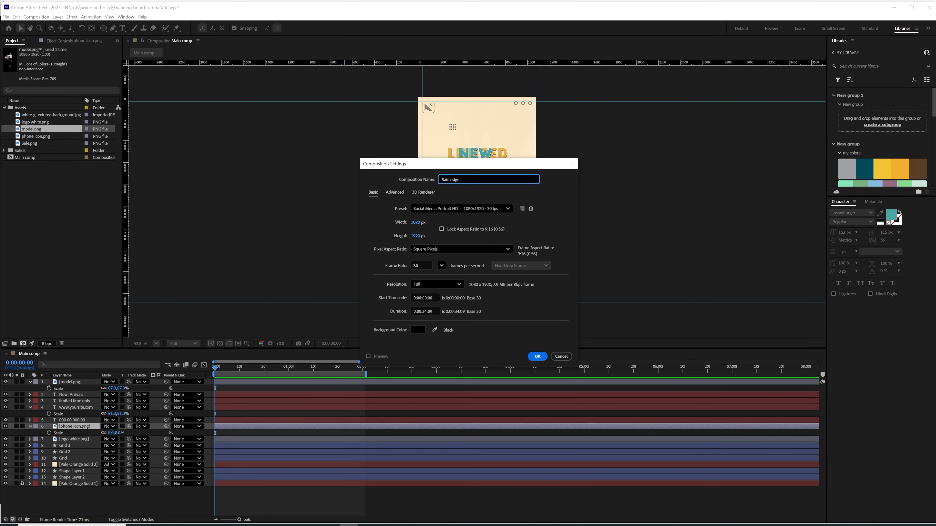
pyautogui.write('Sales sign')
pyautogui.click(538, 356)
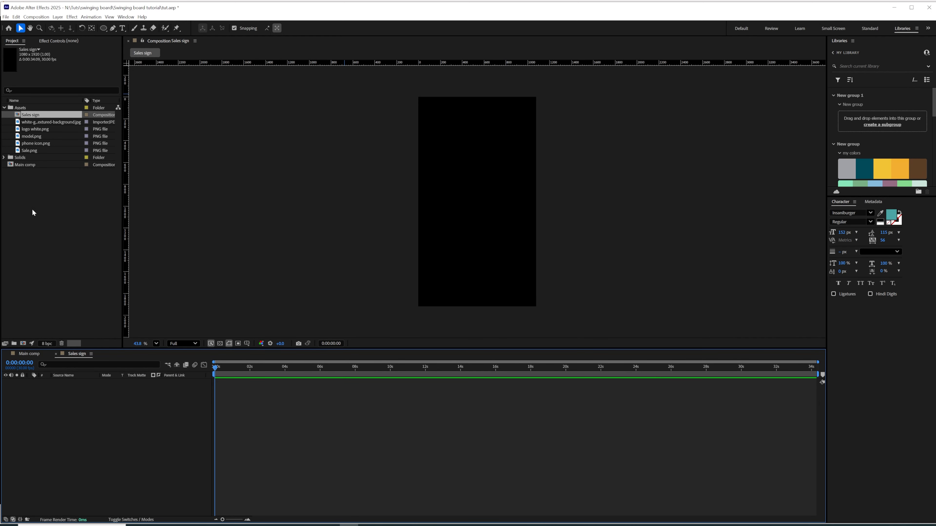
# - Place Sale.png in the Sales sign composition, scale it to 50% and position it near the centre
pyautogui.moveTo(32, 150); pyautogui.dragTo(477, 225)
pyautogui.press('s')
pyautogui.moveTo(115, 388); pyautogui.dragTo(98, 390)
pyautogui.moveTo(474, 236); pyautogui.dragTo(479, 230)
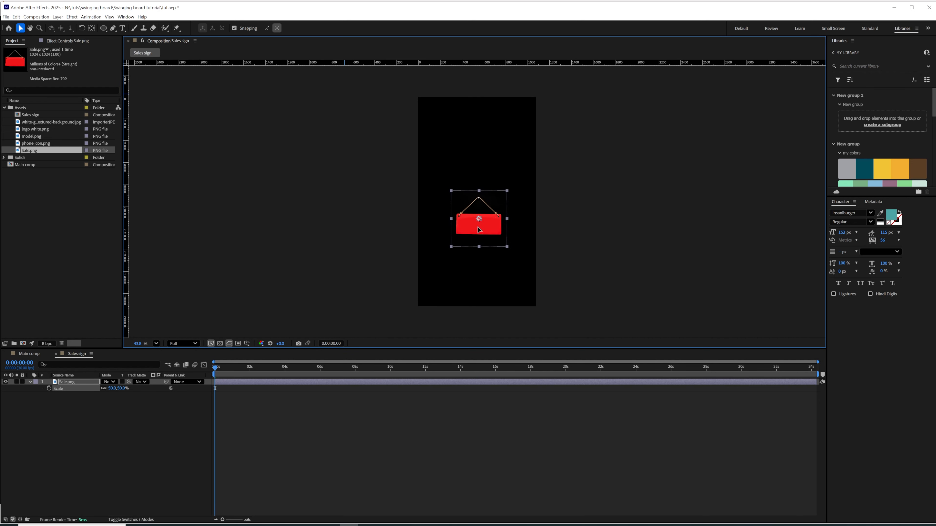
pyautogui.click(80, 414)
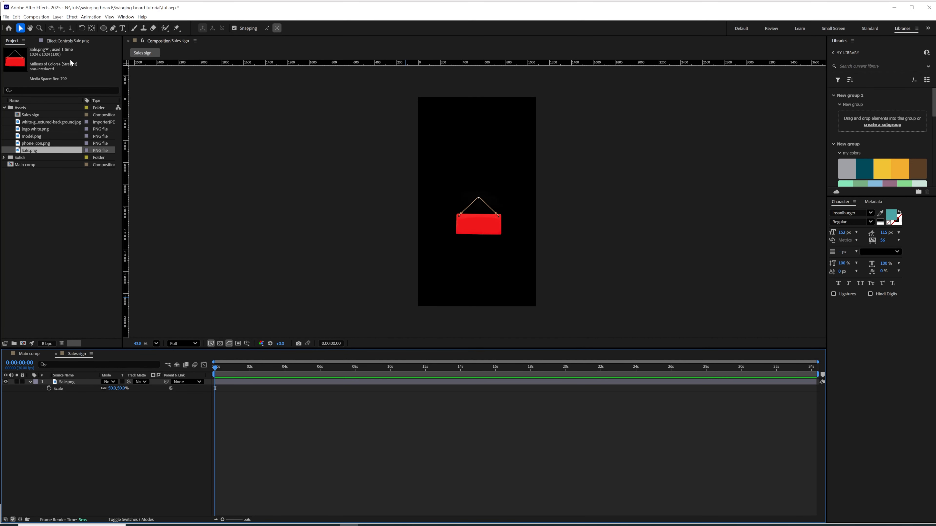
# - Choose the Pen tool for drawing over the hanging sale sign
pyautogui.click(113, 28)
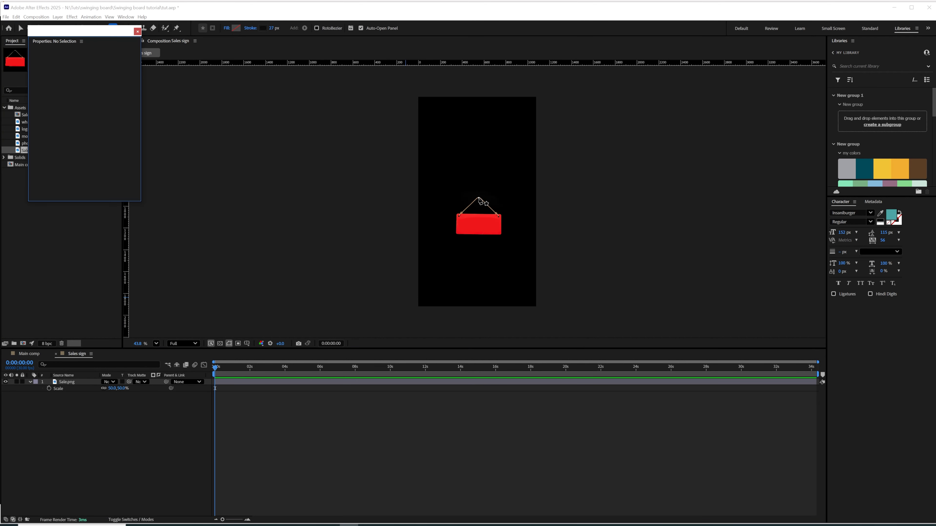
# - Draw a vertical 27 px stroke from the peak of the sign's rope to above the frame, and adjust its lower end to meet the rope
pyautogui.click(479, 197)
pyautogui.click(479, 89)
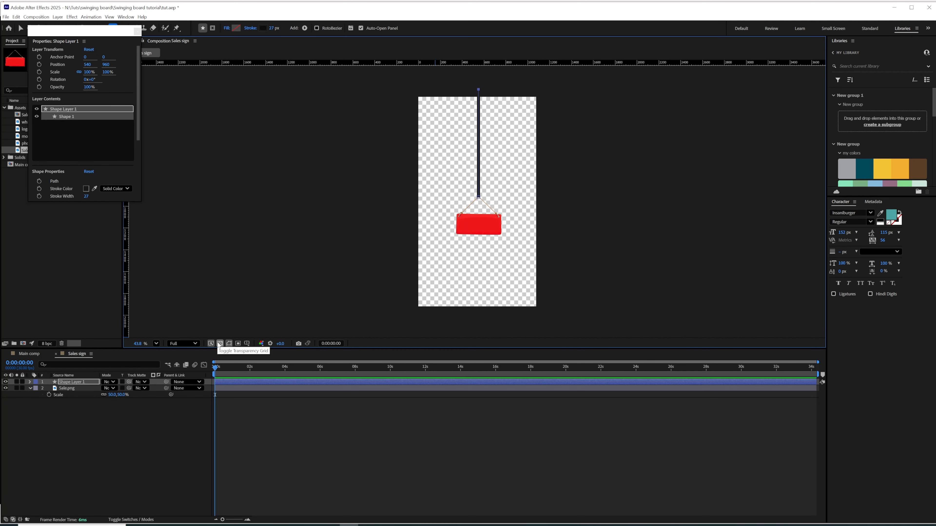
pyautogui.scroll(2, 554, 197)
pyautogui.scroll(-3, 550, 201)
pyautogui.scroll(3, 205, 222)
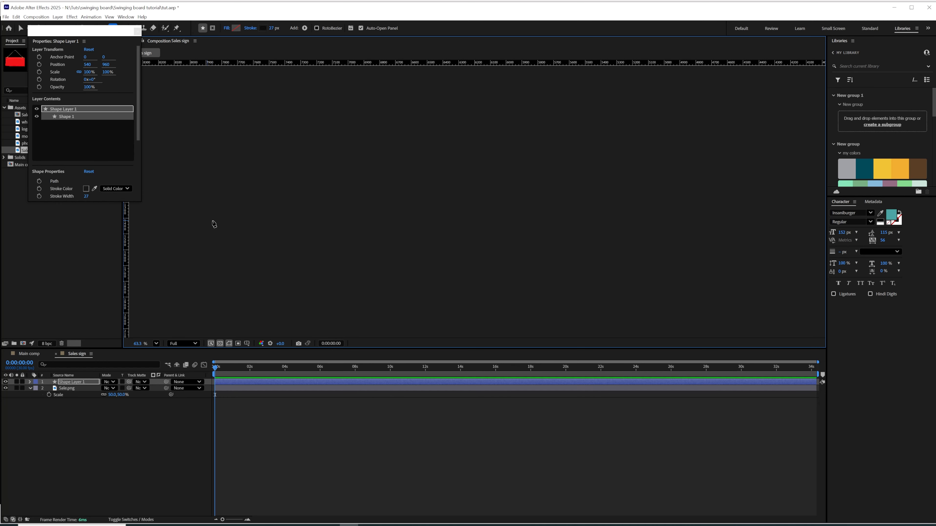
pyautogui.click(157, 343)
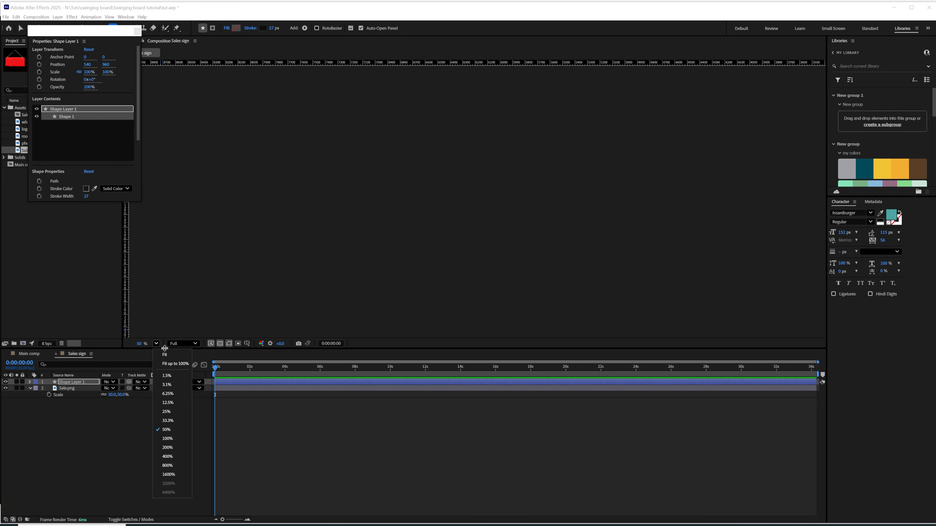
pyautogui.click(167, 357)
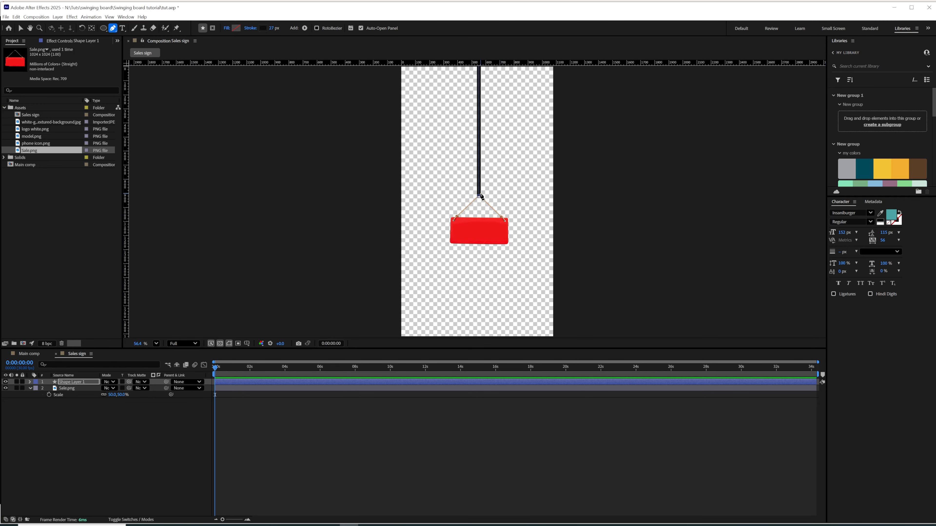
pyautogui.scroll(4, 481, 197)
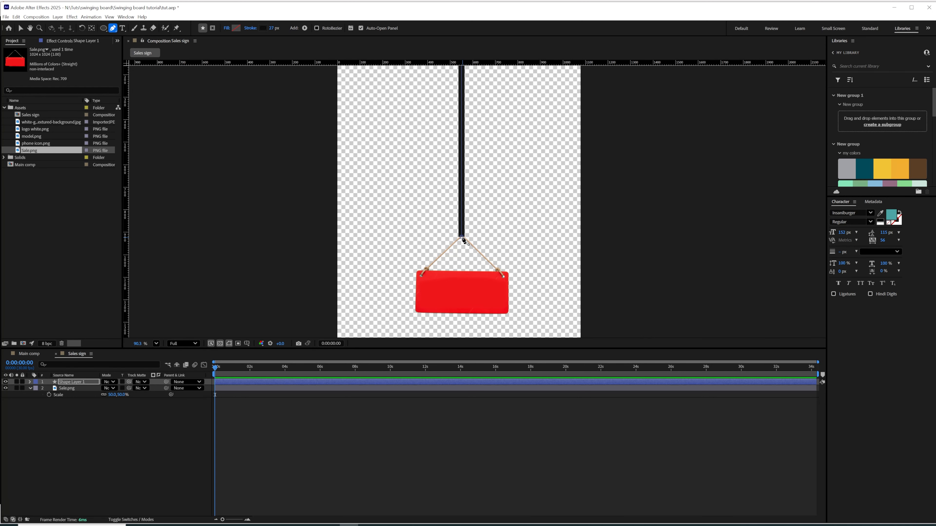
pyautogui.press('v')
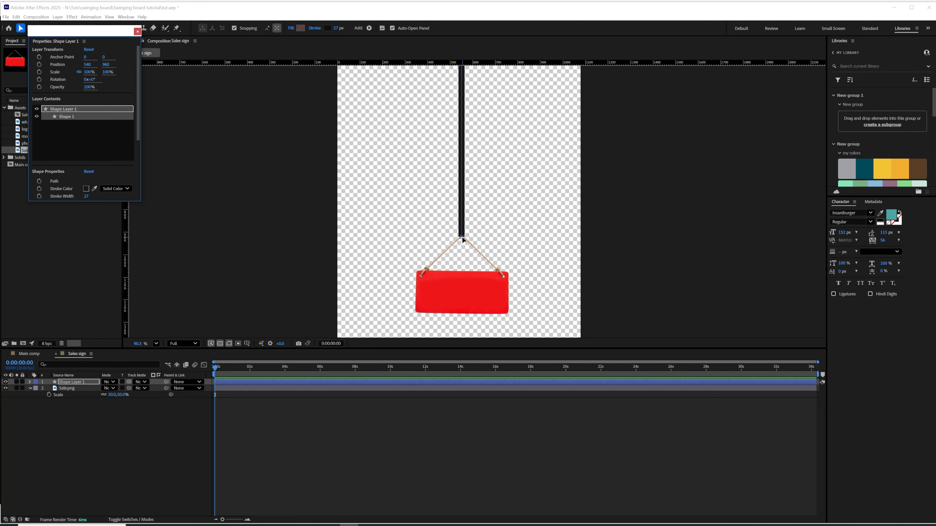
pyautogui.click(137, 31)
pyautogui.moveTo(461, 238); pyautogui.dragTo(461, 241)
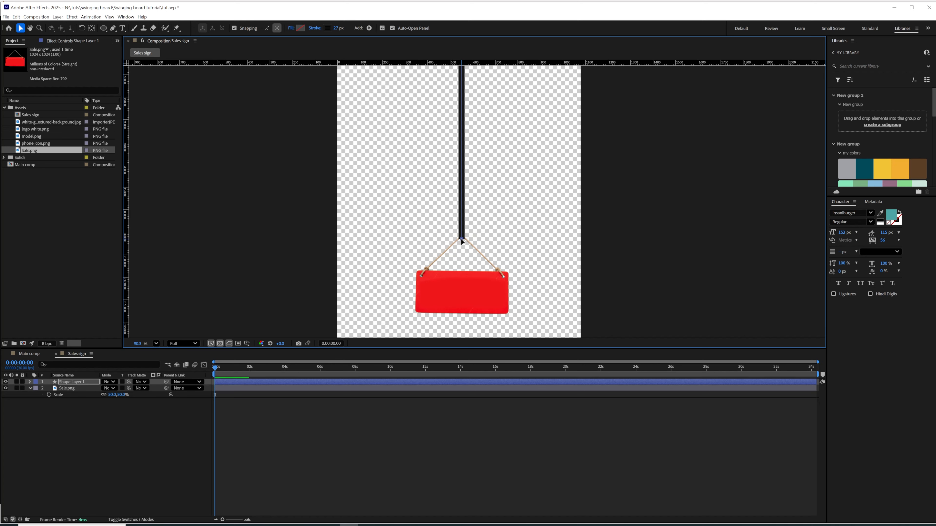
# - Set the Line Cap of the vertical line's stroke to Round Cap
pyautogui.click(66, 383)
pyautogui.press('u')
pyautogui.press('u')
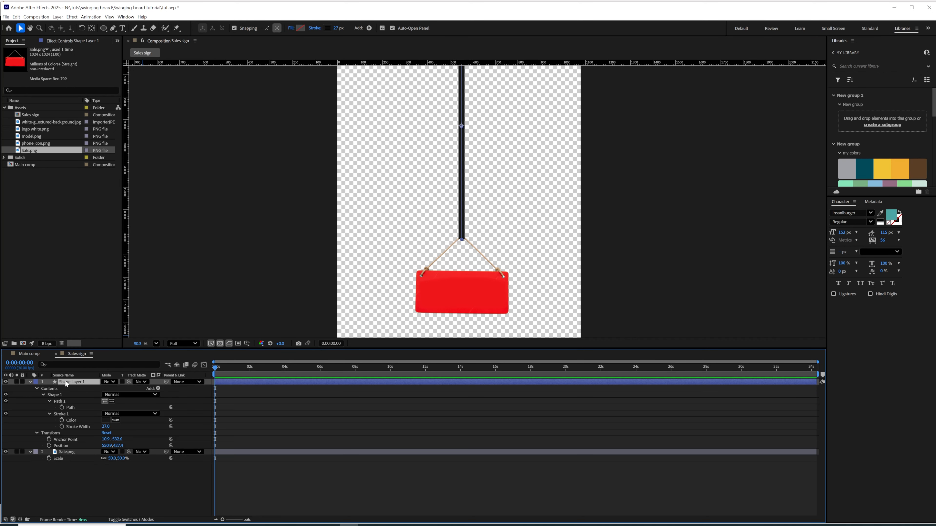
pyautogui.click(50, 414)
pyautogui.click(49, 414)
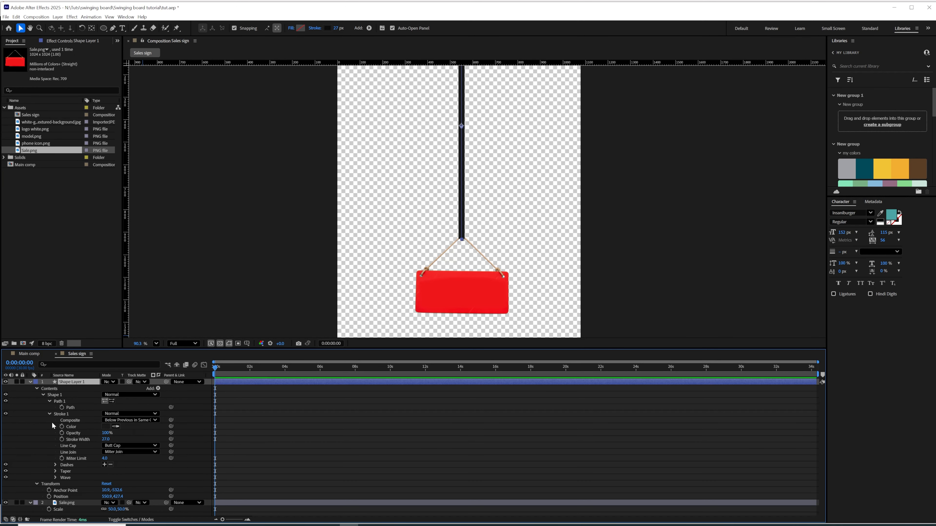
pyautogui.click(144, 446)
pyautogui.click(125, 460)
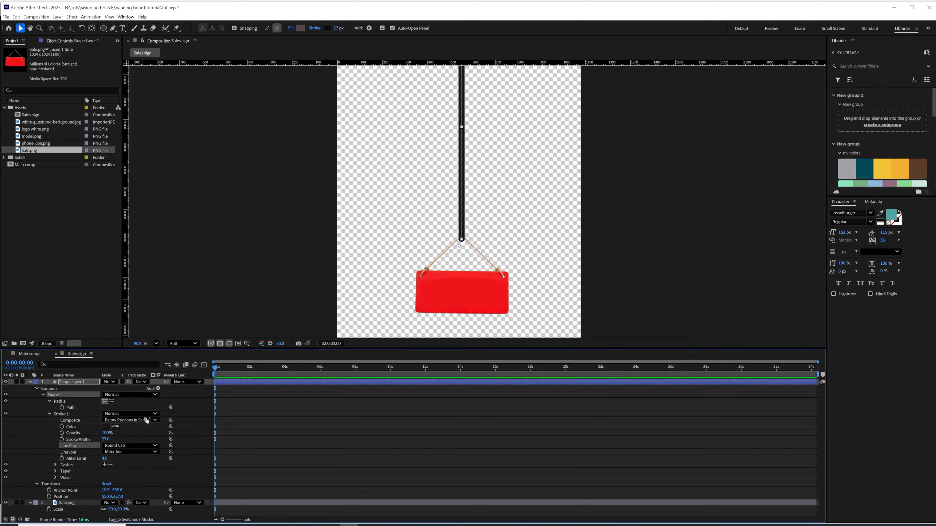
# - Collapse the line's shape layer and move it below the Sale.png layer
pyautogui.click(74, 383)
pyautogui.click(31, 382)
pyautogui.moveTo(56, 383); pyautogui.dragTo(84, 419)
# - Move the Sale.png layer's anchor point to the peak of its rope and set the layer's scale to 59%
pyautogui.moveTo(465, 288); pyautogui.dragTo(461, 240)
pyautogui.click(92, 28)
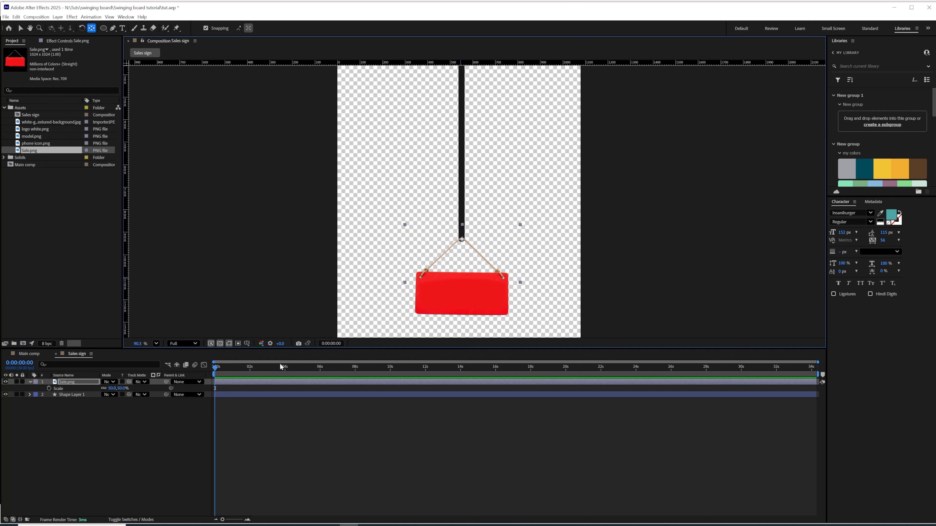
pyautogui.moveTo(120, 392); pyautogui.dragTo(124, 390)
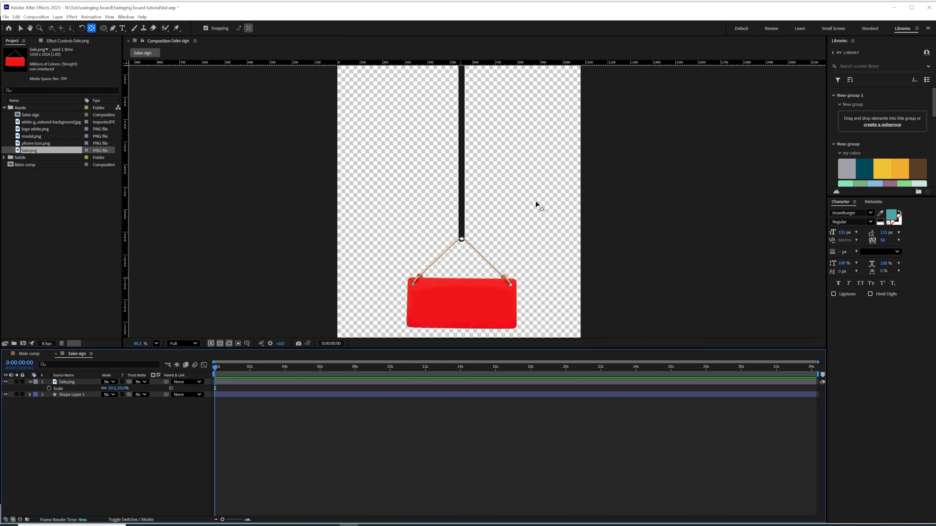
# - Add a text layer reading "50% off" to the Sales sign composition
pyautogui.scroll(-2, 540, 205)
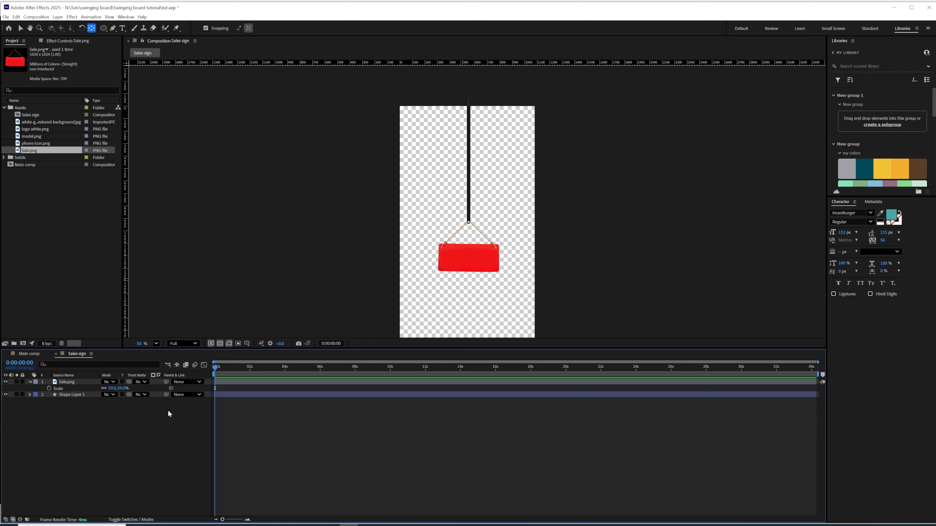
pyautogui.click(123, 31)
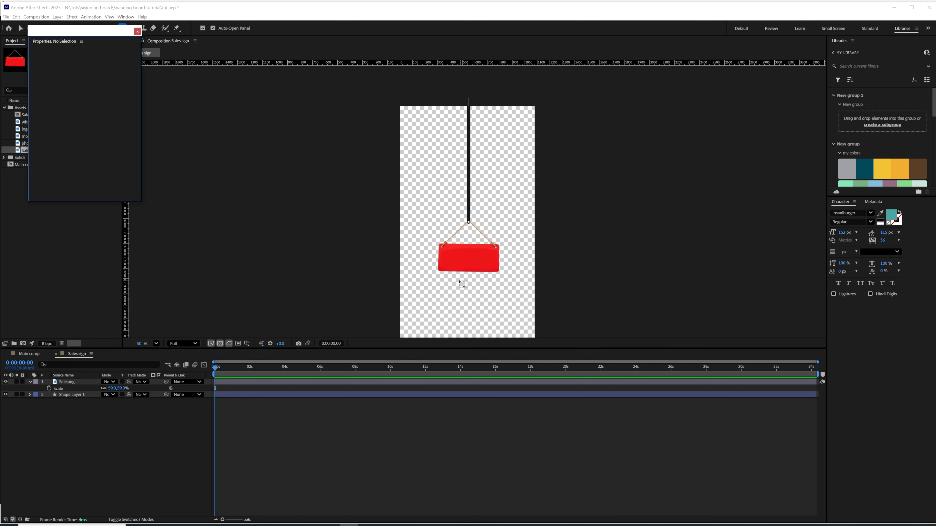
pyautogui.click(478, 276)
pyautogui.write('5')
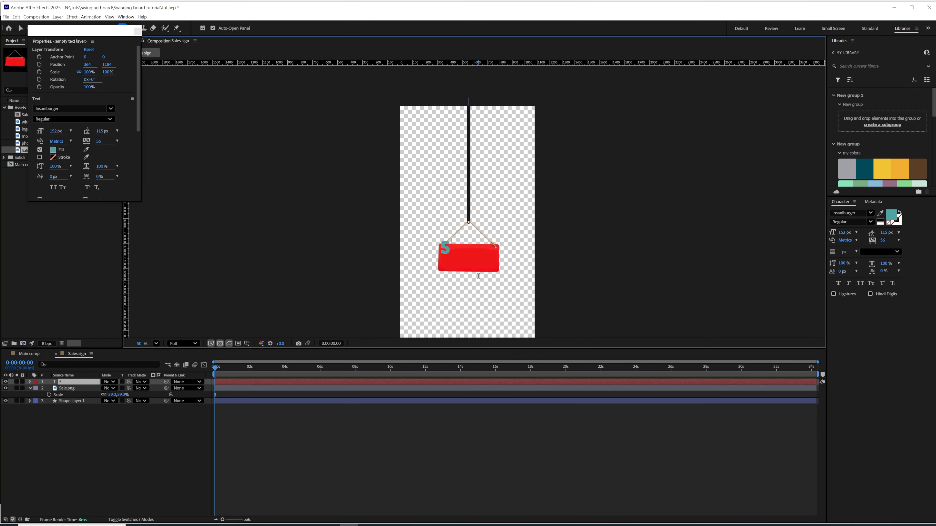
pyautogui.write('0% off')
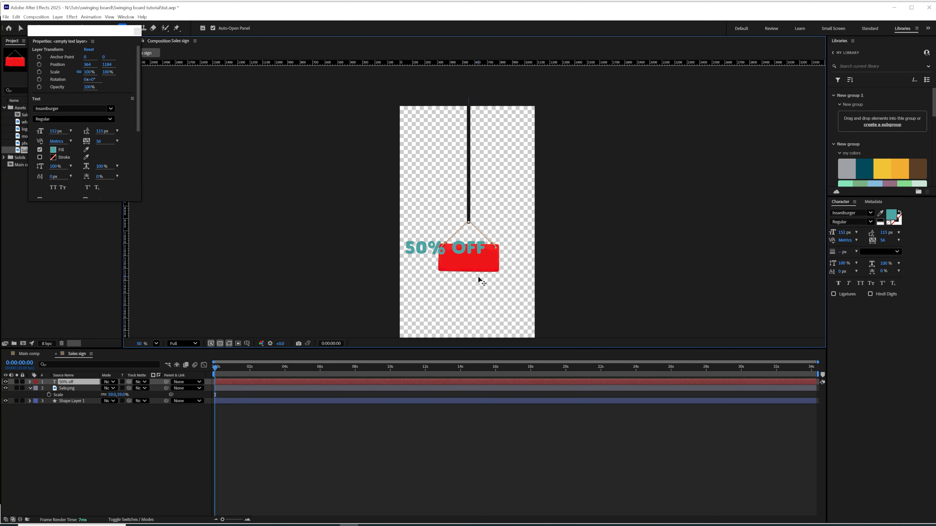
pyautogui.click(82, 383)
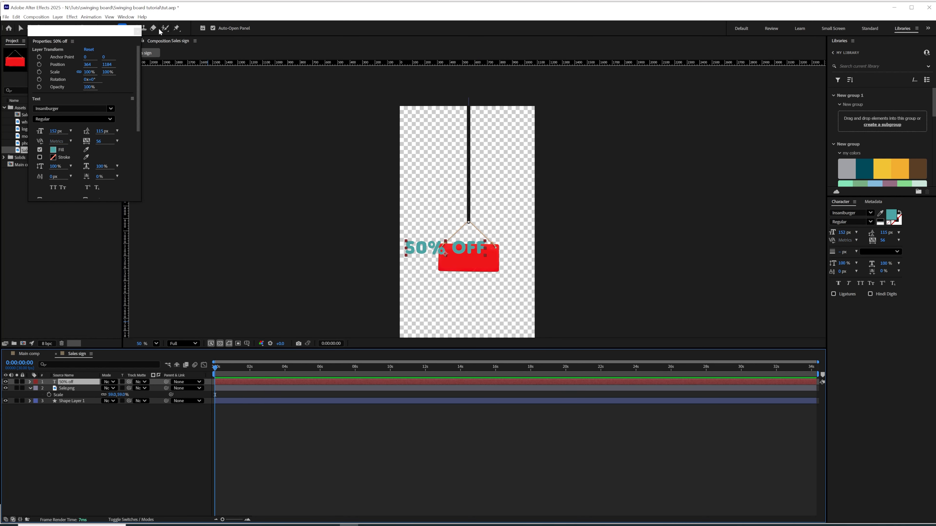
# - Centre the "50% off" text on the red board and set its scale to 59% so it fits
pyautogui.click(136, 31)
pyautogui.moveTo(463, 249); pyautogui.dragTo(484, 260)
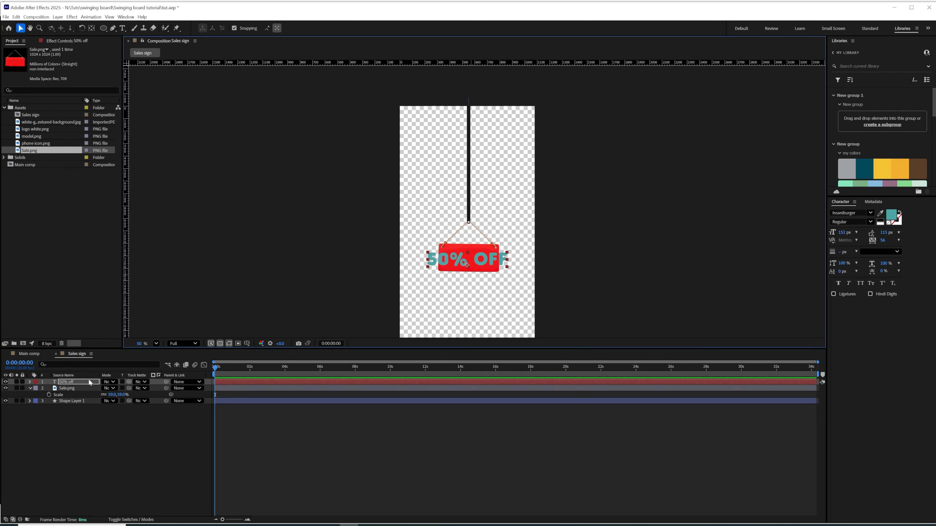
pyautogui.press('s')
pyautogui.moveTo(112, 389); pyautogui.dragTo(100, 389)
pyautogui.moveTo(474, 252); pyautogui.dragTo(475, 262)
pyautogui.moveTo(109, 387); pyautogui.dragTo(107, 387)
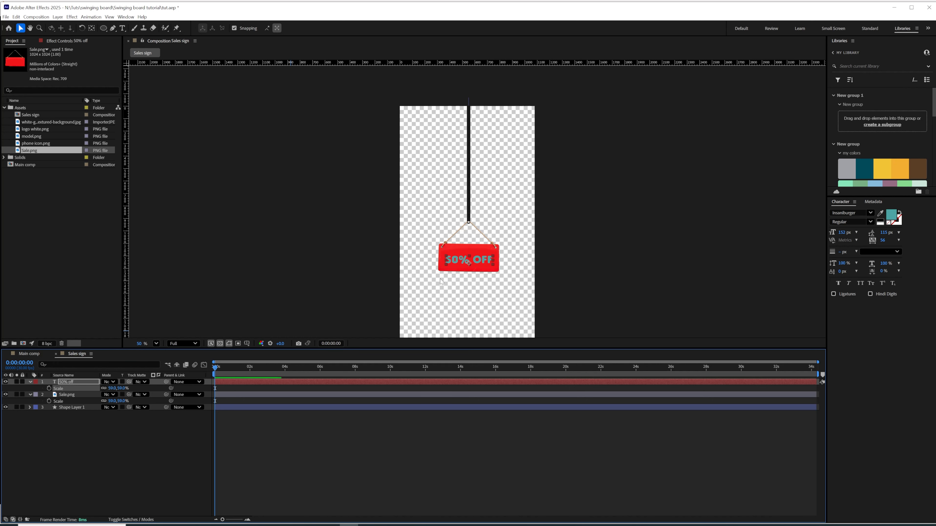
# - Change the fill colour of the "50% off" text to white (FFFFFF)
pyautogui.scroll(5, 441, 281)
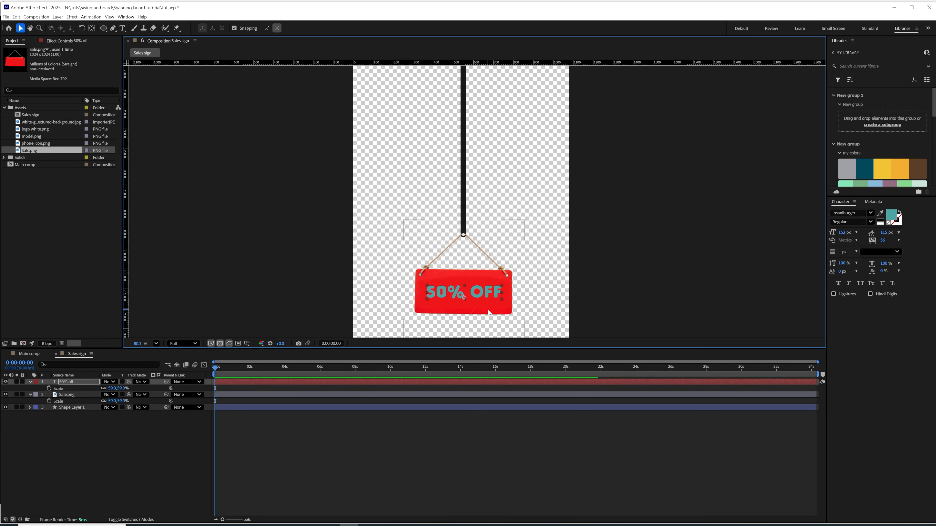
pyautogui.click(891, 215)
pyautogui.moveTo(423, 254); pyautogui.dragTo(317, 179)
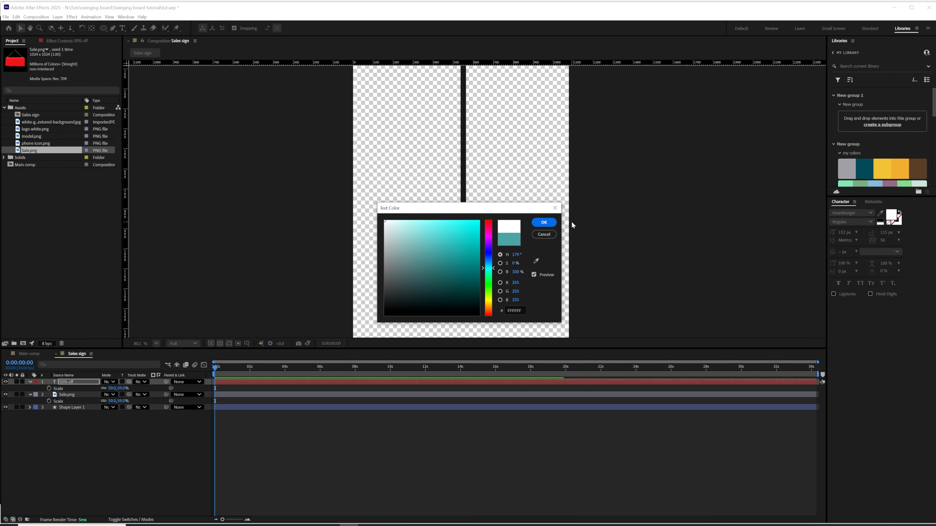
pyautogui.click(544, 222)
pyautogui.scroll(-3, 489, 166)
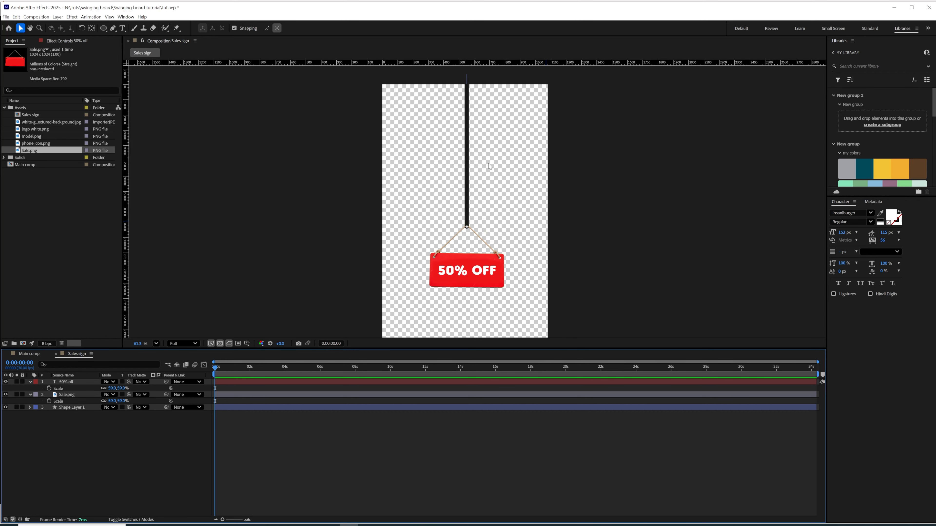
# - Place the Sales sign composition in Main comp as the topmost layer and centre it in the frame
pyautogui.click(29, 354)
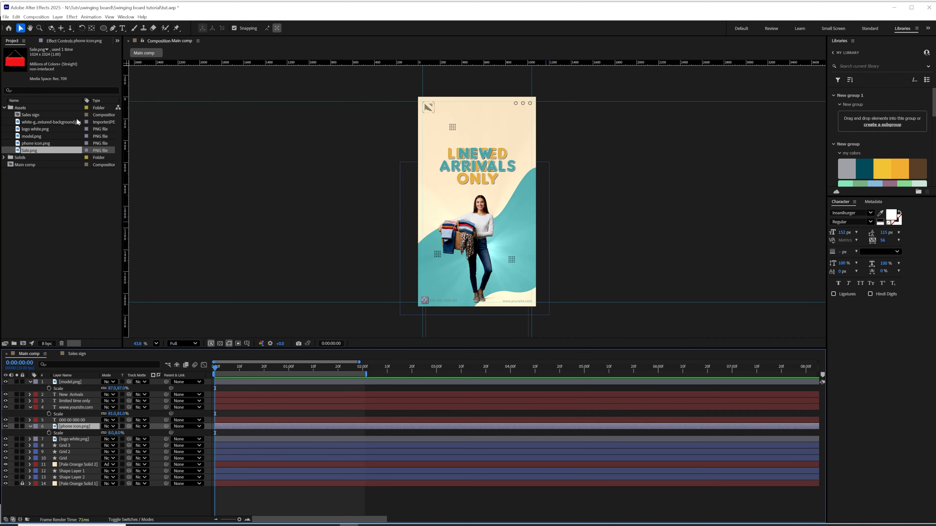
pyautogui.moveTo(30, 114); pyautogui.dragTo(476, 208)
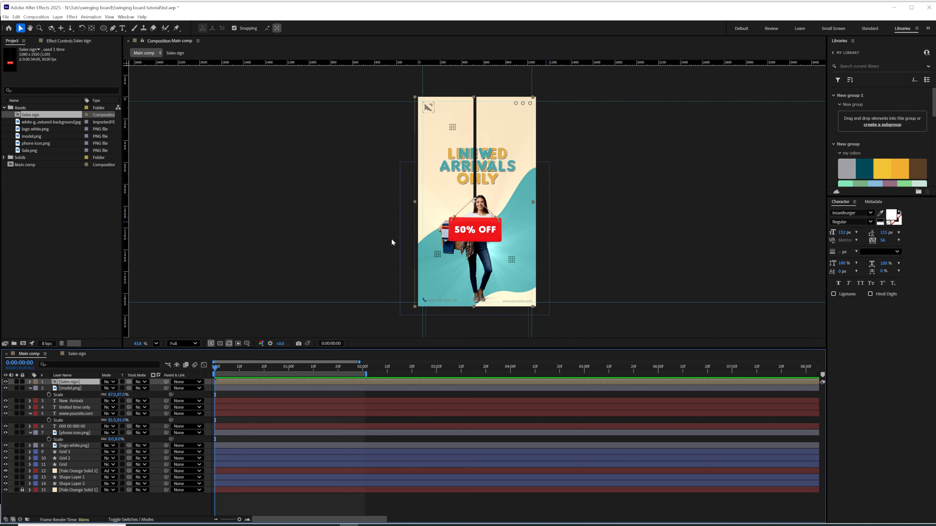
pyautogui.hotkey('ctrl', 'Home')
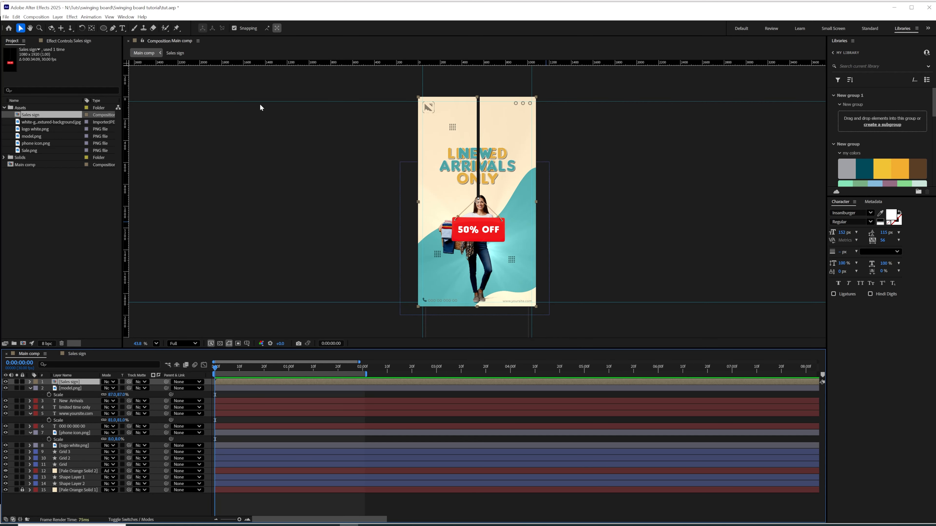
pyautogui.press('.')
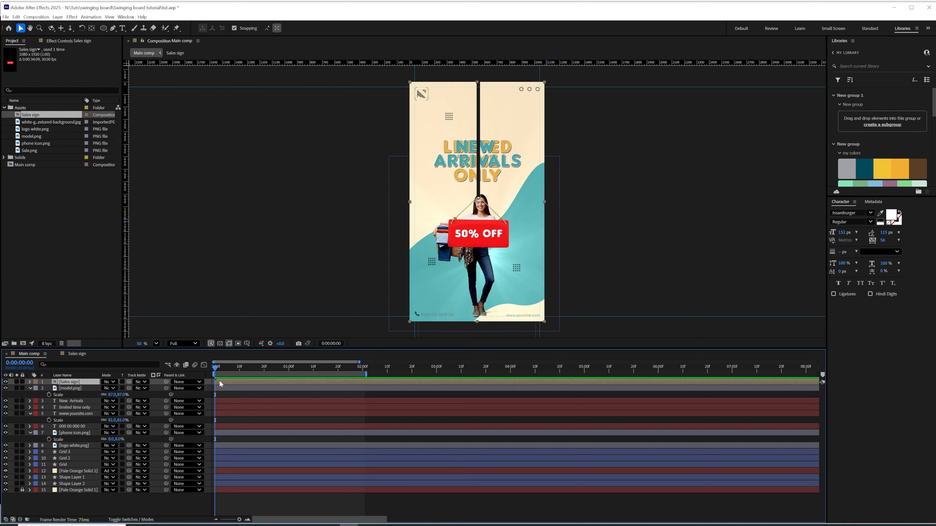
# - Add Rotation keyframes to the Sales sign layer at 0, 1 and 2 seconds
pyautogui.press('r')
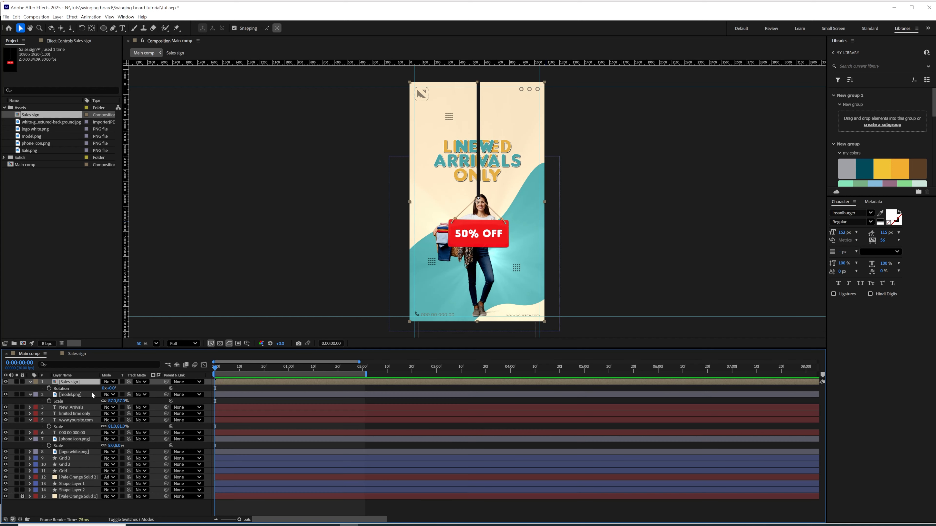
pyautogui.click(49, 389)
pyautogui.moveTo(264, 370); pyautogui.dragTo(290, 370)
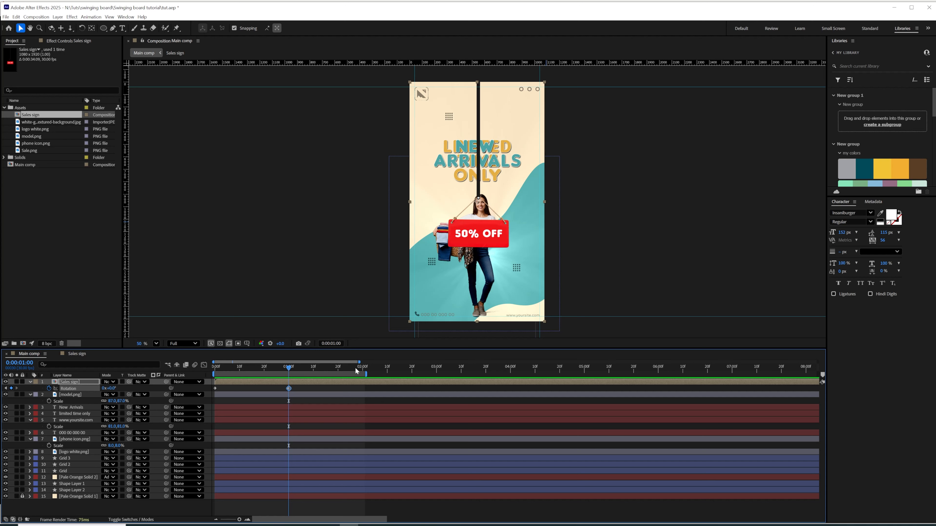
pyautogui.moveTo(303, 371); pyautogui.dragTo(364, 376)
# - Try a slight counterclockwise rotation on the Sales sign layer's first keyframe, and undo it
pyautogui.moveTo(307, 367); pyautogui.dragTo(215, 368)
pyautogui.click(113, 388)
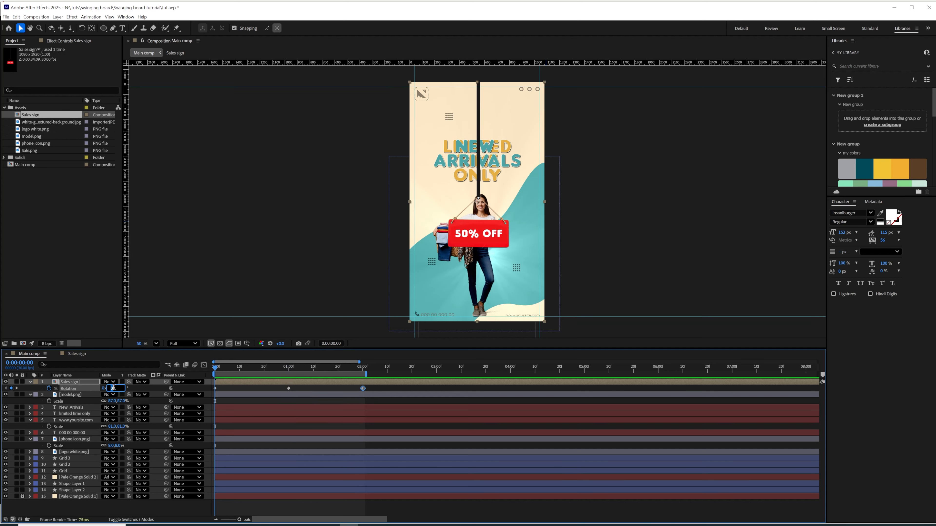
pyautogui.write('-5')
pyautogui.press('Return')
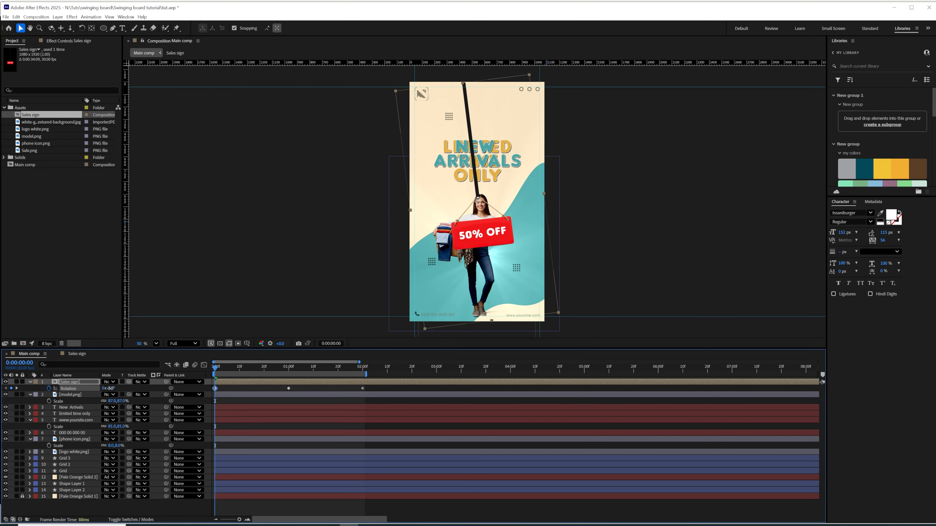
pyautogui.hotkey('ctrl', 'z')
# - Move the Sales sign layer's anchor point to the top end of the vertical line, just above the frame
pyautogui.click(91, 29)
pyautogui.click(79, 382)
pyautogui.moveTo(478, 204); pyautogui.dragTo(477, 76)
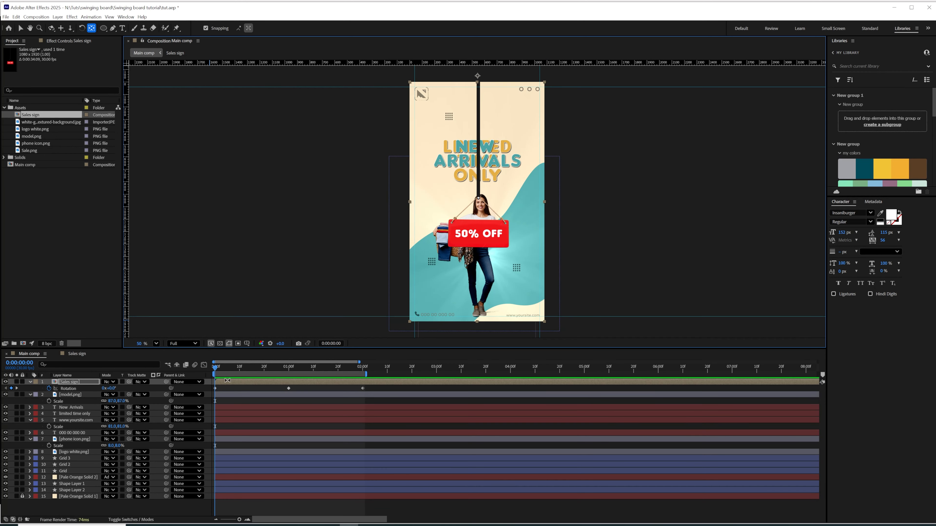
# - Set the Sales sign's rotation to 31° at 0 seconds, -31° at 1 second and 31° at 2 seconds, and preview the swing
pyautogui.moveTo(112, 389); pyautogui.dragTo(122, 385)
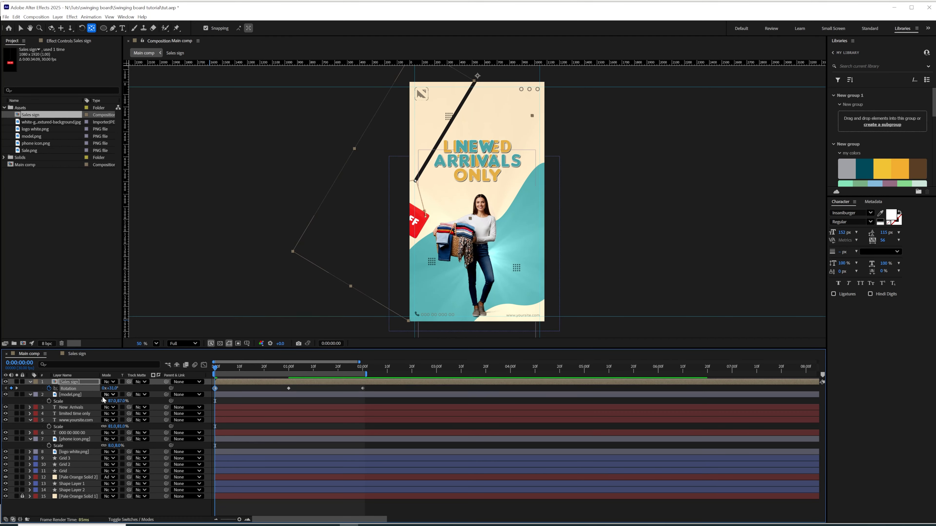
pyautogui.click(290, 368)
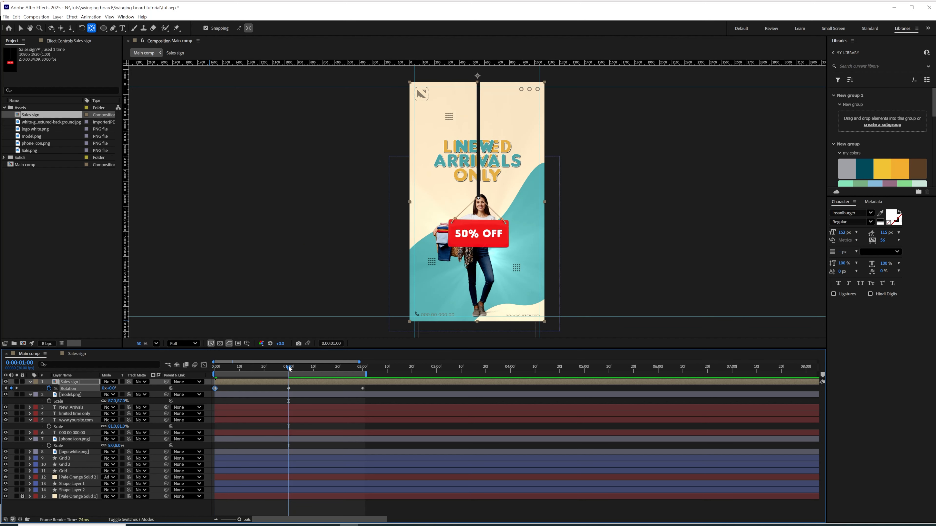
pyautogui.click(113, 389)
pyautogui.press('Return')
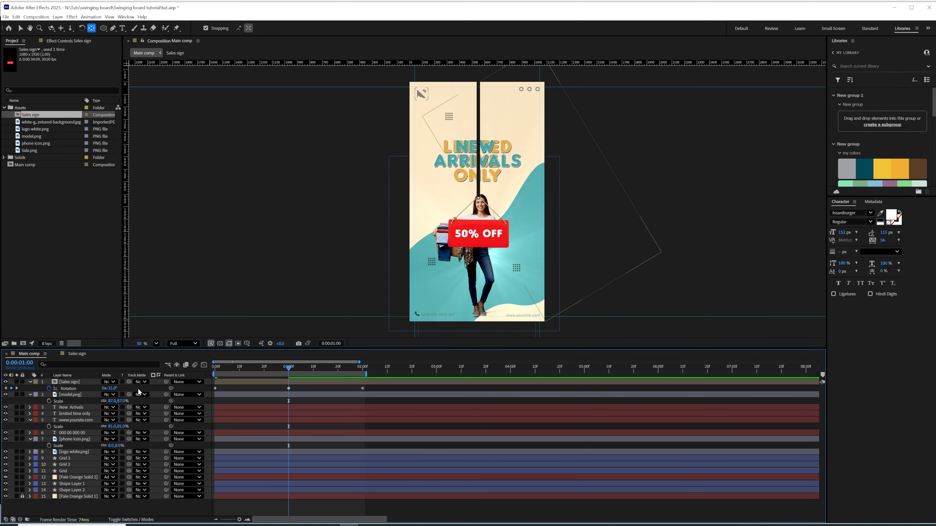
pyautogui.click(361, 369)
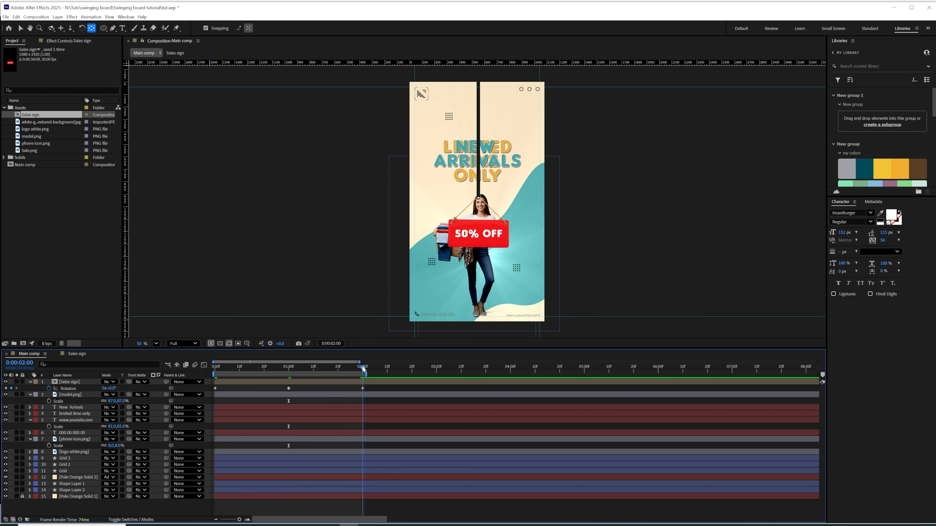
pyautogui.click(111, 389)
pyautogui.write('31')
pyautogui.press('Return')
pyautogui.press('space')
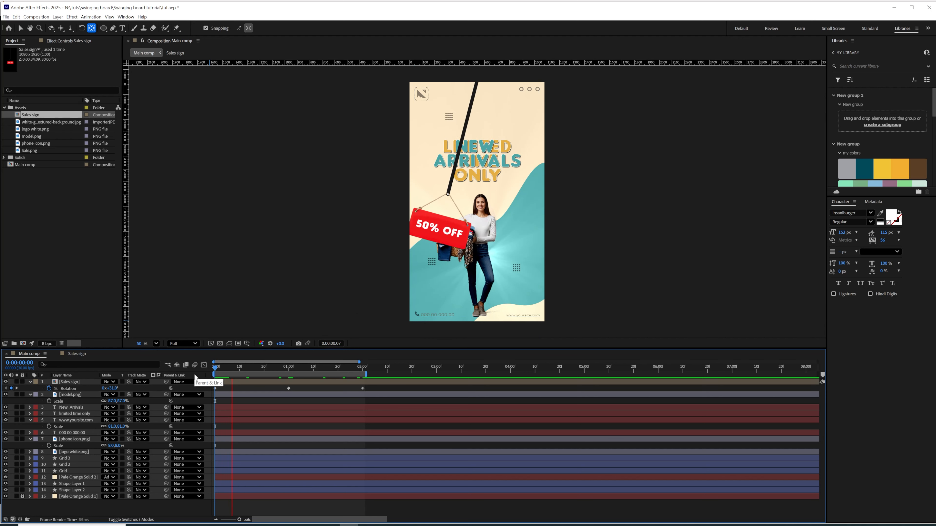
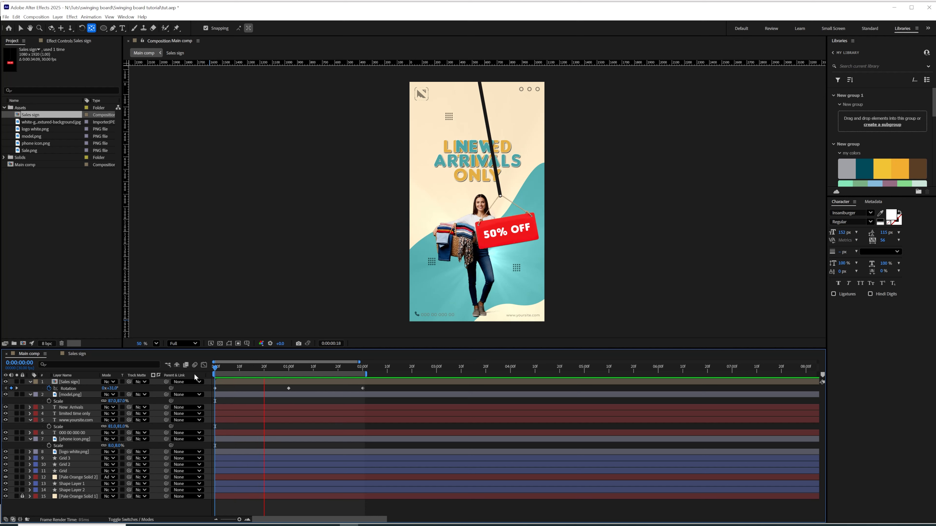
pyautogui.press('space')
# - Apply Easy Ease to all three Sales sign Rotation keyframes and preview the swing
pyautogui.moveTo(370, 395); pyautogui.dragTo(212, 386)
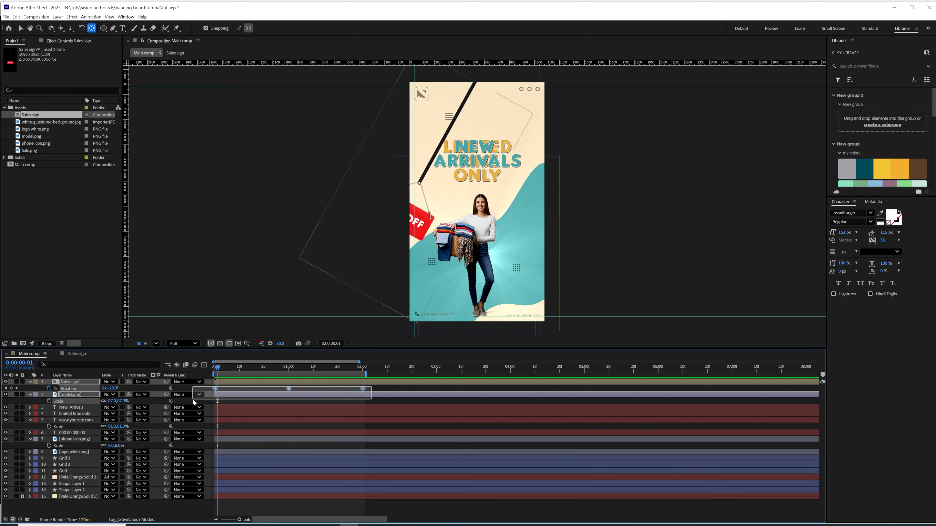
pyautogui.rightClick(216, 388)
pyautogui.moveTo(259, 494)
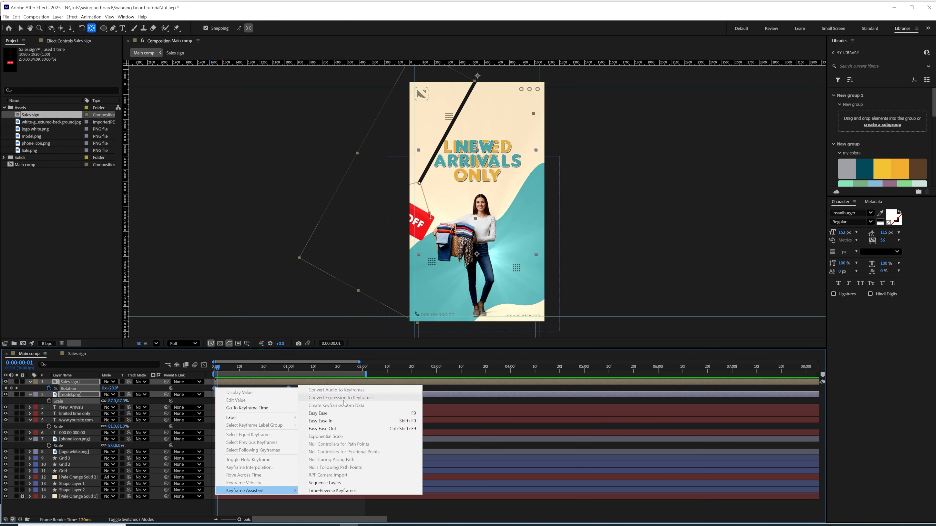
pyautogui.click(334, 411)
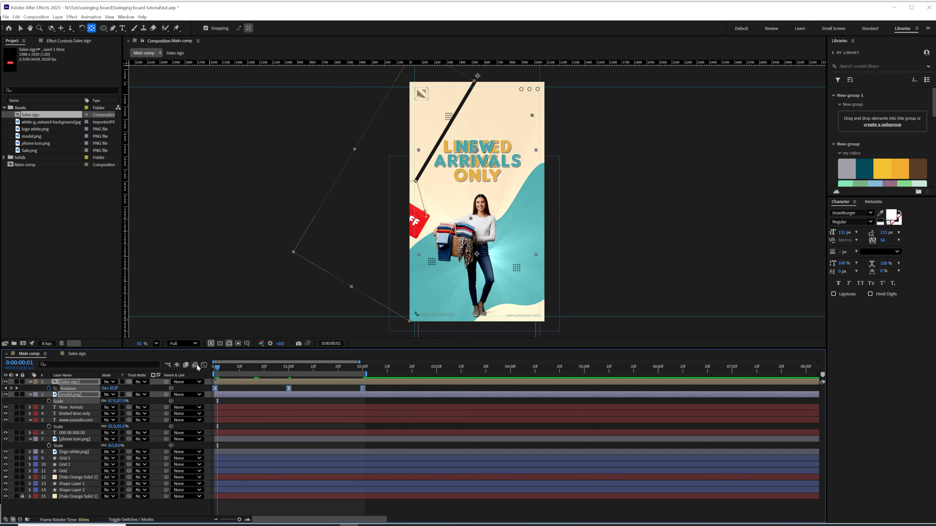
pyautogui.click(204, 365)
pyautogui.click(206, 365)
pyautogui.press('space')
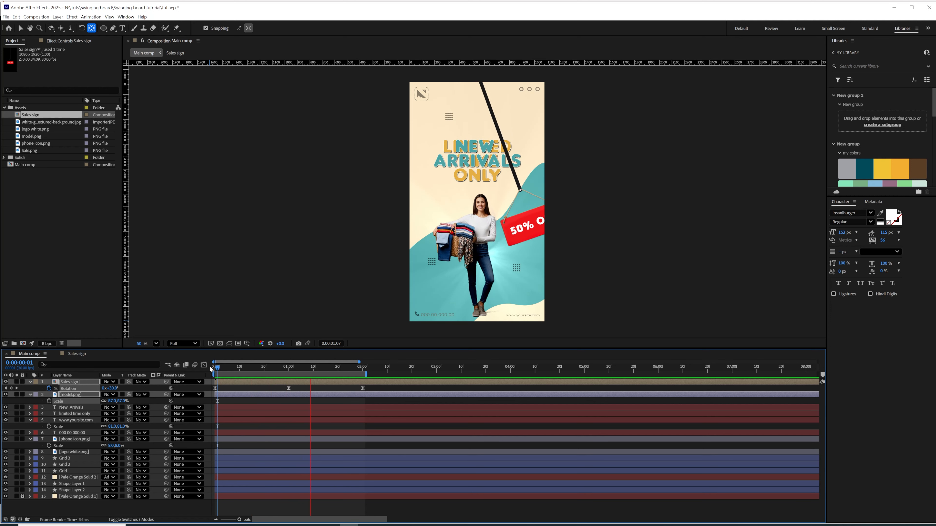
pyautogui.press('space')
# - Stretch the Sales sign's Rotation keyframes proportionally to end at 3 seconds, extend the work area to match, and preview the slower swing
pyautogui.moveTo(376, 386); pyautogui.dragTo(207, 395)
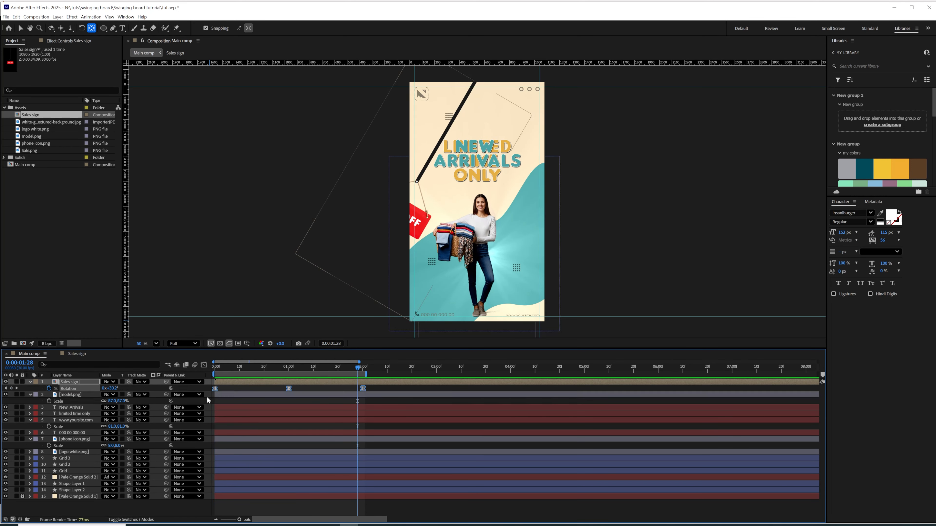
pyautogui.moveTo(364, 388); pyautogui.dragTo(436, 388)
pyautogui.click(437, 369)
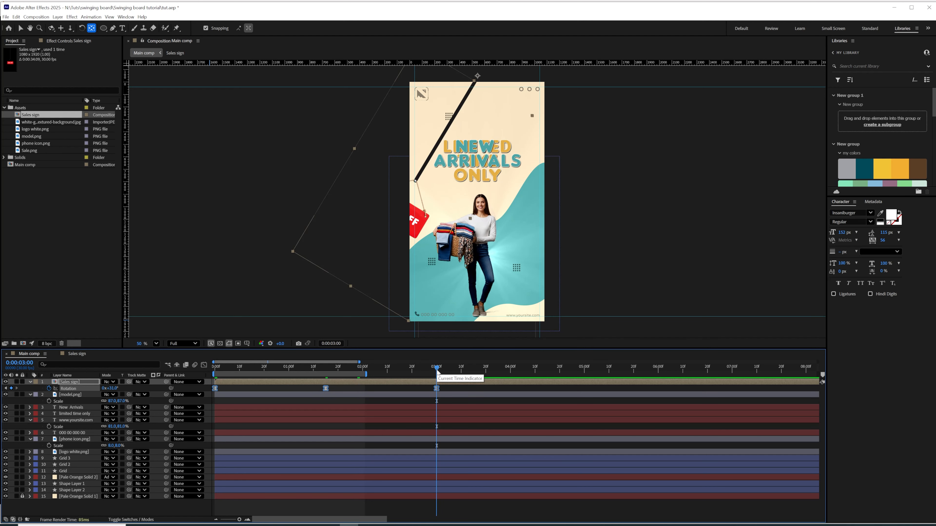
pyautogui.press('space')
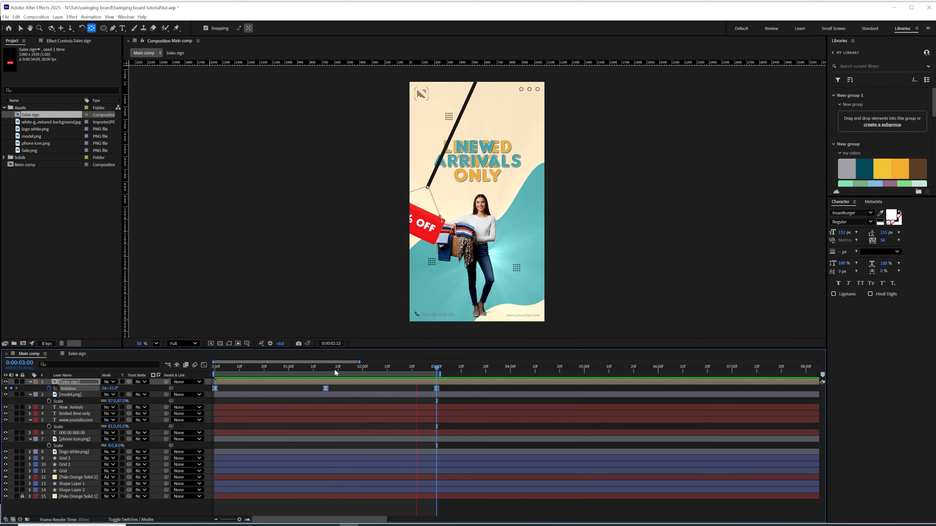
pyautogui.press('space')
pyautogui.moveTo(340, 368); pyautogui.dragTo(221, 394)
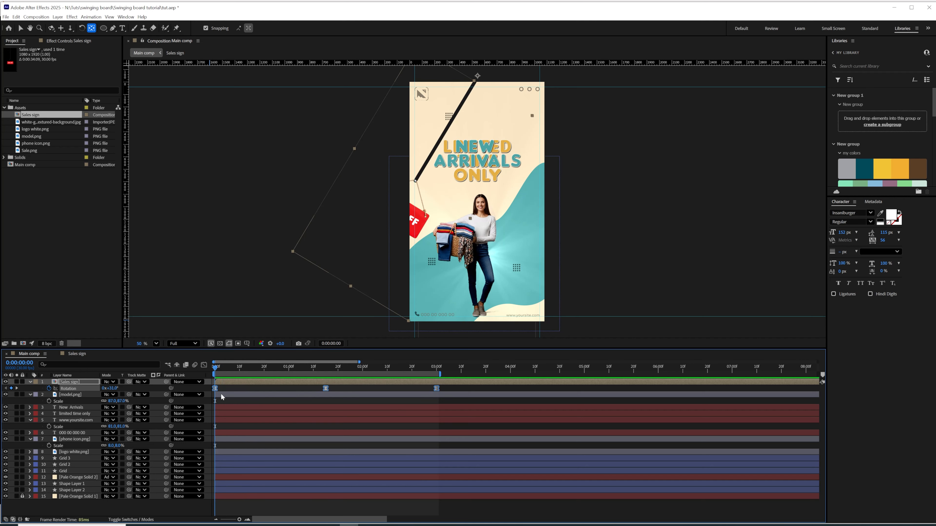
# - Apply the CC Bend It distortion effect to the Sales sign layer
pyautogui.click(262, 389)
pyautogui.click(71, 16)
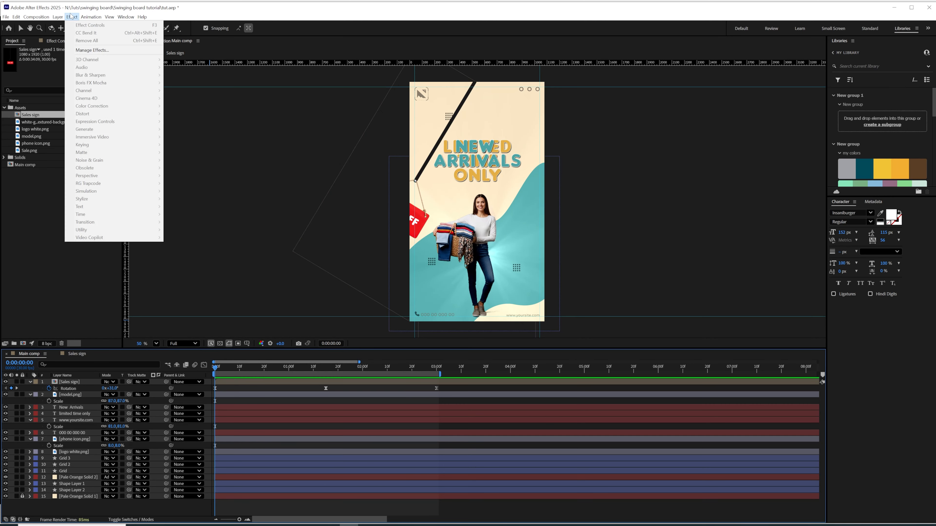
pyautogui.press('Escape')
pyautogui.click(76, 382)
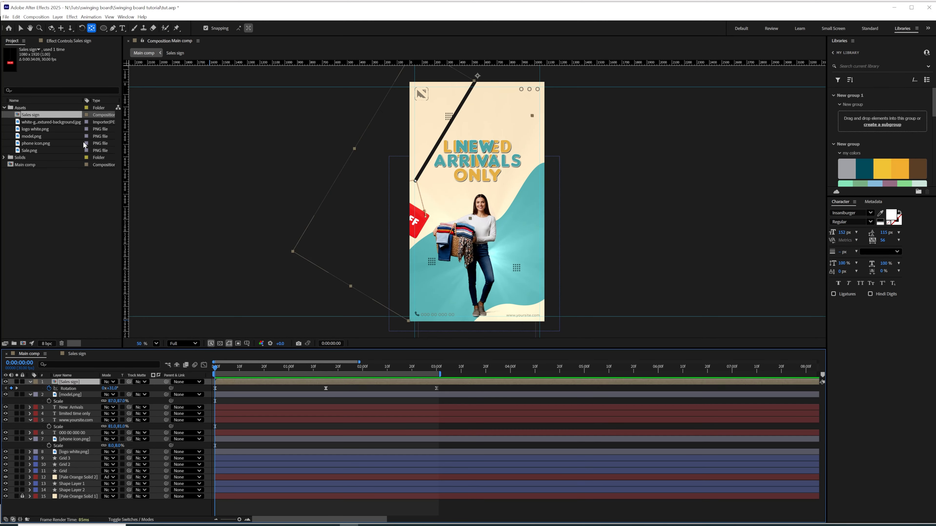
pyautogui.click(74, 16)
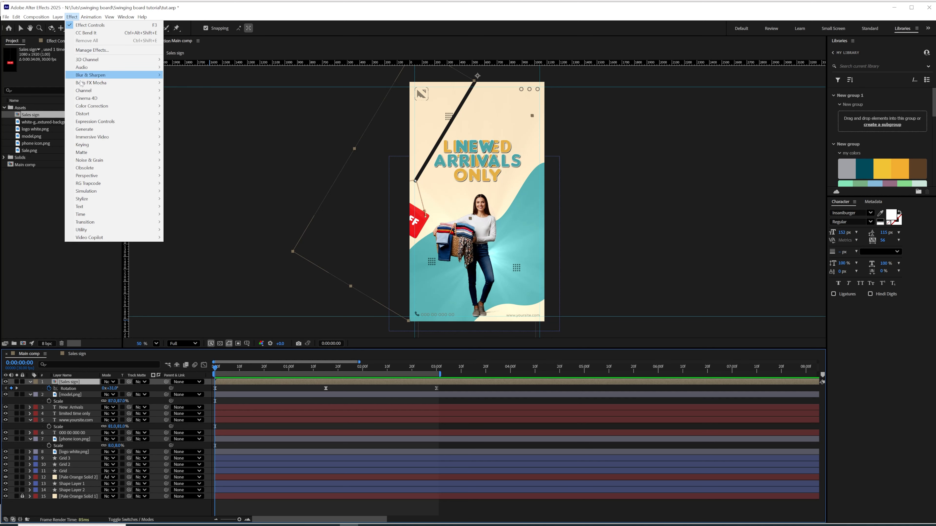
pyautogui.moveTo(87, 114)
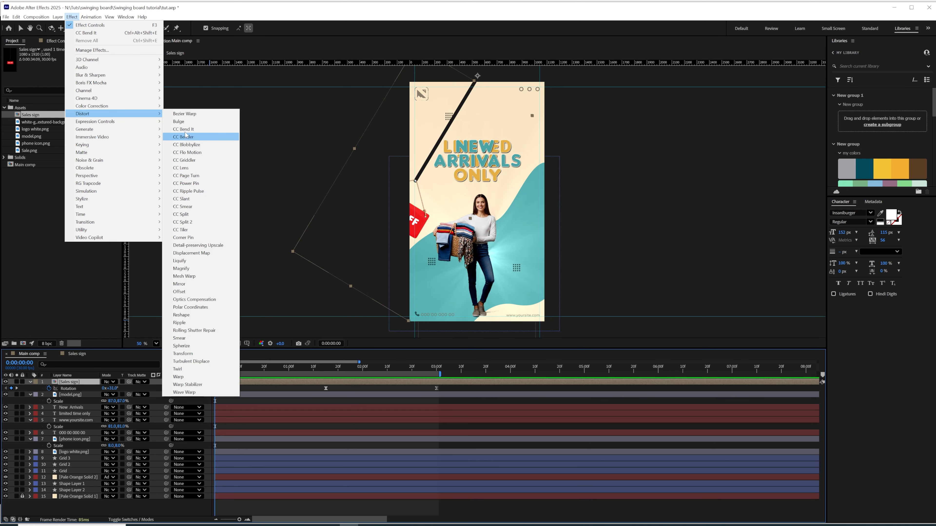
pyautogui.click(185, 129)
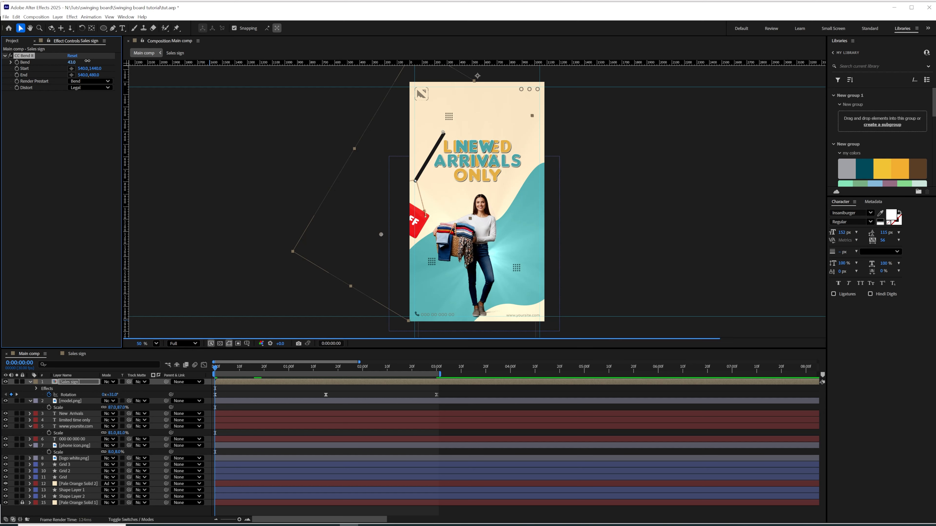
# - Try bending the Sales sign with the default CC Bend It points, check it near frame 24, and reset the effect
pyautogui.moveTo(85, 61); pyautogui.dragTo(90, 61)
pyautogui.click(272, 368)
pyautogui.moveTo(273, 371); pyautogui.dragTo(275, 371)
pyautogui.click(72, 56)
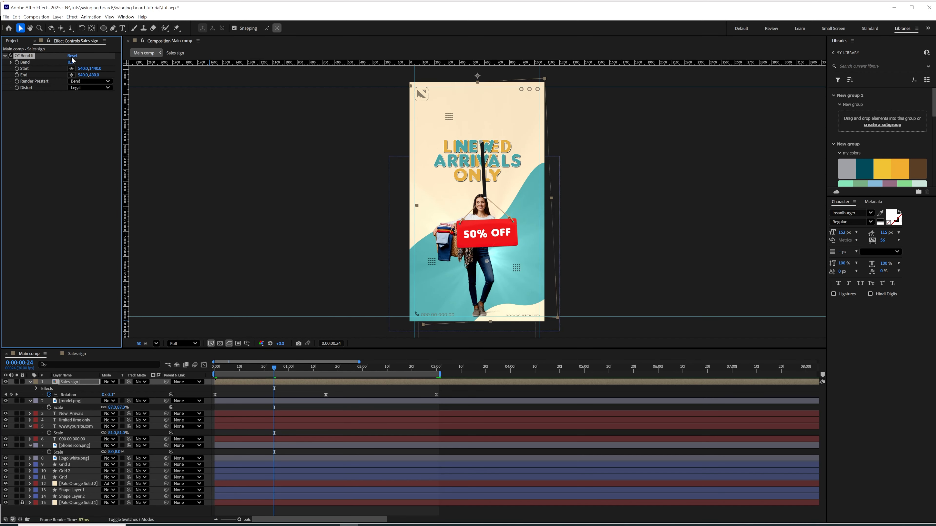
pyautogui.moveTo(97, 61); pyautogui.dragTo(76, 55)
pyautogui.click(76, 55)
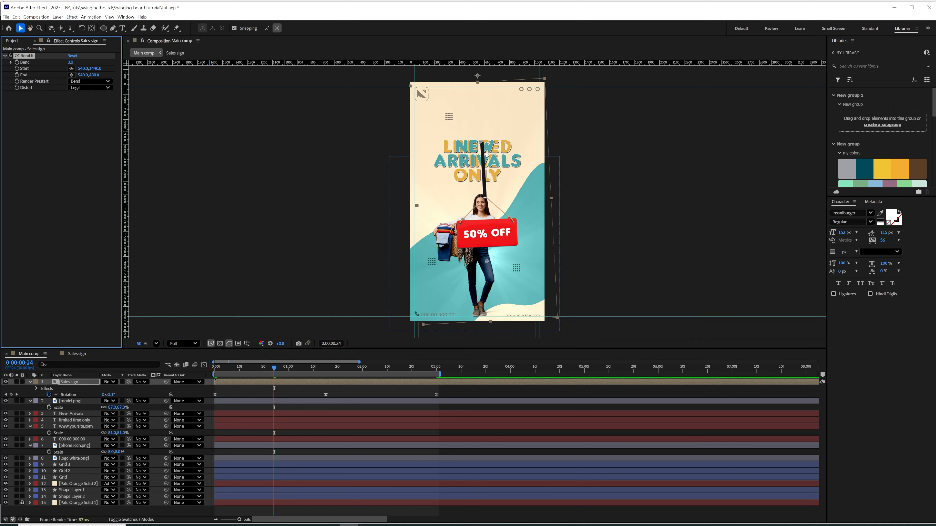
# - Try placing the CC Bend It End point at the line's top end with a slight bend, and reset the effect
pyautogui.moveTo(483, 145); pyautogui.dragTo(478, 78)
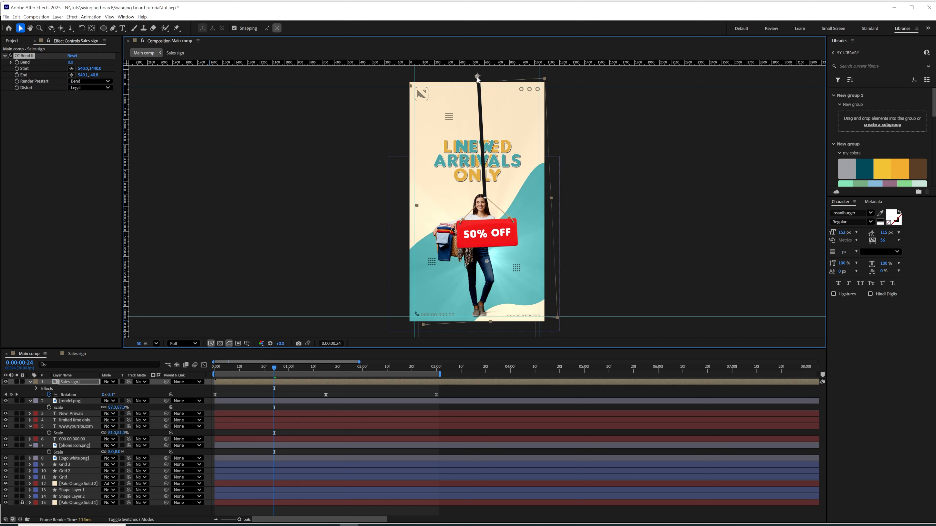
pyautogui.moveTo(69, 62); pyautogui.dragTo(70, 63)
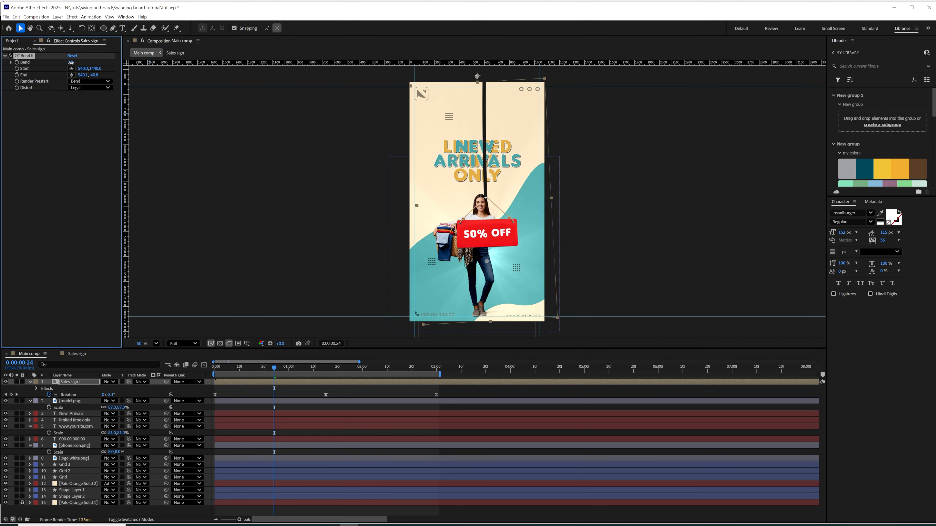
pyautogui.click(72, 56)
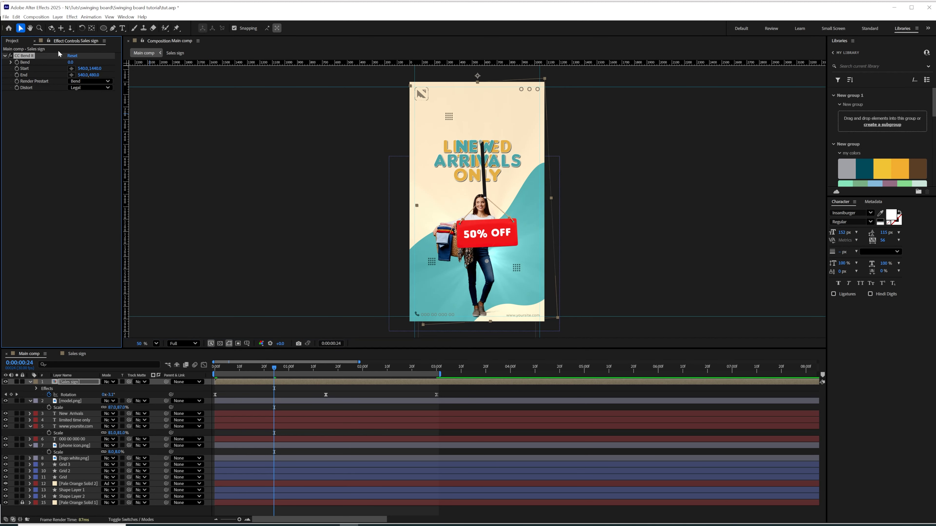
# - Place the CC Bend It Start point at the line's top end and the End point below the sign, and set Bend to 24
pyautogui.moveTo(484, 148); pyautogui.dragTo(485, 95)
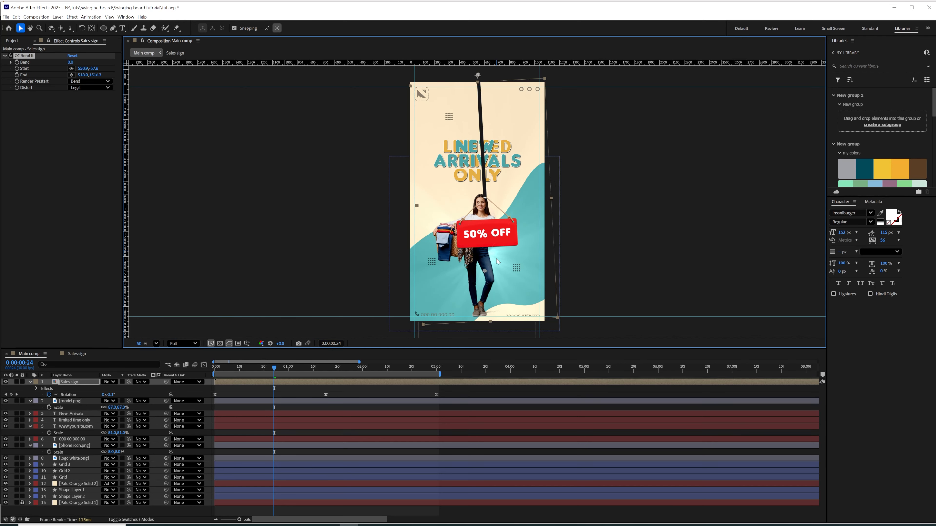
pyautogui.moveTo(484, 274); pyautogui.dragTo(485, 255)
pyautogui.moveTo(71, 62); pyautogui.dragTo(92, 68)
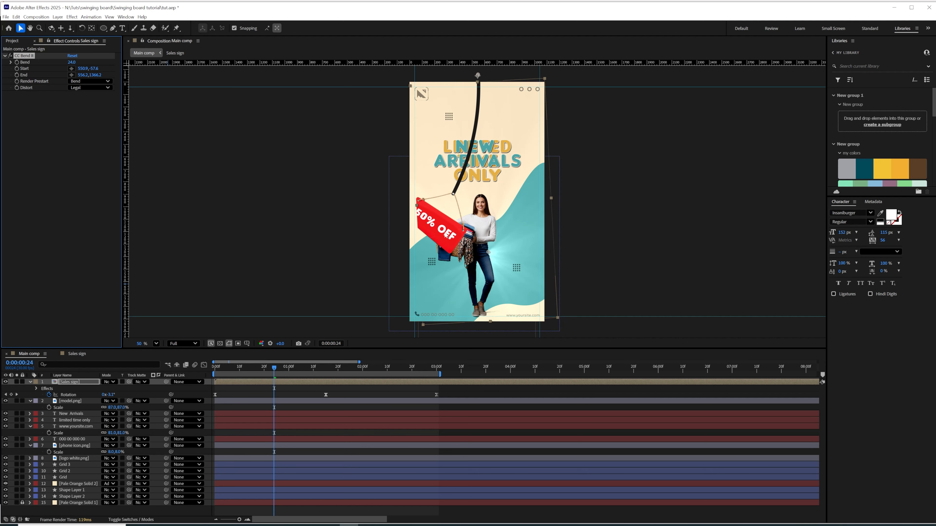
# - Change the Sales sign composition to the HD 1920x1080 29.97 fps preset and return to Main comp
pyautogui.doubleClick(75, 383)
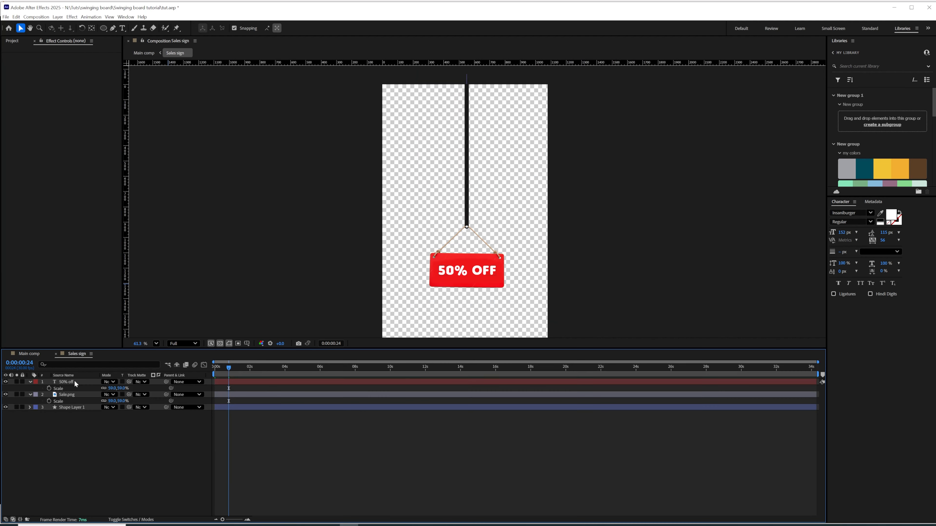
pyautogui.click(47, 17)
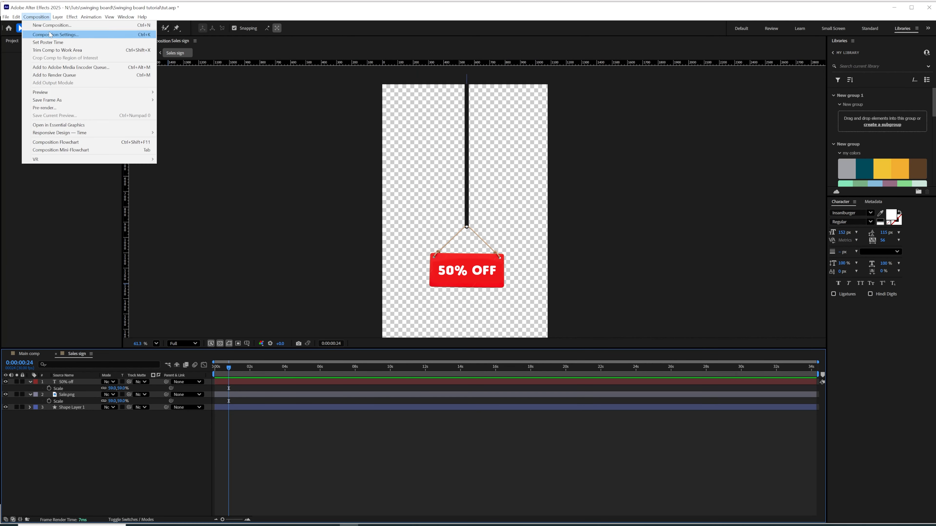
pyautogui.click(55, 34)
pyautogui.click(459, 209)
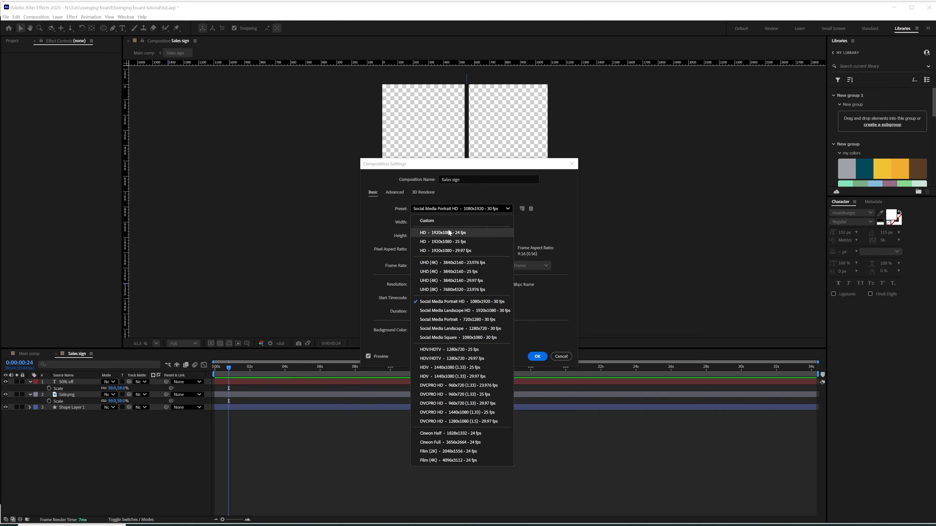
pyautogui.click(446, 251)
pyautogui.click(537, 356)
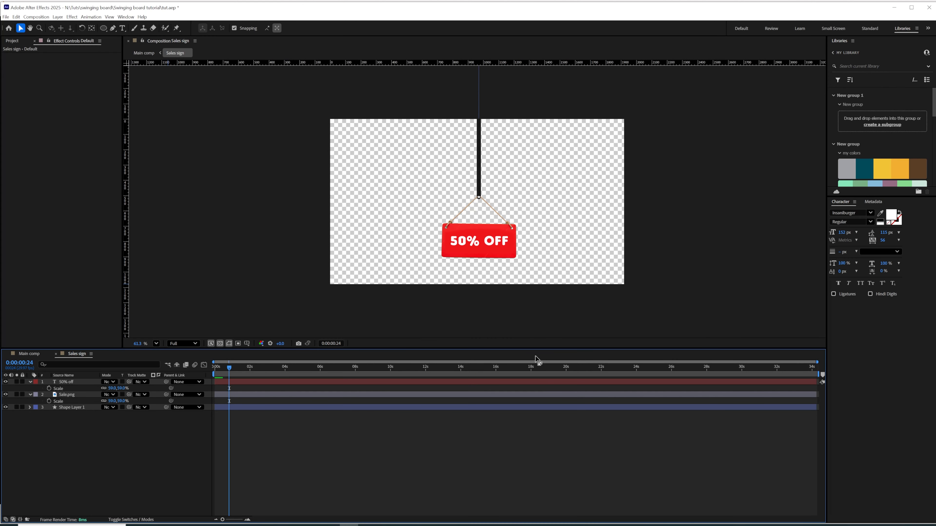
pyautogui.click(45, 354)
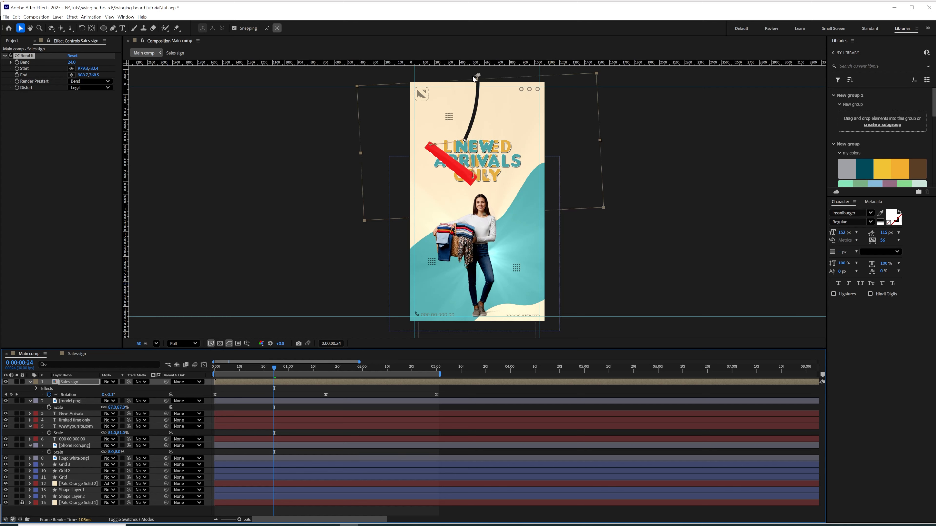
# - Set the Sales sign composition's height to 2163 px and return to Main comp
pyautogui.doubleClick(76, 382)
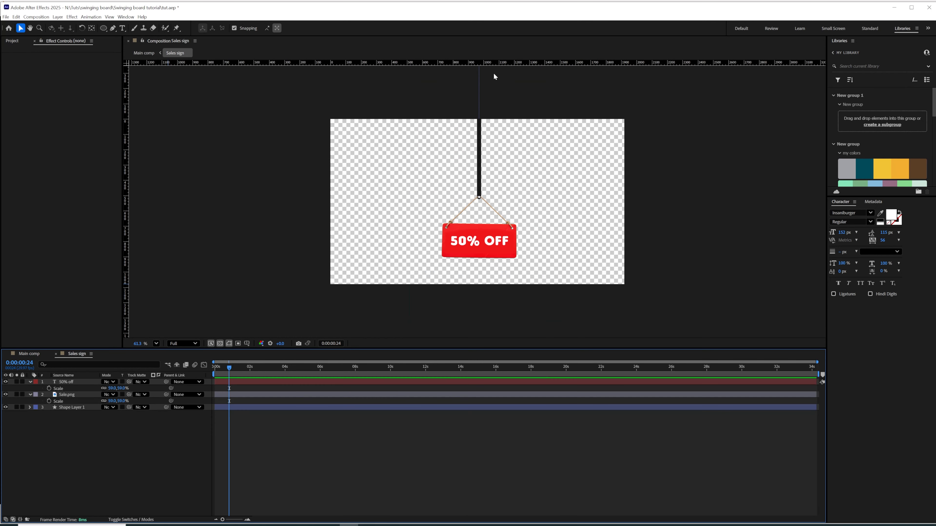
pyautogui.click(36, 17)
pyautogui.click(52, 32)
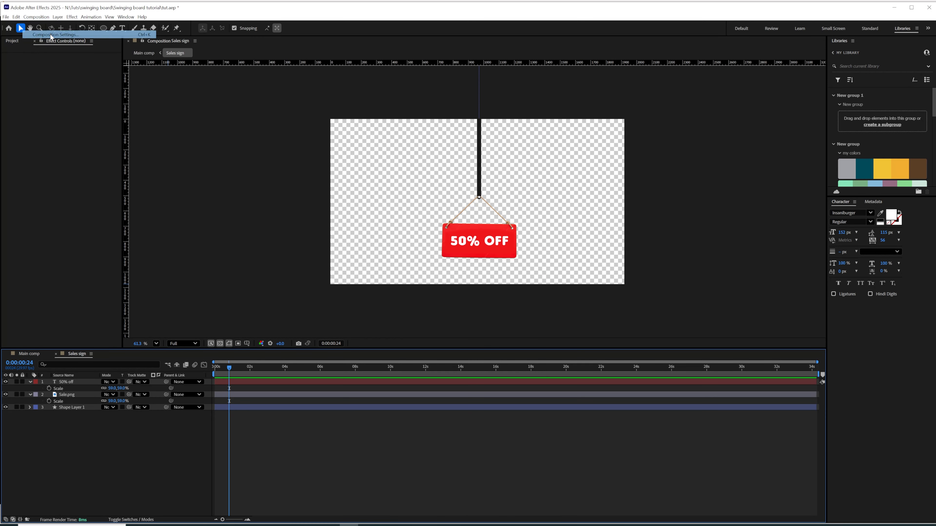
pyautogui.moveTo(420, 239); pyautogui.dragTo(416, 238)
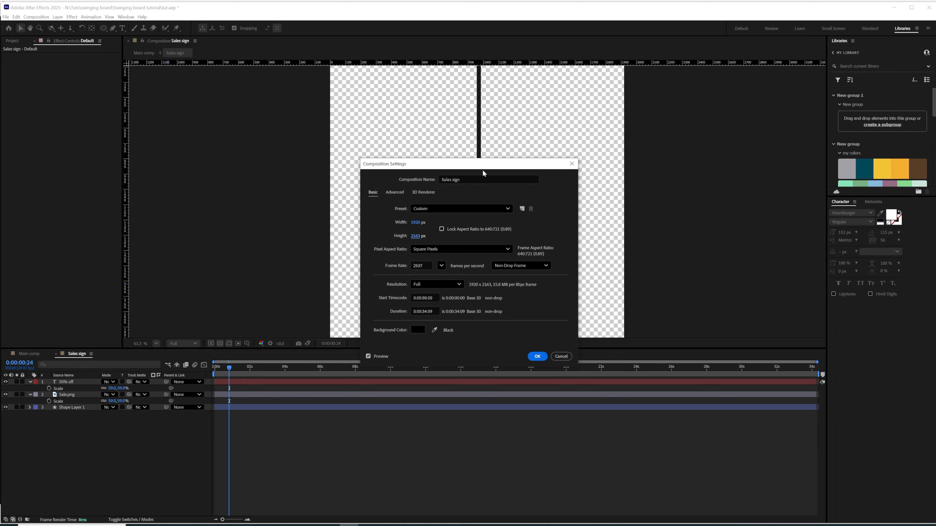
pyautogui.click(537, 356)
pyautogui.click(25, 354)
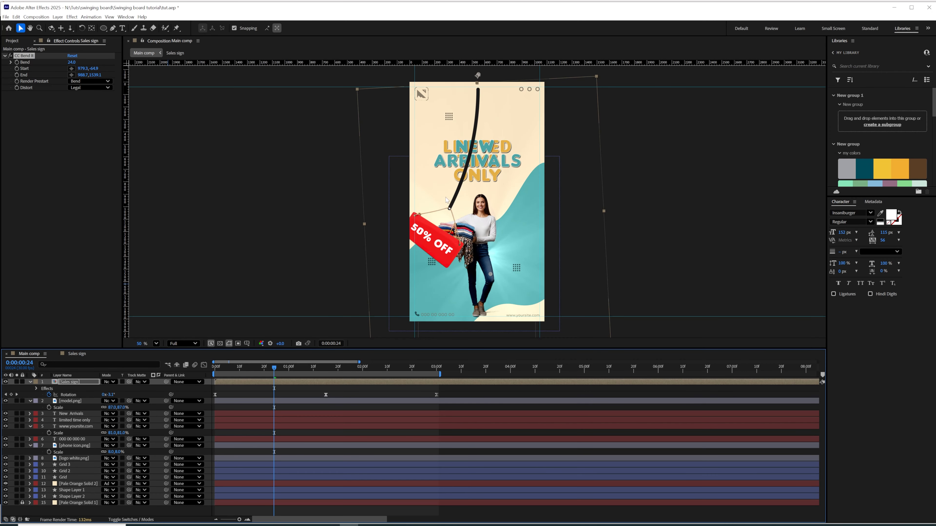
# - Move the Sales sign layer slightly up in Main comp and set its CC Bend It Bend to 0
pyautogui.press(',')
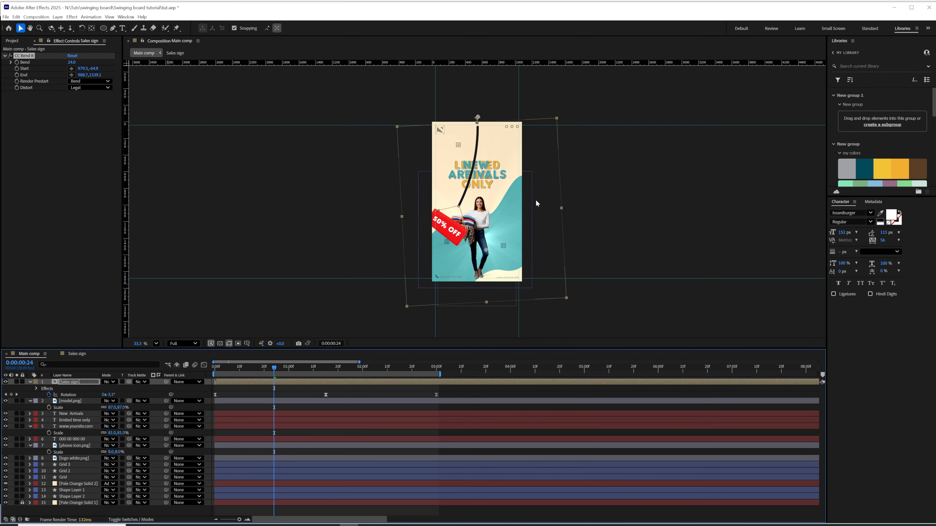
pyautogui.moveTo(559, 231); pyautogui.dragTo(557, 227)
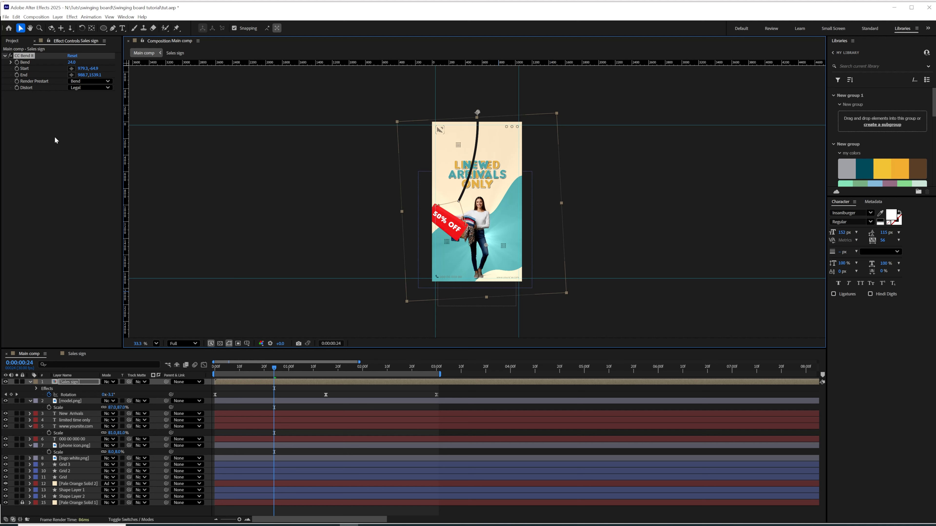
pyautogui.moveTo(70, 64)
pyautogui.mouseDown()
pyautogui.moveTo(80, 62)
pyautogui.moveTo(44, 68)
pyautogui.moveTo(74, 70)
pyautogui.mouseUp()
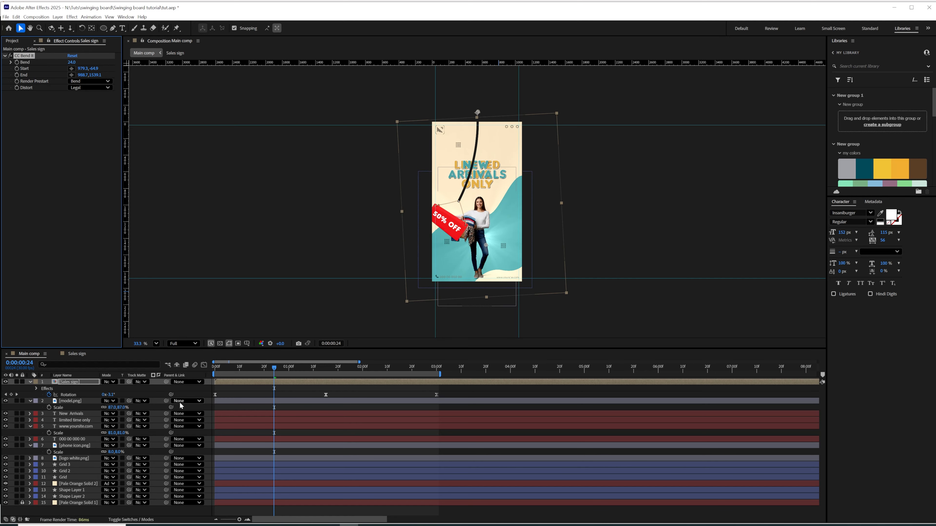
pyautogui.click(73, 55)
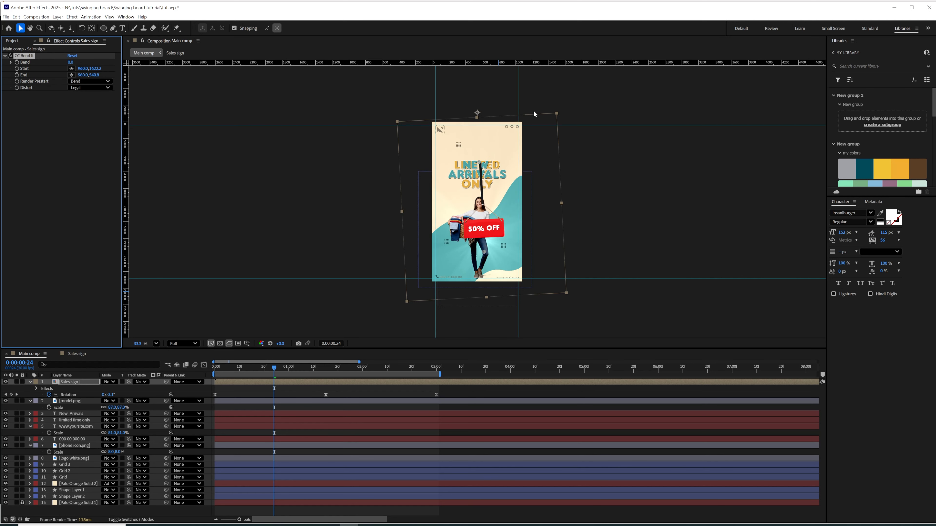
pyautogui.hotkey('ctrl', 'z')
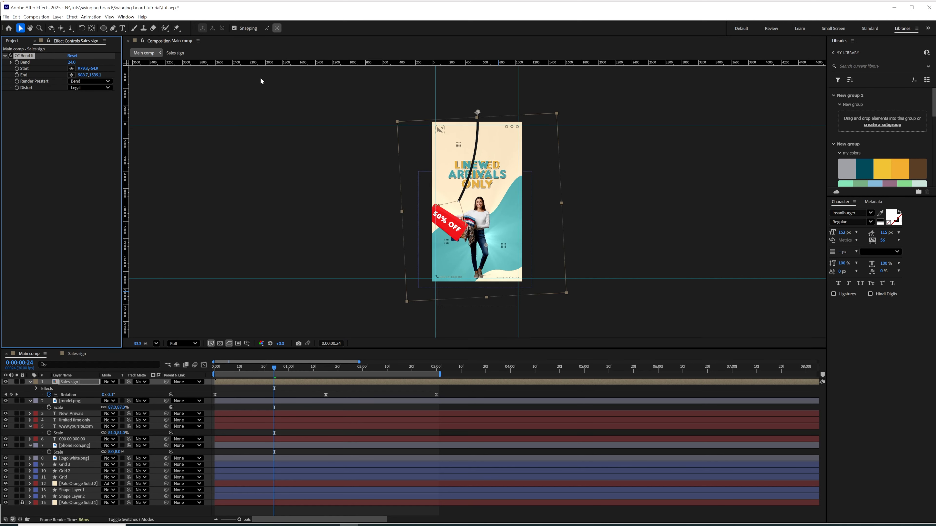
pyautogui.click(72, 62)
pyautogui.click(75, 147)
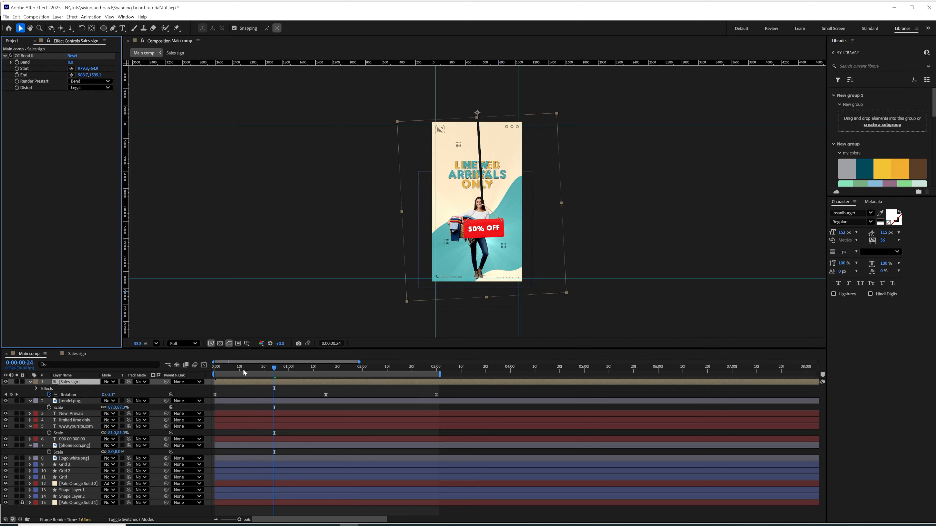
# - Keyframe the sign's Bend at 0 on the first frame and at 25 on 0:00:00:20
pyautogui.press('Home')
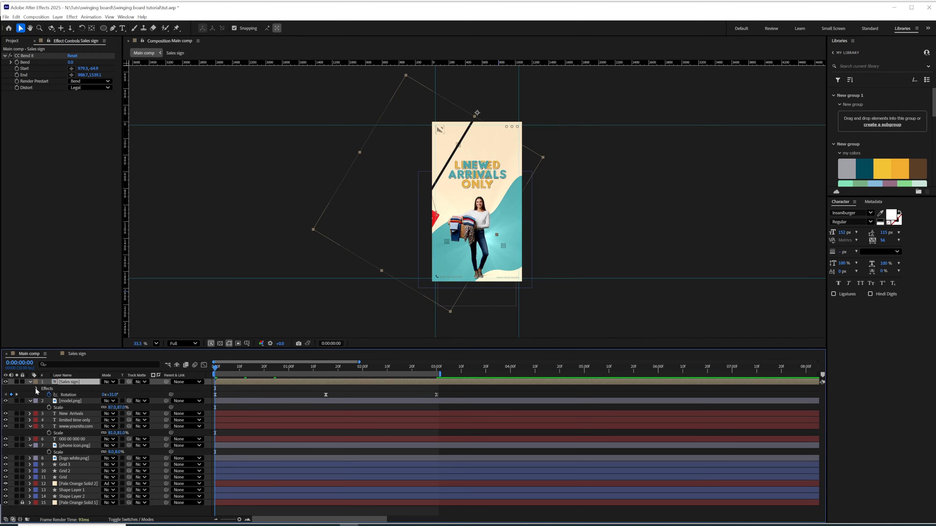
pyautogui.click(37, 389)
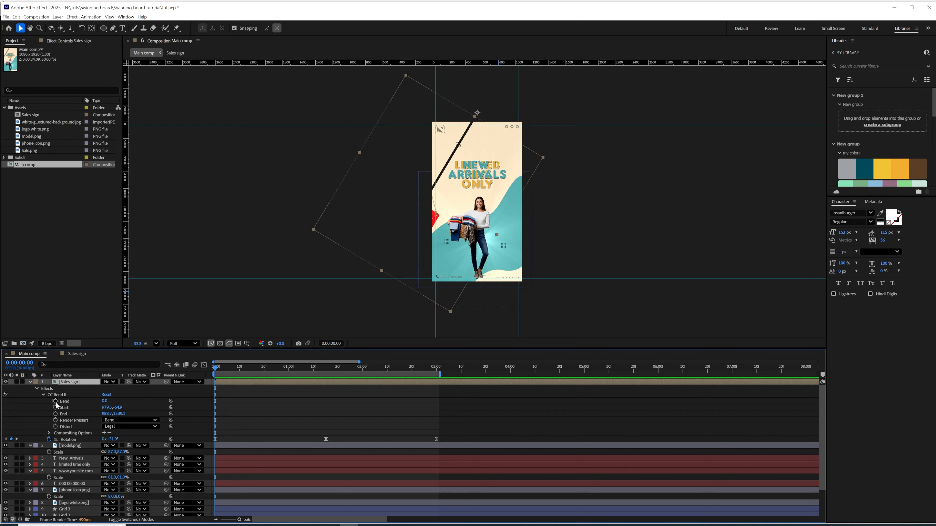
pyautogui.click(55, 401)
pyautogui.moveTo(235, 373); pyautogui.dragTo(266, 373)
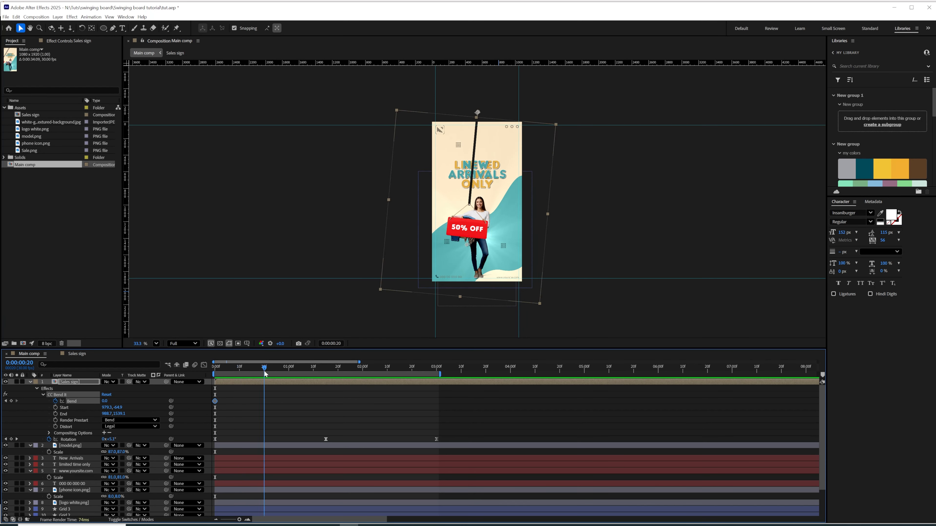
pyautogui.click(105, 401)
pyautogui.write('25')
pyautogui.press('Return')
# - Add a Bend keyframe of -25 at 0:00:02:10
pyautogui.moveTo(272, 370); pyautogui.dragTo(388, 381)
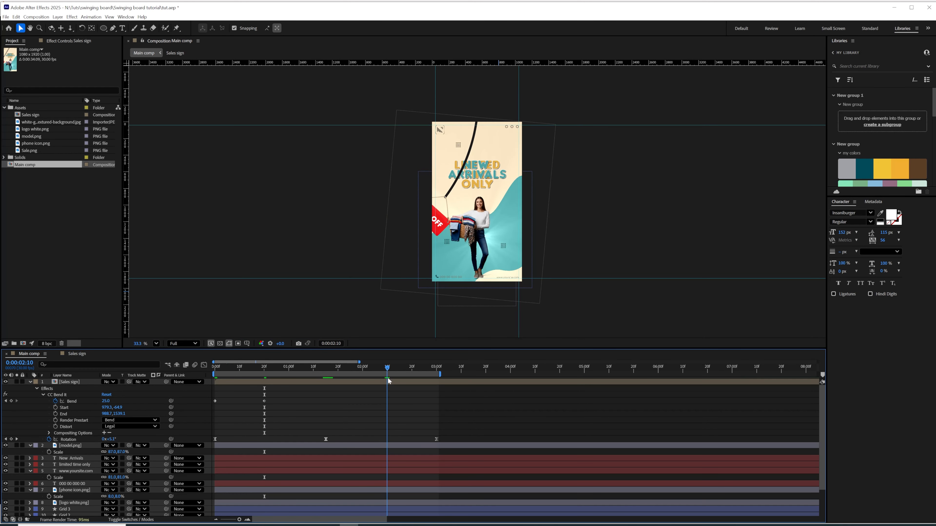
pyautogui.click(11, 402)
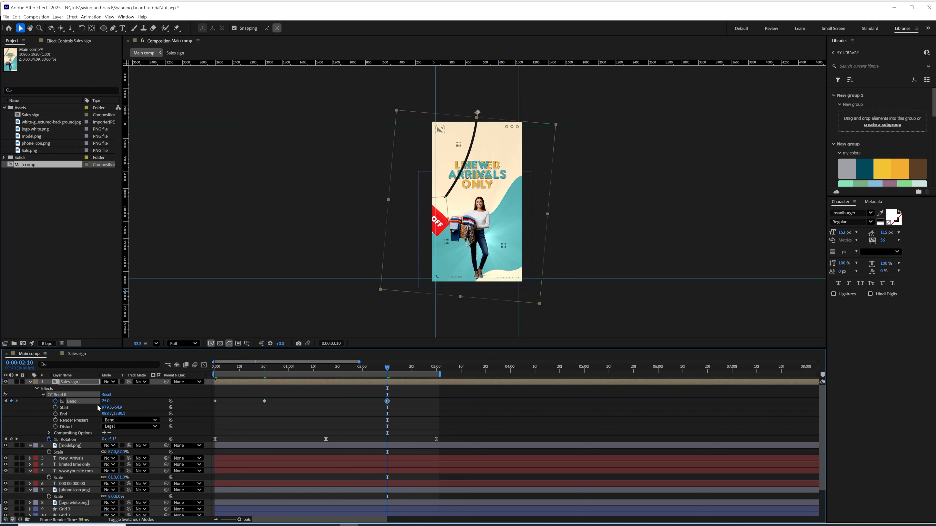
pyautogui.click(106, 402)
pyautogui.click(133, 401)
# - Add a closing Bend keyframe at 0:00:03:00, edit its value, and preview the swing
pyautogui.moveTo(415, 373); pyautogui.dragTo(439, 373)
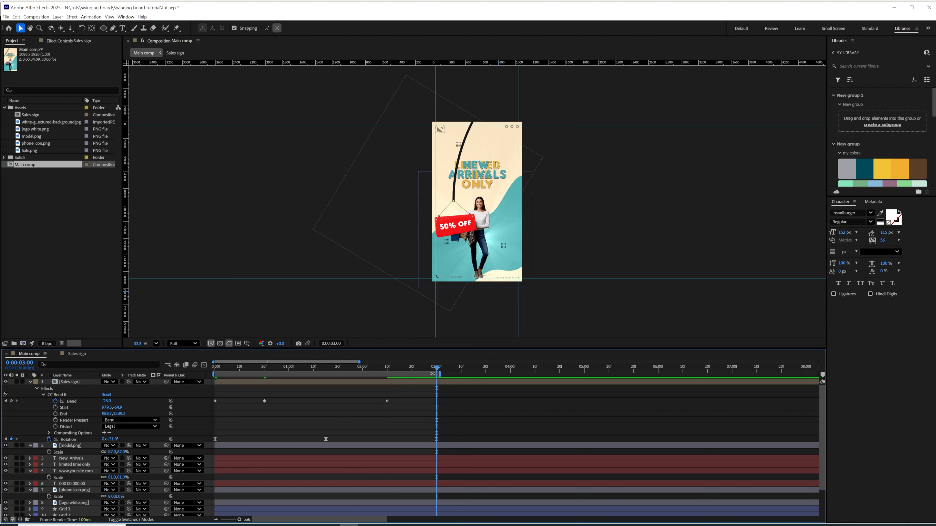
pyautogui.click(12, 401)
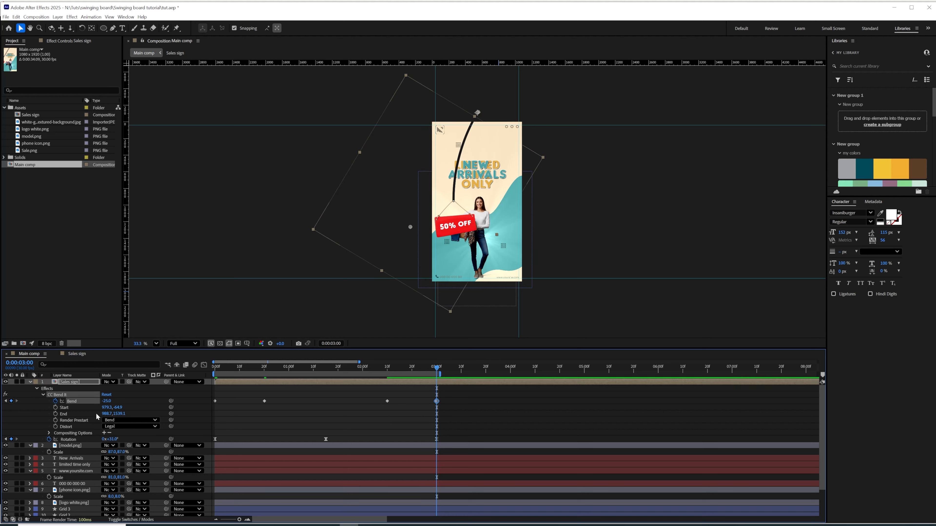
pyautogui.click(106, 402)
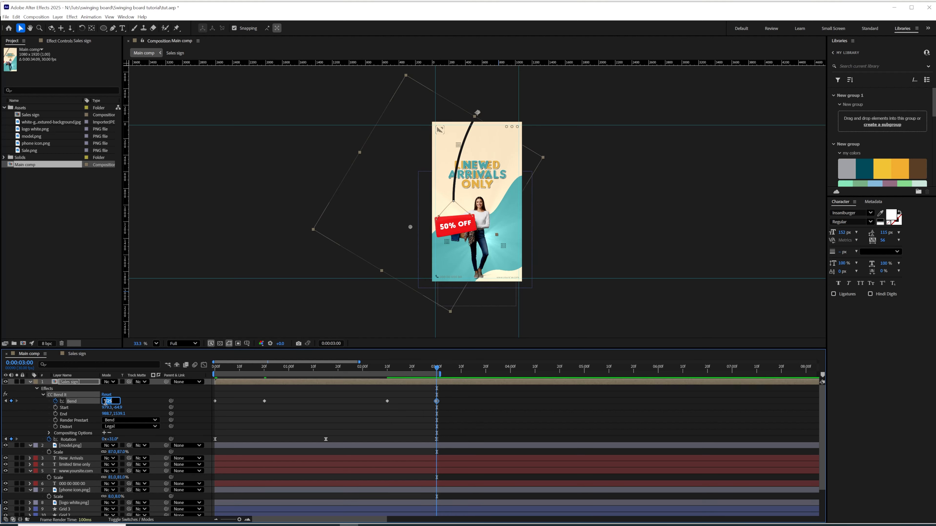
pyautogui.click(126, 405)
pyautogui.press('space')
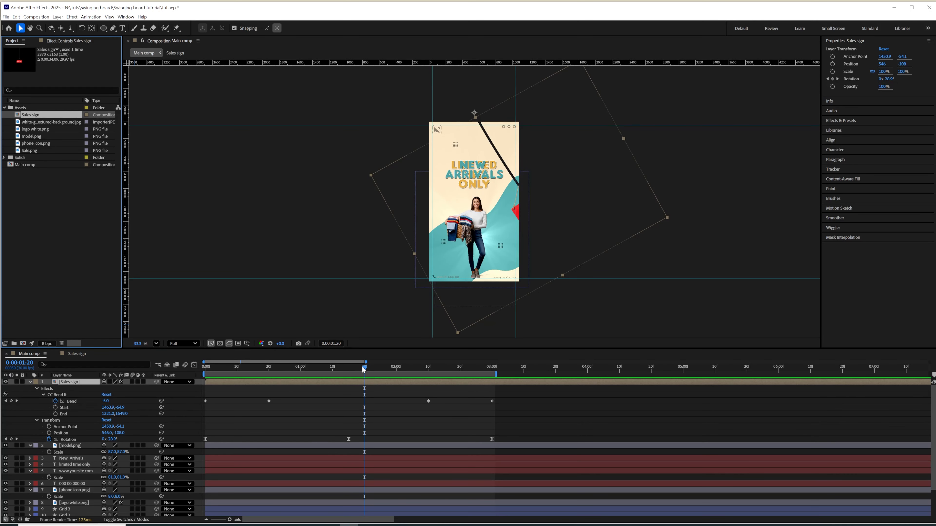
# - Duplicate the Sales sign layer and pre-compose the copy as "matte", moving all attributes into the new composition
pyautogui.moveTo(363, 370); pyautogui.dragTo(409, 383)
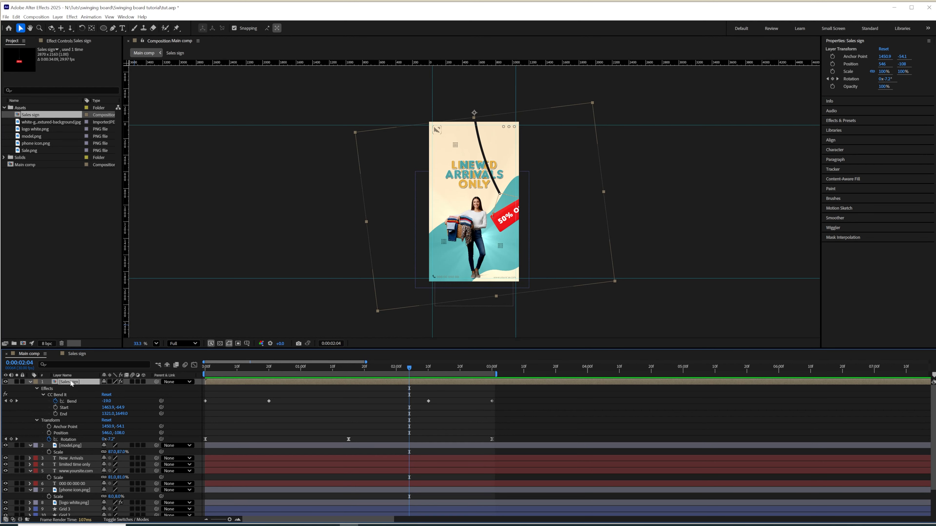
pyautogui.hotkey('ctrl', 'd')
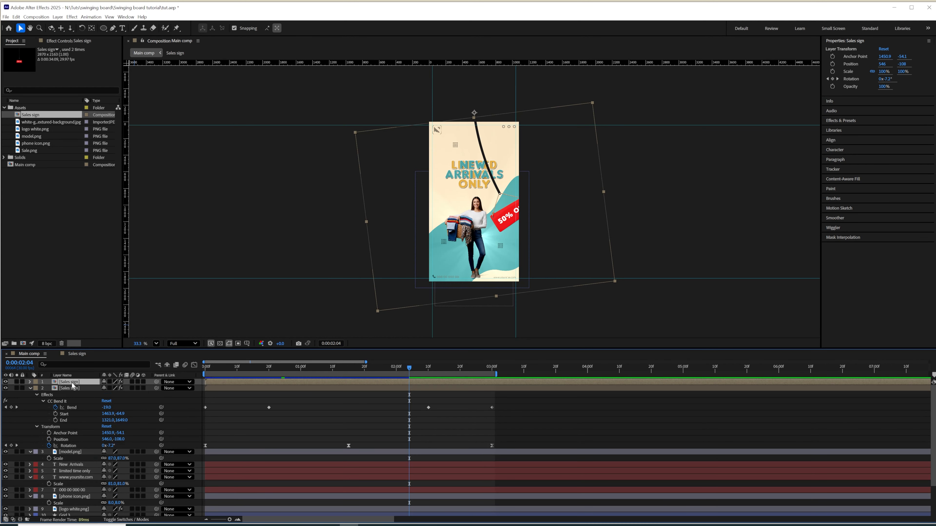
pyautogui.hotkey('ctrl', 'shift', 'c')
pyautogui.write('matte')
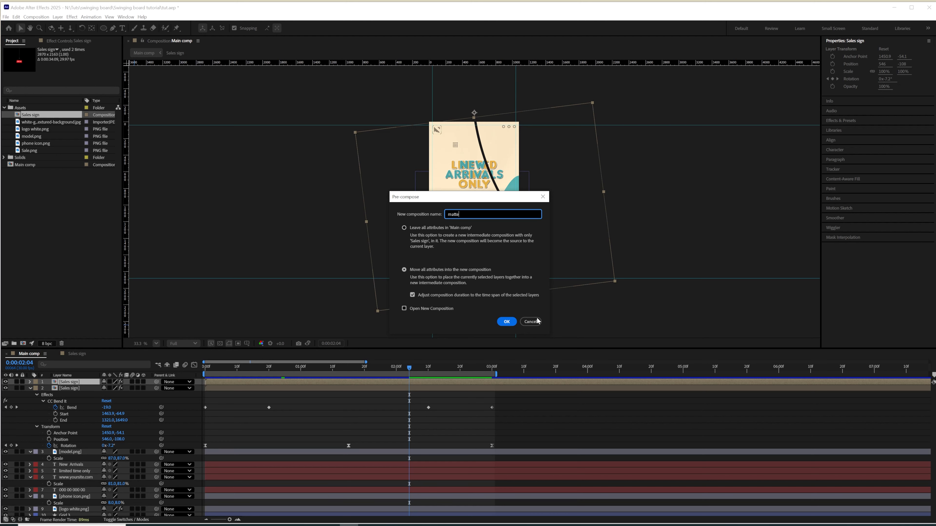
pyautogui.click(506, 324)
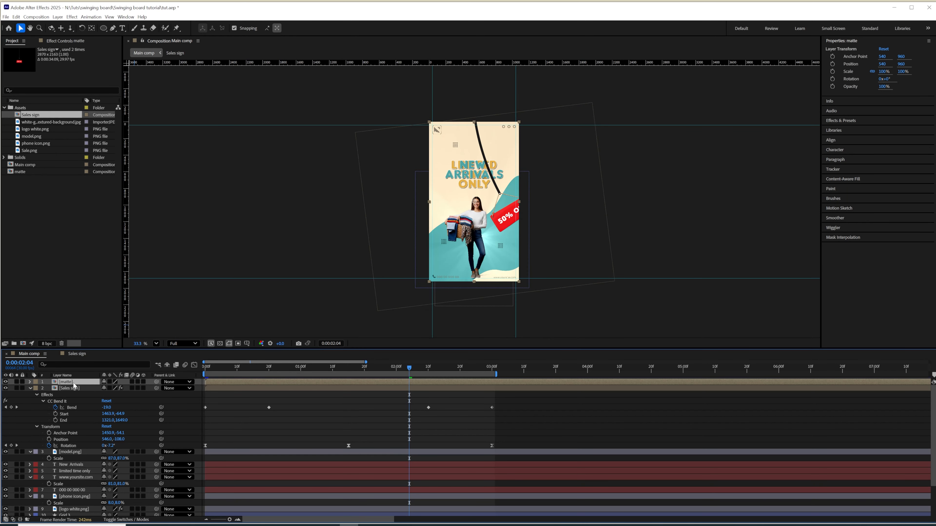
# - In the matte composition, replace the Sales sign layer's source with a duplicate of the Sales sign composition
pyautogui.doubleClick(74, 383)
pyautogui.click(31, 115)
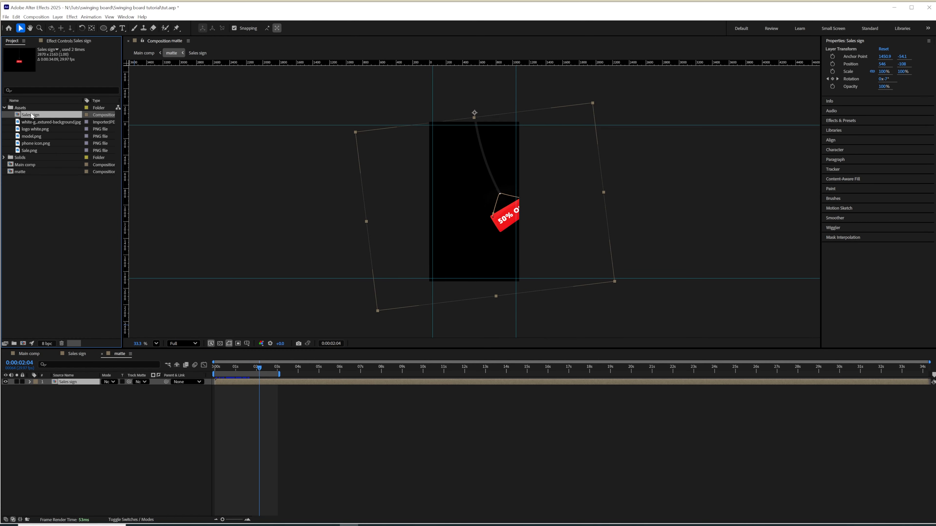
pyautogui.hotkey('ctrl', 'd')
pyautogui.moveTo(35, 124); pyautogui.dragTo(80, 385)
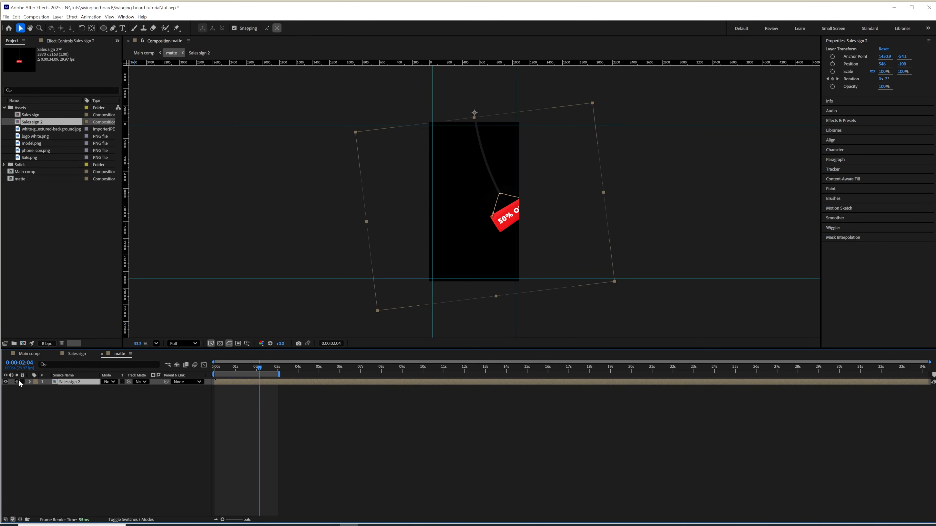
# - In Sales sign 2, draw a filled four-point Pen shape from the hanging line's full height out past the composition's right edge
pyautogui.doubleClick(76, 382)
pyautogui.click(113, 29)
pyautogui.scroll(5, 660, 136)
pyautogui.press('space')
pyautogui.moveTo(537, 95); pyautogui.dragTo(587, 183)
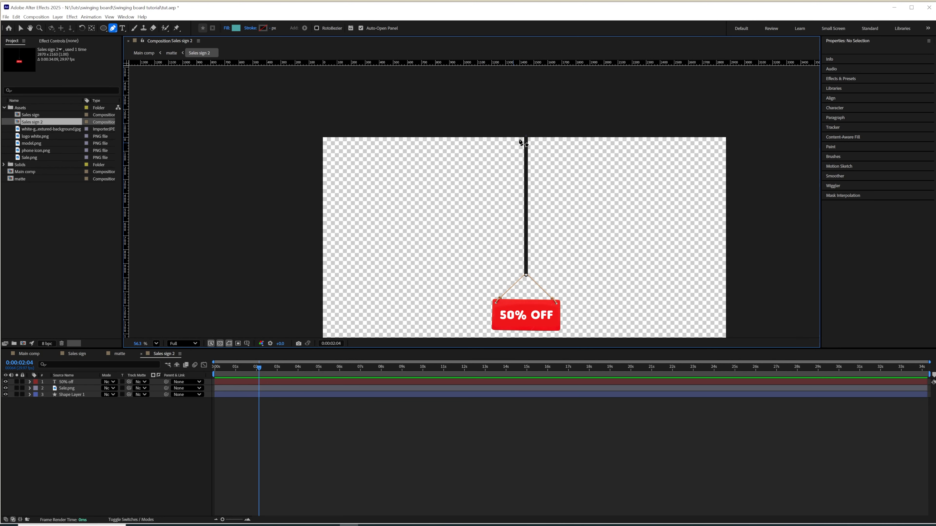
pyautogui.click(525, 133)
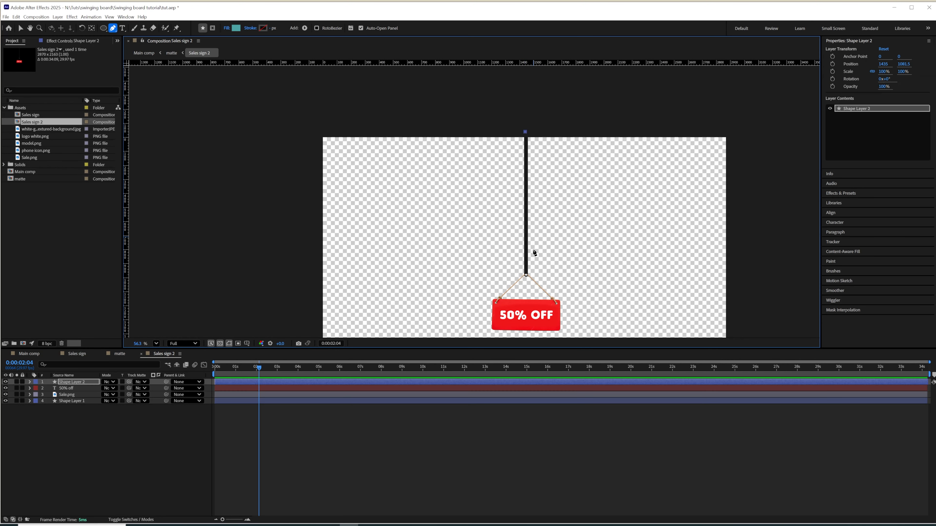
pyautogui.click(526, 277)
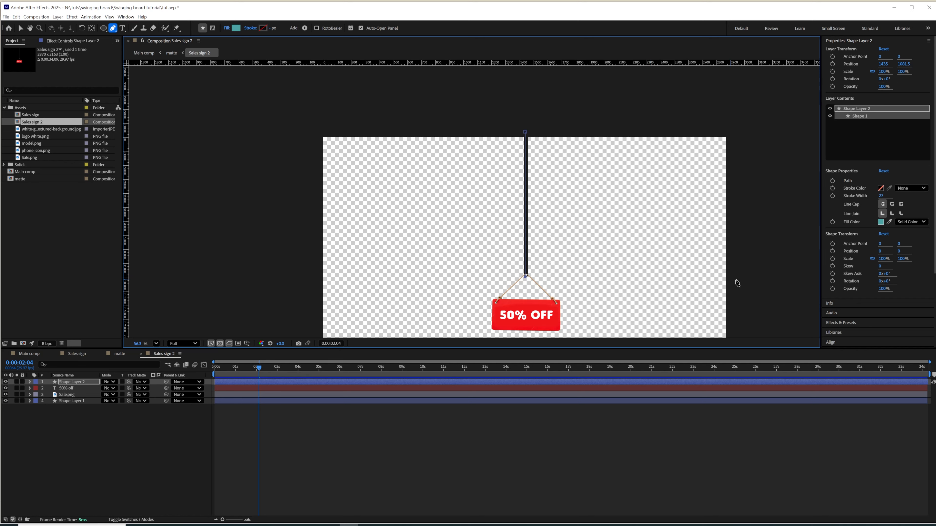
pyautogui.click(749, 276)
pyautogui.click(749, 118)
pyautogui.click(525, 132)
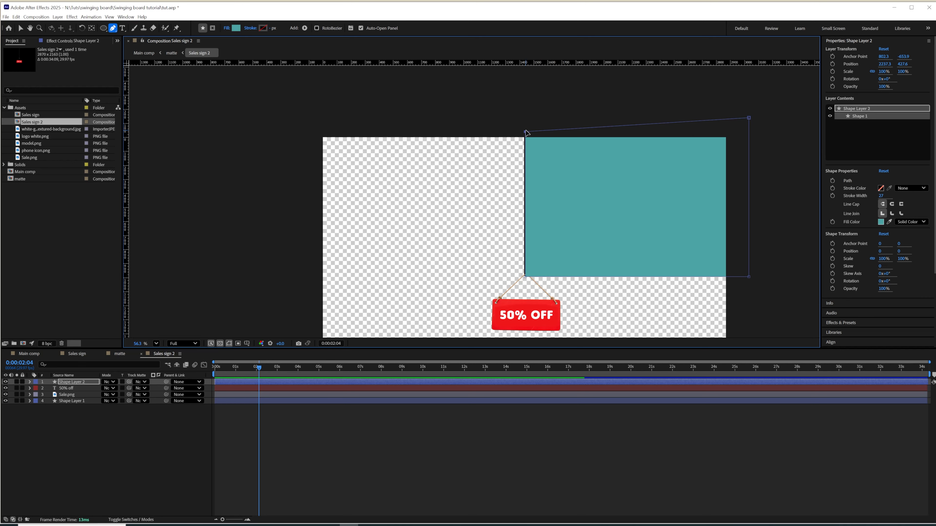
# - Nudge the filled shape 7 px left so that its edge meets the hanging line's left edge
pyautogui.press('.')
pyautogui.press('.')
pyautogui.press('v')
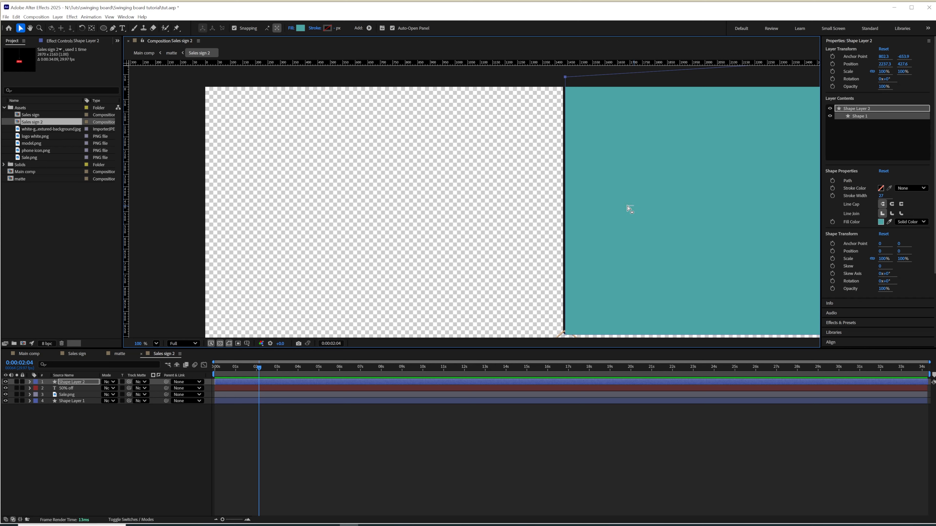
pyautogui.press('Left')
pyautogui.press('Left')
pyautogui.press('Left')
pyautogui.press('Left')
pyautogui.press('Left')
pyautogui.press('Left')
pyautogui.press('Left')
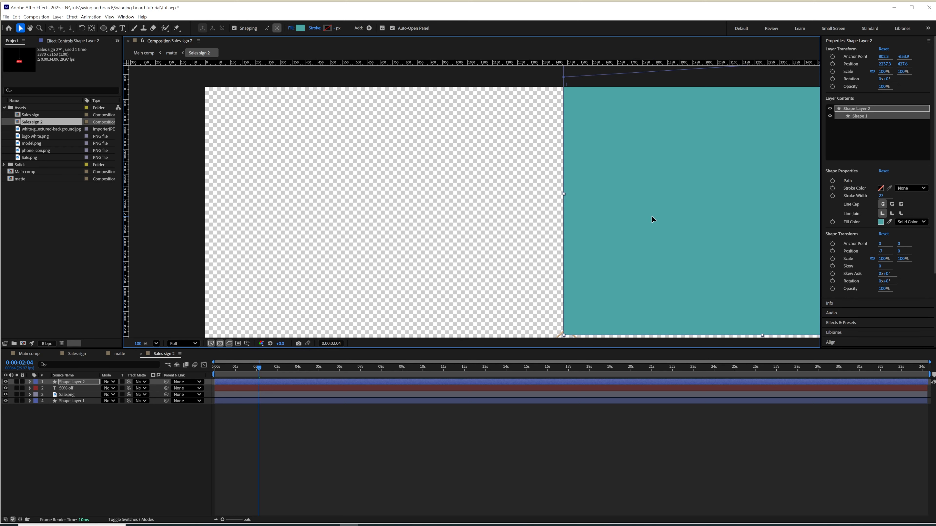
# - Move the new shape layer to the bottom of the Sales sign 2 layer stack, beneath the hanging line
pyautogui.moveTo(72, 382); pyautogui.dragTo(80, 407)
pyautogui.scroll(-5, 605, 217)
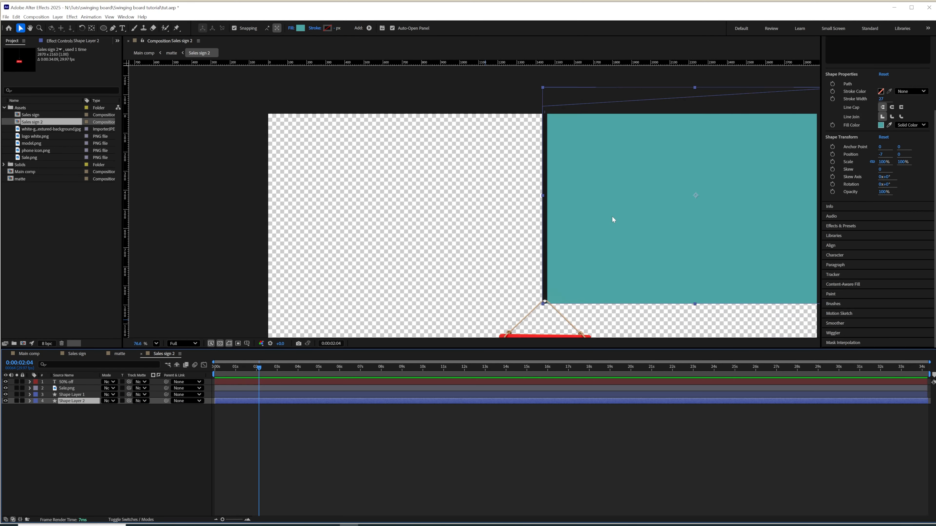
pyautogui.scroll(1, 612, 220)
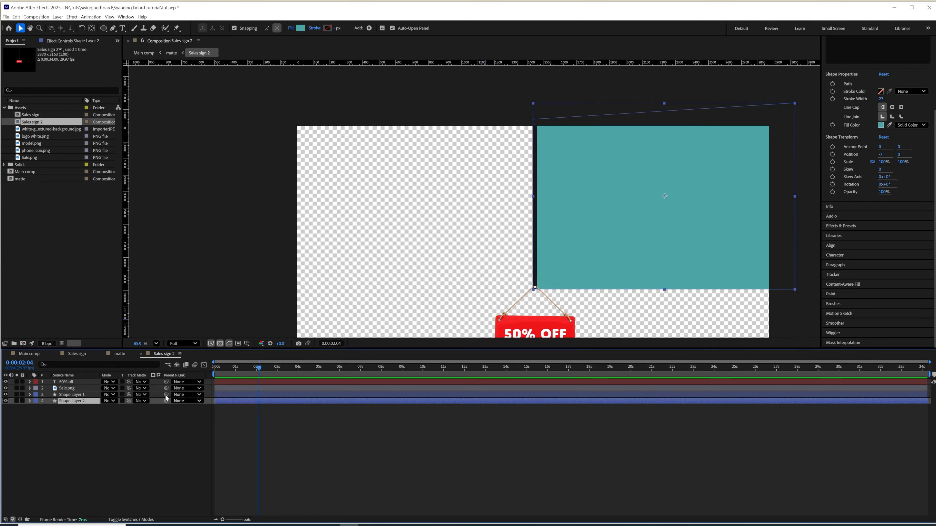
# - Return to Main comp and scrub through the swing to check how the filled shape follows the sign
pyautogui.click(33, 354)
pyautogui.moveTo(219, 369)
pyautogui.mouseDown()
pyautogui.moveTo(321, 388)
pyautogui.moveTo(268, 396)
pyautogui.moveTo(286, 370)
pyautogui.moveTo(228, 368)
pyautogui.mouseUp()
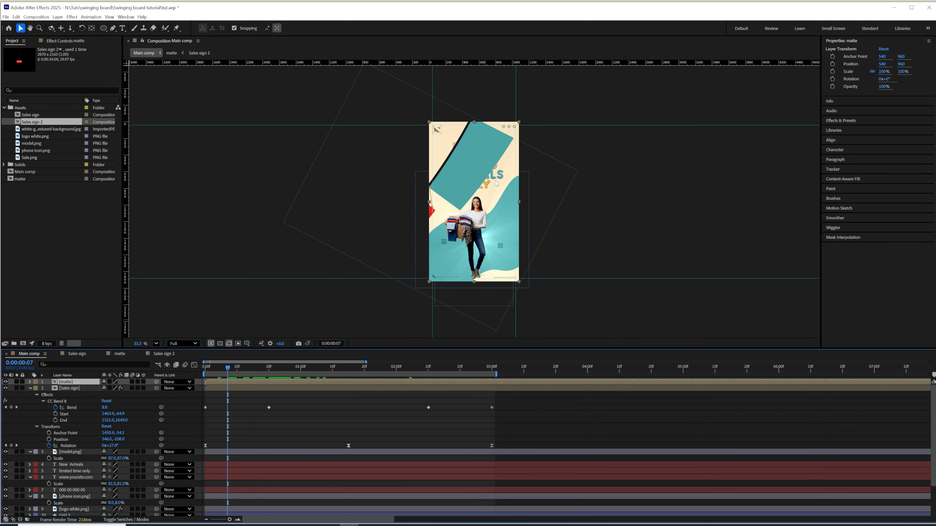
pyautogui.moveTo(228, 368); pyautogui.dragTo(275, 378)
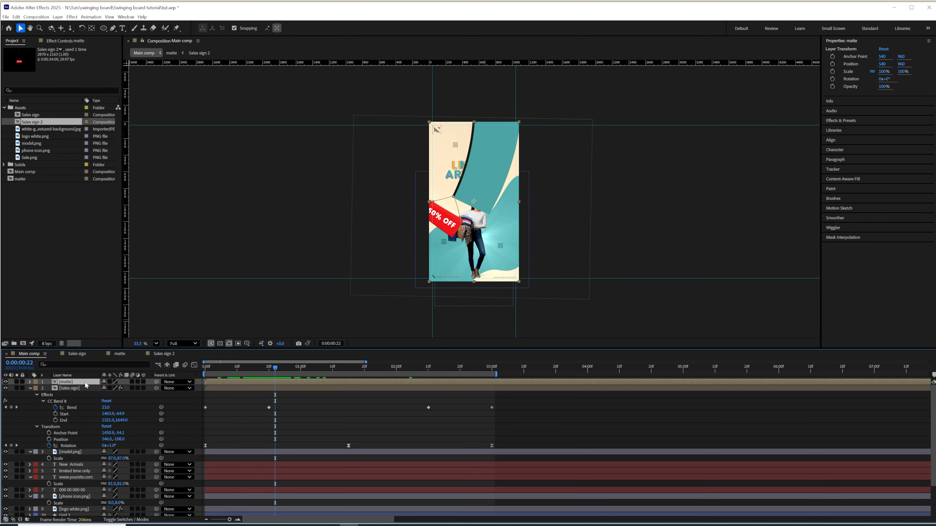
# - In the matte composition at 0:00:04:07, draw a filled four-point Pen shape extending the teal fill past the composition's right edge
pyautogui.doubleClick(85, 382)
pyautogui.moveTo(240, 367); pyautogui.dragTo(303, 379)
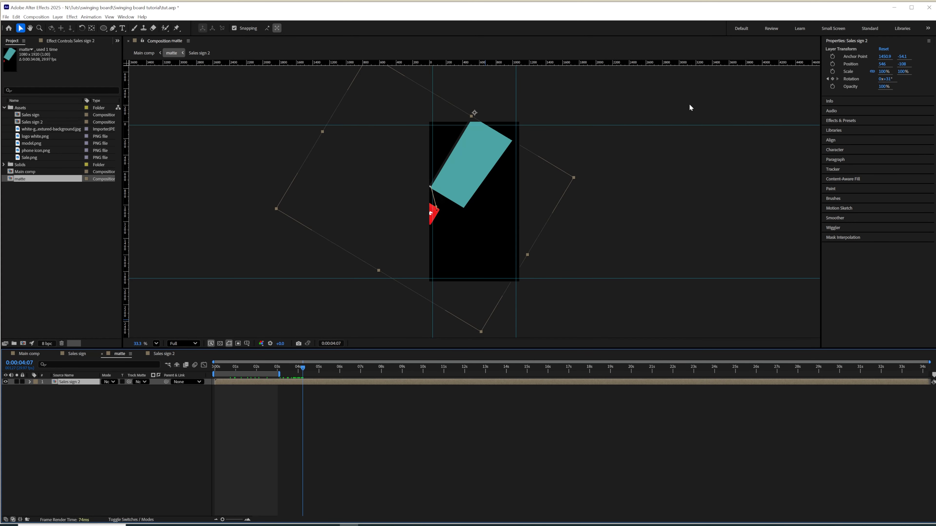
pyautogui.press('g')
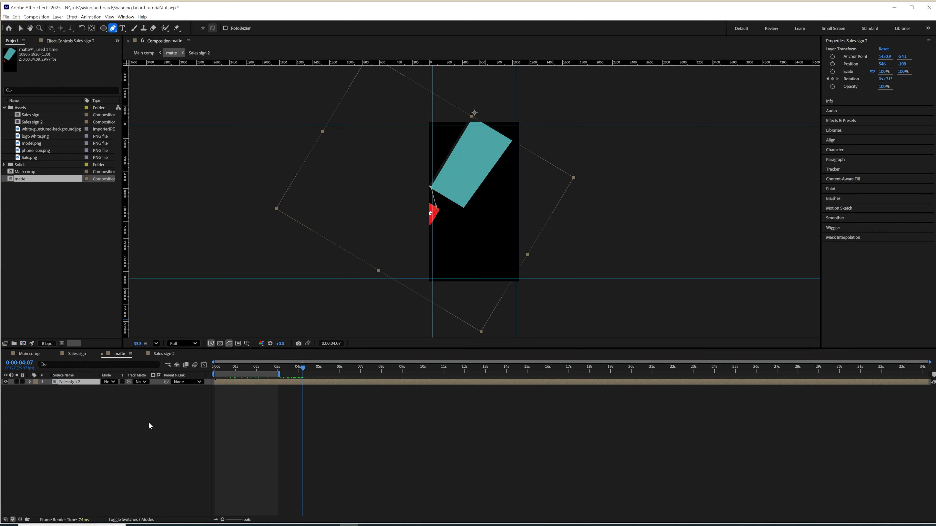
pyautogui.click(148, 422)
pyautogui.click(461, 206)
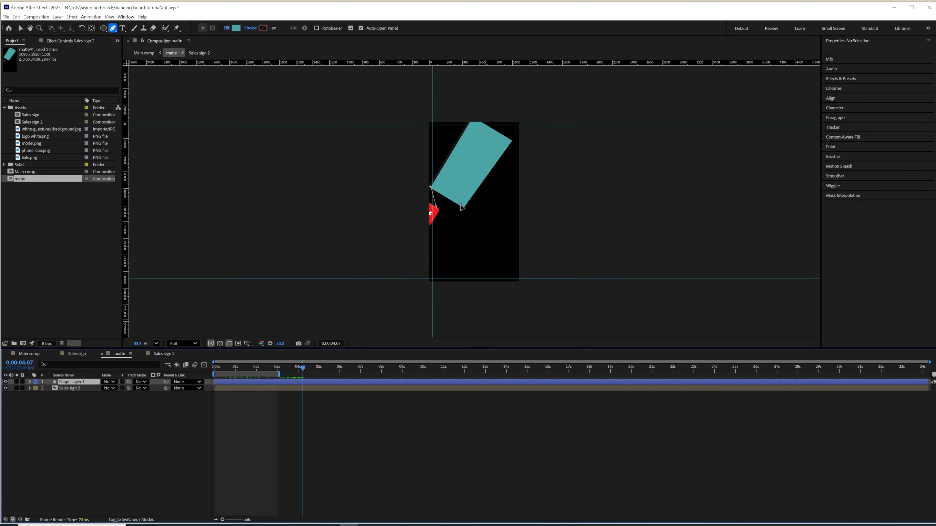
pyautogui.click(555, 249)
pyautogui.click(598, 176)
pyautogui.click(509, 140)
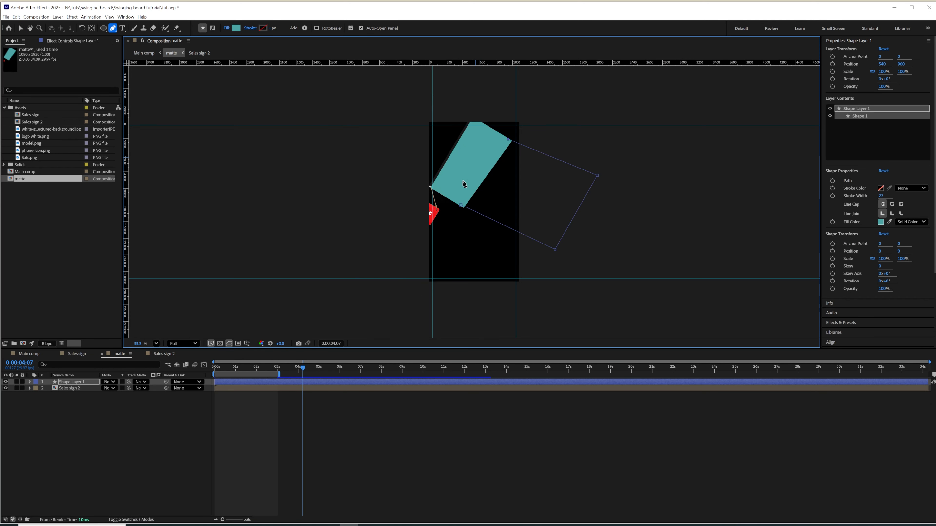
pyautogui.click(461, 205)
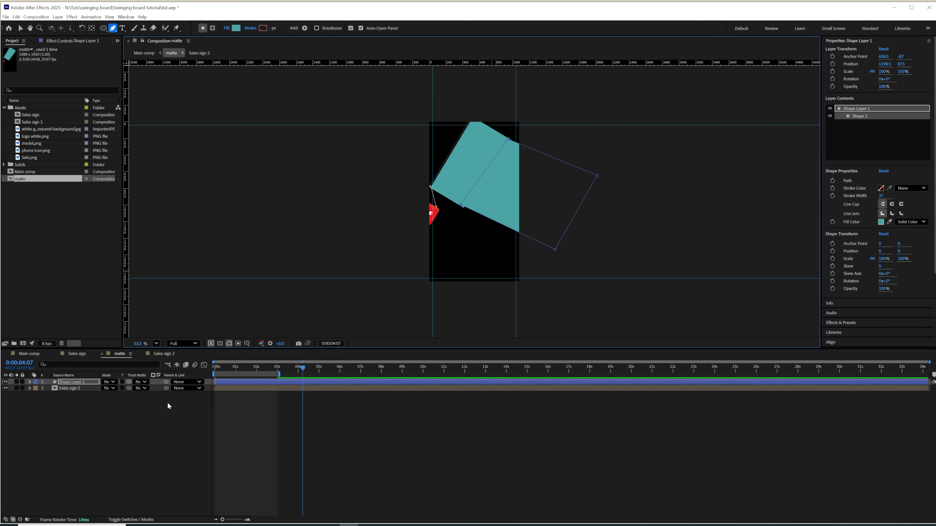
# - Move Shape Layer 1's anchor point near the shape's inner edge and parent the layer to Sales sign 2
pyautogui.click(61, 383)
pyautogui.press('y')
pyautogui.moveTo(529, 194); pyautogui.dragTo(479, 187)
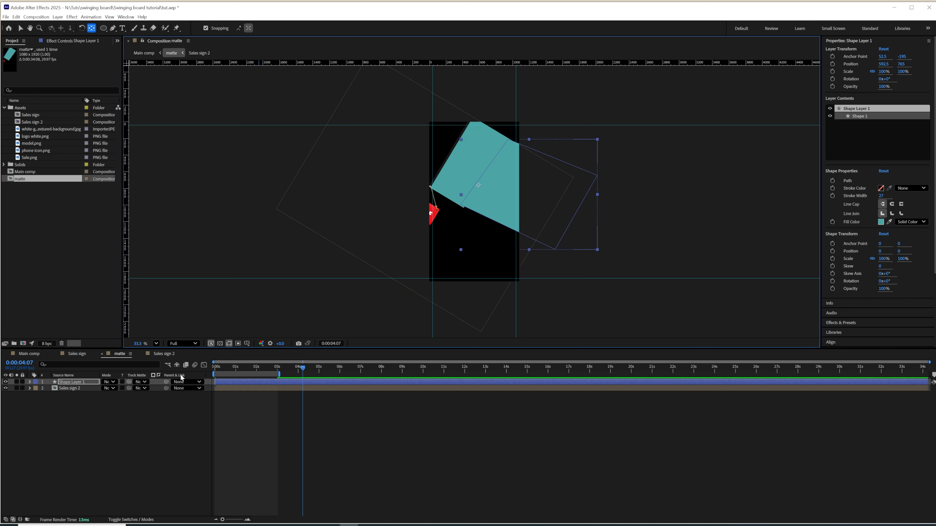
pyautogui.moveTo(166, 384); pyautogui.dragTo(86, 387)
pyautogui.click(99, 430)
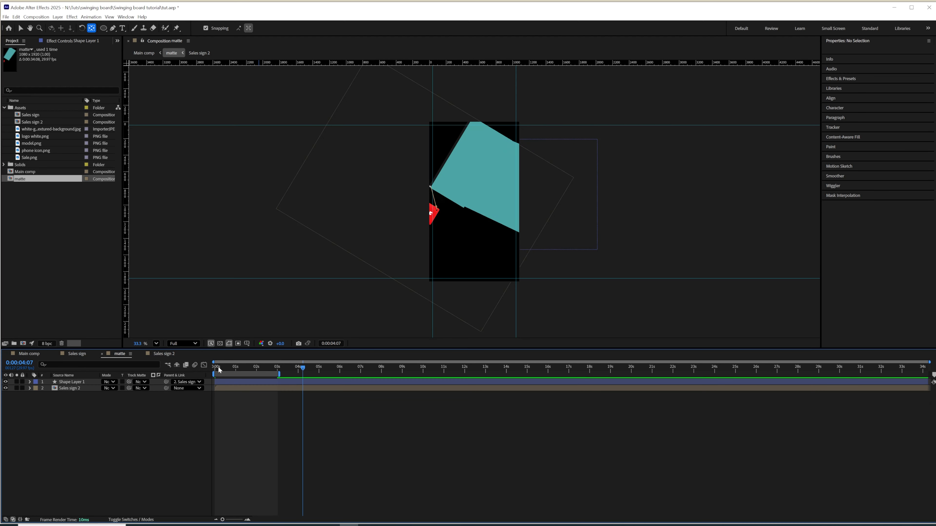
# - Shift Shape Layer 1 about 200 px left to close the gap with the bending fill, checking it across the swing
pyautogui.moveTo(217, 367); pyautogui.dragTo(225, 369)
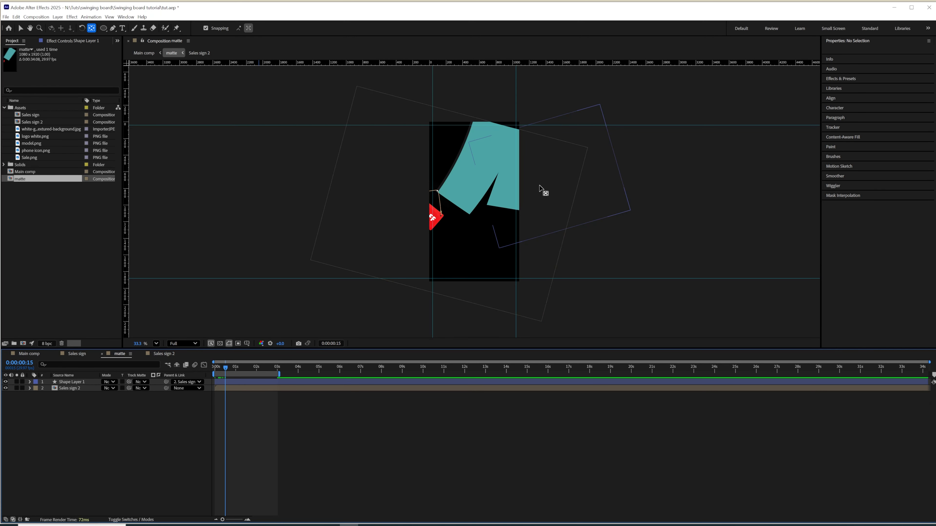
pyautogui.click(549, 204)
pyautogui.press('v')
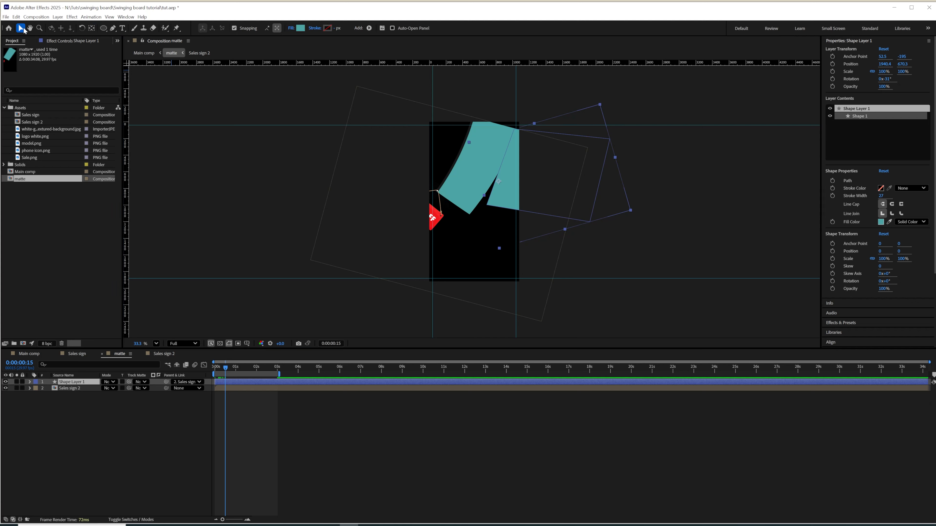
pyautogui.moveTo(565, 207); pyautogui.dragTo(549, 209)
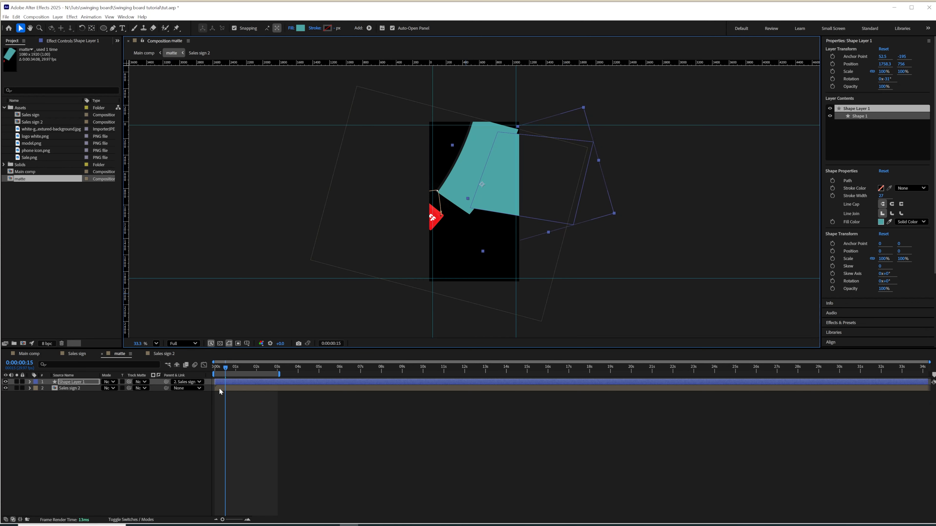
pyautogui.moveTo(225, 367); pyautogui.dragTo(292, 367)
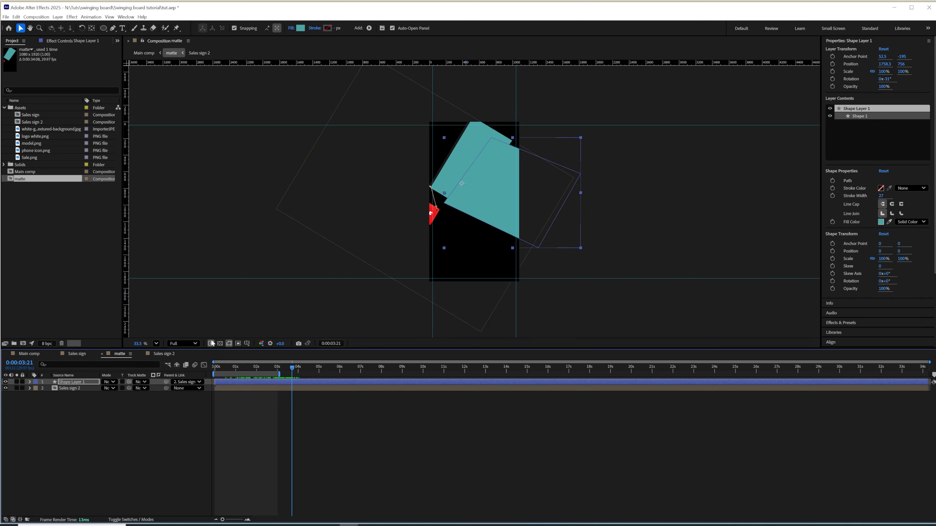
pyautogui.moveTo(217, 373); pyautogui.dragTo(267, 385)
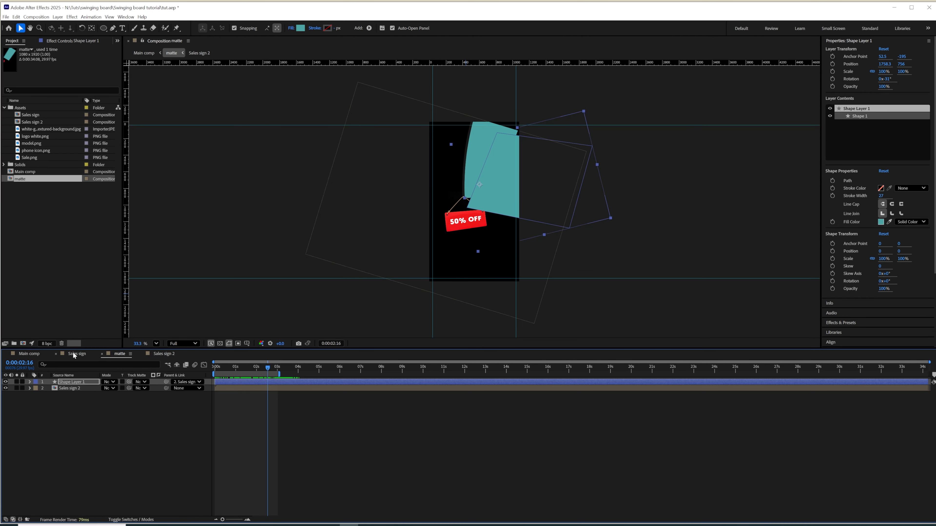
# - In Main comp, apply a Set Matte effect to the New Arrivals text layer, taking its matte from the matte layer
pyautogui.click(29, 354)
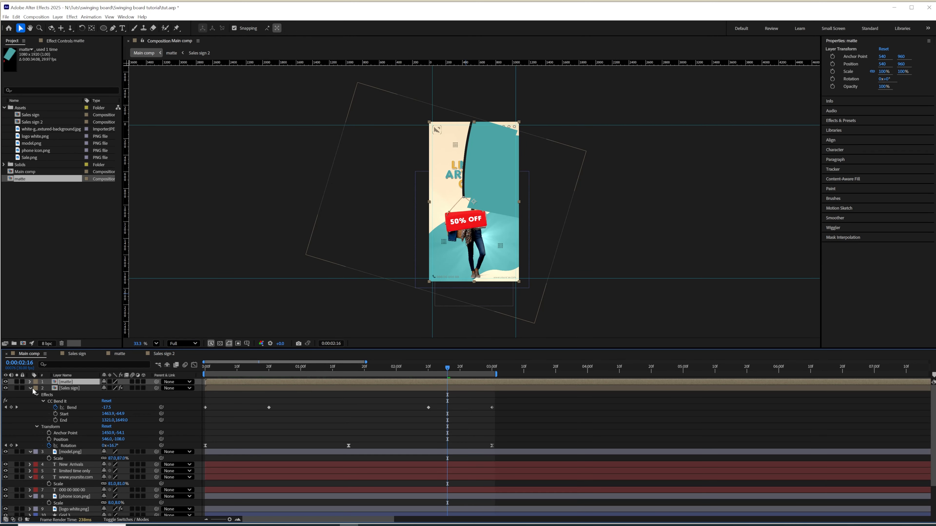
pyautogui.click(31, 389)
pyautogui.click(74, 408)
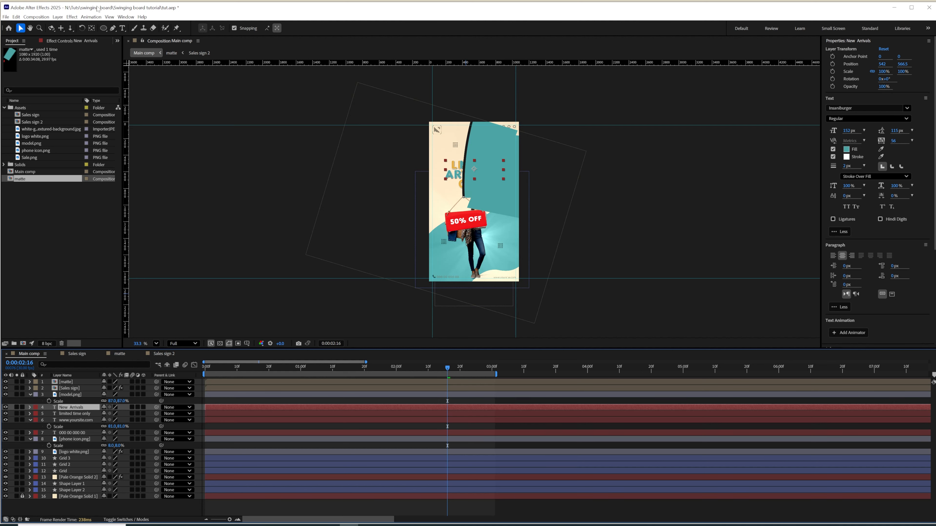
pyautogui.click(72, 16)
pyautogui.moveTo(92, 146)
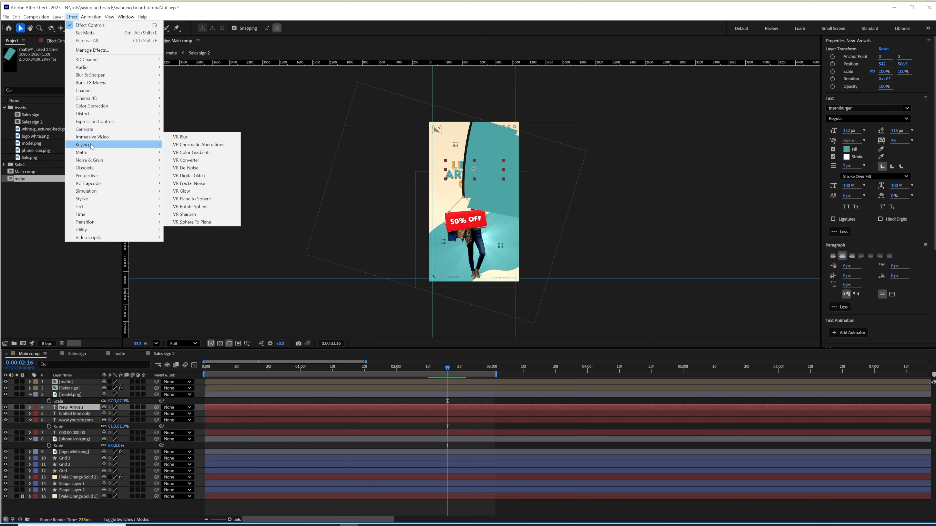
pyautogui.moveTo(96, 90)
pyautogui.moveTo(191, 173); pyautogui.dragTo(191, 173)
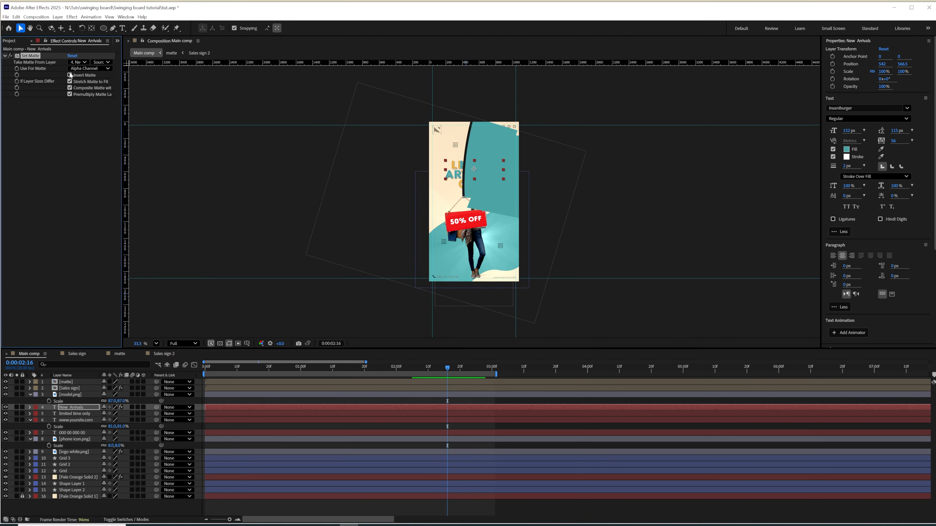
pyautogui.click(78, 62)
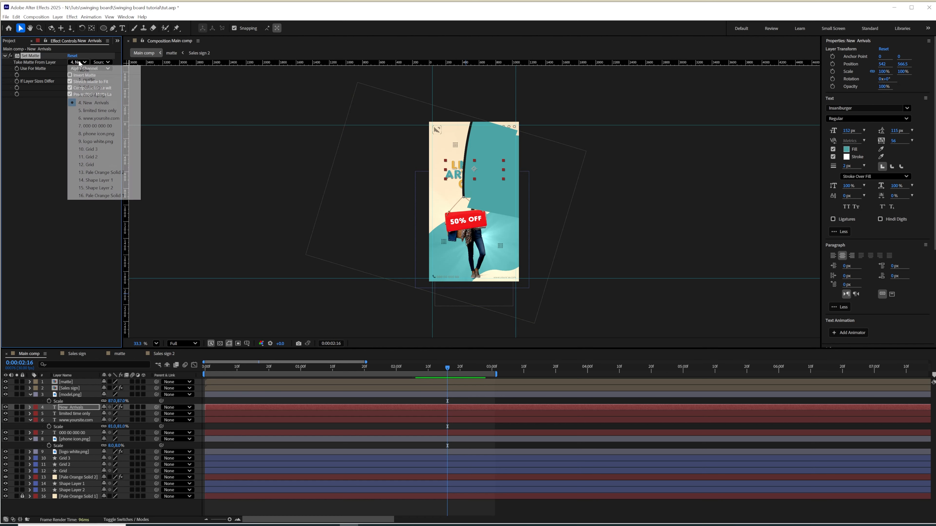
pyautogui.click(88, 79)
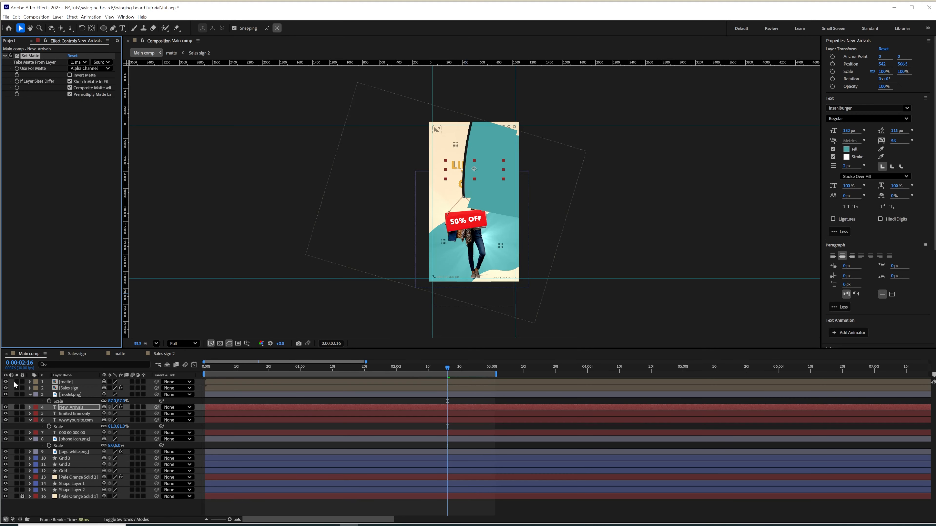
# - Hide the matte layer and scrub through the swing to check how it reveals the New Arrivals text
pyautogui.click(5, 382)
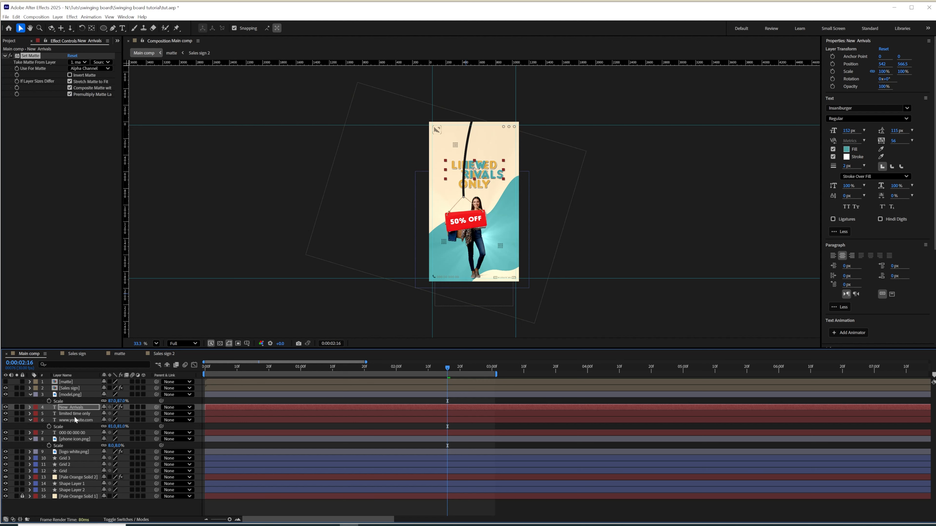
pyautogui.moveTo(206, 368); pyautogui.dragTo(345, 384)
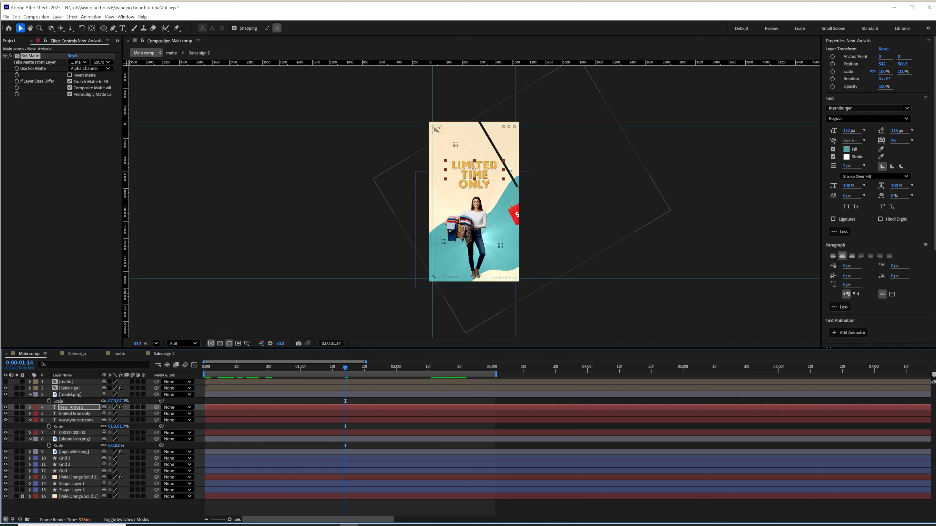
pyautogui.moveTo(349, 369); pyautogui.dragTo(410, 382)
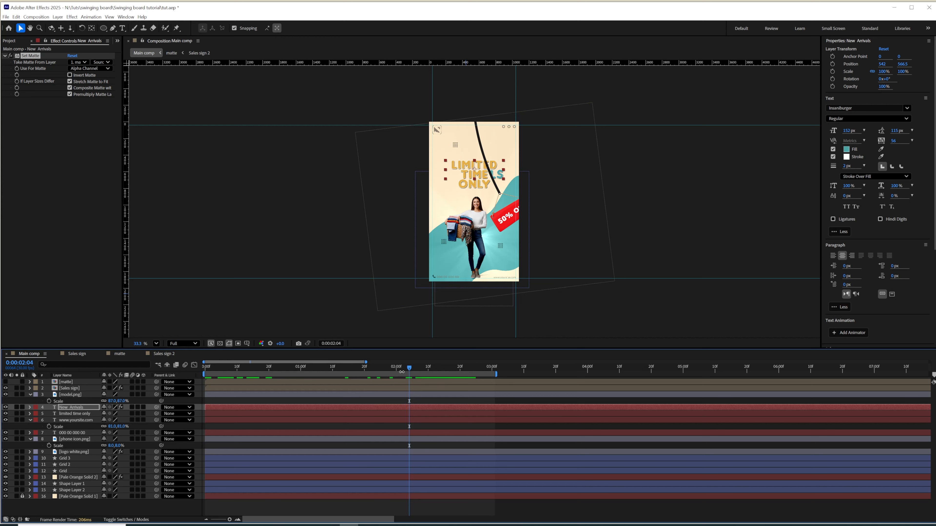
pyautogui.press('Return')
# - Copy the Set Matte effect from New Arrivals to the limited time only layer and enable Invert Matte there
pyautogui.click(31, 55)
pyautogui.click(17, 17)
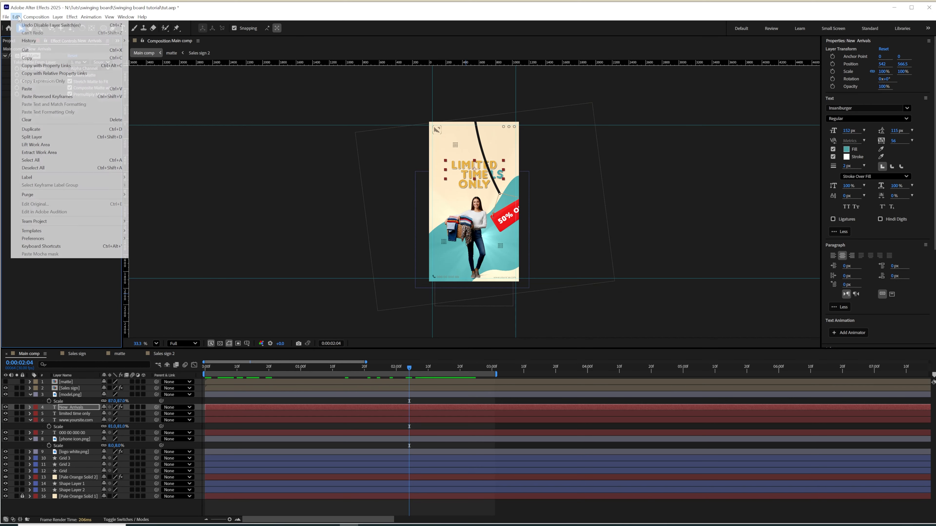
pyautogui.click(27, 57)
pyautogui.click(75, 414)
pyautogui.click(16, 17)
pyautogui.click(27, 89)
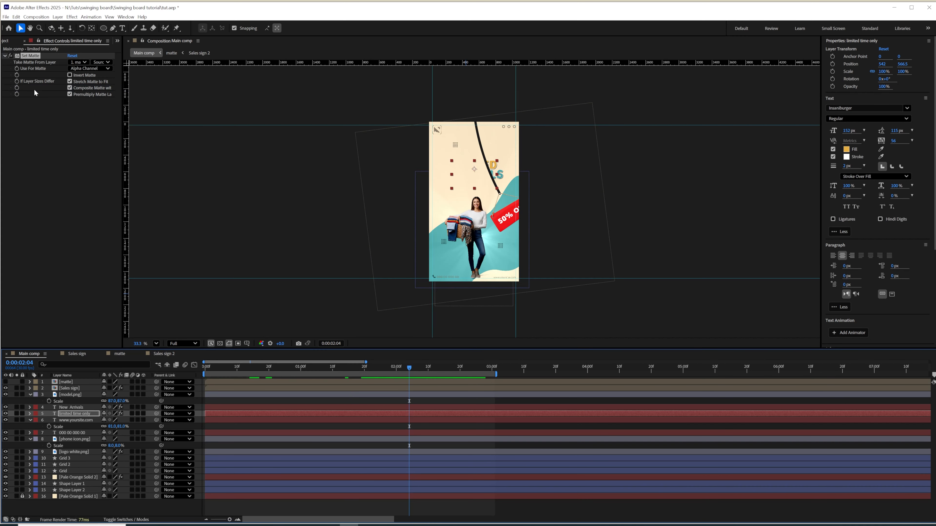
pyautogui.click(70, 75)
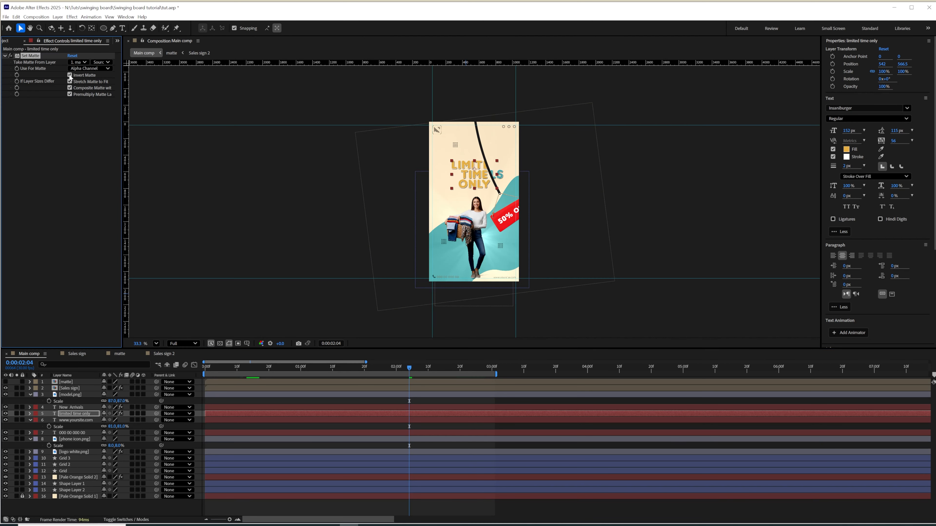
# - Preview the animation from the start and inspect the text change at 0:00:00:10
pyautogui.moveTo(208, 368)
pyautogui.mouseDown()
pyautogui.moveTo(282, 390)
pyautogui.moveTo(348, 393)
pyautogui.moveTo(205, 379)
pyautogui.mouseUp()
pyautogui.press('space')
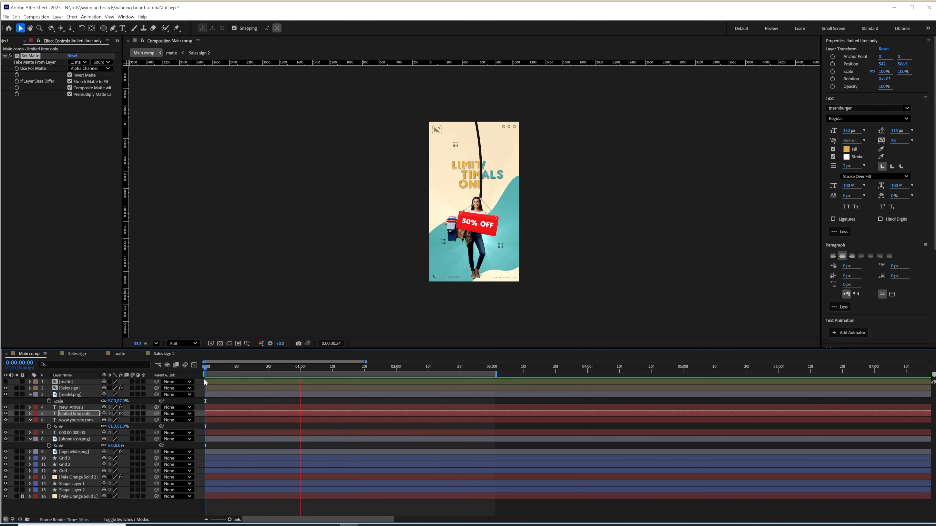
pyautogui.click(239, 367)
pyautogui.scroll(3, 538, 278)
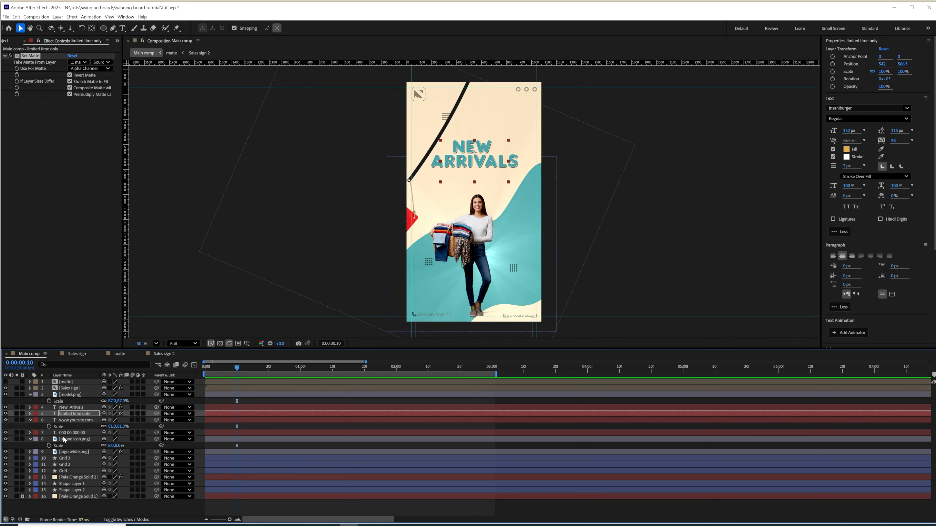
# - Change the fill color of the Grid 2 dot pattern to white (FFFFFF)
pyautogui.click(71, 490)
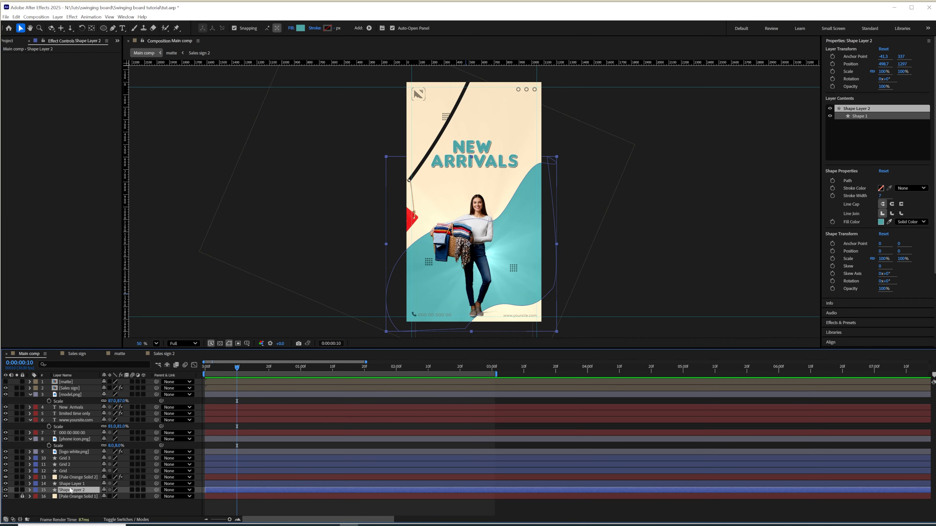
pyautogui.click(70, 471)
pyautogui.click(68, 465)
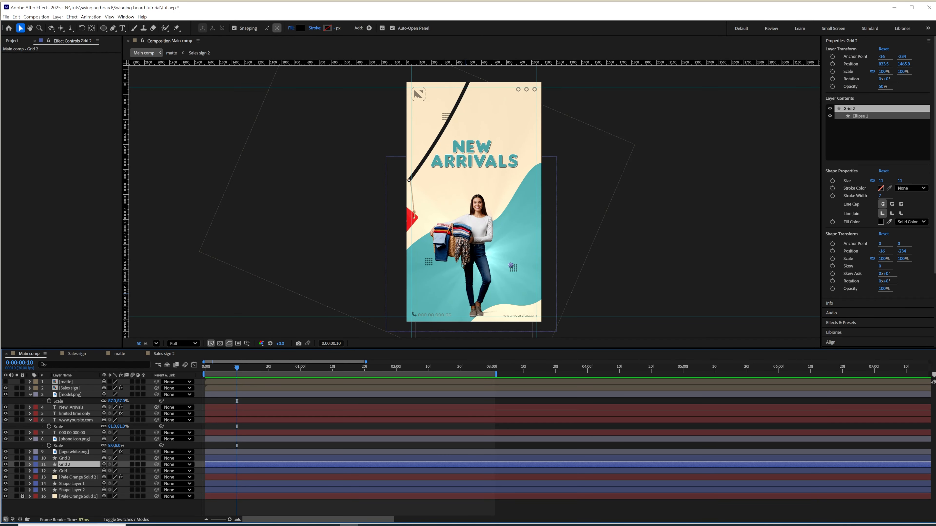
pyautogui.scroll(-3, 879, 192)
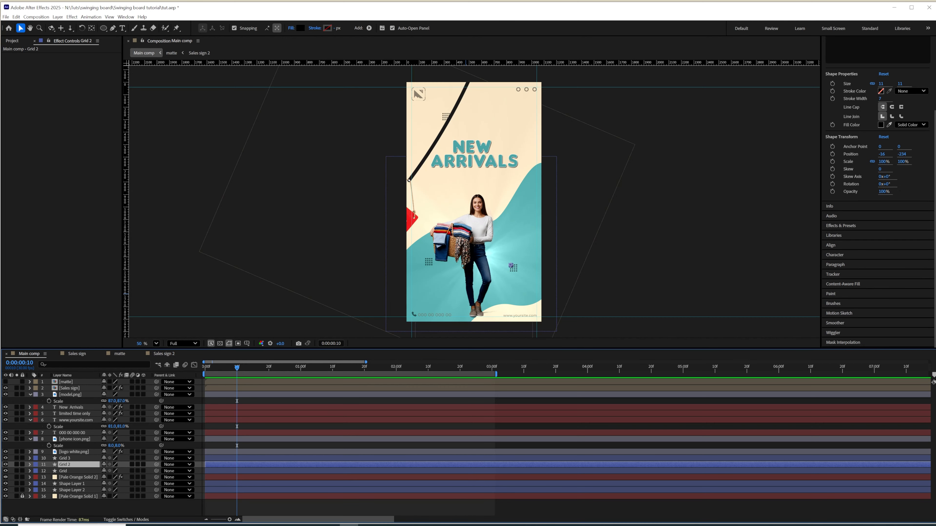
pyautogui.click(301, 30)
pyautogui.moveTo(399, 235); pyautogui.dragTo(383, 219)
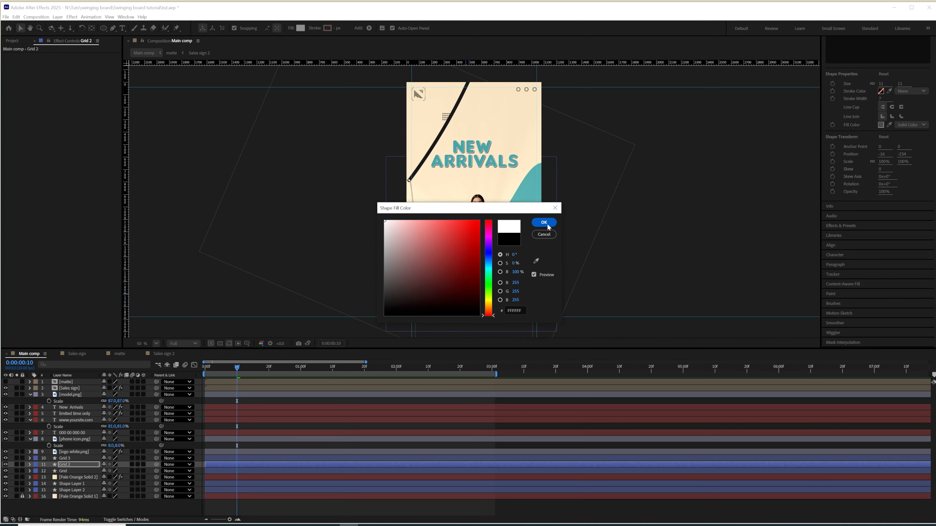
pyautogui.click(550, 223)
# - Change the fill color of the Grid 3 dot pattern to white and deselect the layer
pyautogui.click(428, 264)
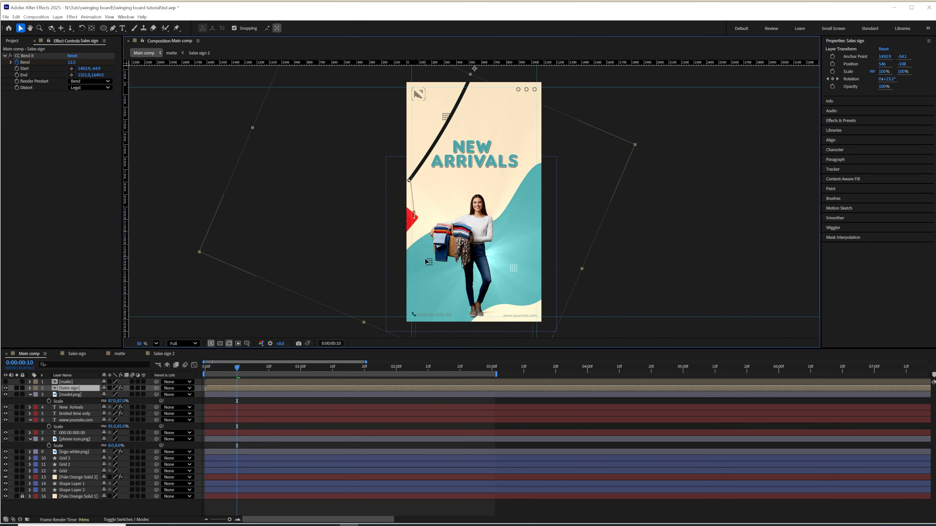
pyautogui.click(66, 459)
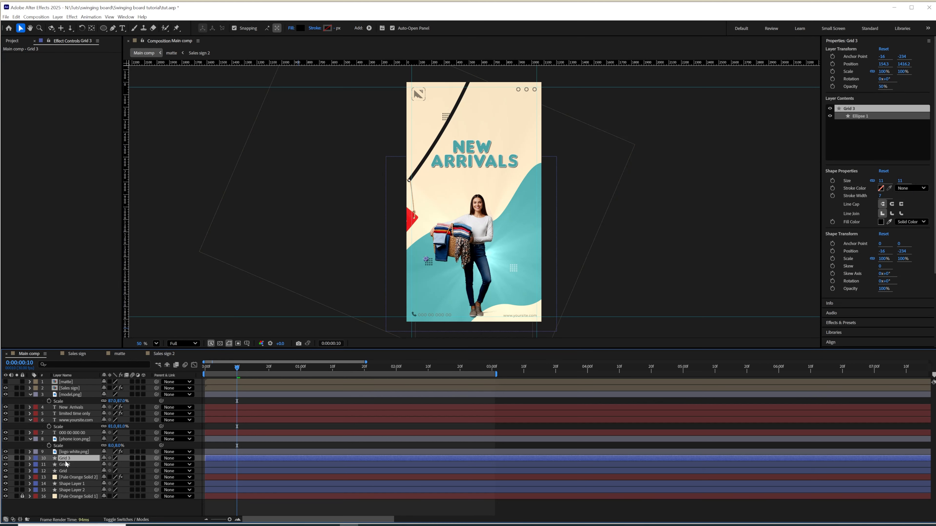
pyautogui.click(301, 28)
pyautogui.moveTo(388, 266); pyautogui.dragTo(384, 221)
pyautogui.click(543, 221)
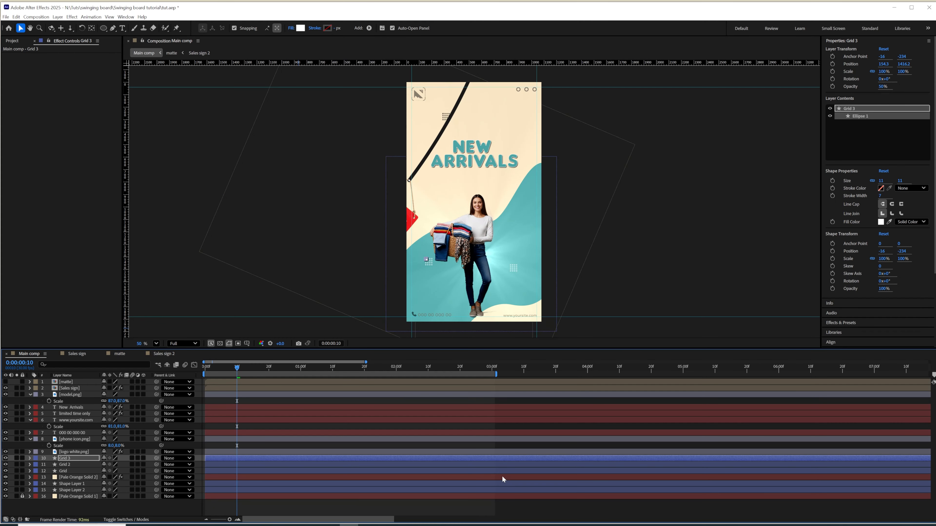
pyautogui.click(529, 515)
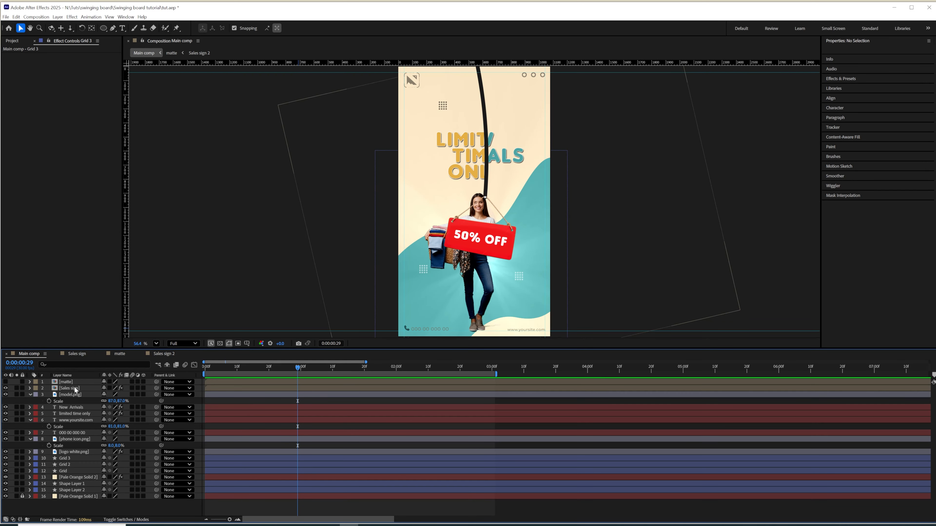
# - Duplicate the Sales sign layer in Main comp
pyautogui.click(70, 388)
pyautogui.hotkey('ctrl', 'd')
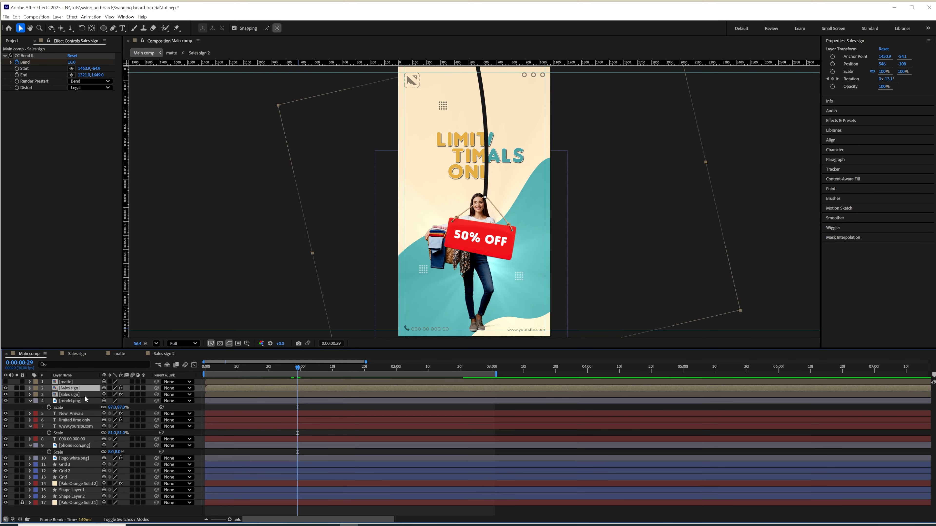
# - Rename the lower Sales sign layer in Main comp as "Sign shadow"
pyautogui.click(84, 396)
pyautogui.press('Return')
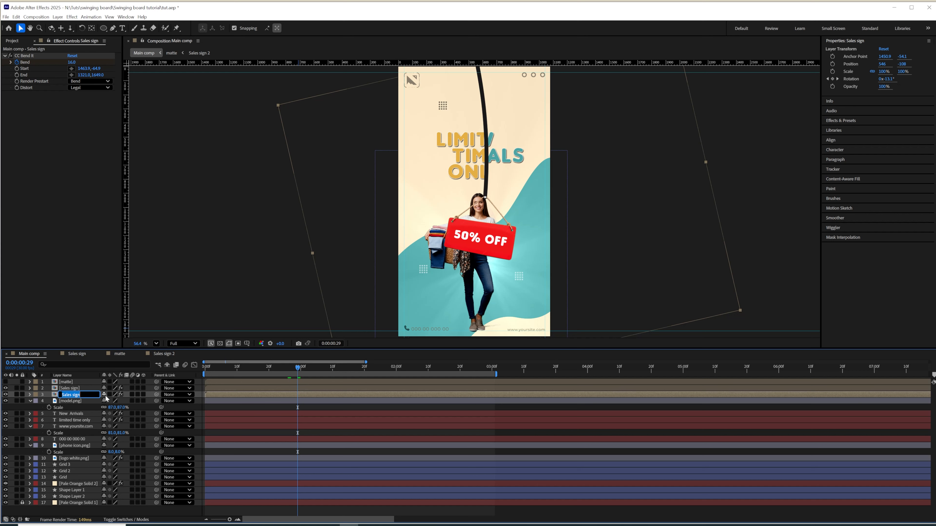
pyautogui.write('Sign shadow')
pyautogui.press('Return')
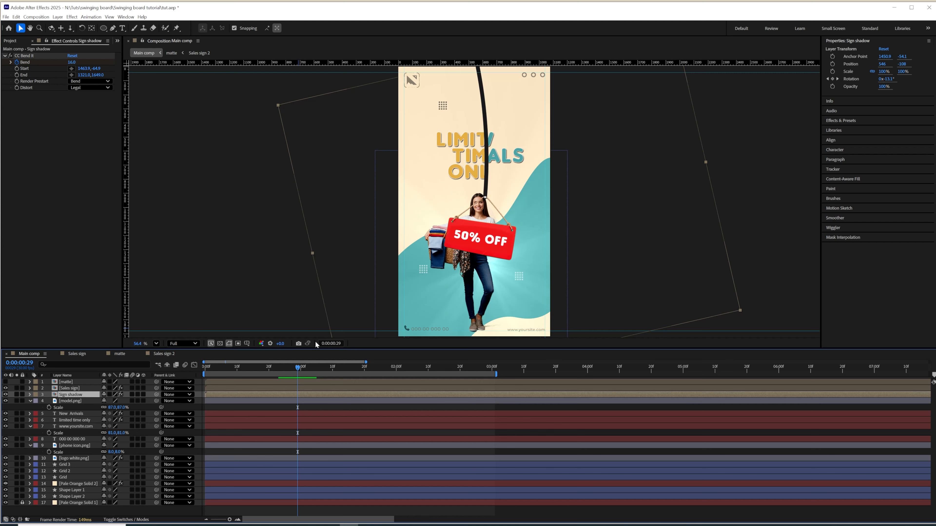
# - Set the Sign shadow layer's Rotation to 27° at 0:00:00:00 and -28° at 0:00:01:15
pyautogui.press('u')
pyautogui.moveTo(259, 369); pyautogui.dragTo(205, 376)
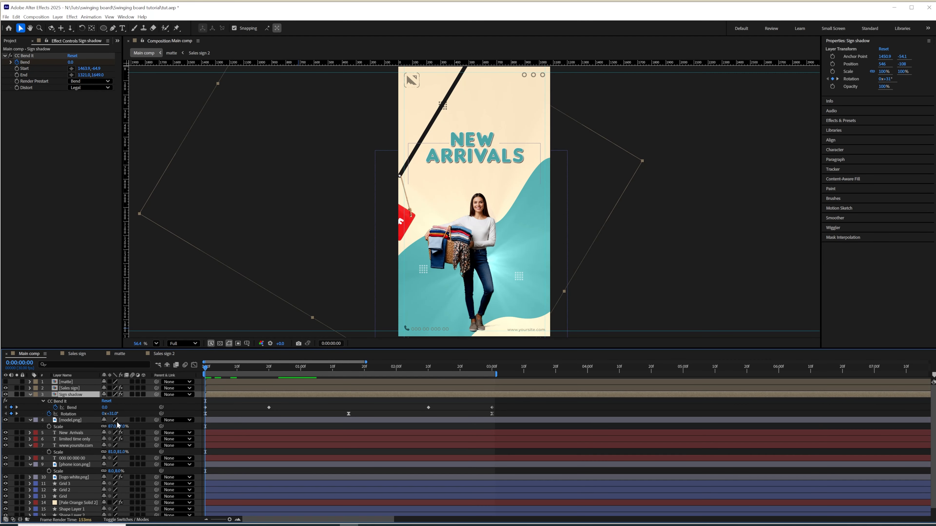
pyautogui.moveTo(112, 414); pyautogui.dragTo(109, 411)
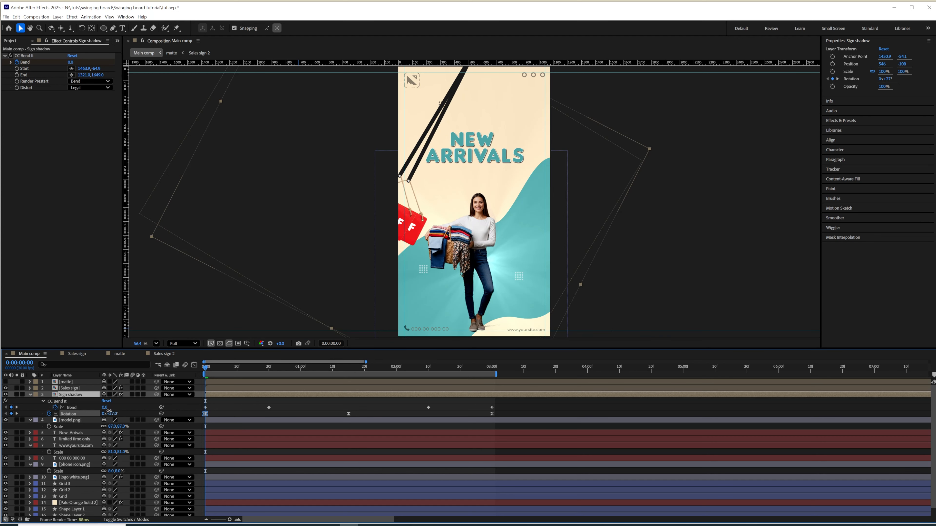
pyautogui.moveTo(304, 371); pyautogui.dragTo(347, 384)
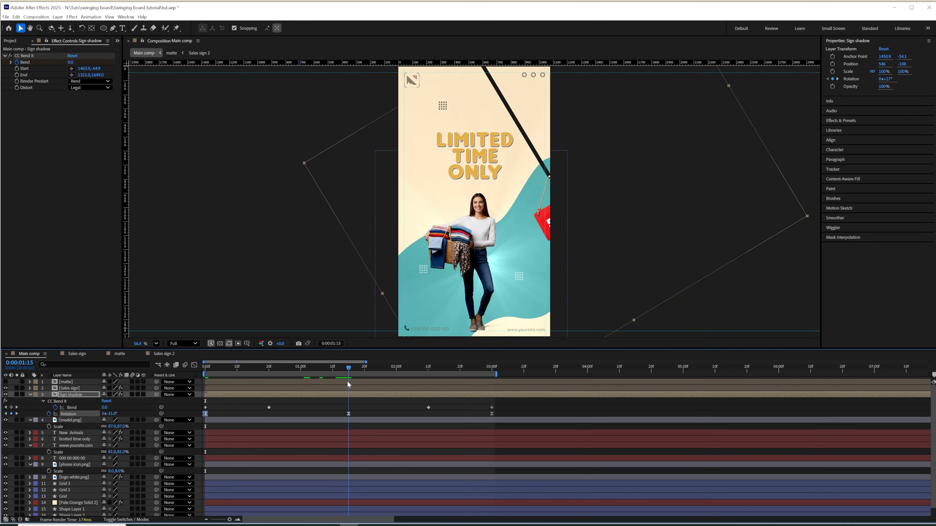
pyautogui.moveTo(115, 415); pyautogui.dragTo(115, 414)
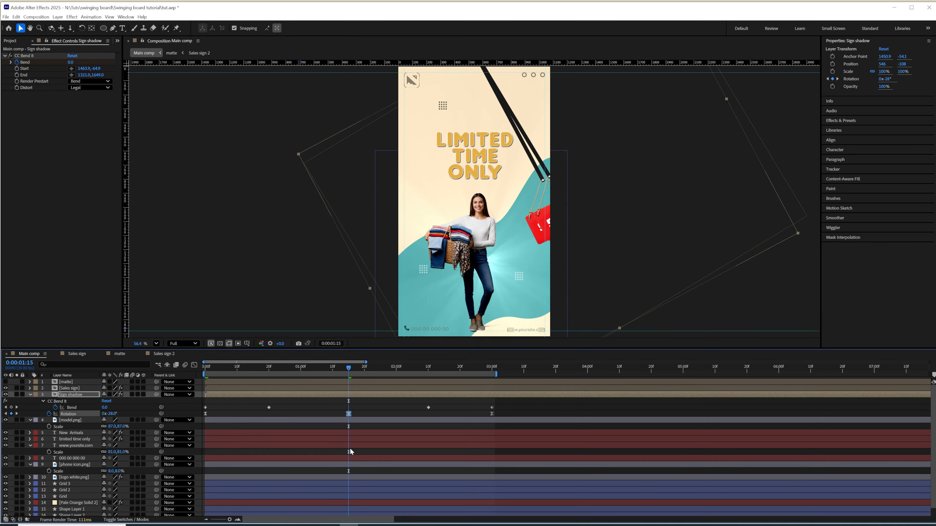
# - Copy the Sign shadow layer's first Rotation keyframe and paste it at 0:00:03:00
pyautogui.click(205, 414)
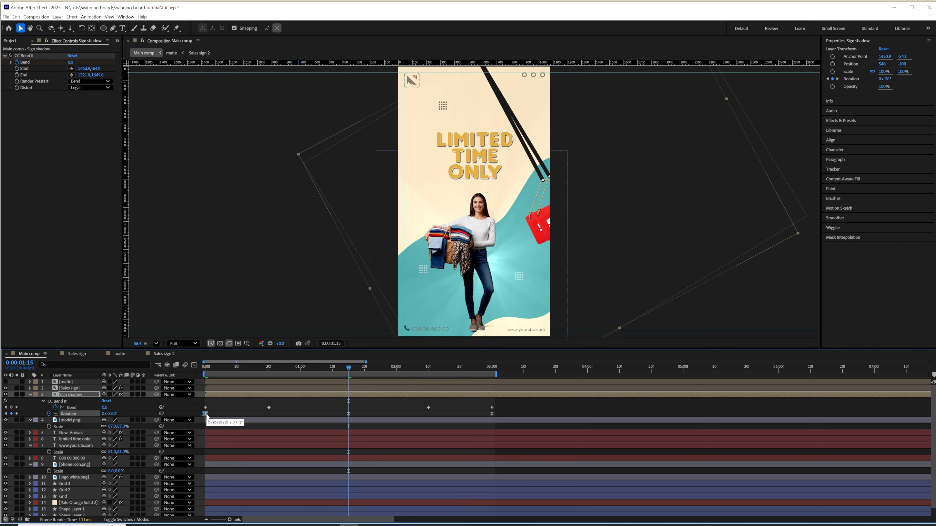
pyautogui.moveTo(348, 369); pyautogui.dragTo(492, 378)
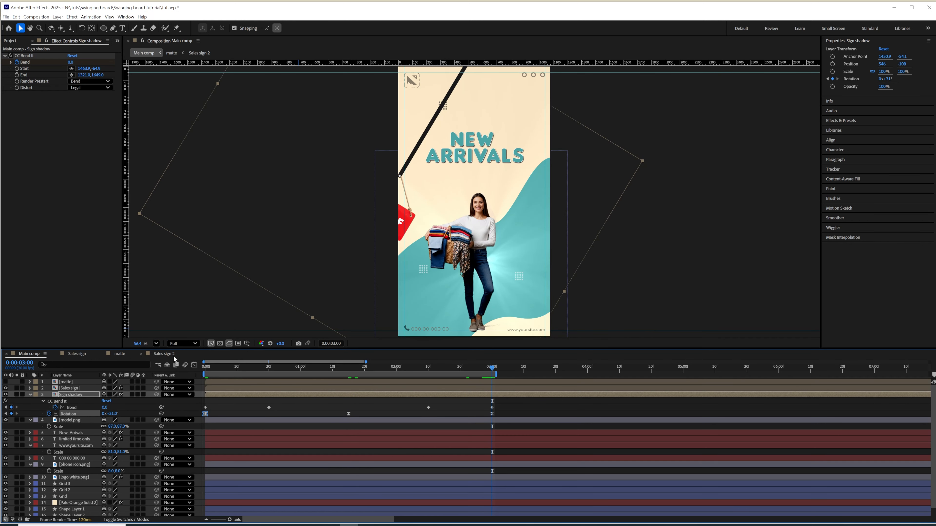
pyautogui.click(17, 17)
pyautogui.click(25, 57)
pyautogui.click(17, 17)
pyautogui.click(33, 90)
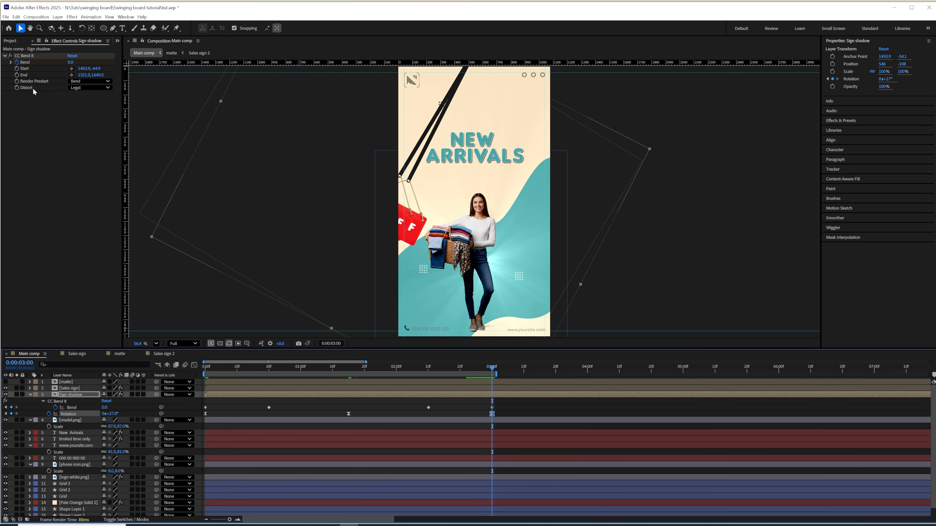
# - Apply a Fill effect to the Sign shadow layer and set its color to black
pyautogui.click(303, 393)
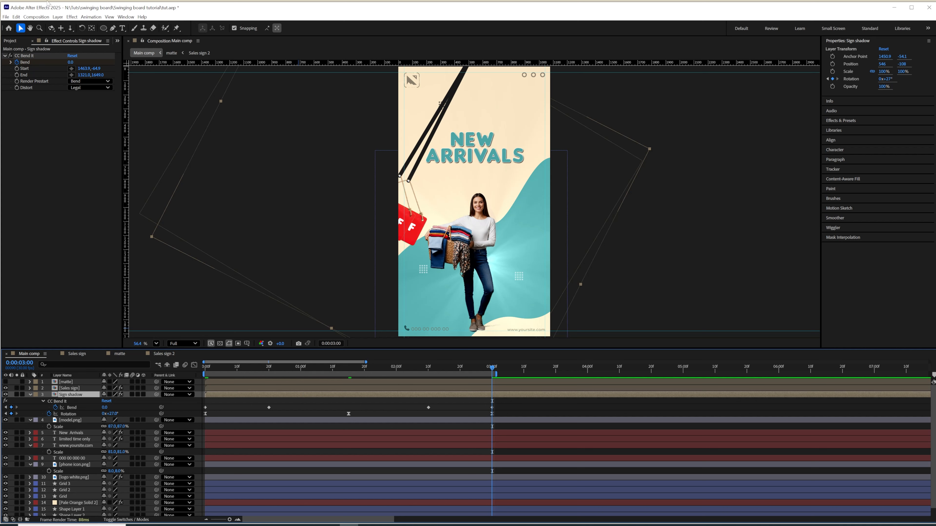
pyautogui.click(70, 17)
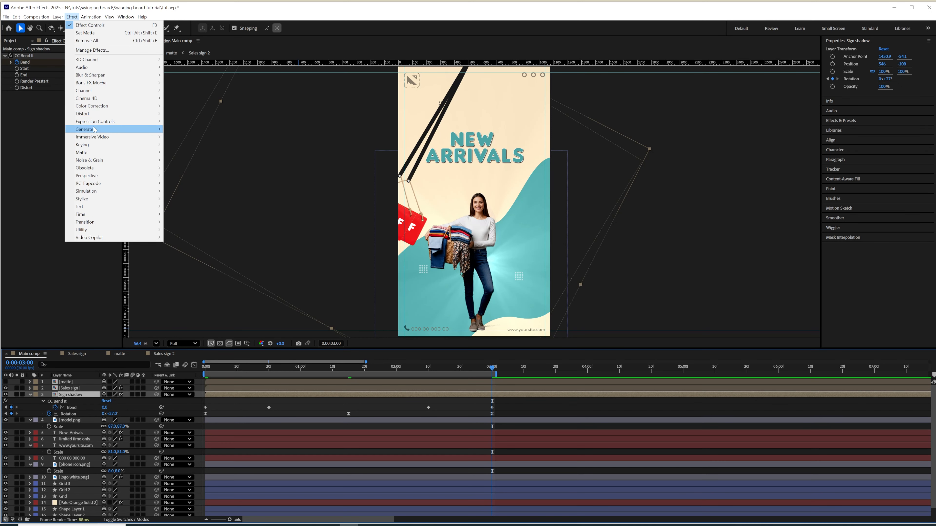
pyautogui.moveTo(94, 129)
pyautogui.click(177, 246)
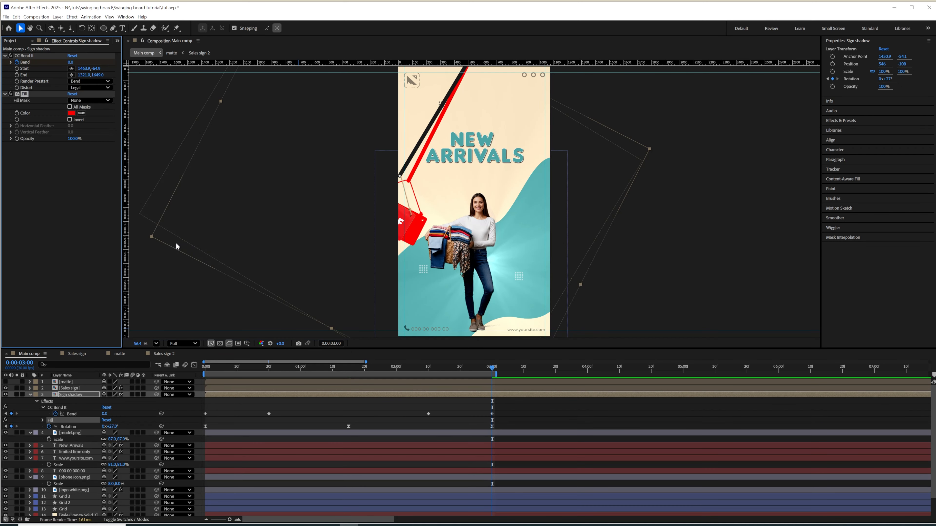
pyautogui.click(71, 113)
pyautogui.moveTo(395, 279); pyautogui.dragTo(381, 318)
pyautogui.click(545, 223)
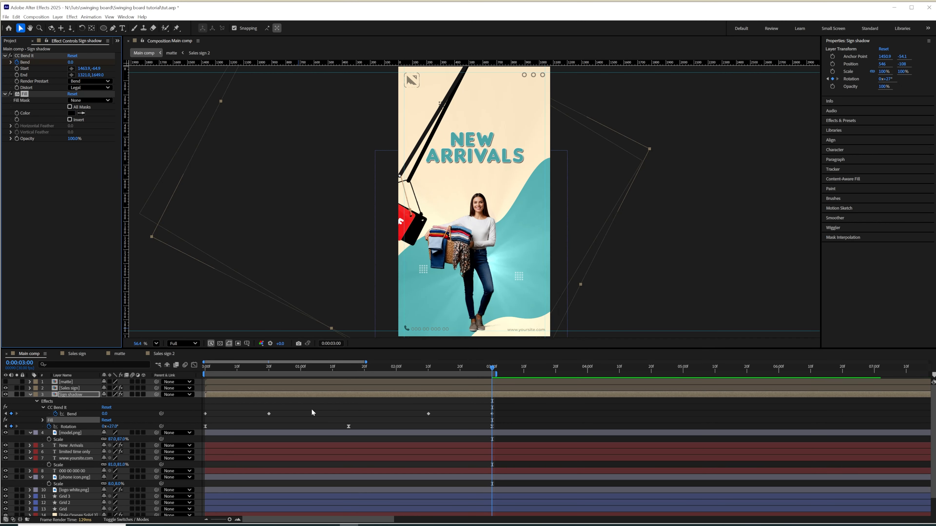
# - Set the Sign shadow layer's Opacity to 20%
pyautogui.click(86, 396)
pyautogui.press('t')
pyautogui.click(106, 401)
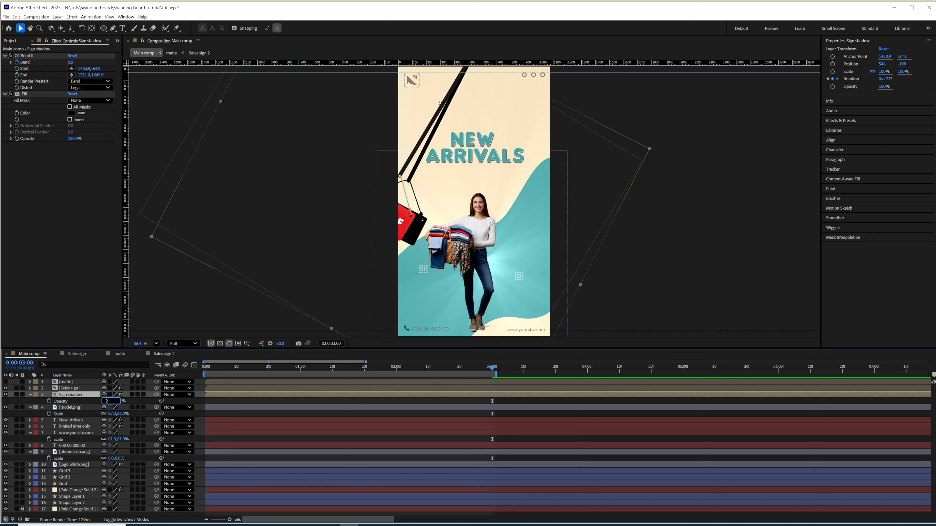
pyautogui.click(133, 401)
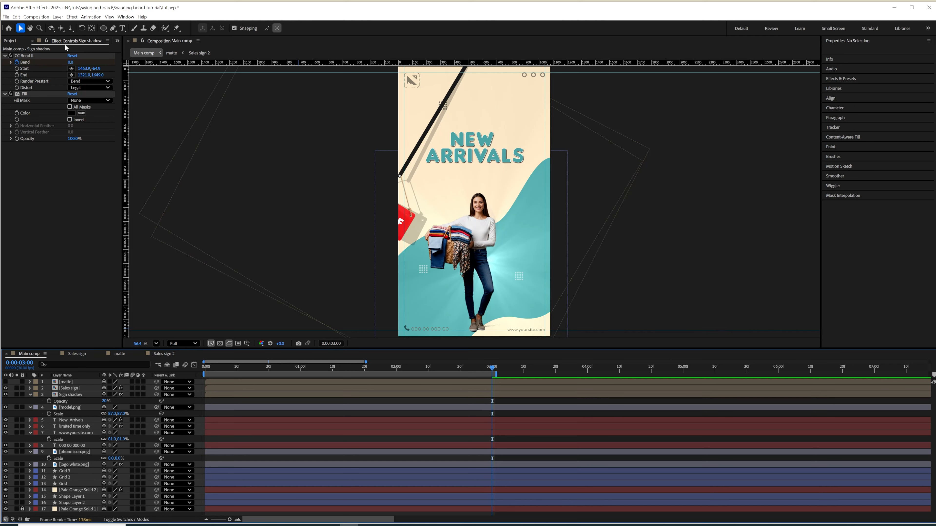
# - Apply Fast Box Blur to the Sign shadow layer with a Blur Radius of 14 and preview the animation
pyautogui.click(72, 17)
pyautogui.click(76, 395)
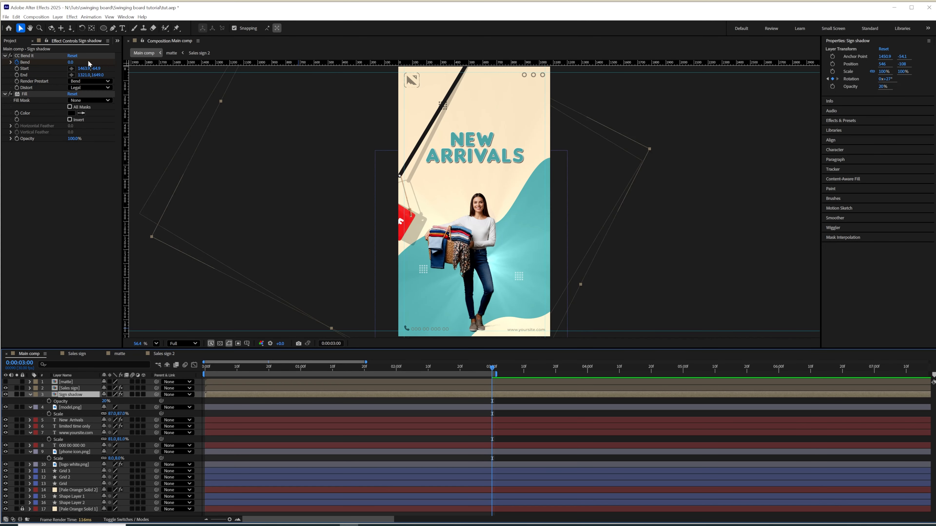
pyautogui.click(73, 18)
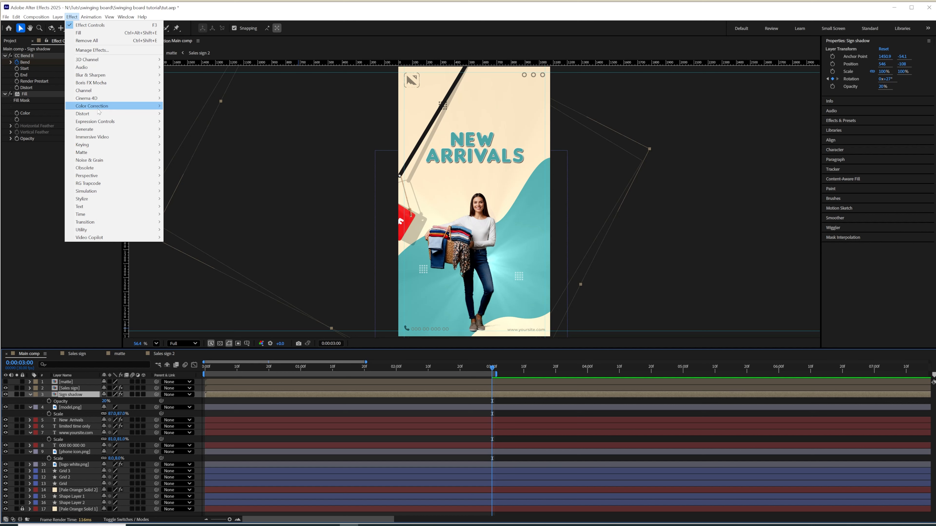
pyautogui.moveTo(91, 78)
pyautogui.click(185, 153)
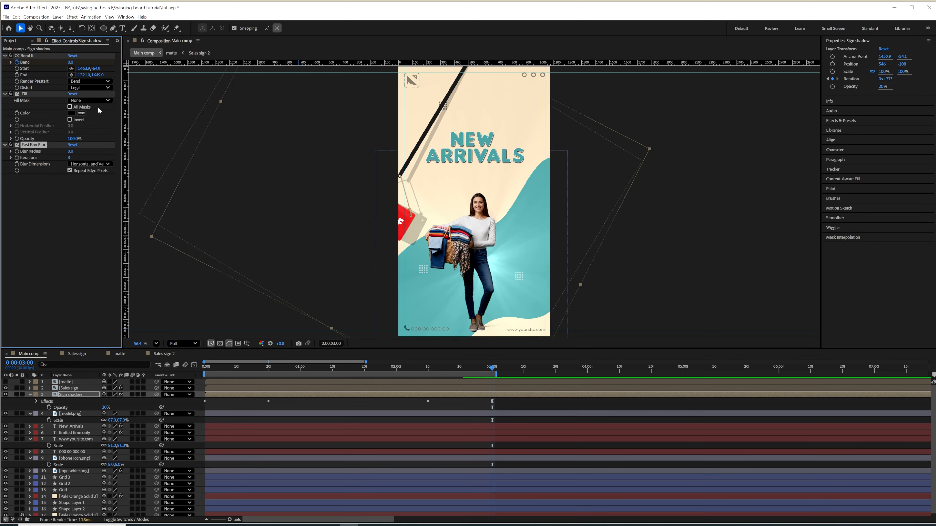
pyautogui.moveTo(70, 152); pyautogui.dragTo(78, 152)
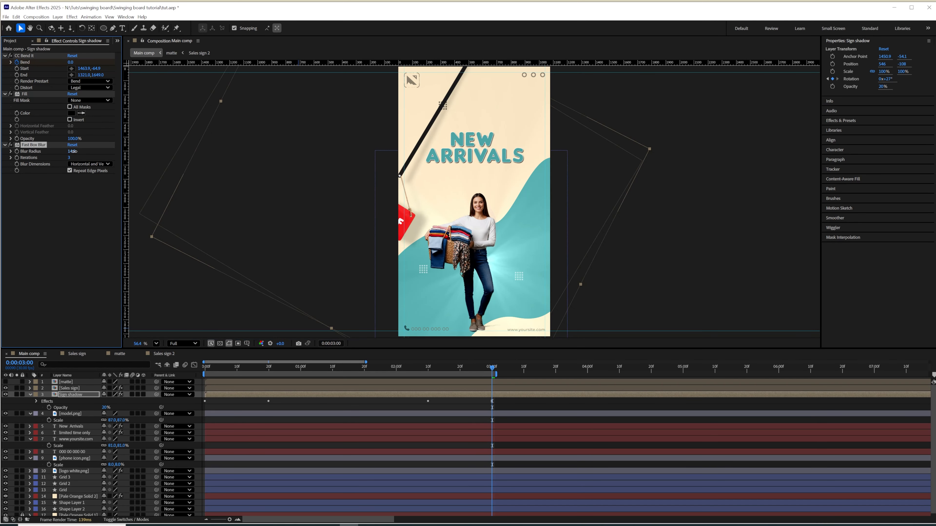
pyautogui.press('space')
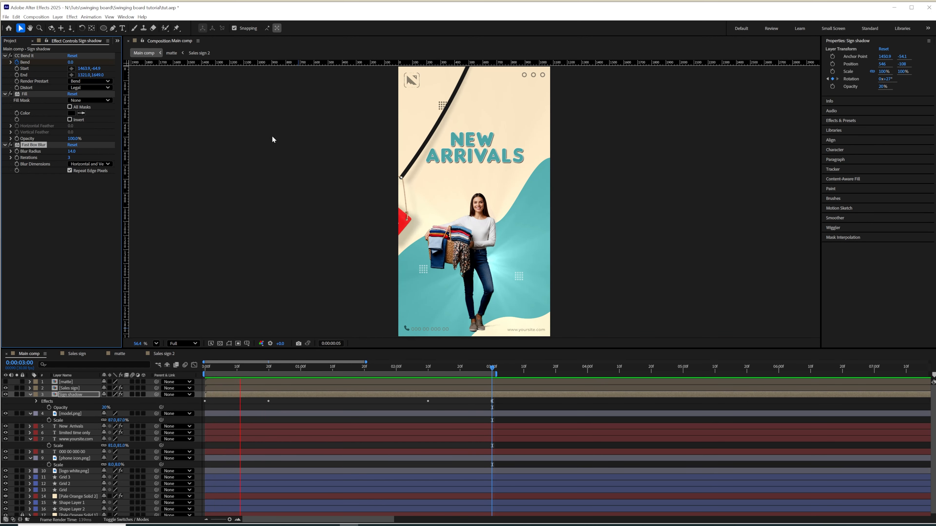
# - Enable motion blur for the Sales sign and Sign shadow layers and preview the swing
pyautogui.click(396, 368)
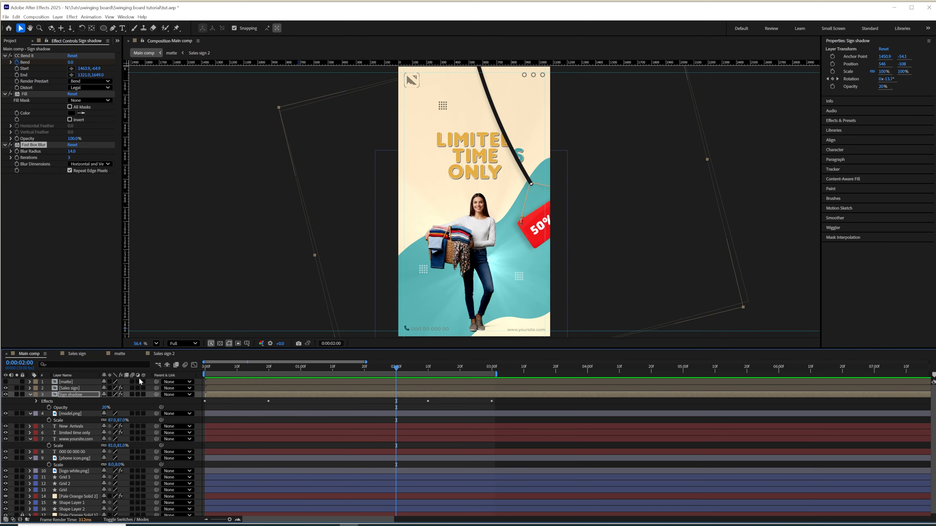
pyautogui.moveTo(133, 387); pyautogui.dragTo(133, 394)
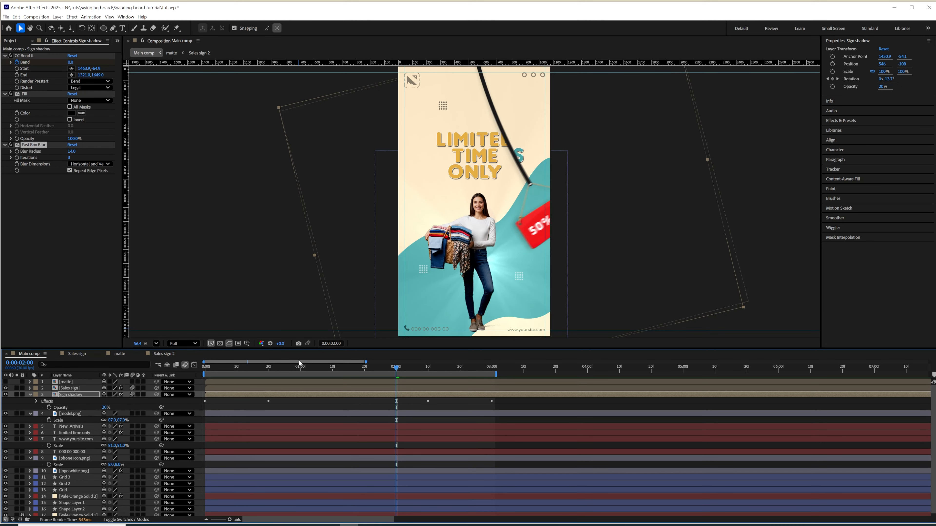
pyautogui.press('space')
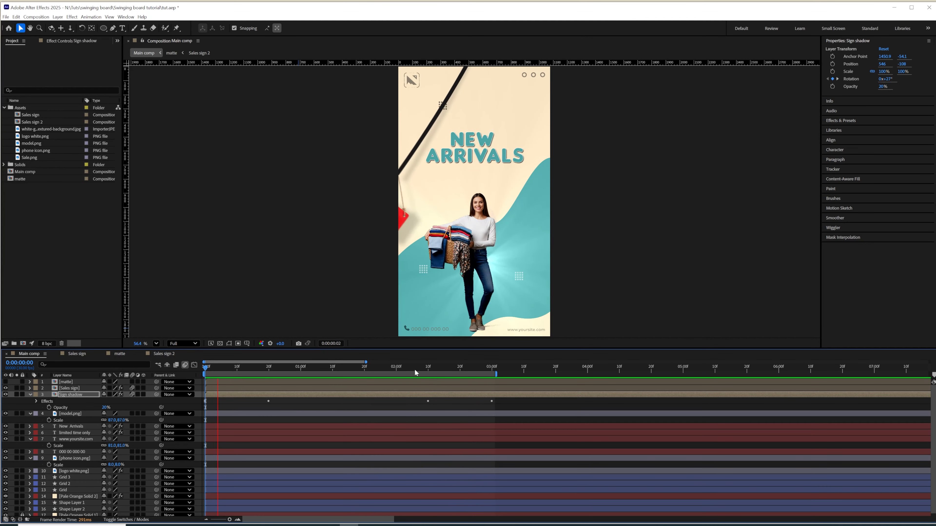
# - Reveal and examine the Bend and Rotation keyframes of the Sales sign and Sign shadow layers
pyautogui.moveTo(416, 371); pyautogui.dragTo(336, 383)
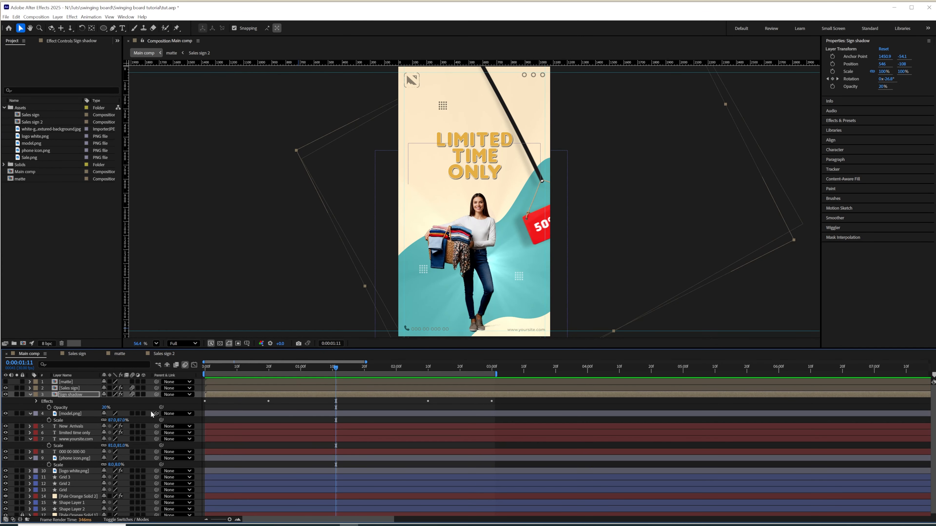
pyautogui.click(85, 388)
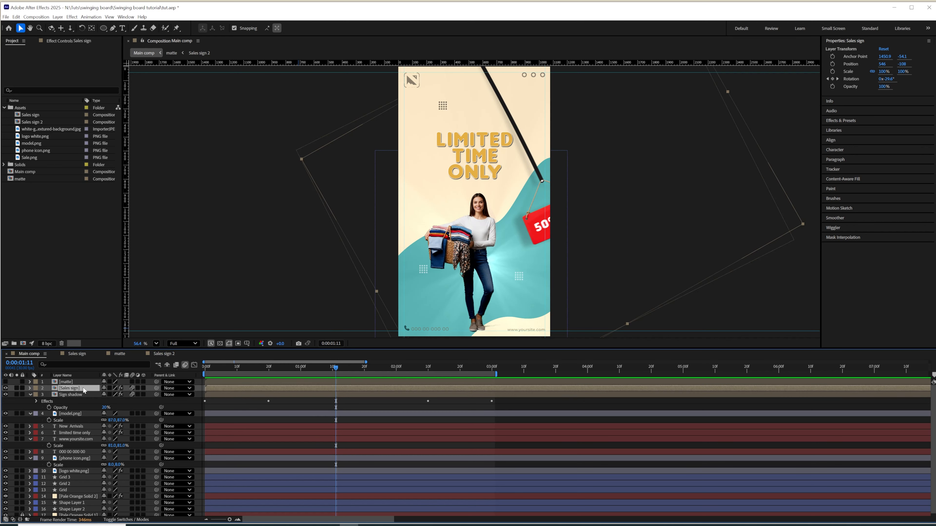
pyautogui.press('u')
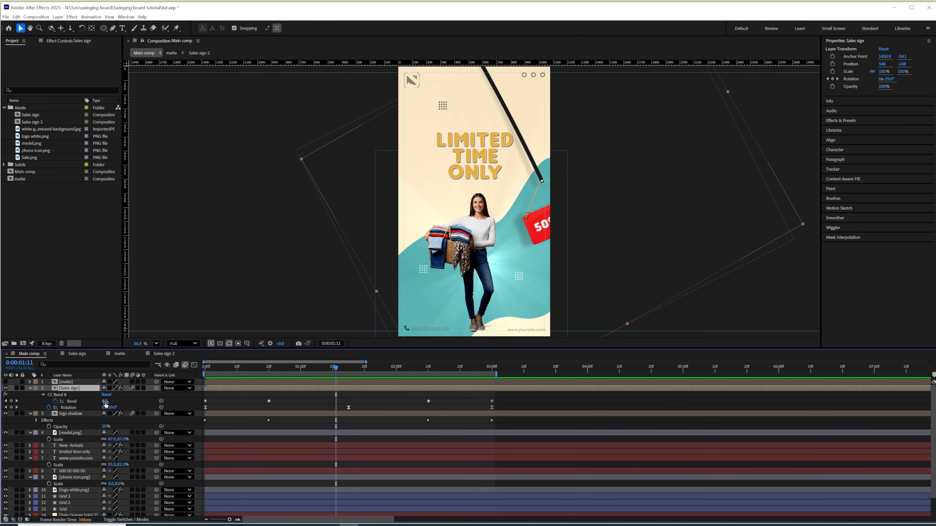
pyautogui.click(492, 370)
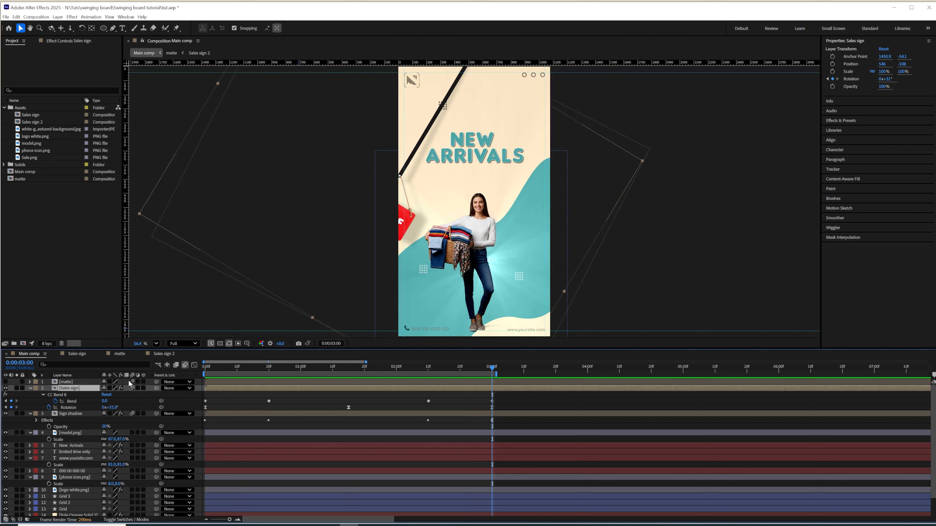
pyautogui.moveTo(515, 396); pyautogui.dragTo(200, 416)
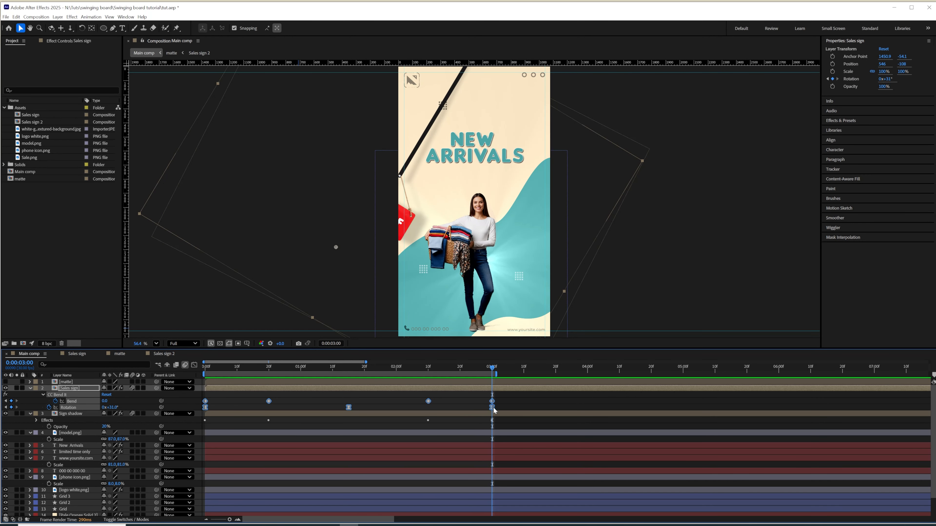
pyautogui.moveTo(493, 409)
pyautogui.mouseDown()
pyautogui.moveTo(681, 390)
pyautogui.moveTo(493, 409)
pyautogui.mouseUp()
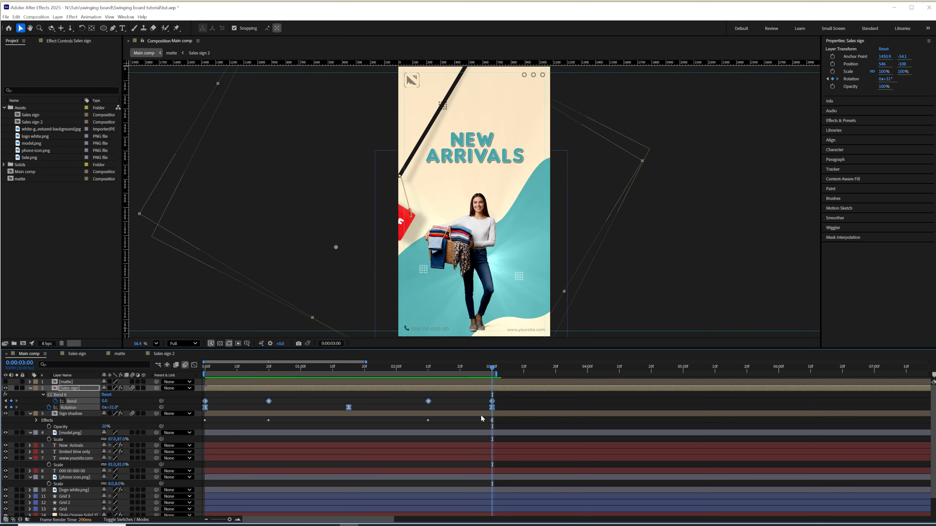
pyautogui.click(480, 415)
pyautogui.press('u')
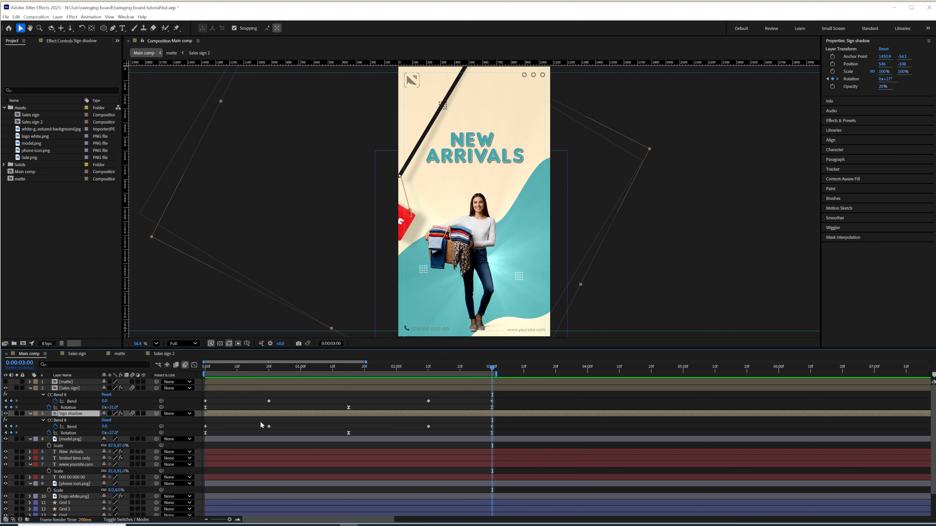
pyautogui.click(361, 389)
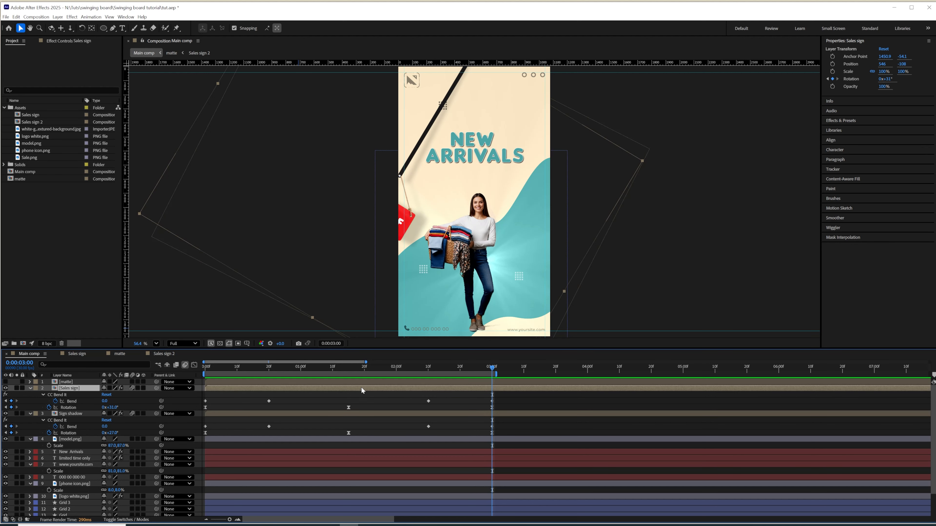
pyautogui.scroll(-1, 361, 387)
pyautogui.scroll(1, 382, 387)
# - Trim Main comp to its work area and create a new composition containing Main comp
pyautogui.click(383, 383)
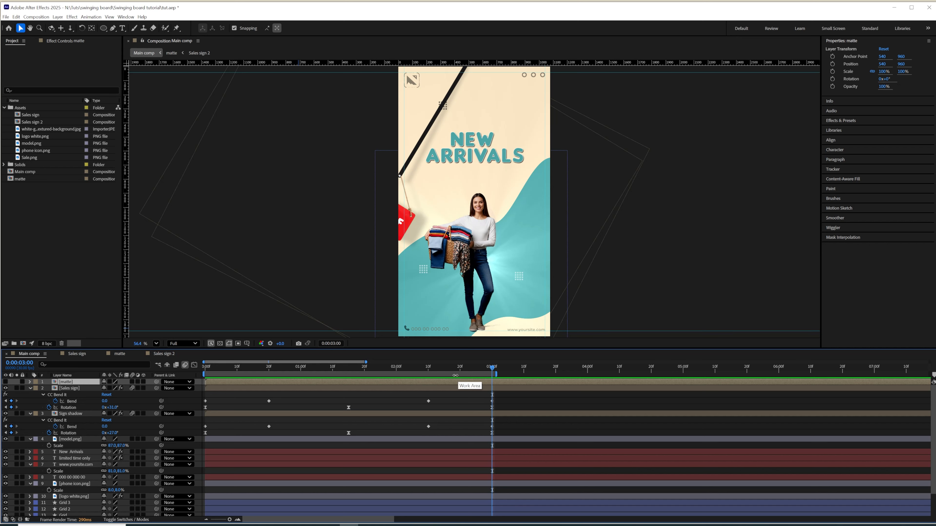
pyautogui.rightClick(455, 374)
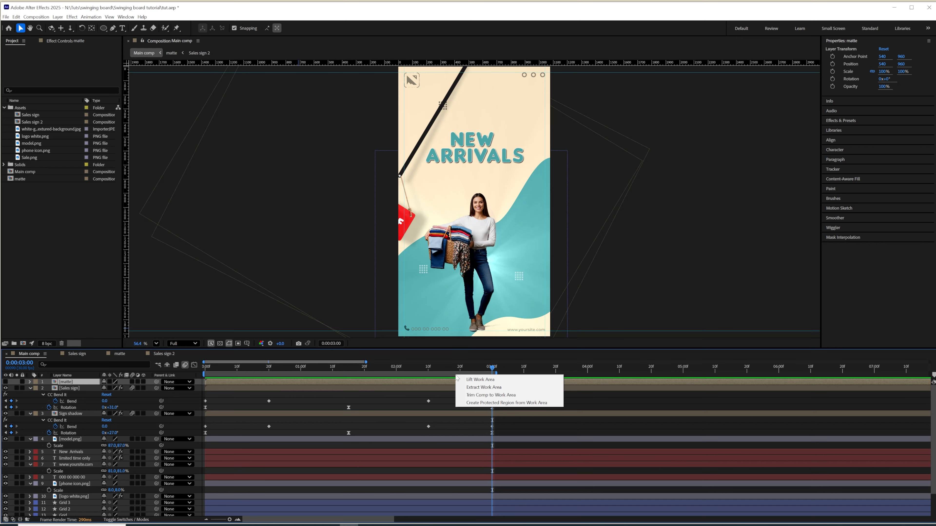
pyautogui.click(482, 394)
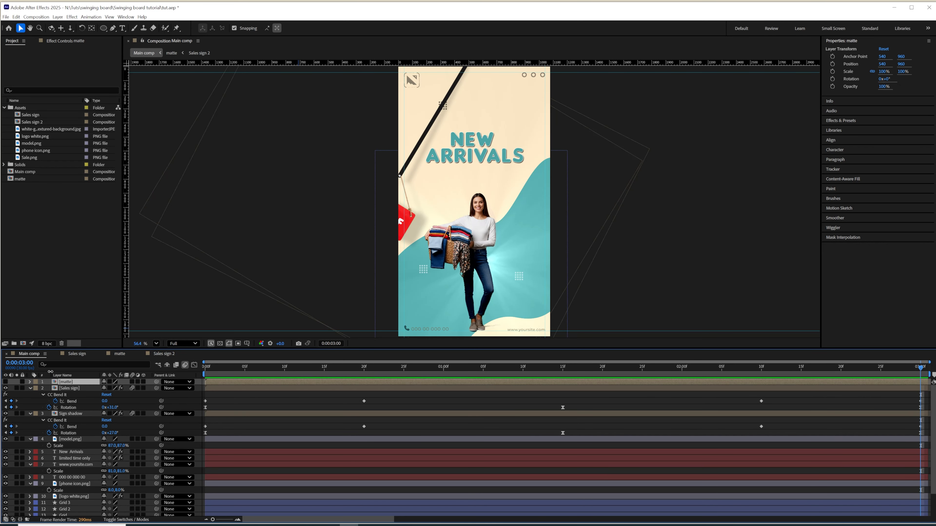
pyautogui.moveTo(34, 172); pyautogui.dragTo(26, 344)
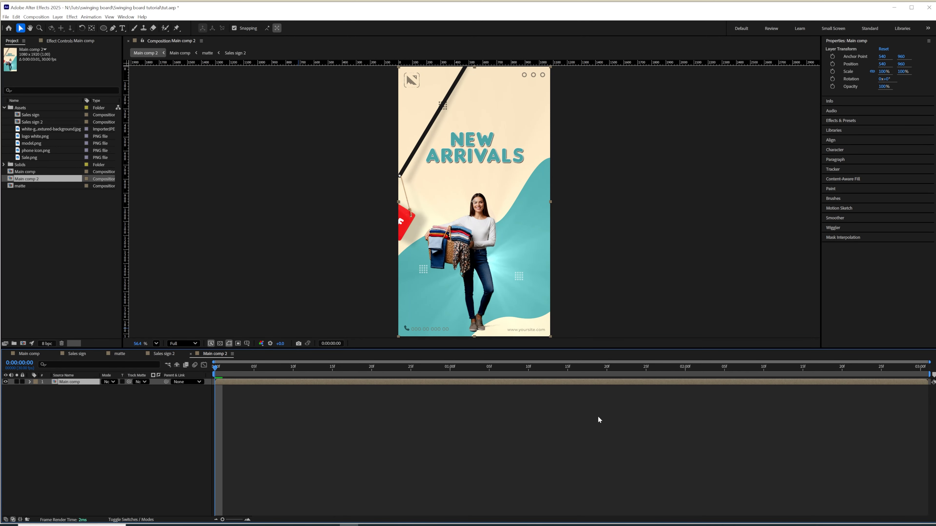
# - Set the duration of Main comp 2 to 0:00:33:01 and end its work area at about 12 seconds
pyautogui.click(32, 18)
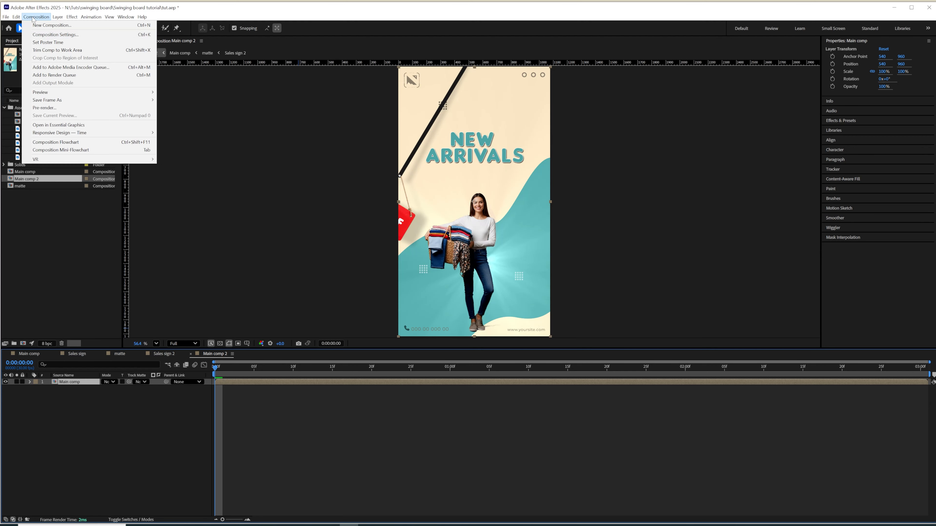
pyautogui.click(43, 36)
pyautogui.click(427, 311)
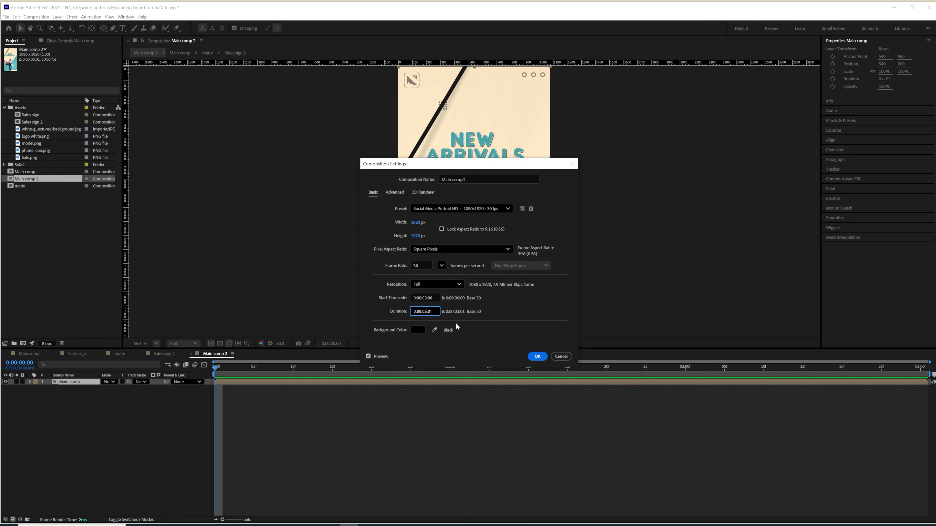
pyautogui.click(537, 357)
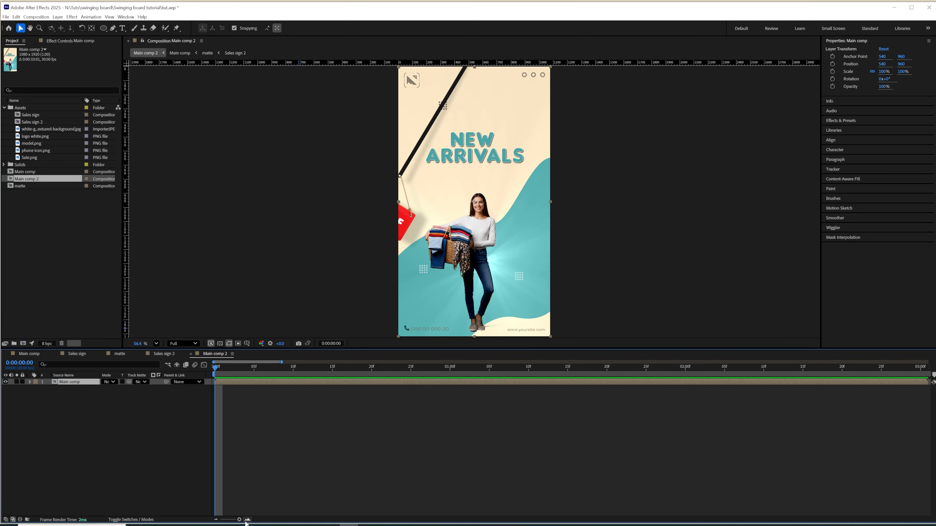
pyautogui.moveTo(240, 520); pyautogui.dragTo(215, 520)
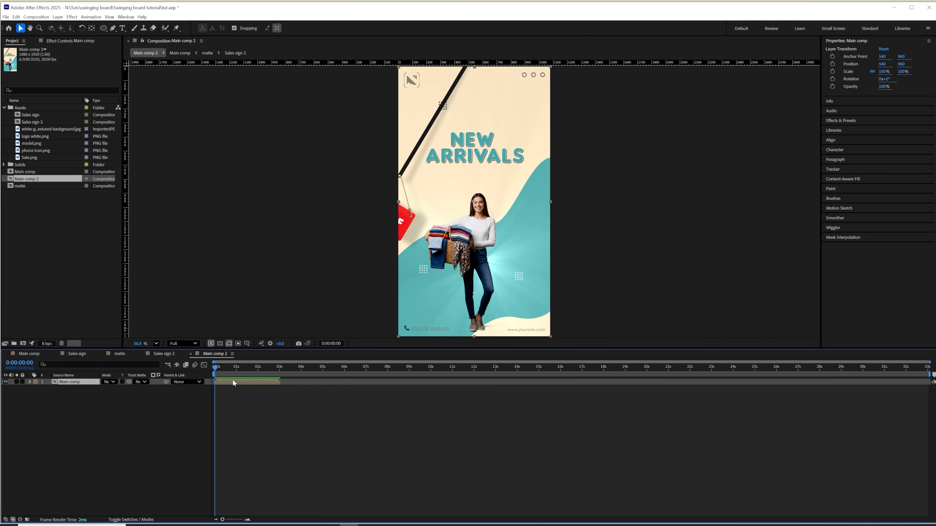
pyautogui.moveTo(239, 371); pyautogui.dragTo(268, 377)
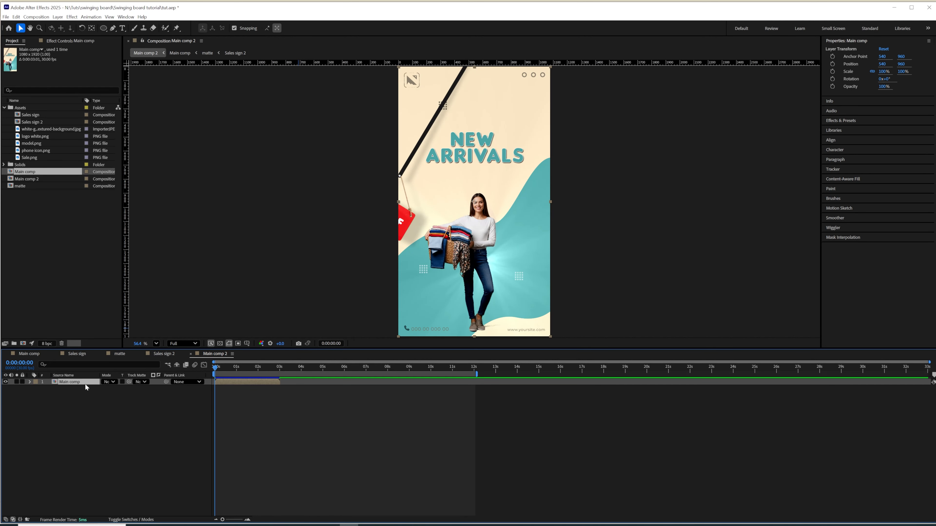
# - Enable time remapping on the Main comp layer and step through its Time Remap keyframes
pyautogui.rightClick(86, 386)
pyautogui.moveTo(122, 217)
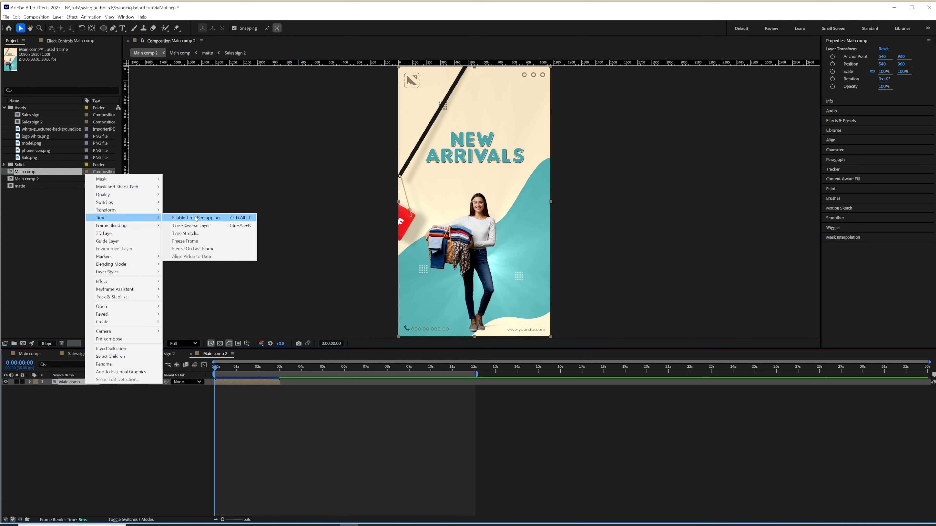
pyautogui.click(195, 218)
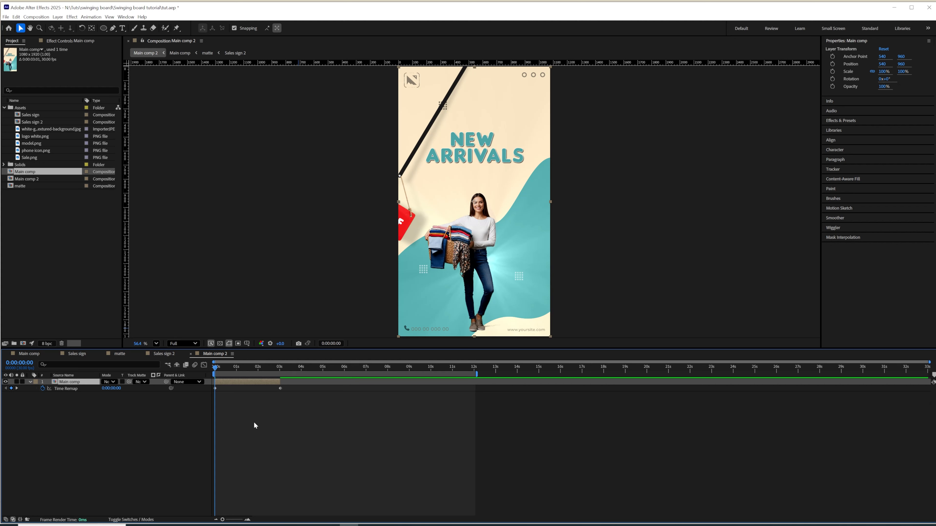
pyautogui.press('k')
pyautogui.press('j')
# - Add the expression loopOutDuration() to Time Remap and extend the Main comp layer to about 12 seconds
pyautogui.keyDown('alt'); pyautogui.click(43, 388); pyautogui.keyUp('alt')
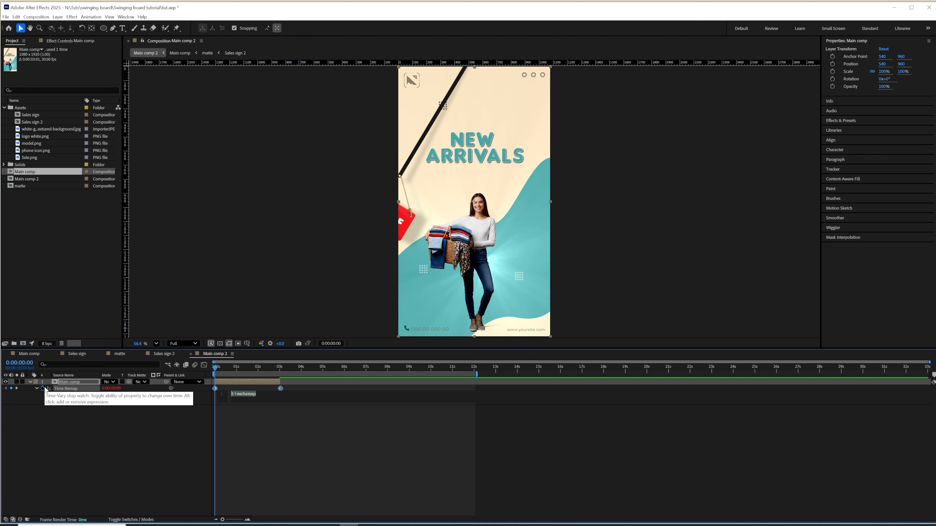
pyautogui.write('loo')
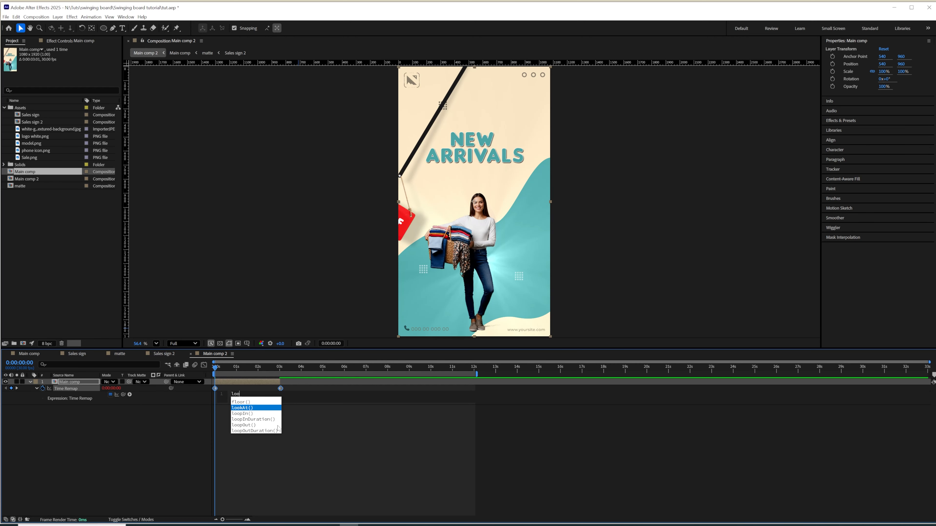
pyautogui.click(260, 431)
pyautogui.click(180, 427)
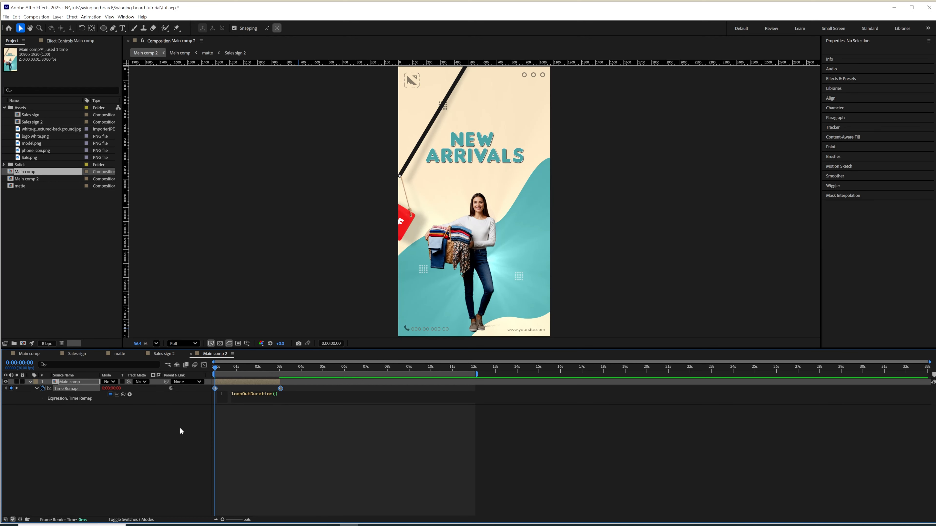
pyautogui.moveTo(283, 383); pyautogui.dragTo(476, 389)
# - Add a Time Remap keyframe at 0:00:03:00 and delete the last keyframe at 0:00:03:01 to remove the black frame
pyautogui.moveTo(280, 367); pyautogui.dragTo(280, 374)
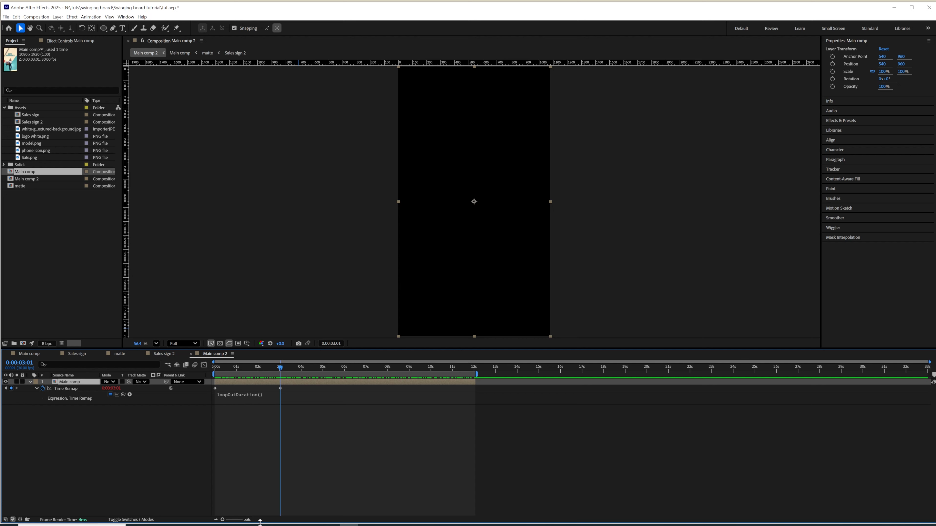
pyautogui.click(246, 520)
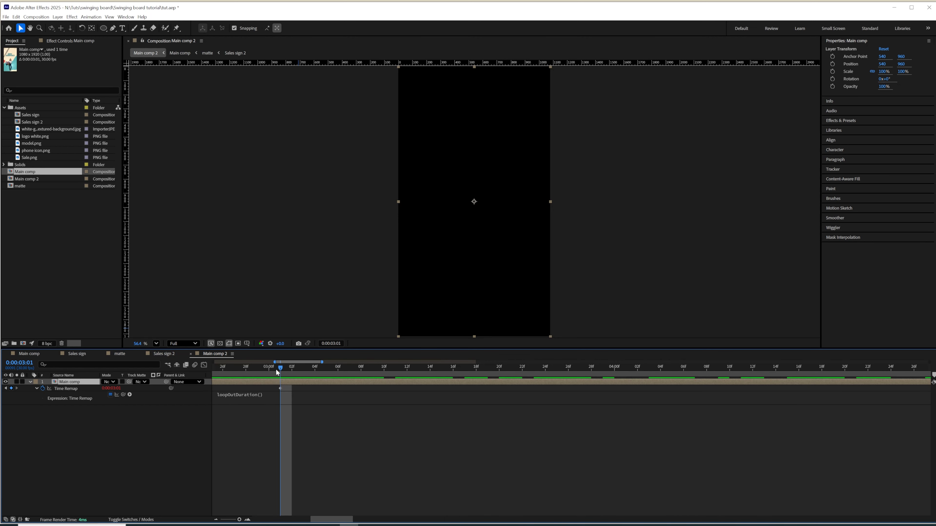
pyautogui.moveTo(277, 371); pyautogui.dragTo(273, 373)
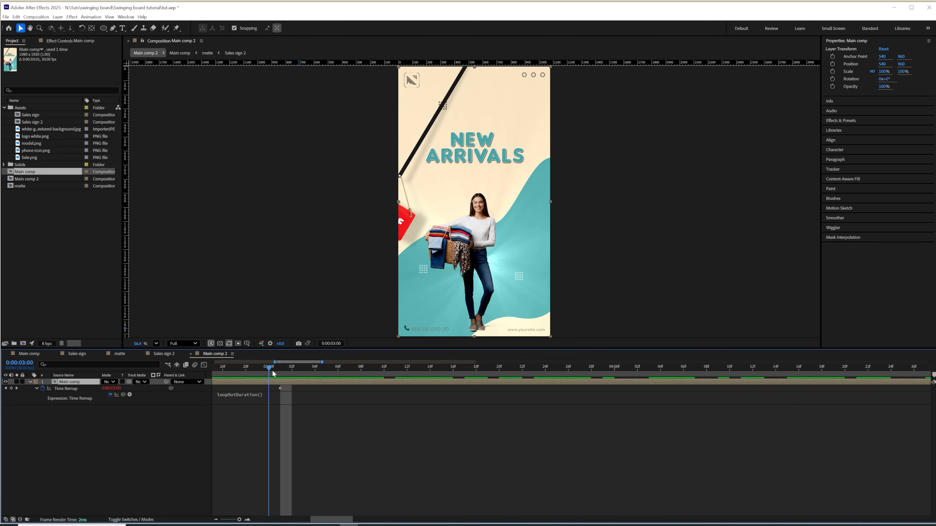
pyautogui.click(11, 388)
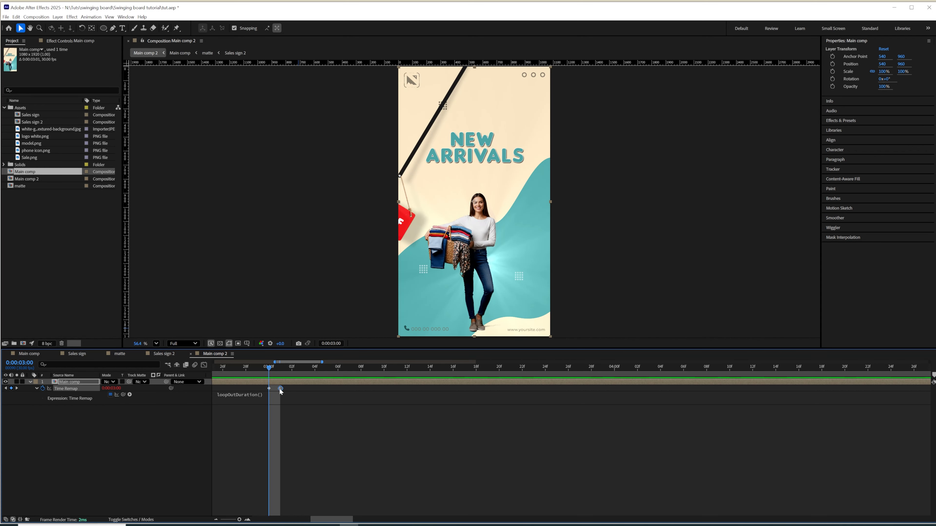
pyautogui.click(280, 369)
pyautogui.moveTo(280, 371); pyautogui.dragTo(276, 373)
pyautogui.press('Delete')
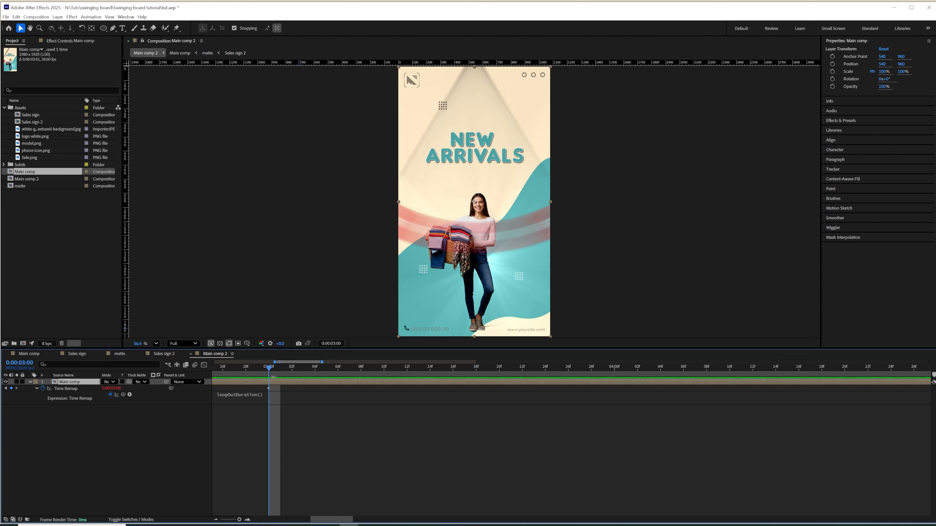
# - Compare the frame at the loop point in Main comp 2 with the same frame in Main comp
pyautogui.moveTo(269, 368)
pyautogui.mouseDown()
pyautogui.moveTo(279, 371)
pyautogui.moveTo(269, 371)
pyautogui.mouseUp()
pyautogui.click(29, 354)
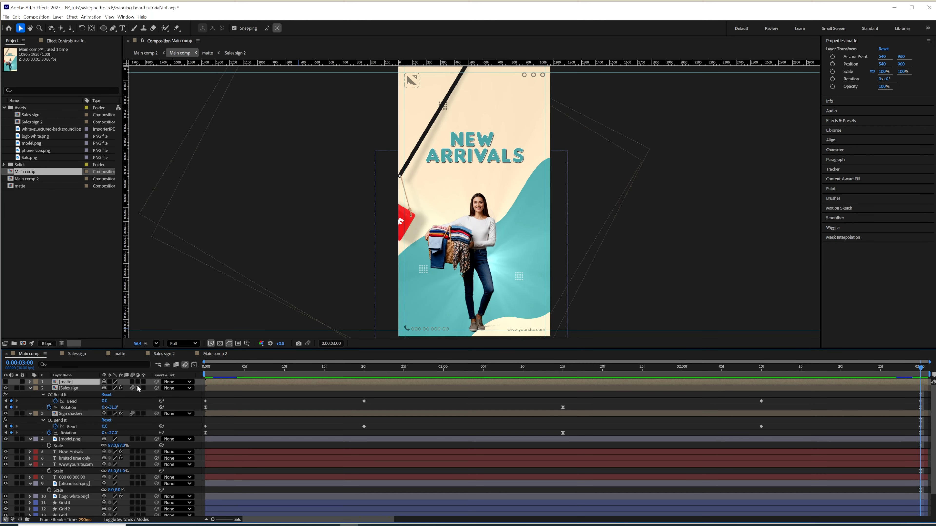
pyautogui.click(211, 354)
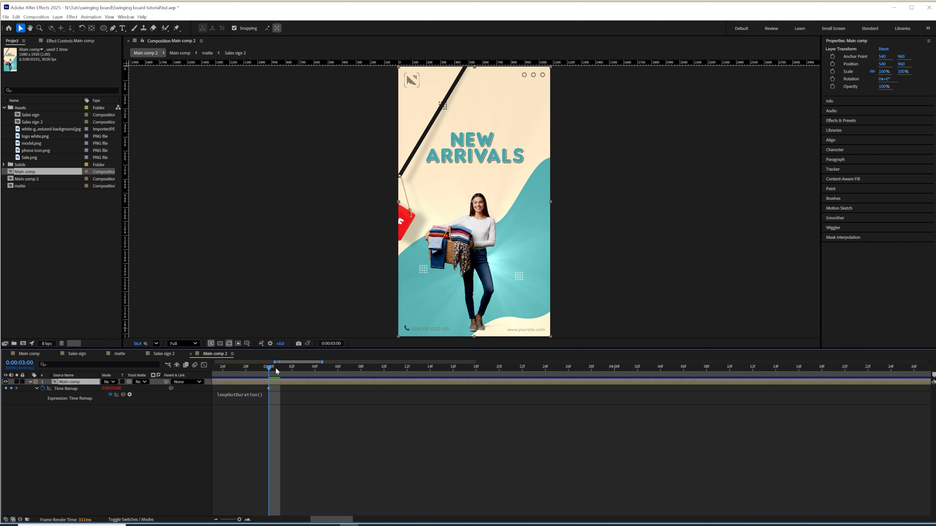
pyautogui.moveTo(270, 370); pyautogui.dragTo(178, 387)
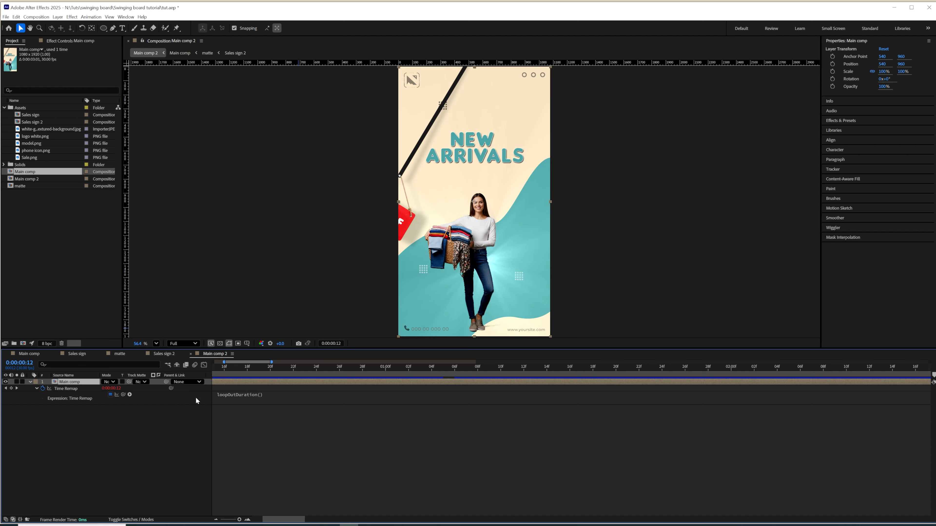
# - Trim the end of the Main comp layer in Main comp 2 to 0:00:12:00
pyautogui.click(218, 521)
pyautogui.click(217, 520)
pyautogui.moveTo(233, 520); pyautogui.dragTo(216, 521)
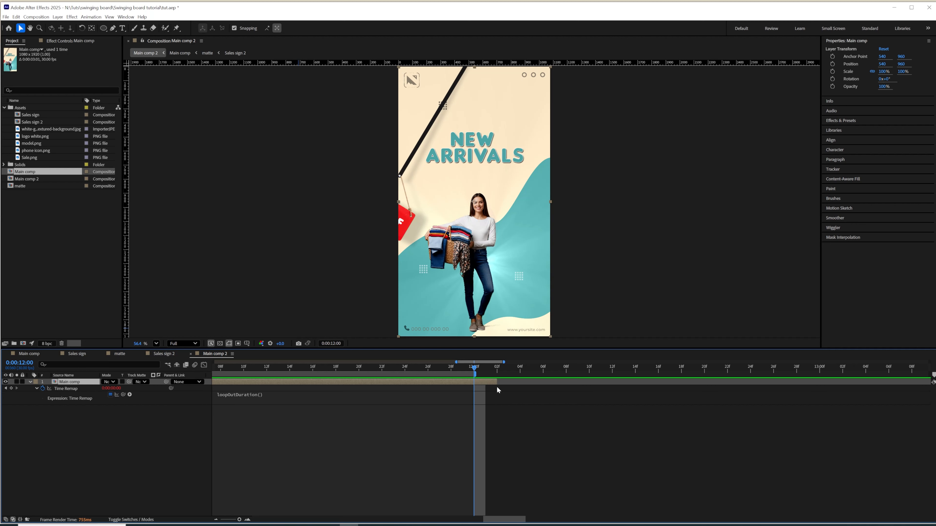
pyautogui.moveTo(496, 383); pyautogui.dragTo(474, 382)
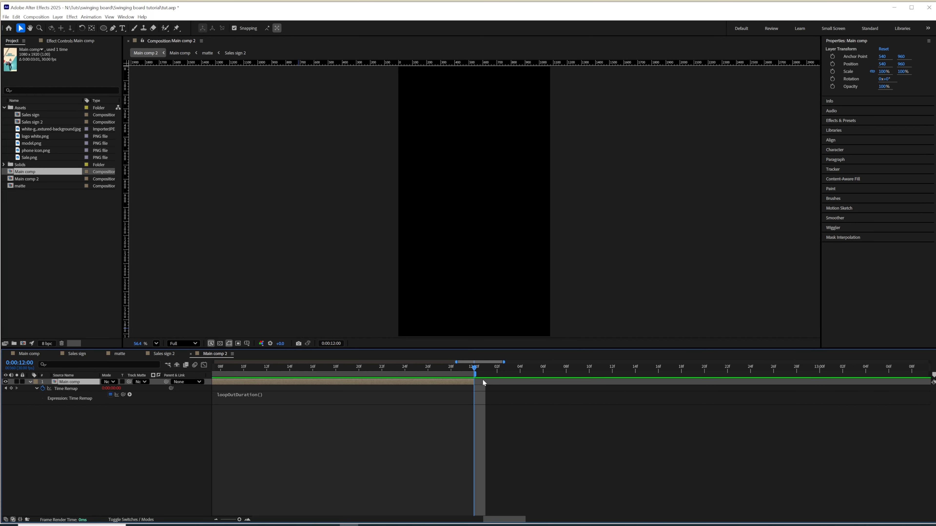
# - Preview the looping animation of Main comp 2 across its full length, and return to the first frame
pyautogui.press('space')
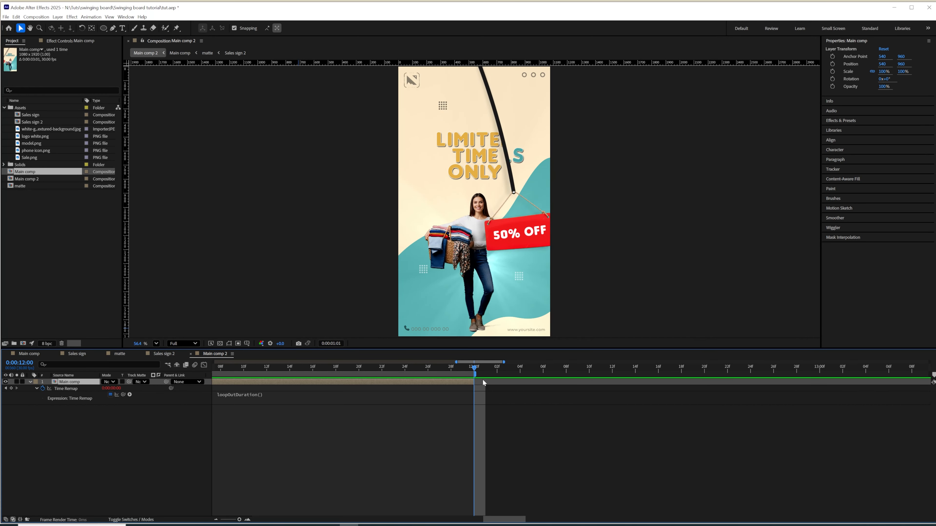
pyautogui.click(216, 520)
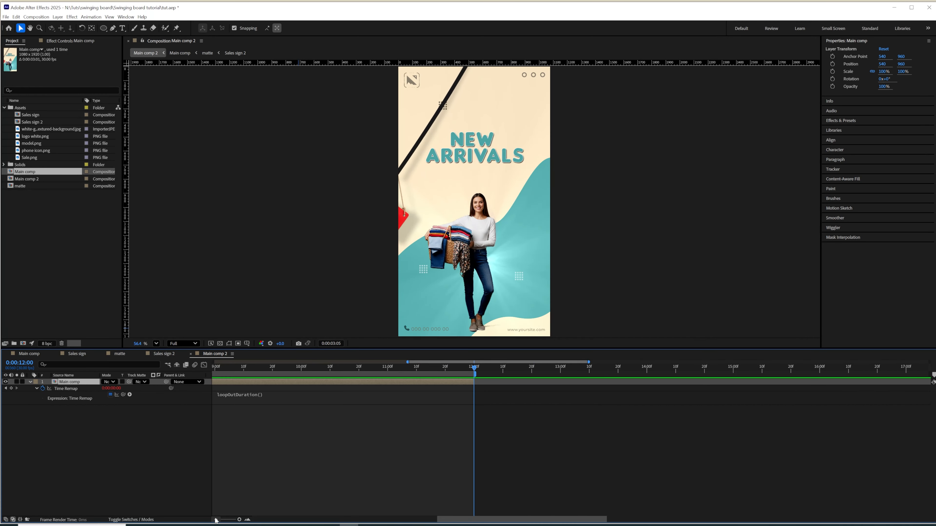
pyautogui.click(216, 520)
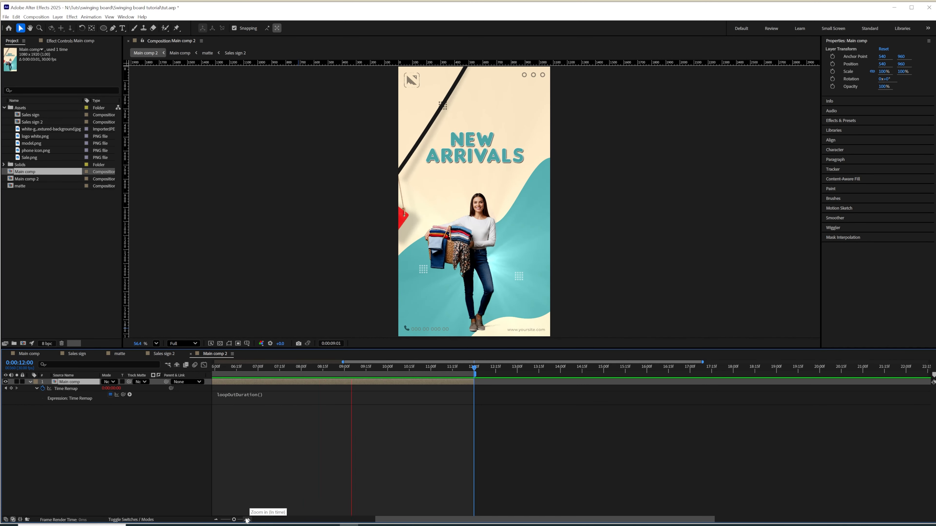
pyautogui.click(214, 519)
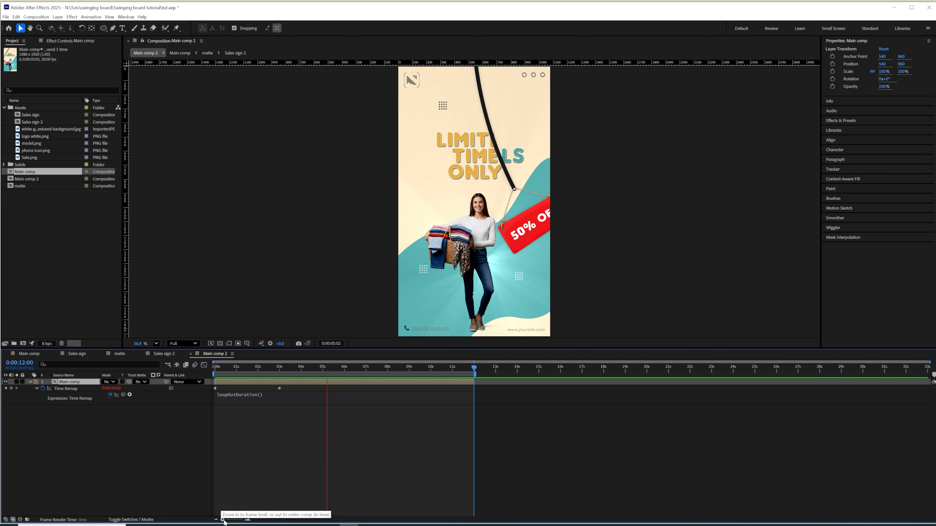
pyautogui.click(215, 367)
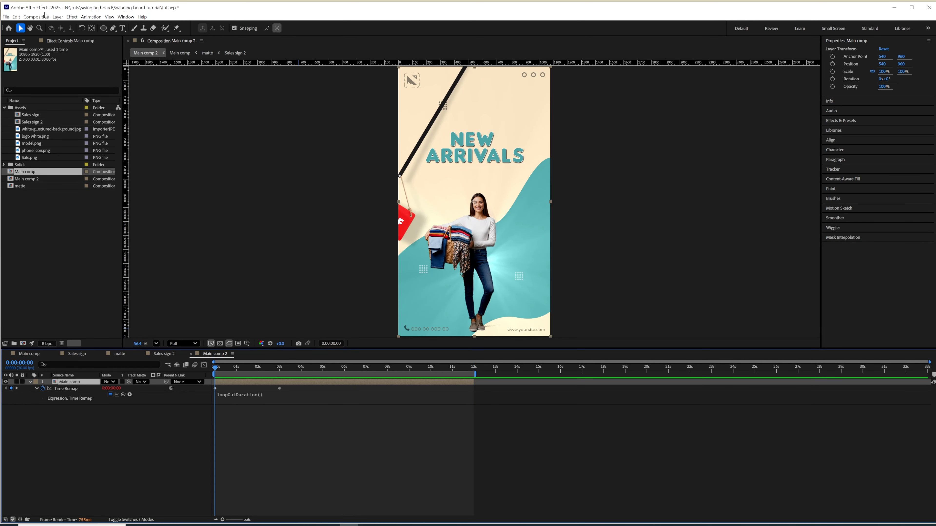
# - Apply CC Force Motion Blur to the Main comp layer and compare a mid-swing frame with the effect off and on
pyautogui.click(71, 17)
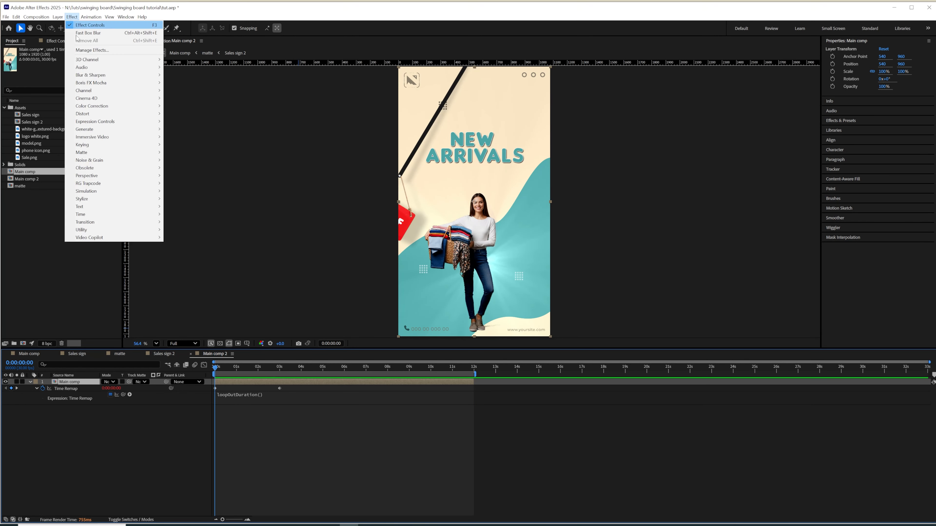
pyautogui.moveTo(113, 217)
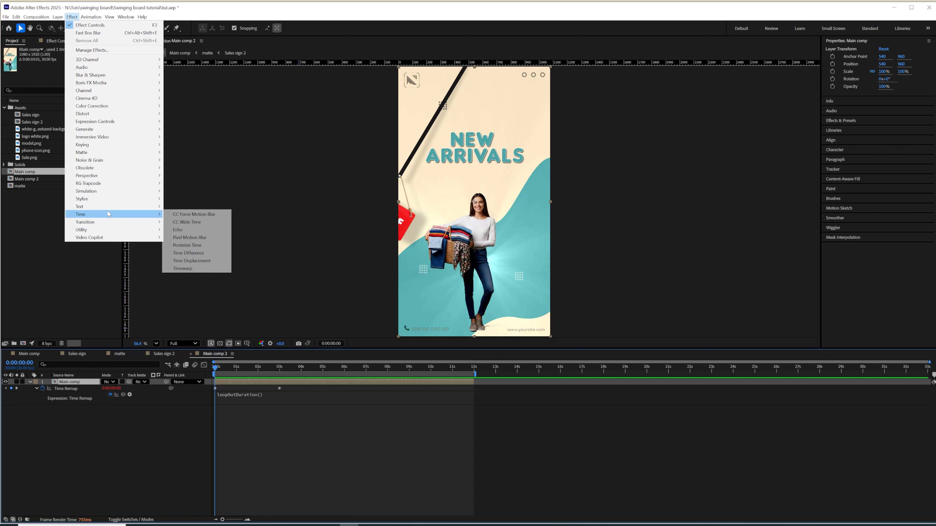
pyautogui.click(196, 216)
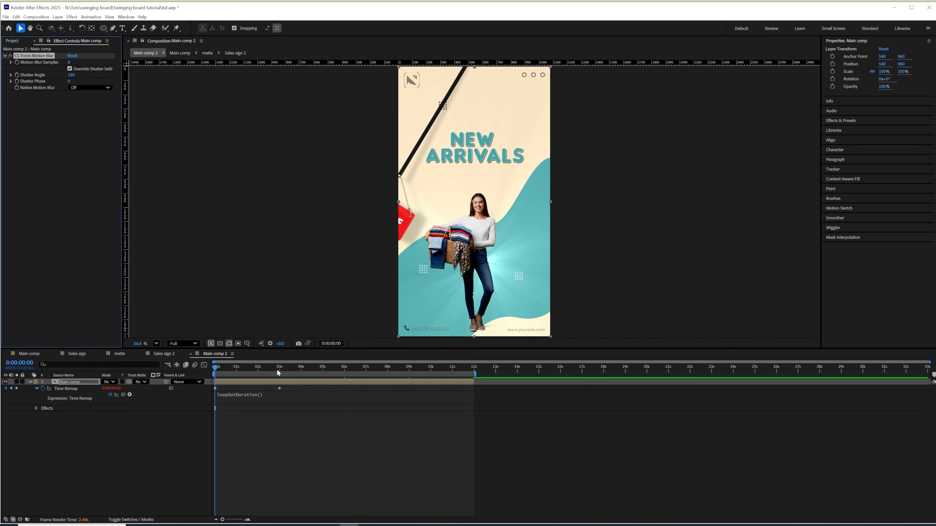
pyautogui.click(235, 372)
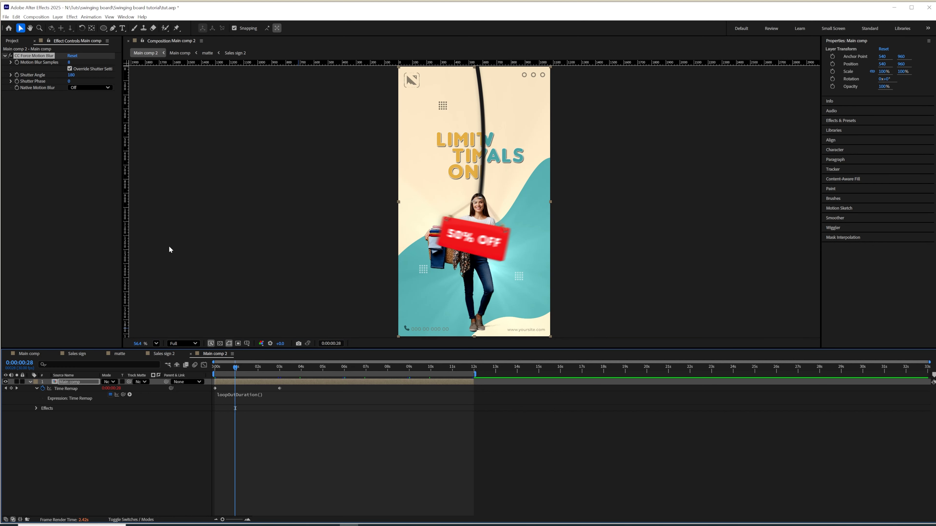
pyautogui.click(10, 55)
pyautogui.click(10, 55)
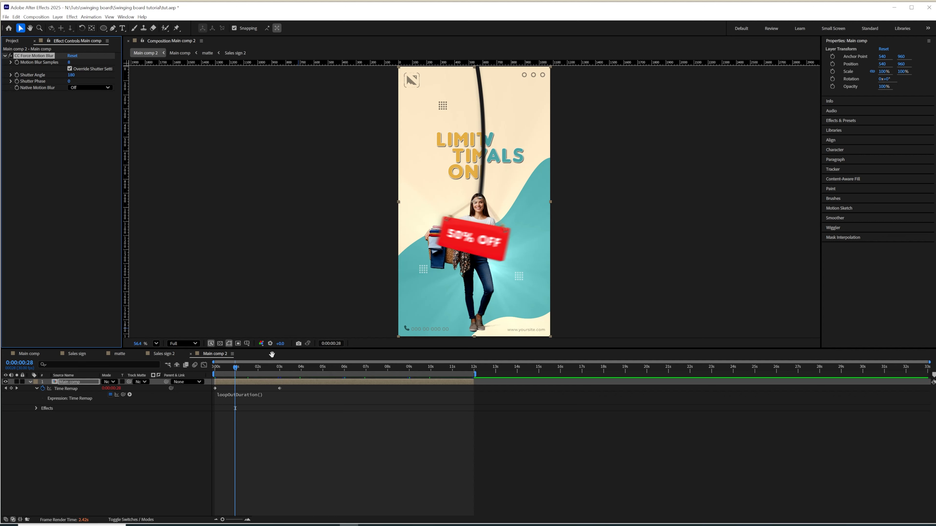
# - Preview the looped swing with forced motion blur and inspect a frame in the second cycle
pyautogui.press('space')
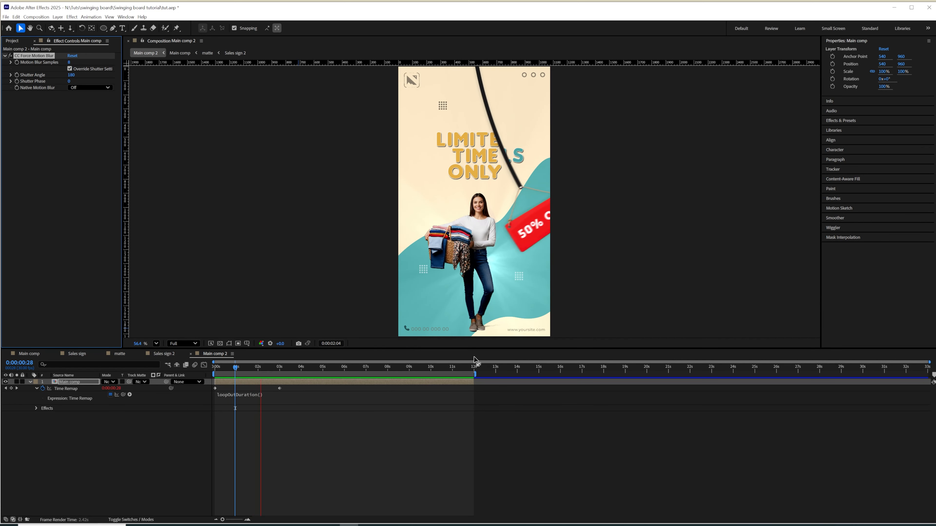
pyautogui.click(358, 370)
pyautogui.moveTo(278, 373); pyautogui.dragTo(306, 373)
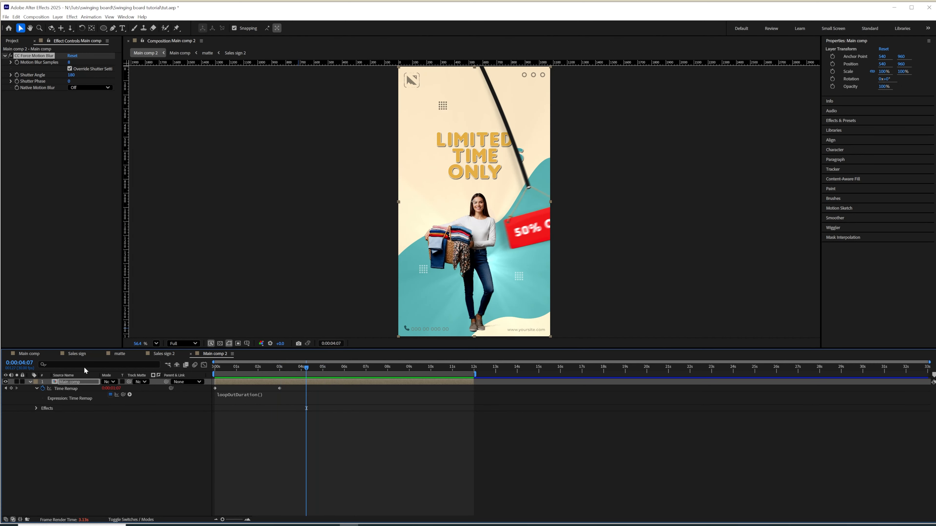
# - Add the white textured-background image to Main comp directly below model.png and set its blending mode to Multiply
pyautogui.click(30, 355)
pyautogui.click(12, 40)
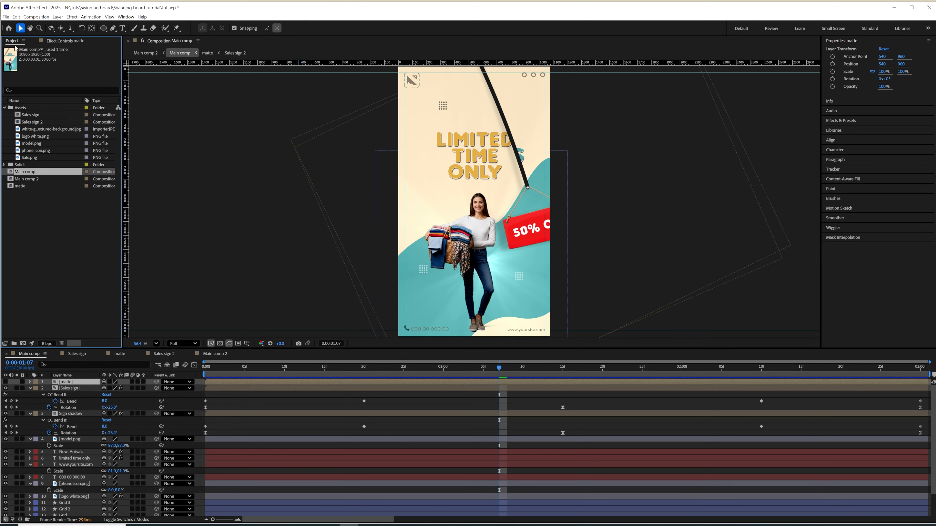
pyautogui.moveTo(41, 129); pyautogui.dragTo(80, 451)
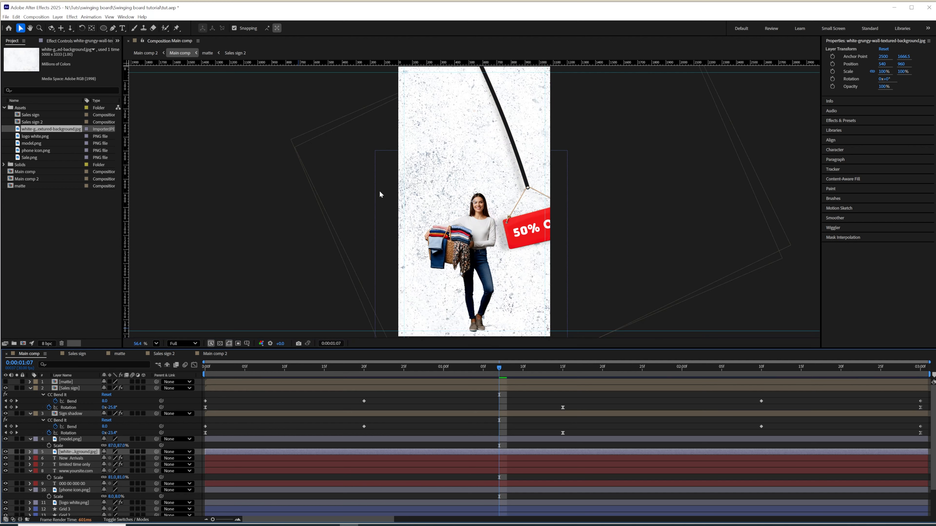
pyautogui.click(126, 520)
pyautogui.click(109, 452)
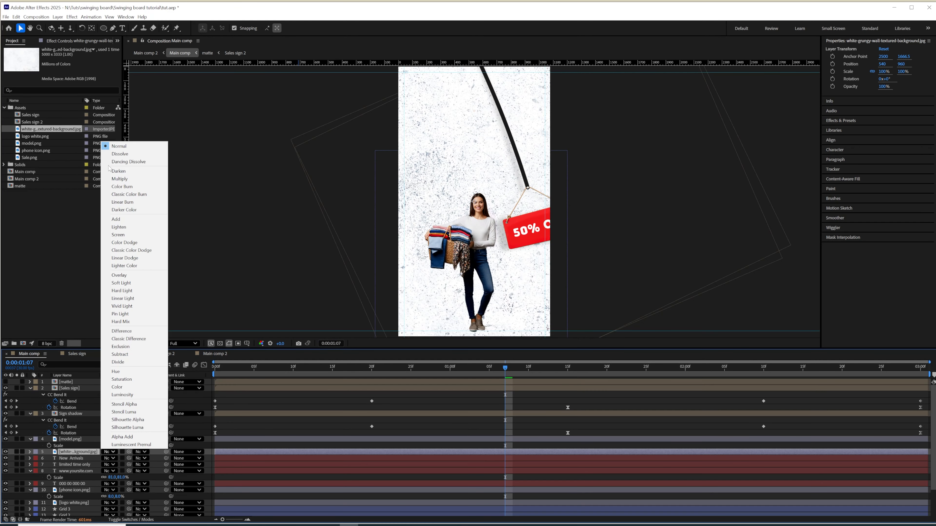
pyautogui.click(120, 179)
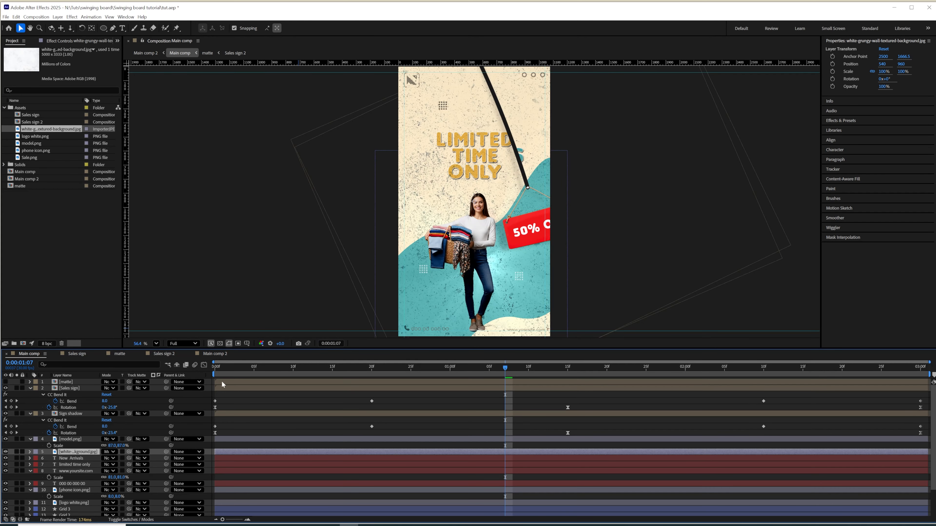
# - Set the textured background layer's opacity to 40% and preview the animation in Main comp
pyautogui.press('t')
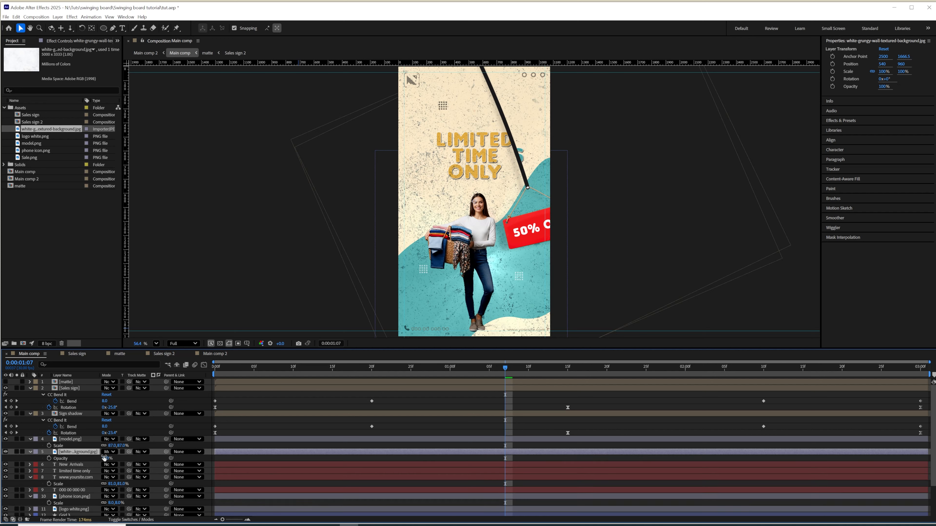
pyautogui.moveTo(106, 458); pyautogui.dragTo(85, 458)
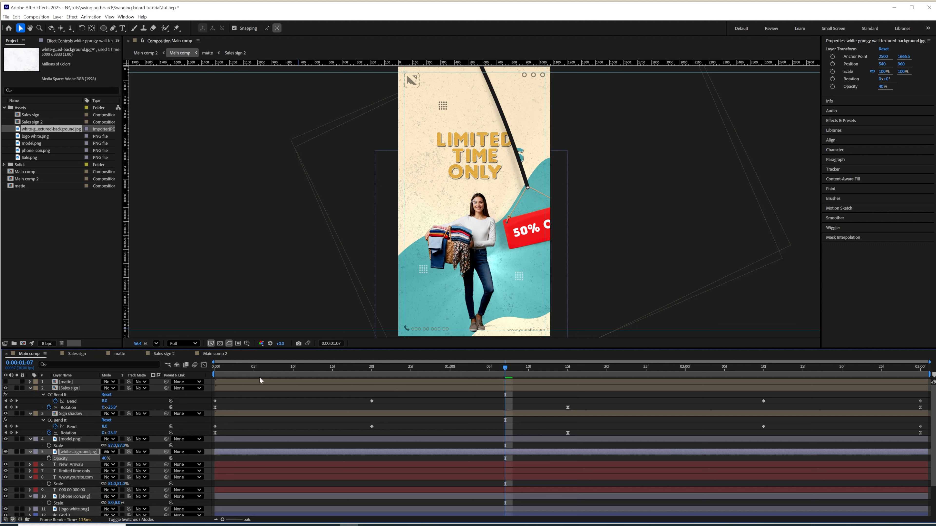
pyautogui.moveTo(225, 373); pyautogui.dragTo(381, 391)
pyautogui.press('space')
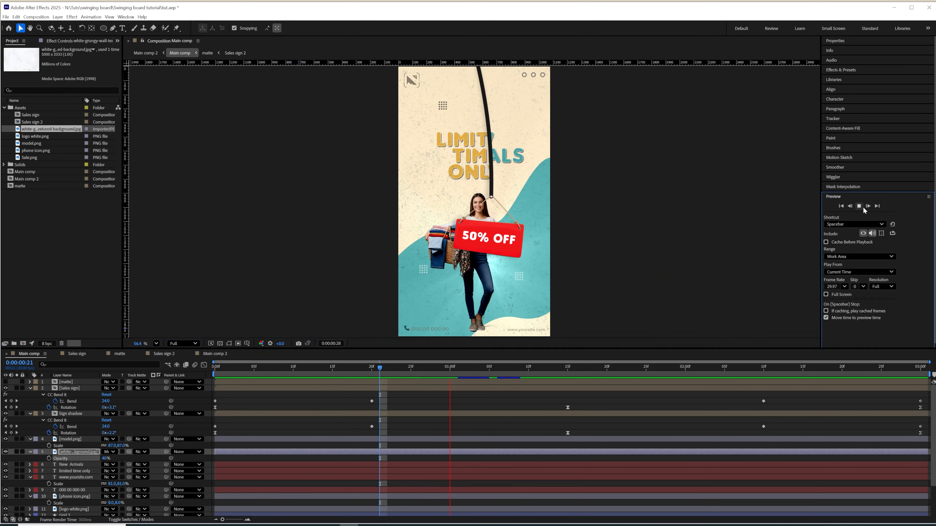